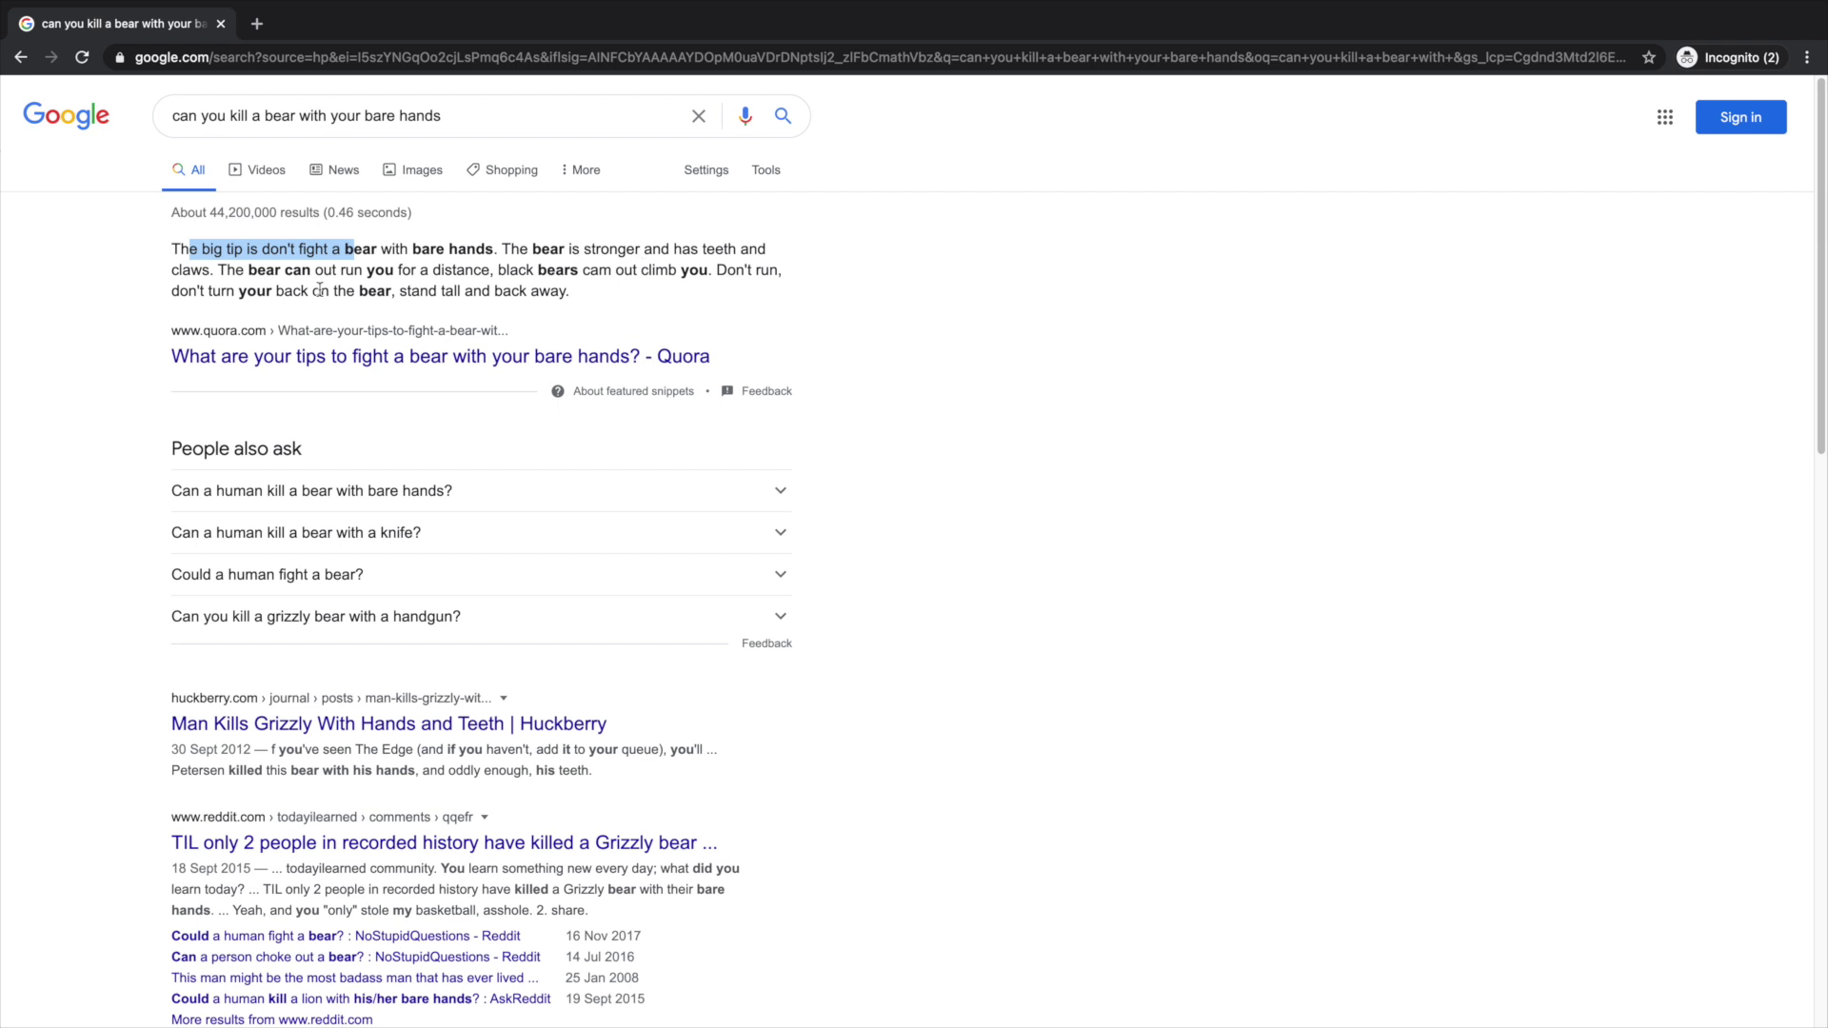
# Change the search query to "can you kill a bear with a bow and arrow" and run the search.
pyautogui.click(482, 115)
pyautogui.press('BackSpace')
pyautogui.press('BackSpace')
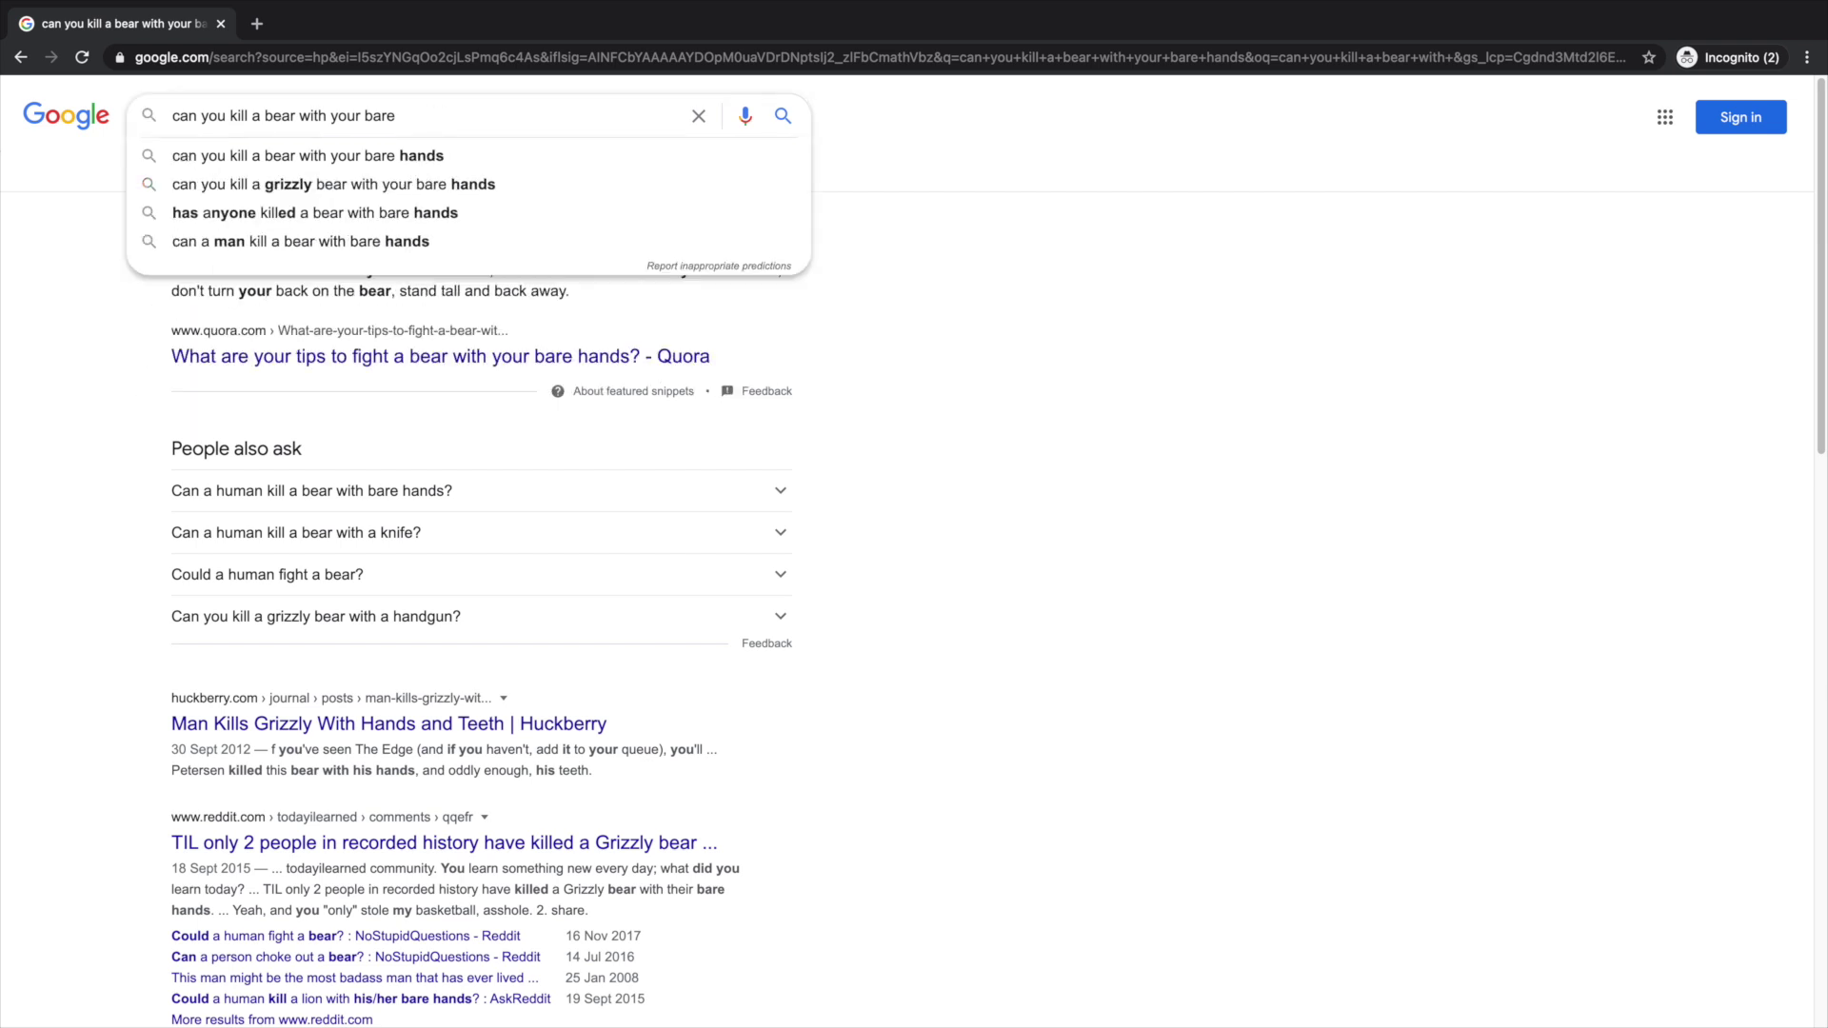
pyautogui.press('BackSpace')
pyautogui.press('BackSpace')
pyautogui.press('BackSpace')
pyautogui.press('BackSpace')
pyautogui.press('BackSpace')
pyautogui.press('BackSpace')
pyautogui.press('BackSpace')
pyautogui.press('BackSpace')
pyautogui.press('BackSpace')
pyautogui.write('a bow and arrow')
pyautogui.press('Return')
# Read the answers to the Quora question "Could you kill a bear with a single arrow?".
pyautogui.scroll(-3, 334, 334)
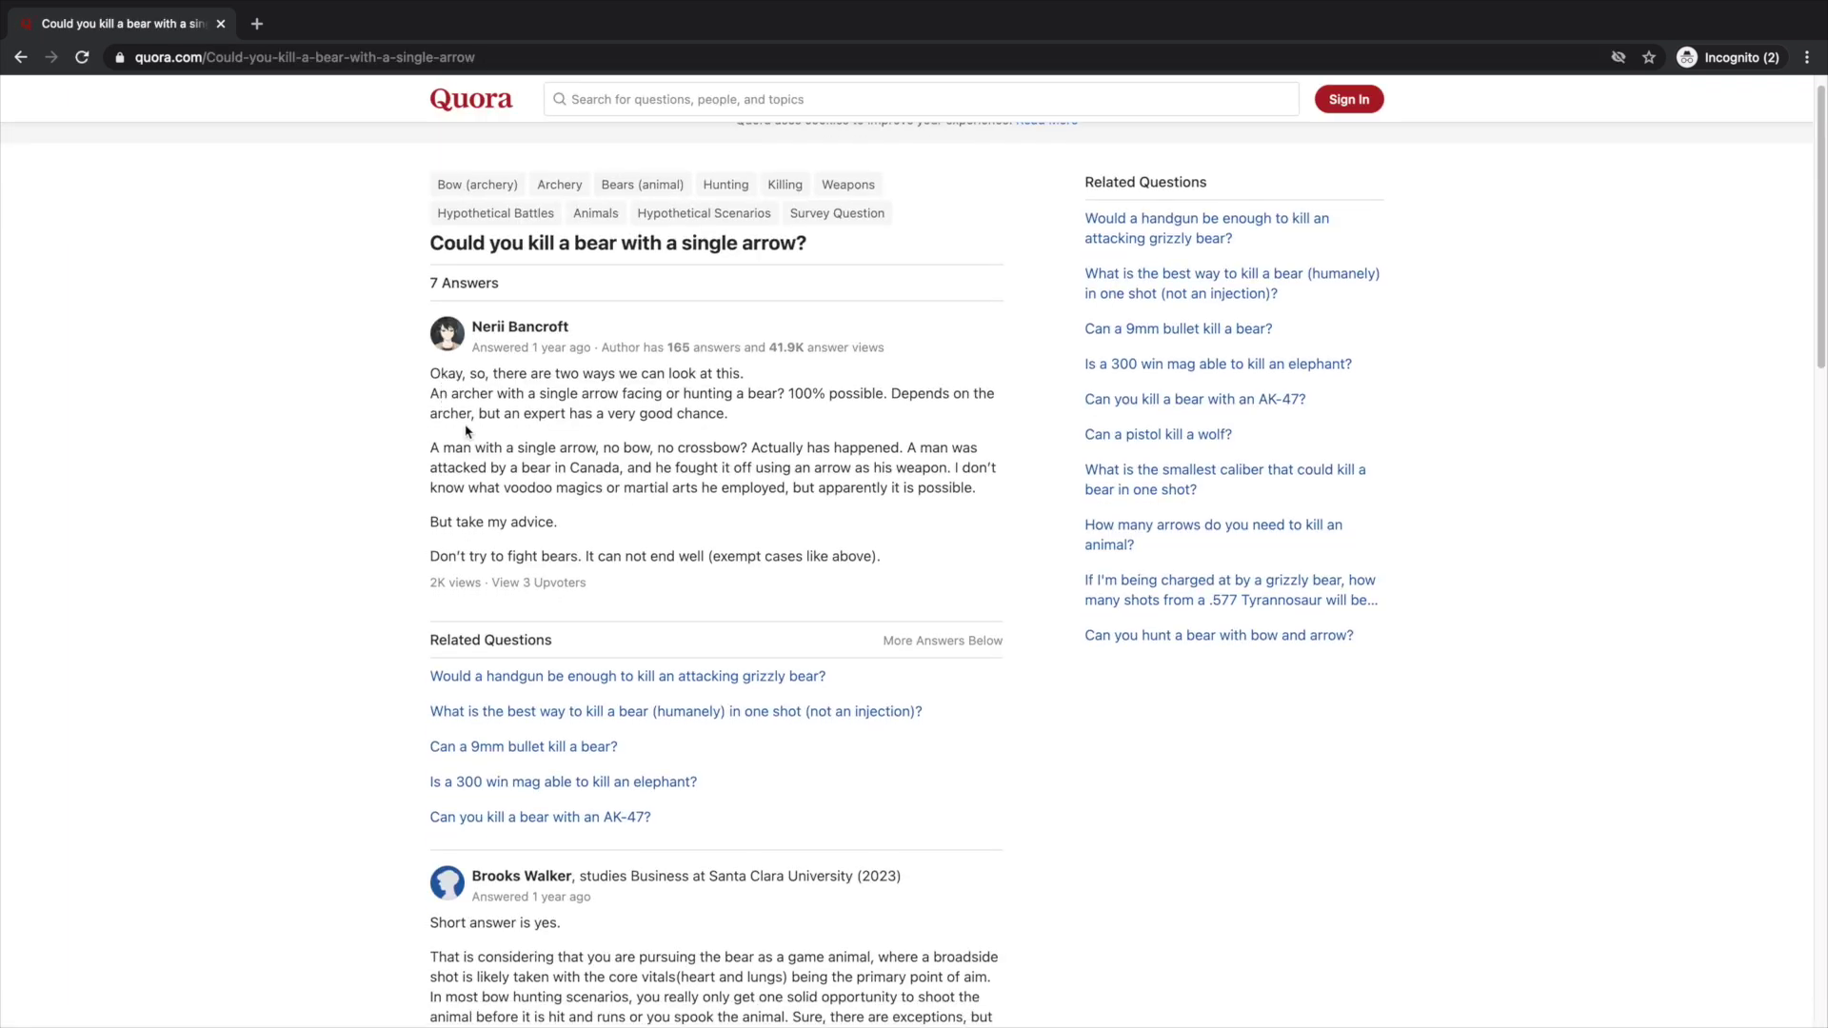
pyautogui.scroll(-1, 530, 374)
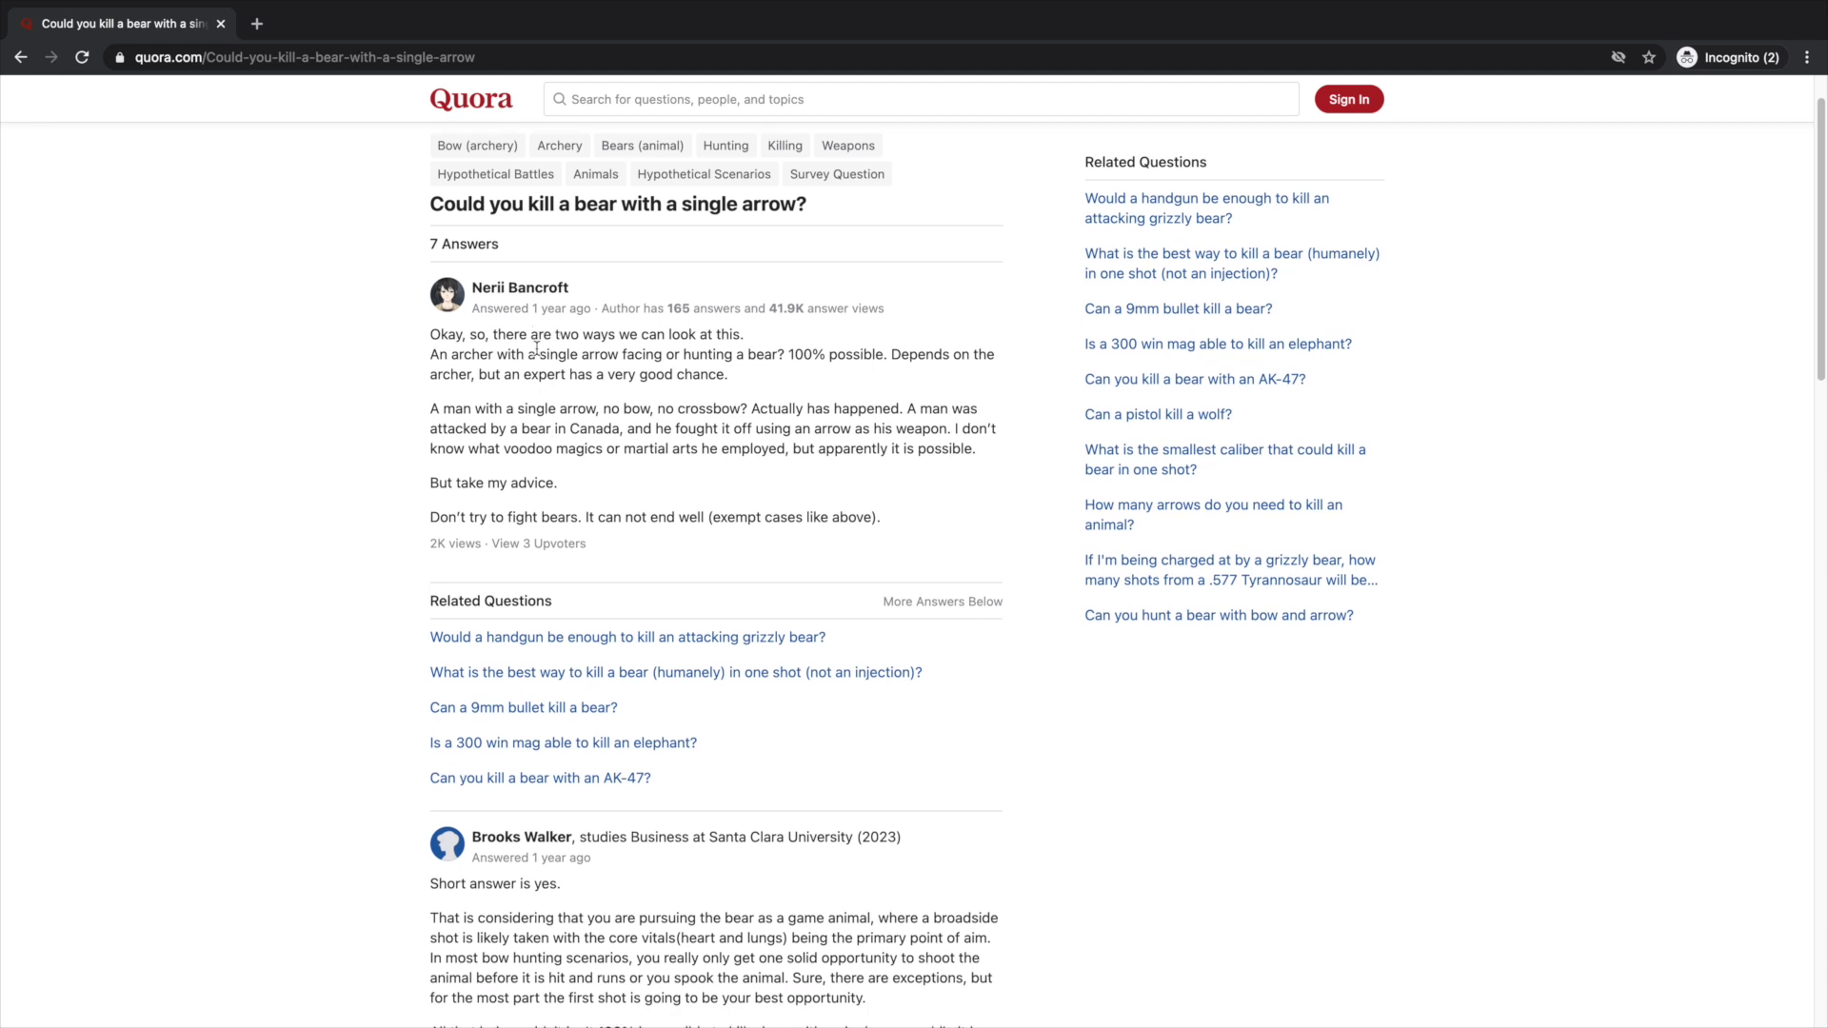
pyautogui.scroll(-3, 542, 331)
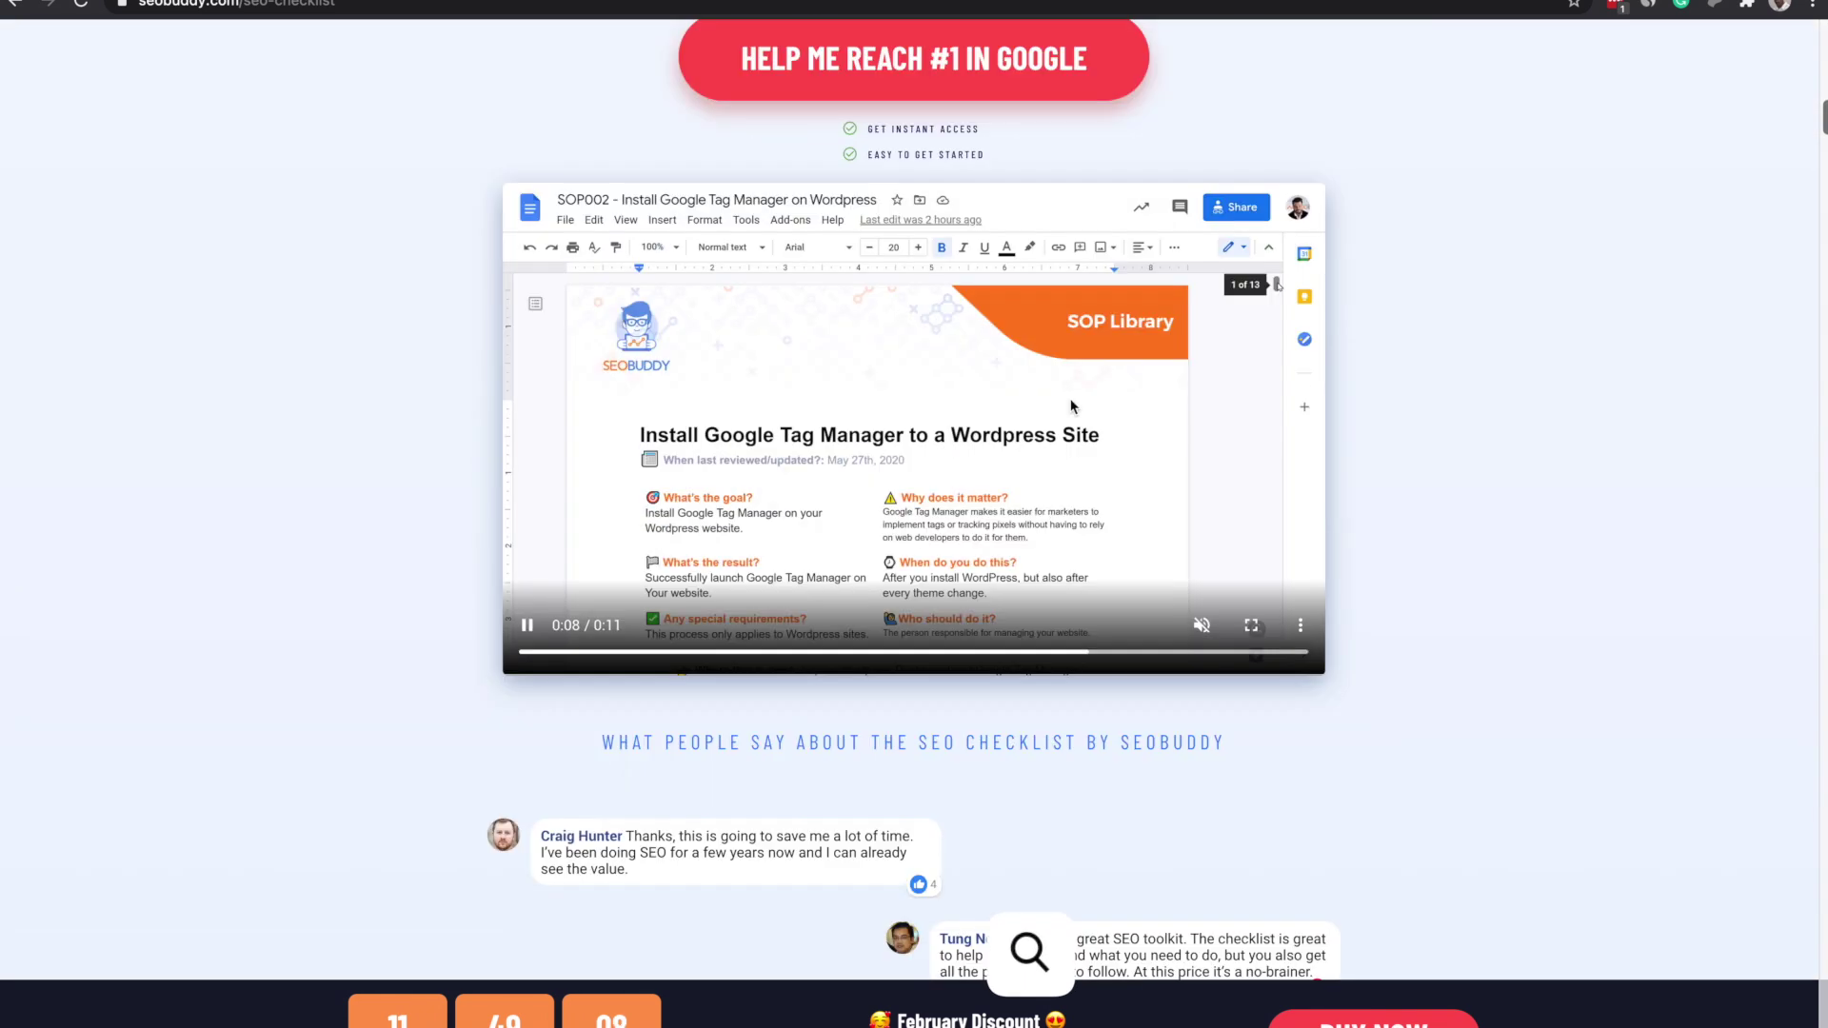
# Look through the SEO Buddy checklist sales page and view its checklist demo video in full screen.
pyautogui.scroll(-20, 1080, 405)
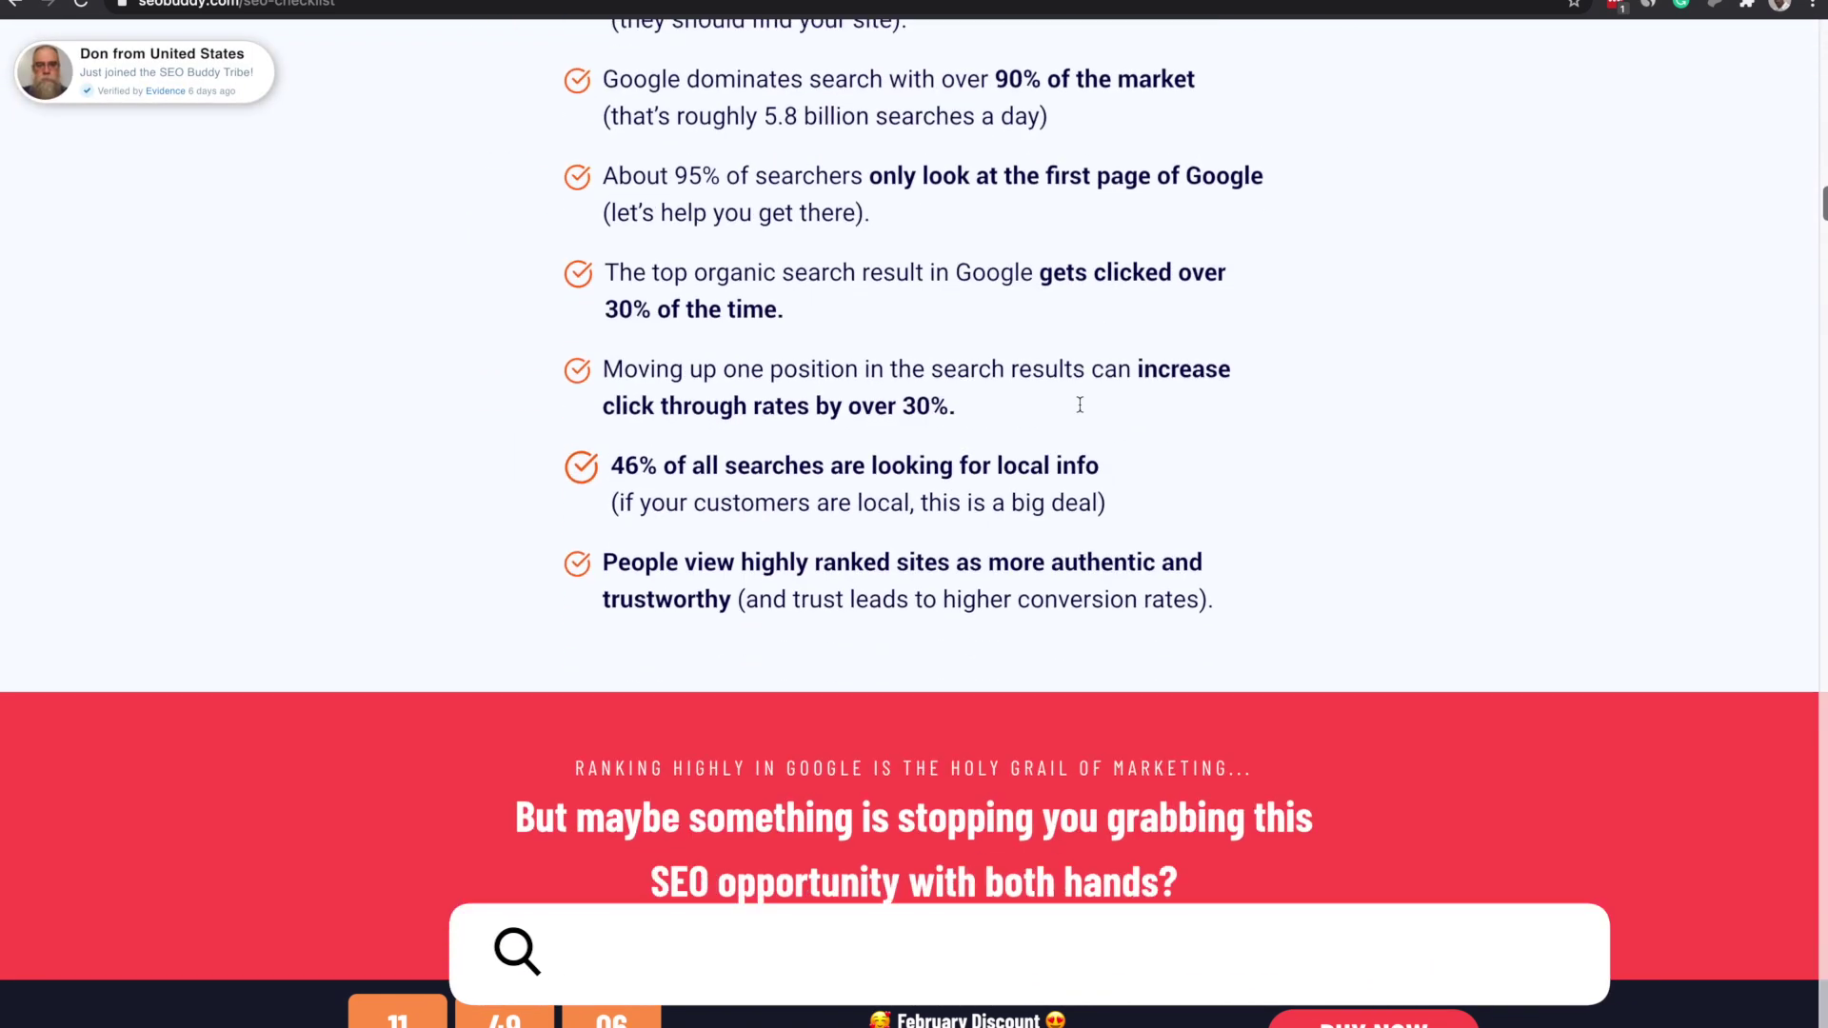
pyautogui.scroll(-20, 1080, 411)
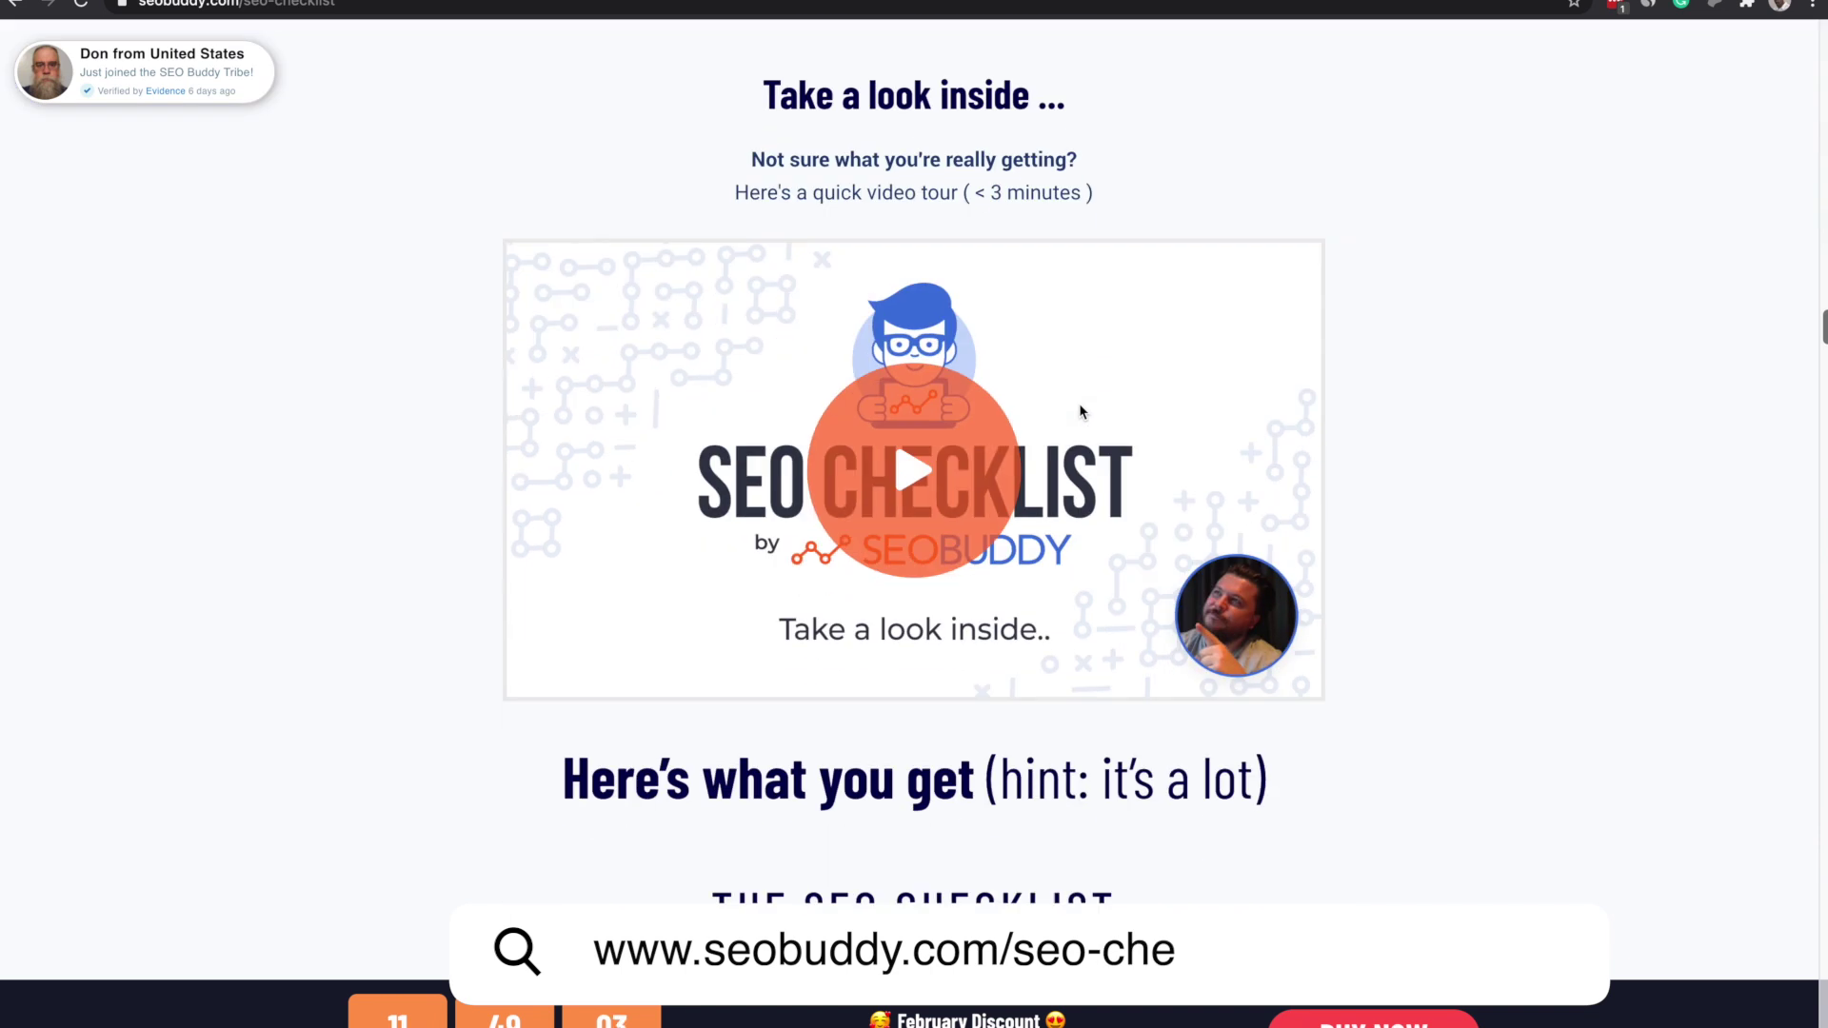
pyautogui.scroll(-1, 1080, 411)
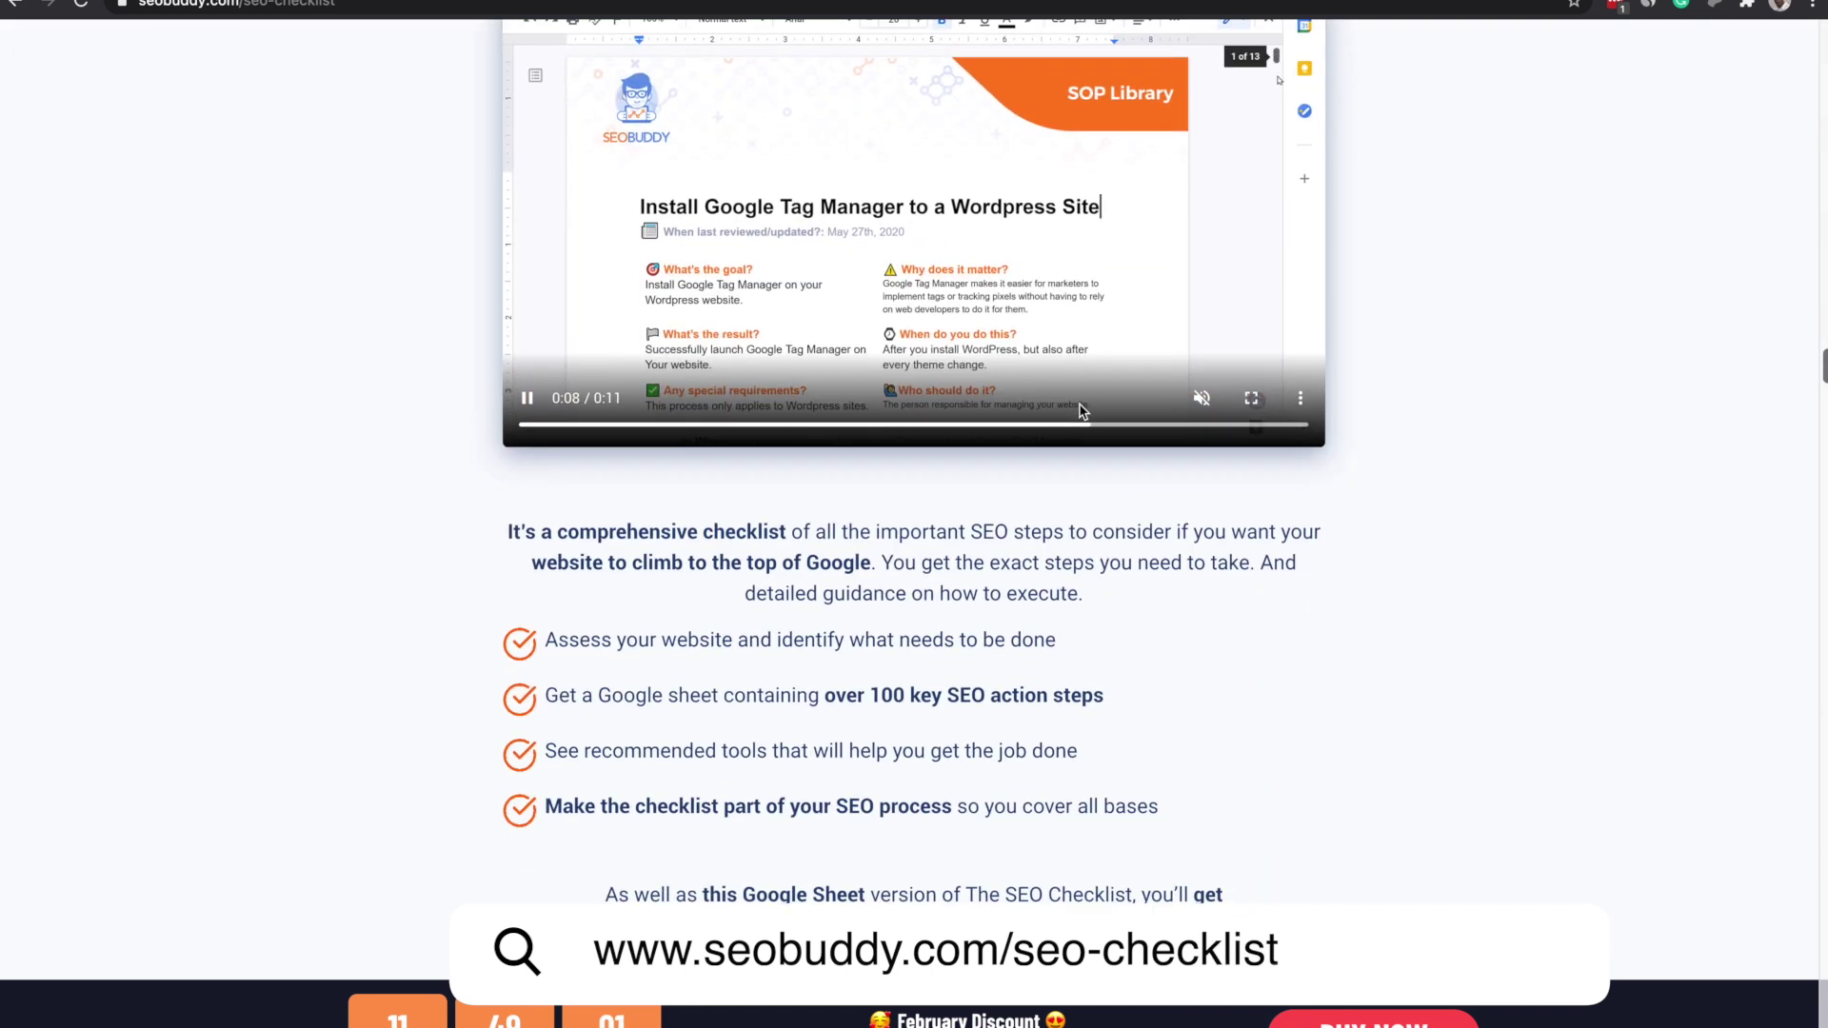
pyautogui.scroll(2, 1080, 412)
pyautogui.scroll(1, 1080, 412)
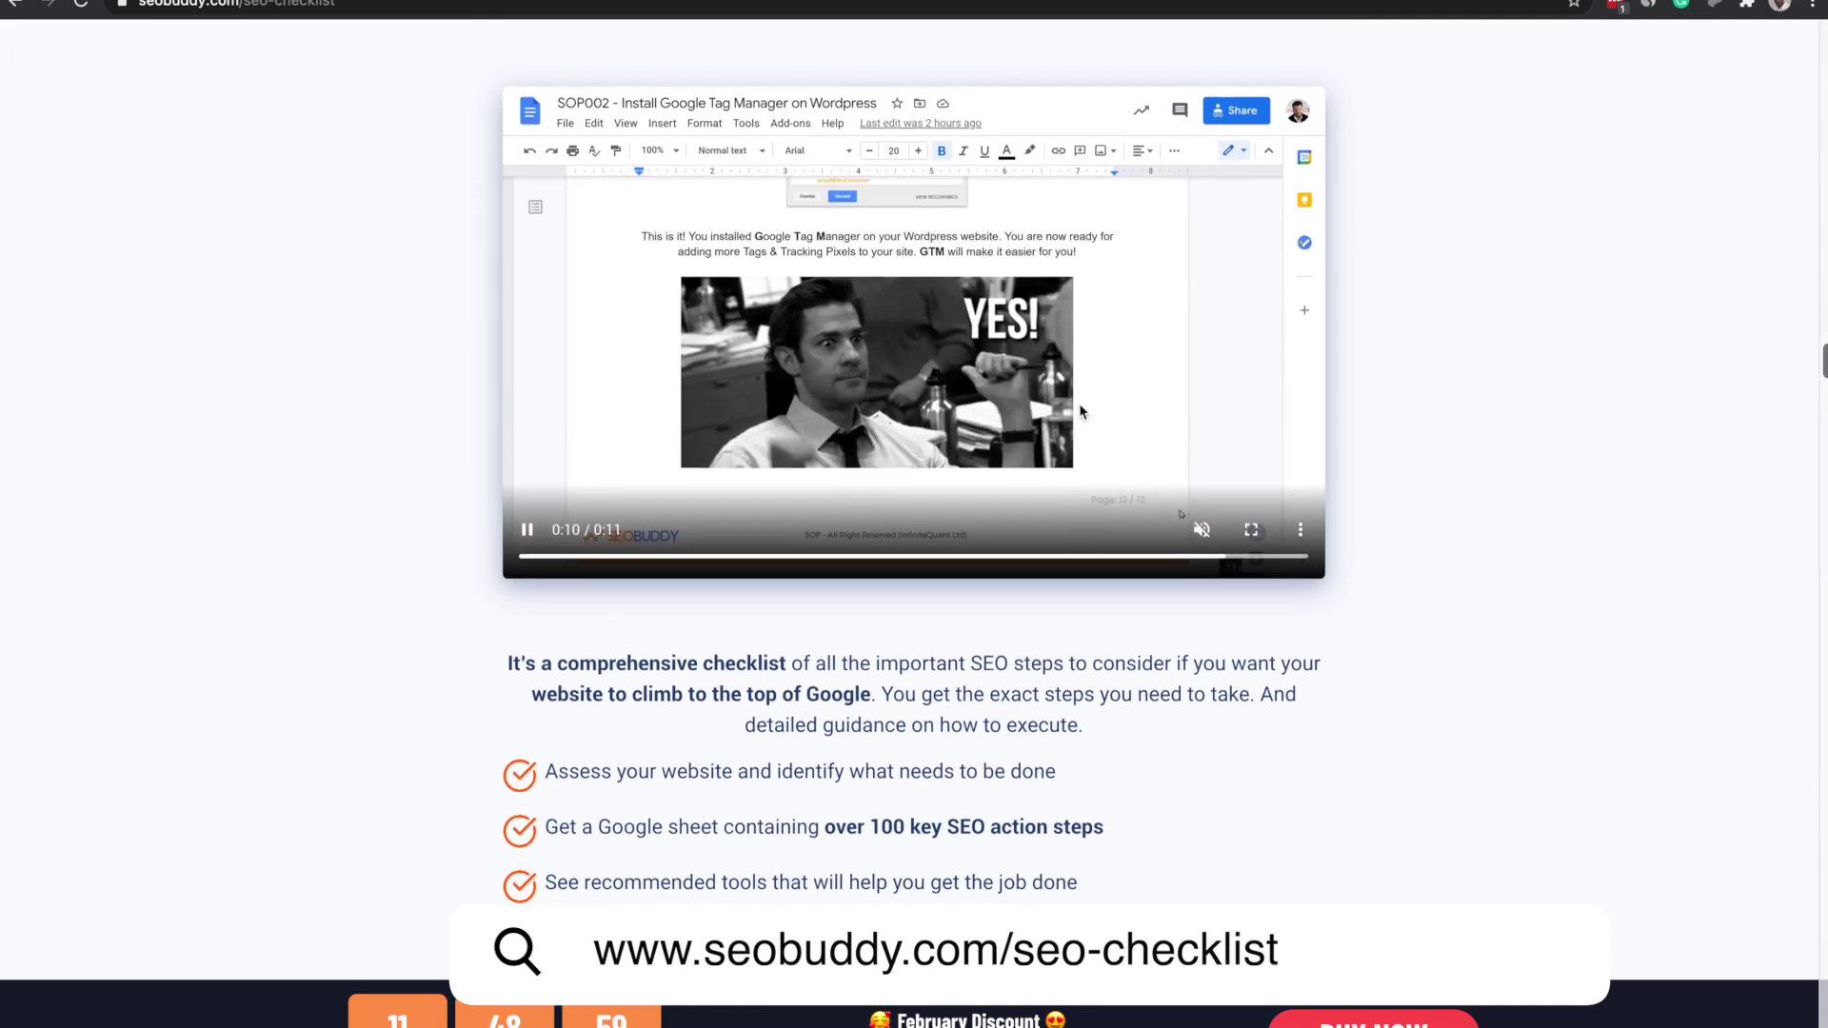
pyautogui.scroll(1, 1080, 411)
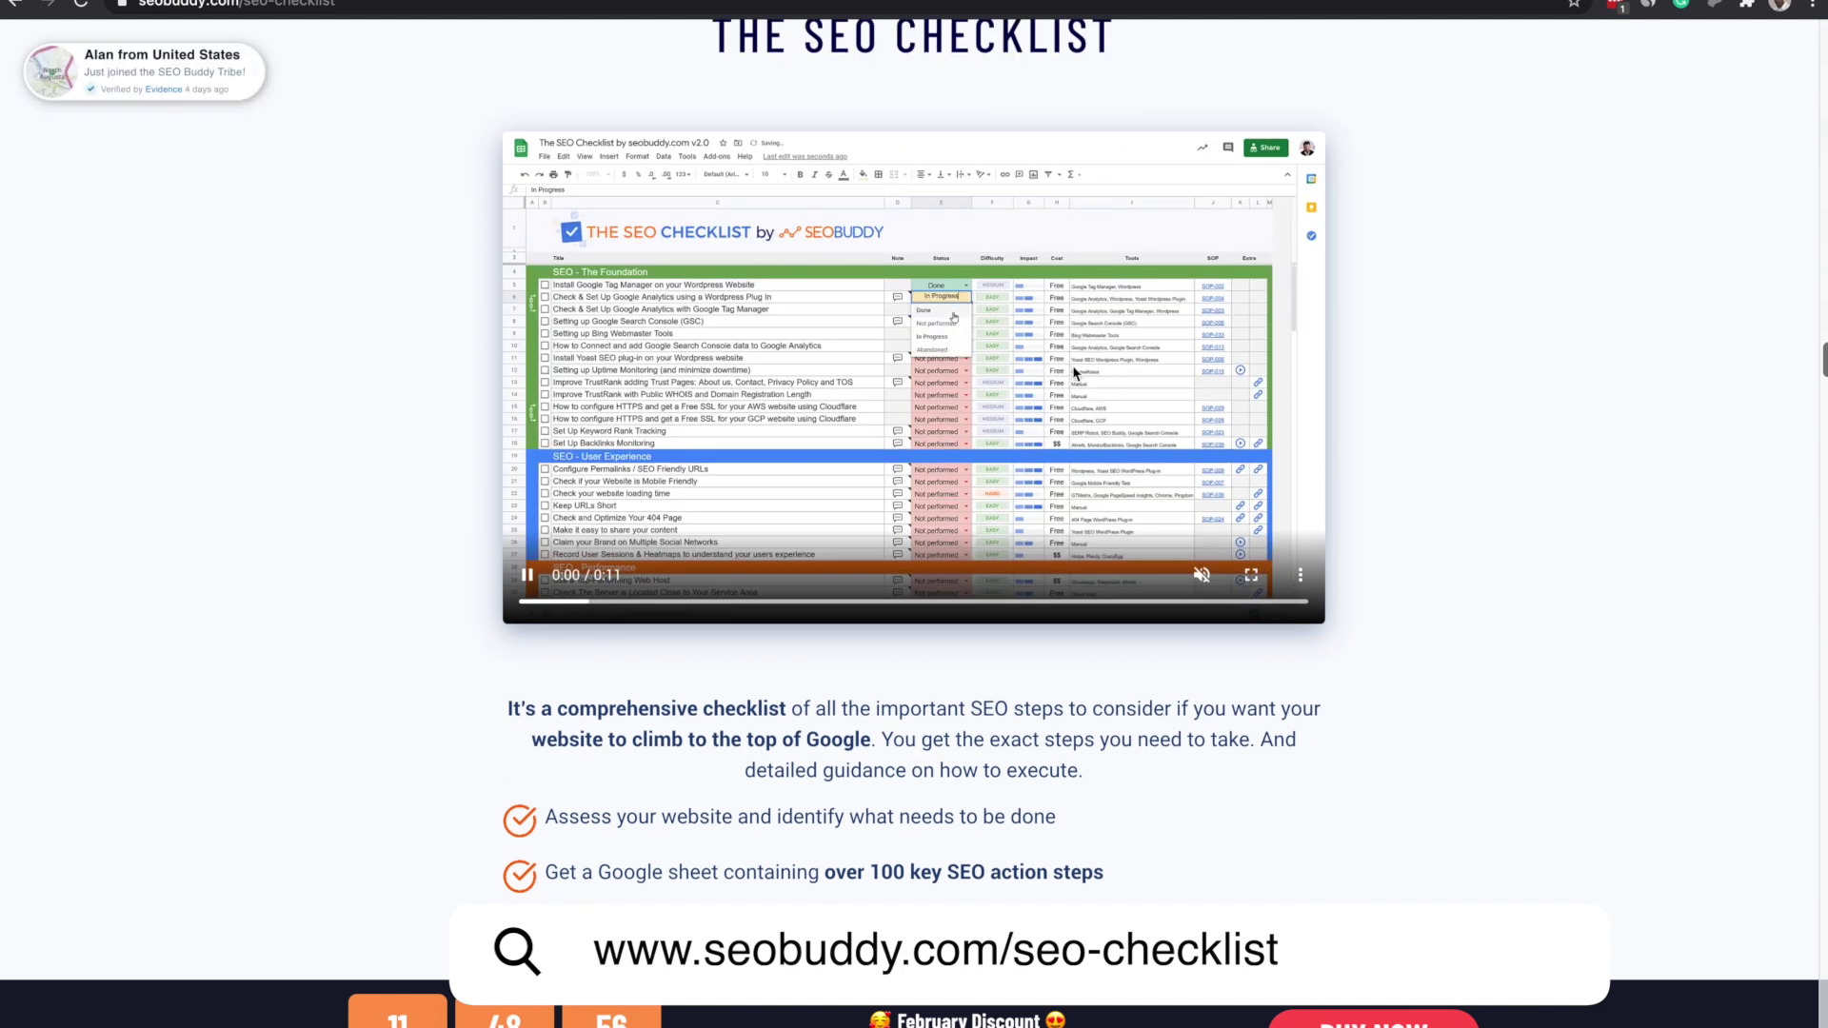
pyautogui.click(1250, 572)
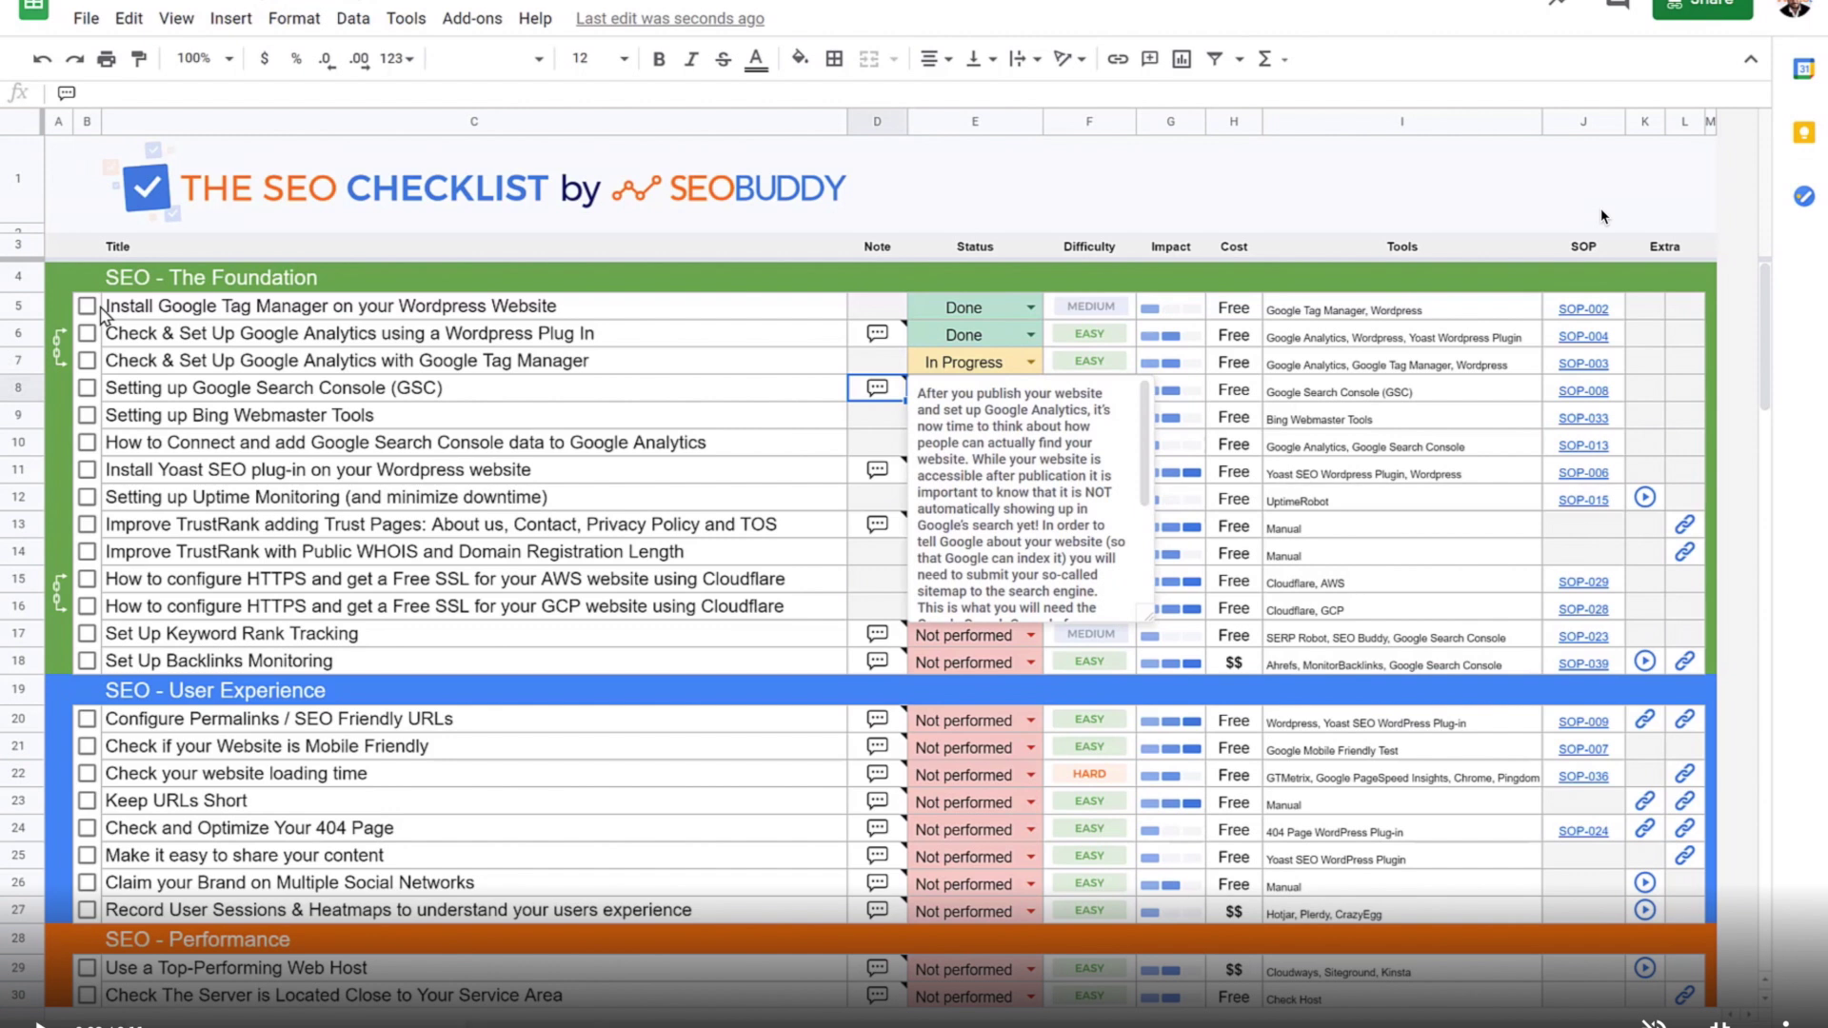
pyautogui.press('Escape')
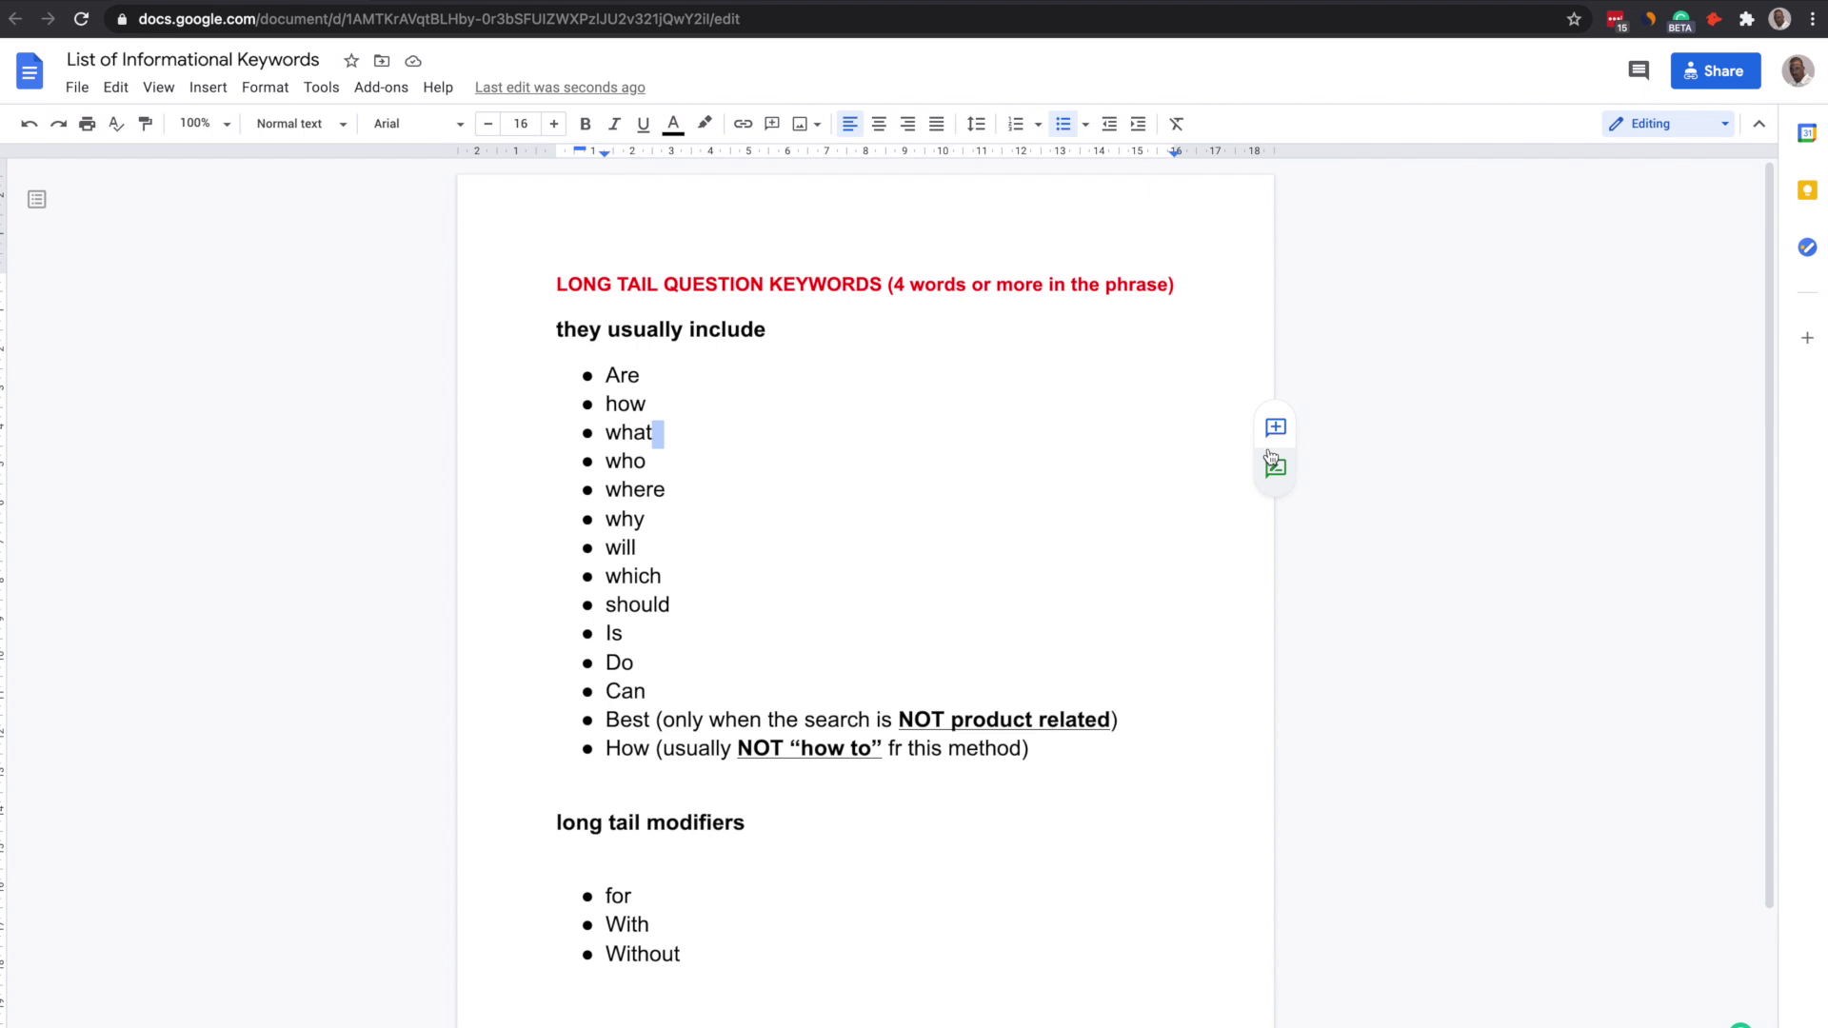
# Review the long tail question keywords and modifiers in the "List of Informational Keywords" document in Google Docs.
pyautogui.moveTo(1271, 457); pyautogui.dragTo(862, 434)
pyautogui.scroll(-2, 838, 404)
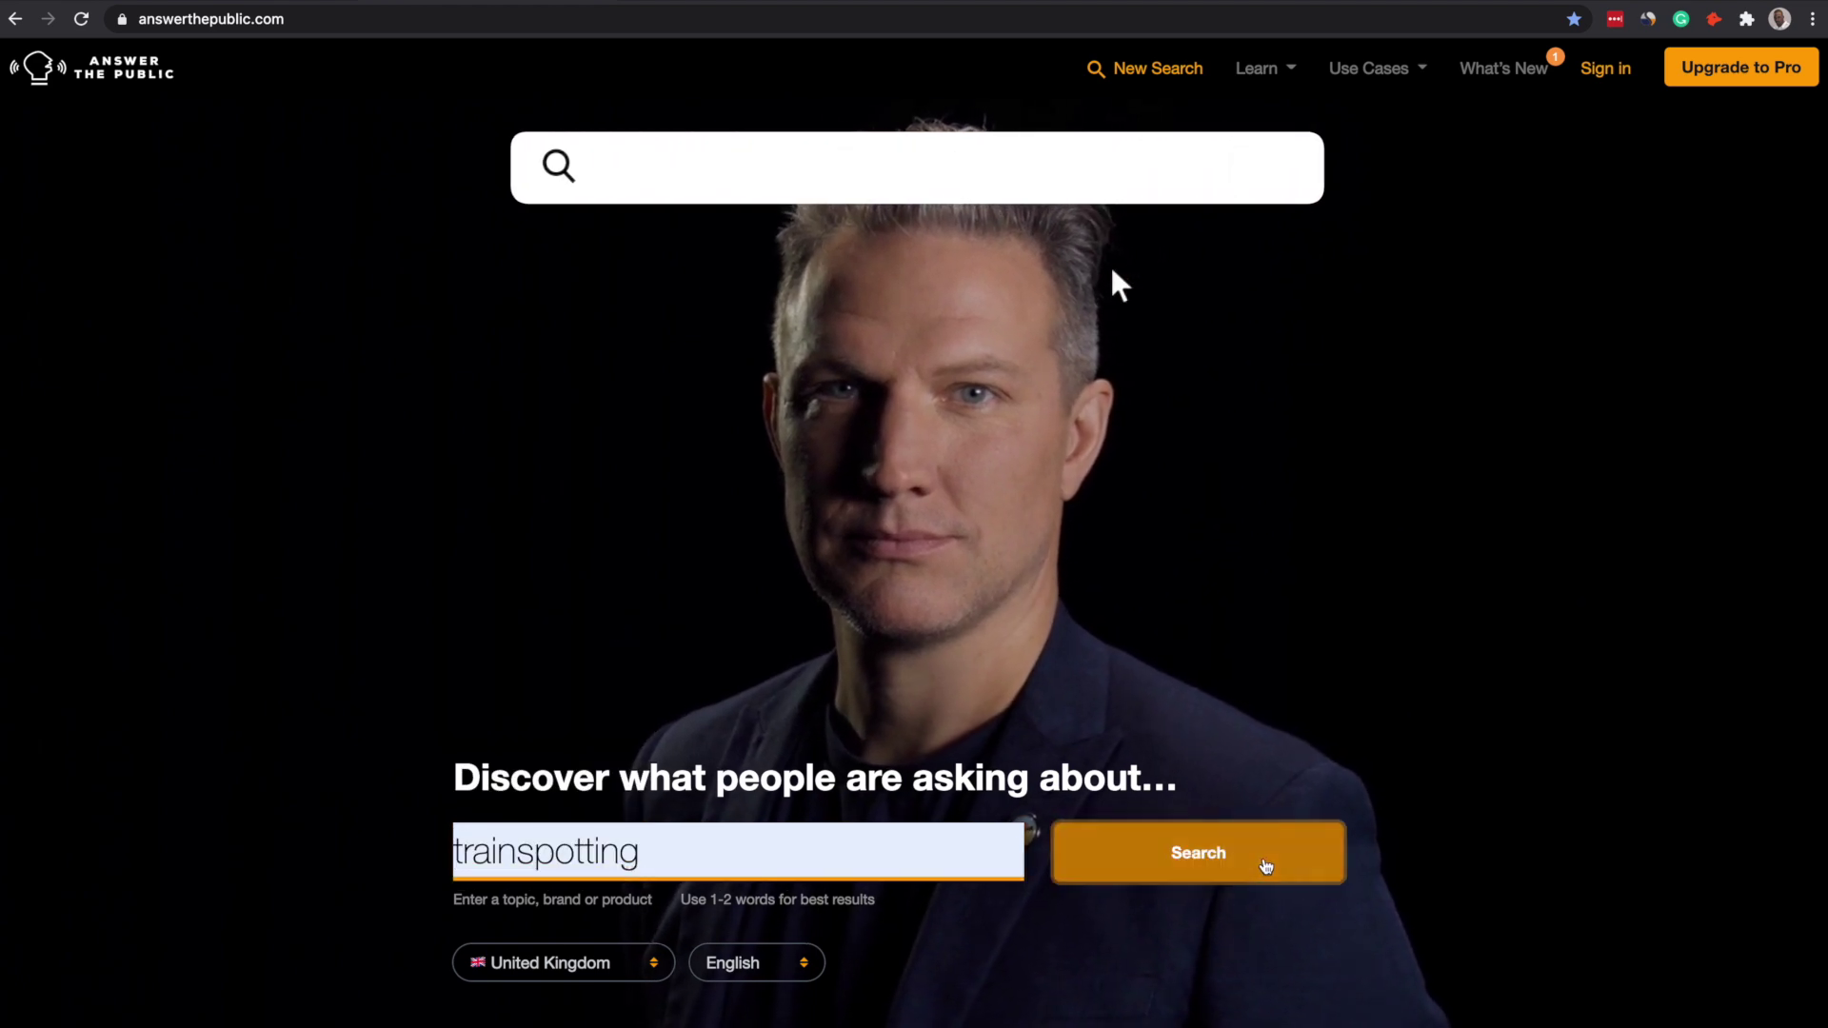
# Search AnswerThePublic for trainspotting with United Kingdom and English, and review the question keywords in the data view.
pyautogui.click(1266, 865)
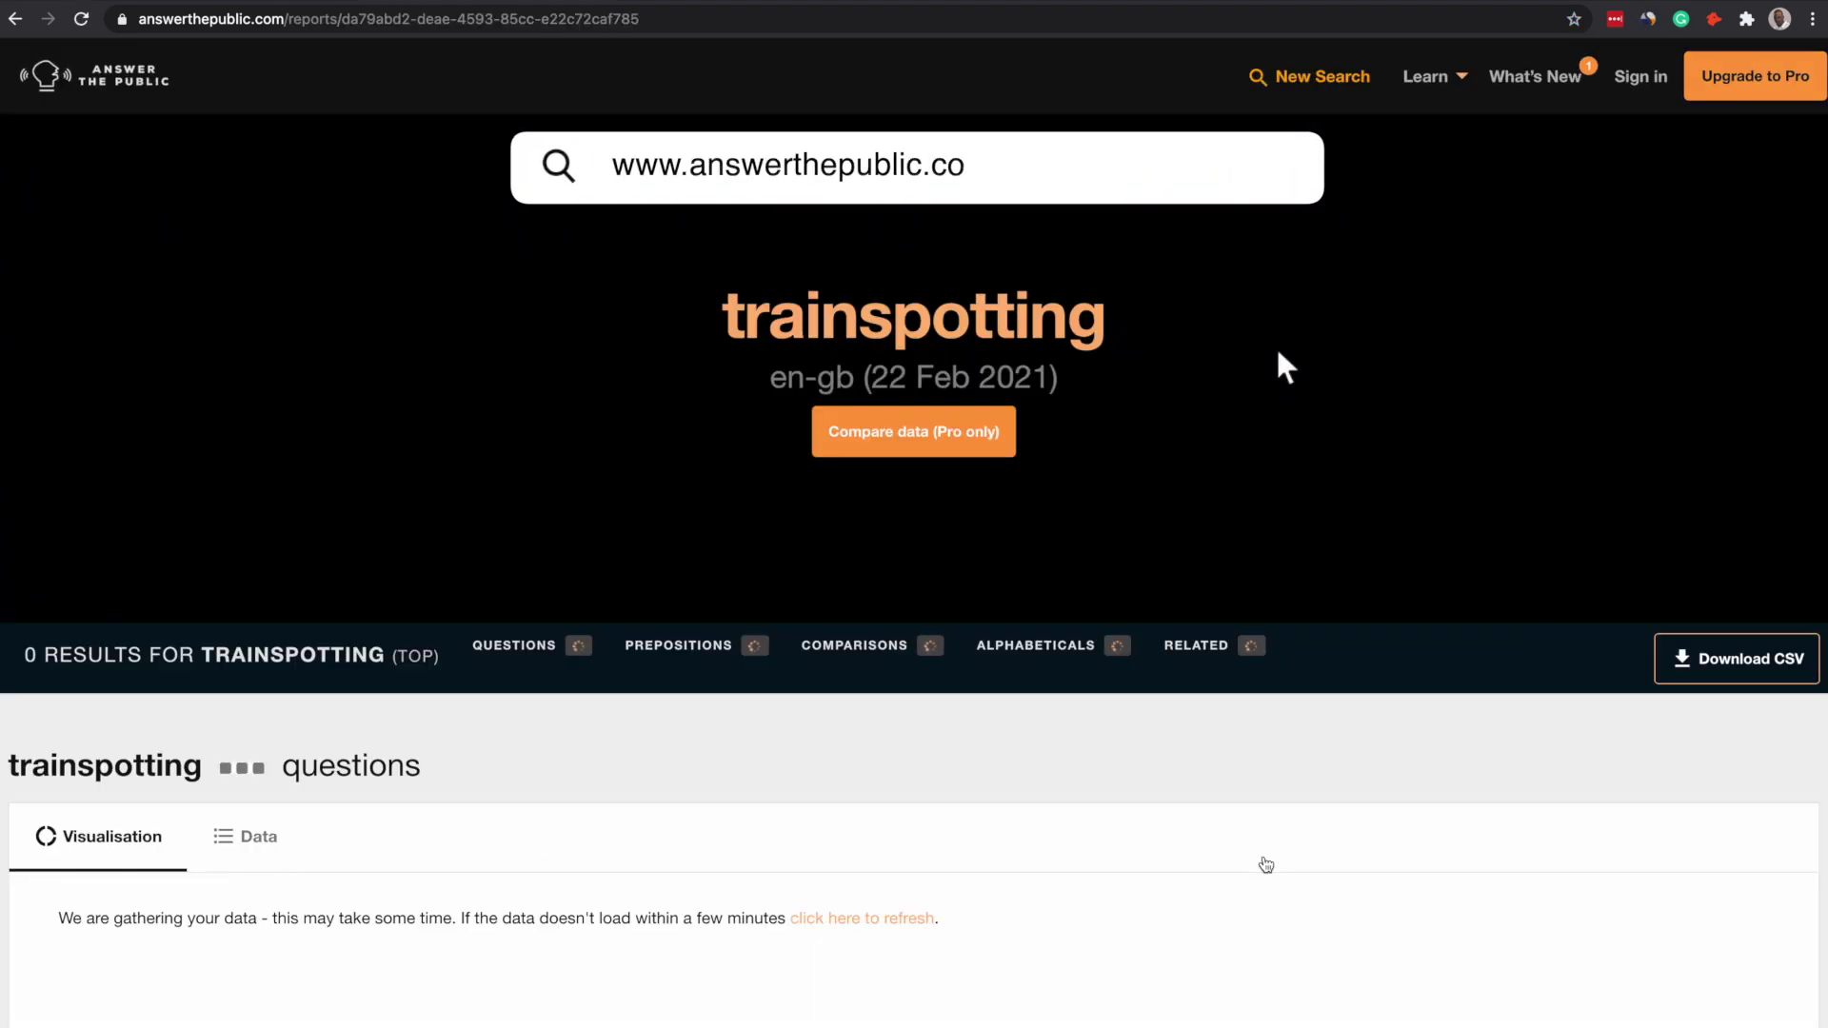
pyautogui.scroll(-2, 1214, 836)
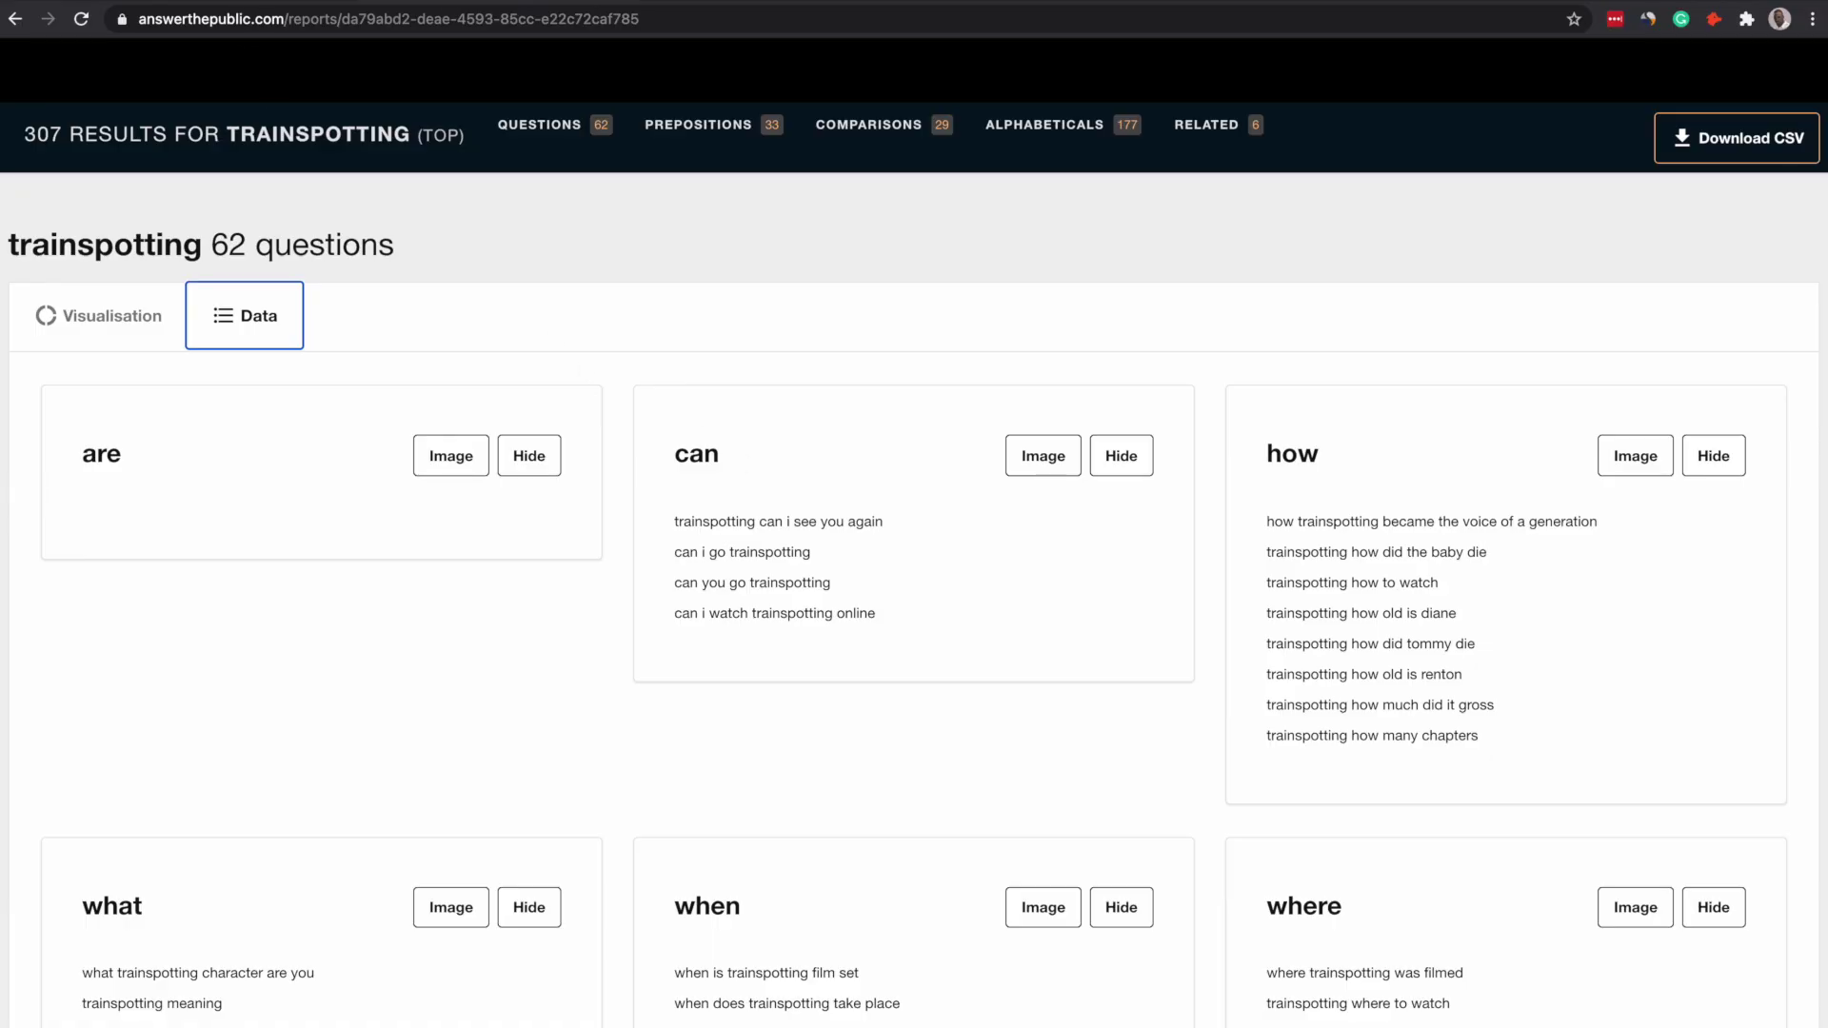
pyautogui.scroll(-1, 195, 494)
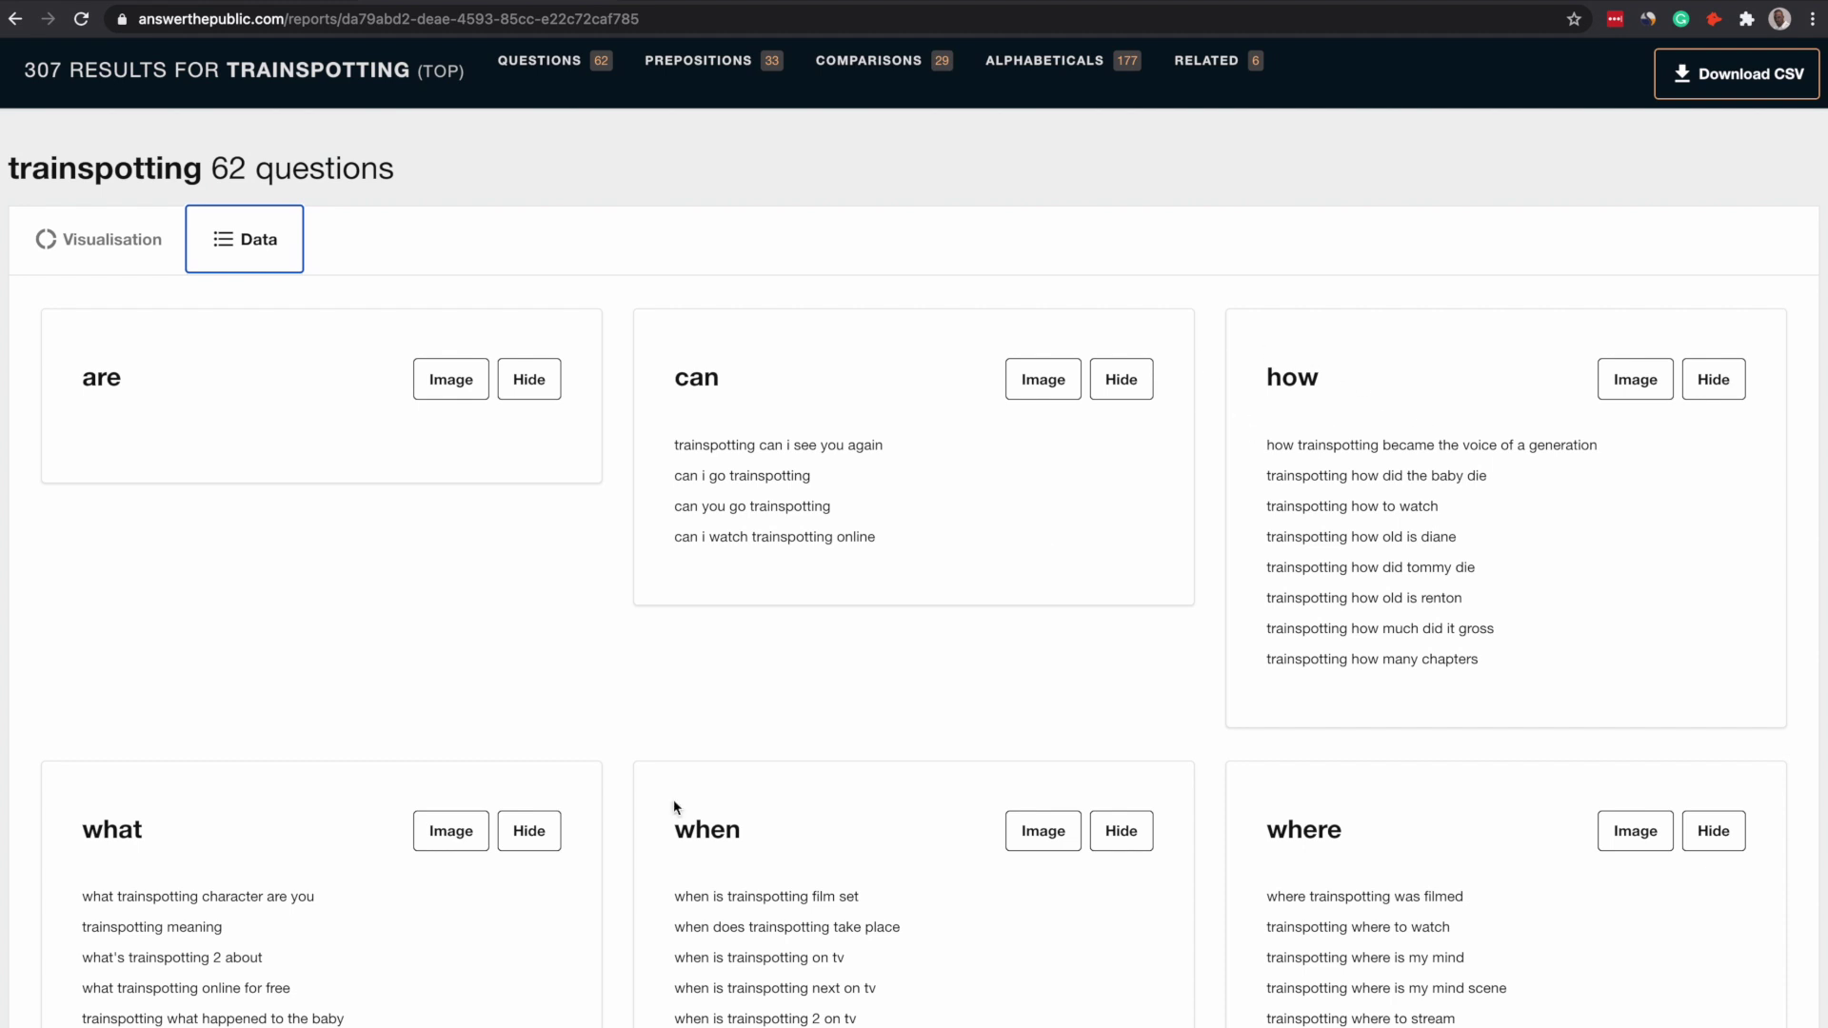
pyautogui.scroll(-10, 1030, 867)
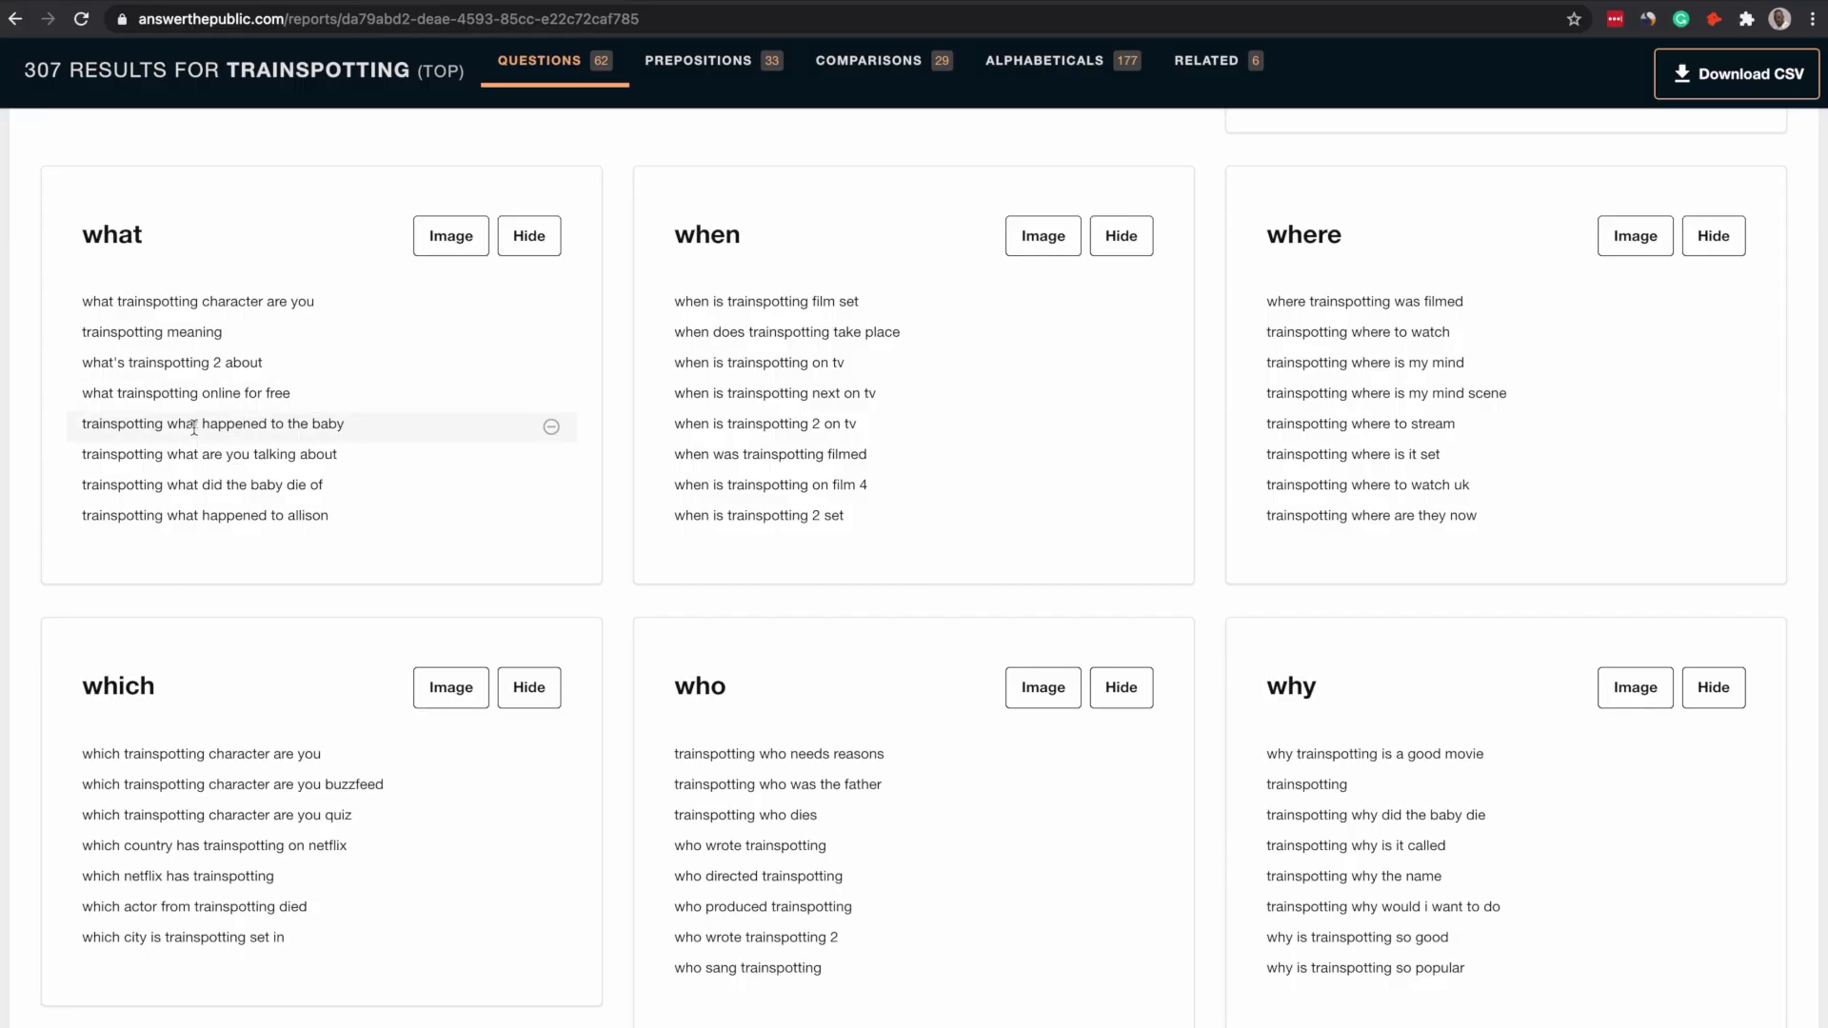
pyautogui.scroll(-2, 245, 509)
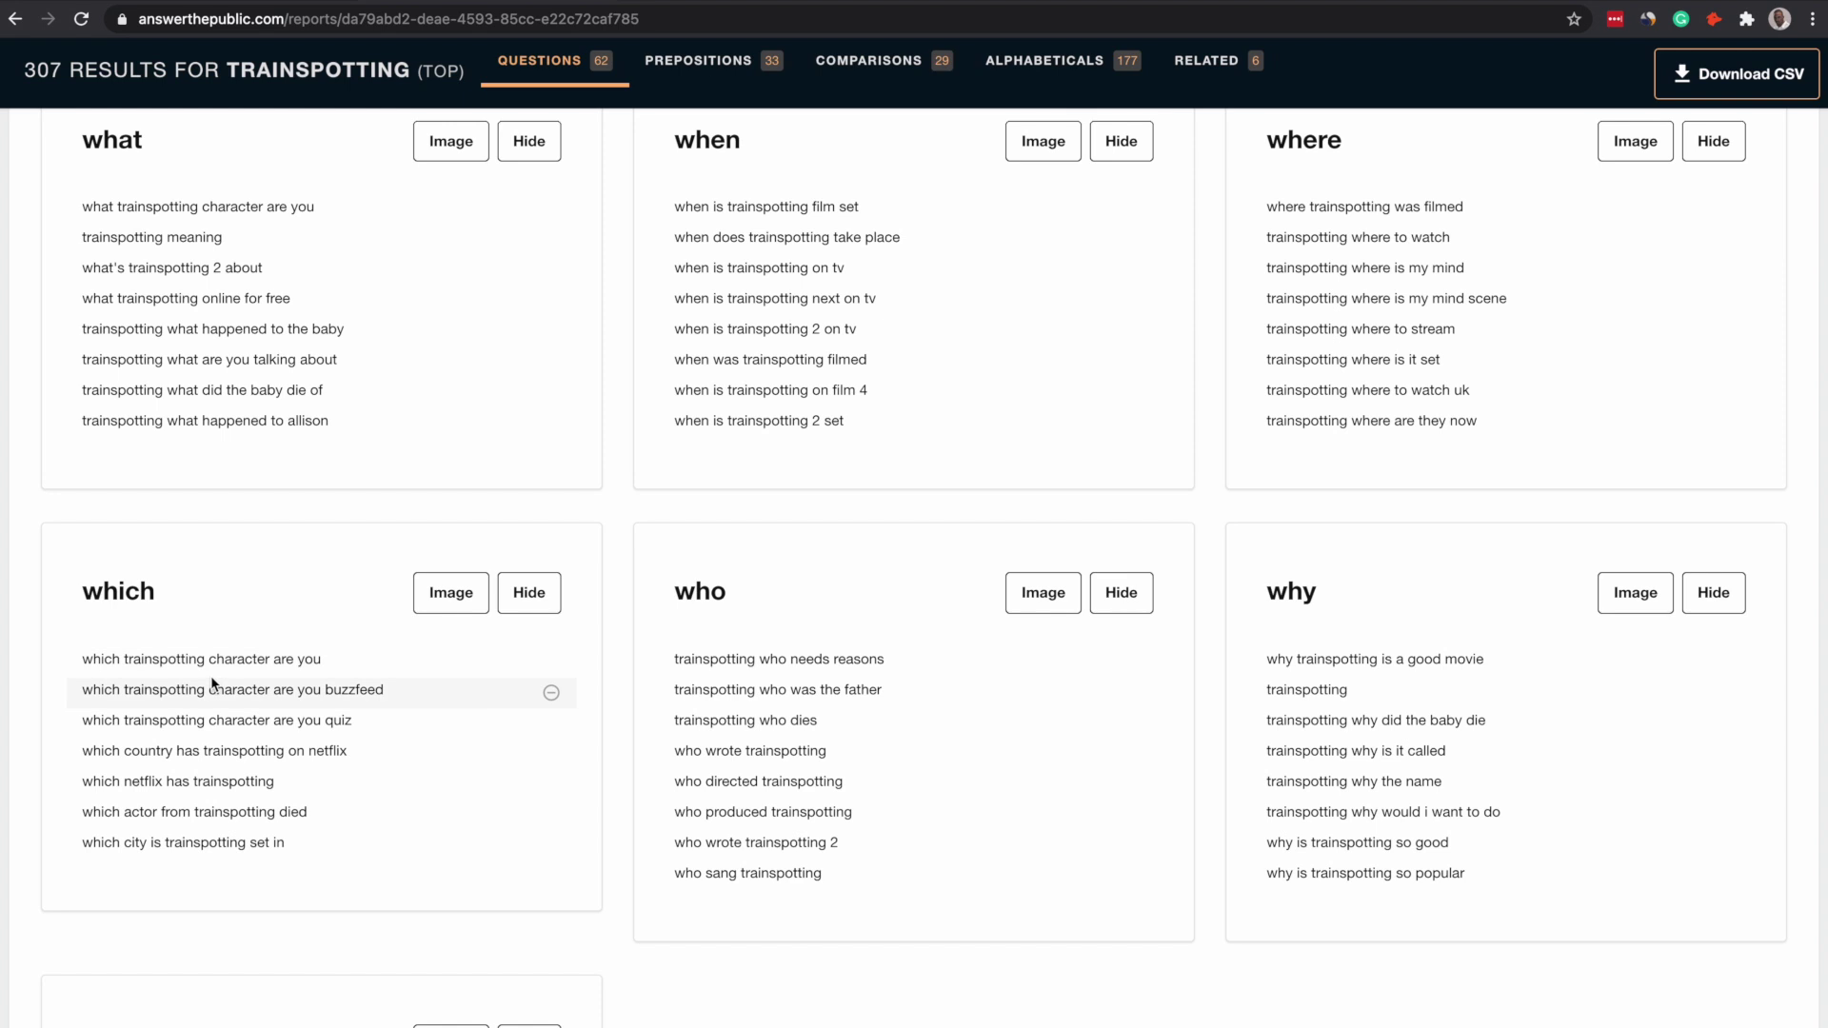
pyautogui.scroll(-1, 976, 804)
# Copy the question "when was trainspotting filmed" from the results and search Google for it in a new tab.
pyautogui.scroll(5, 975, 805)
pyautogui.tripleClick(776, 828)
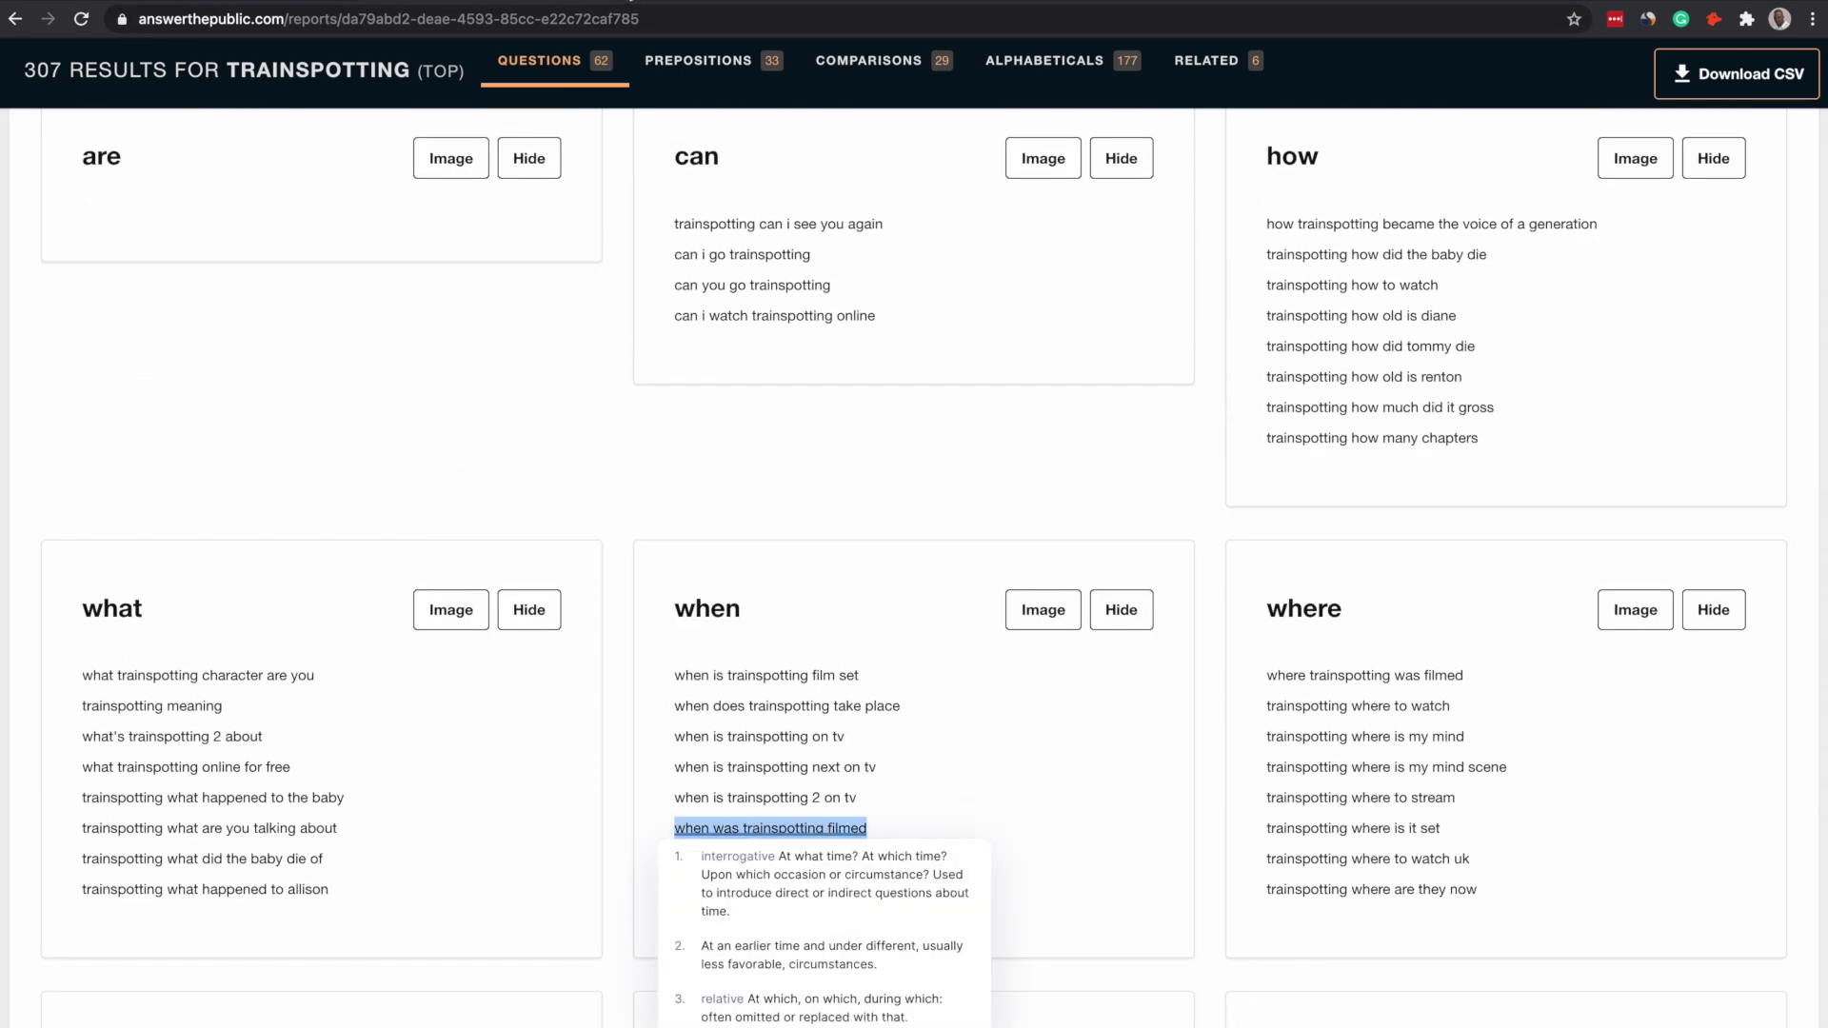
pyautogui.press('super+c')
pyautogui.press('super+t')
pyautogui.press('super+v')
pyautogui.press('Return')
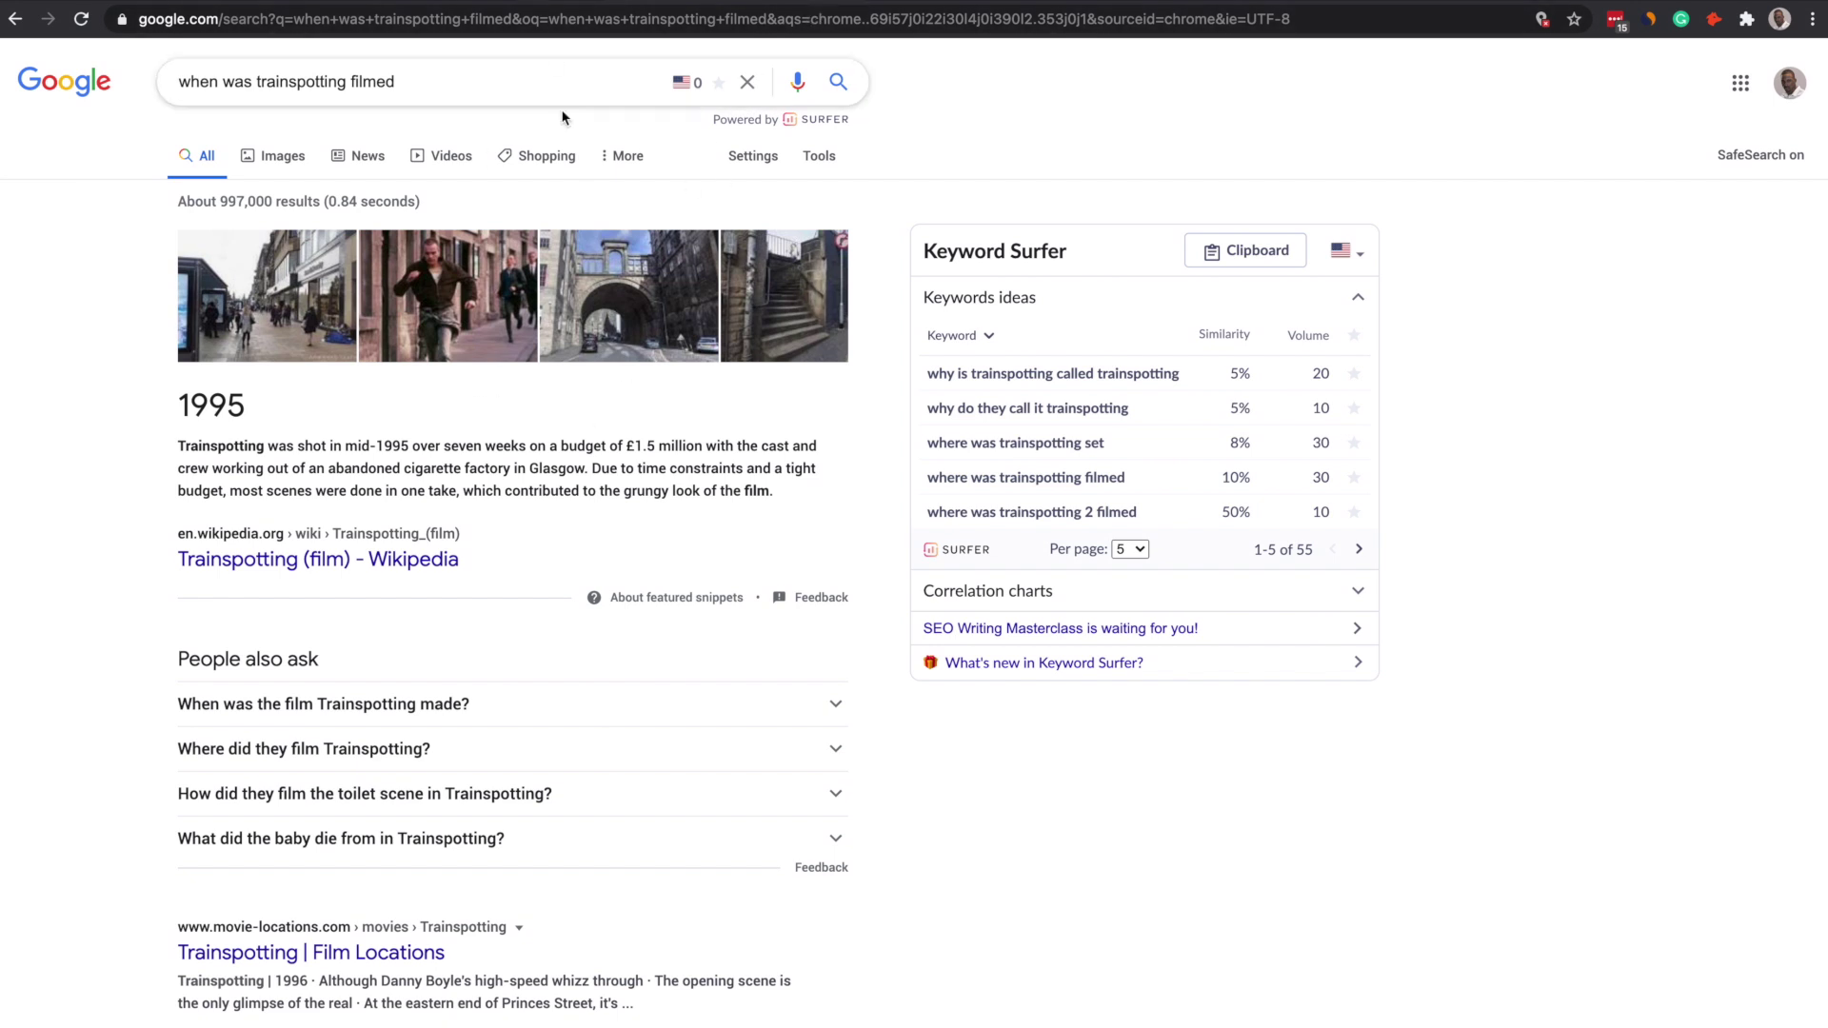
# Replace the query with the suggestion "can you kill a bear with your bare hands" and search for it.
pyautogui.tripleClick(548, 78)
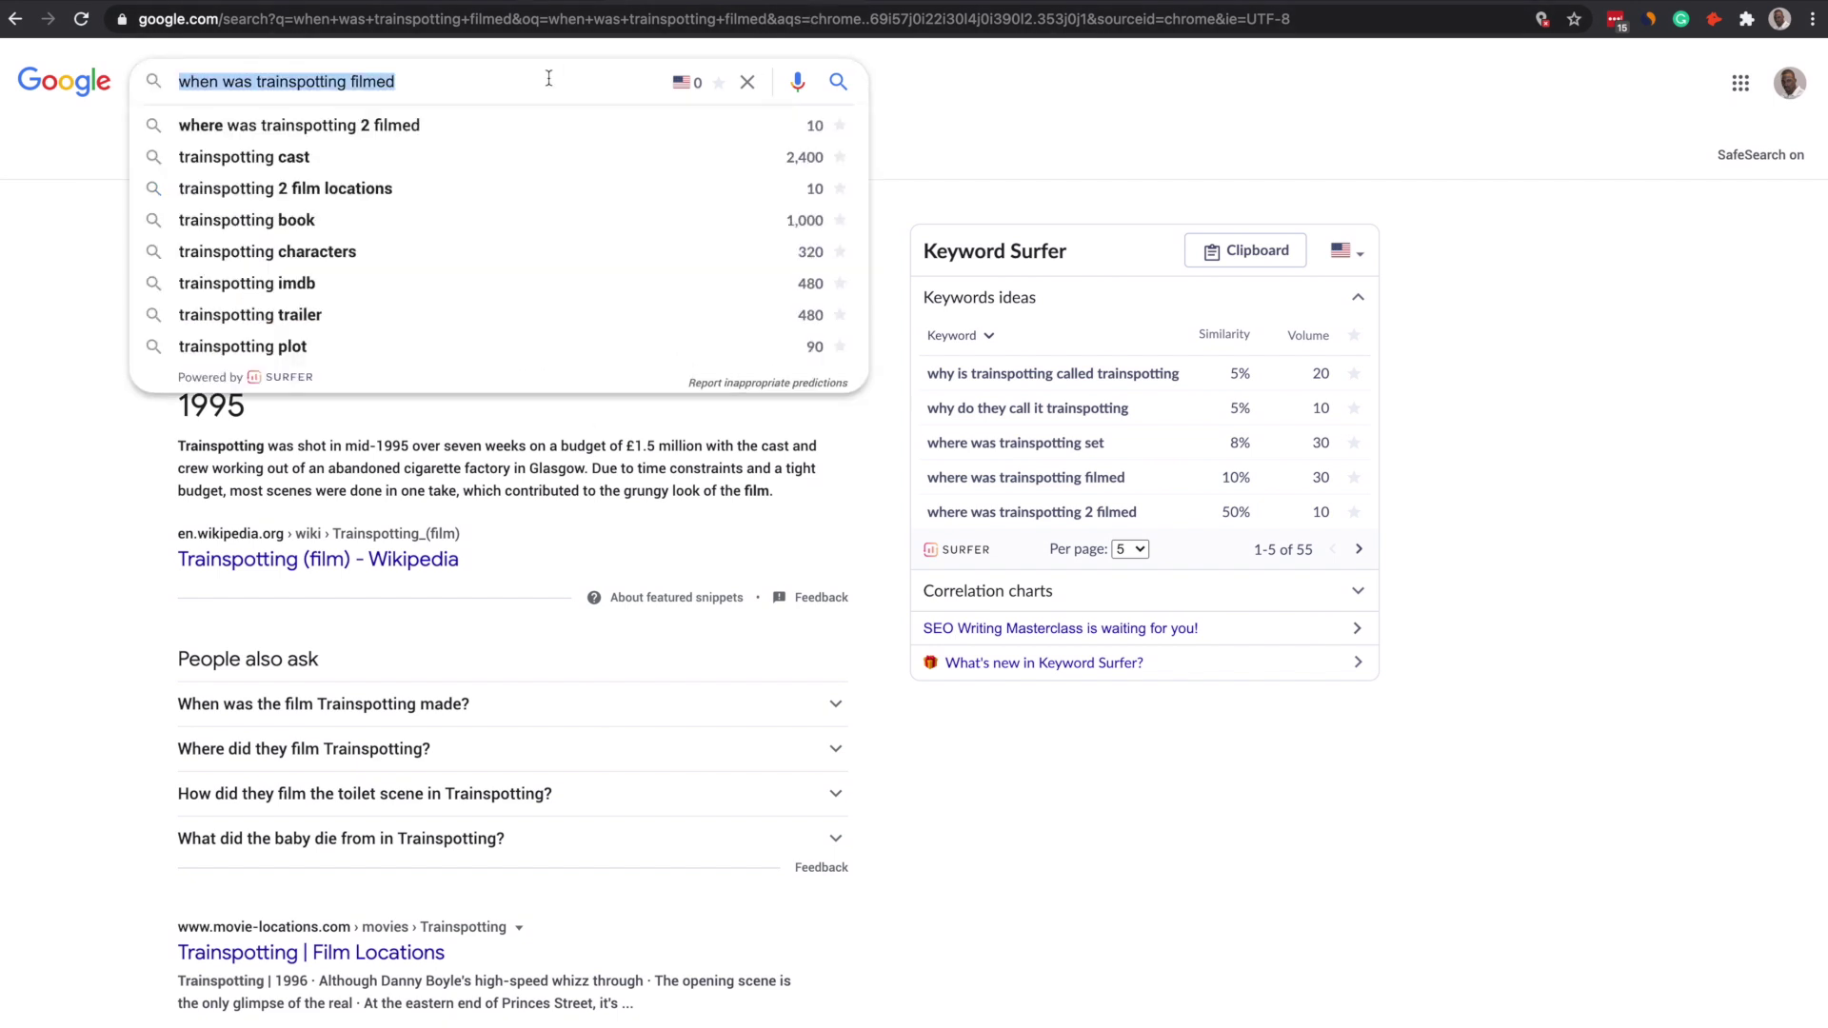
pyautogui.write('ca')
pyautogui.press('Down')
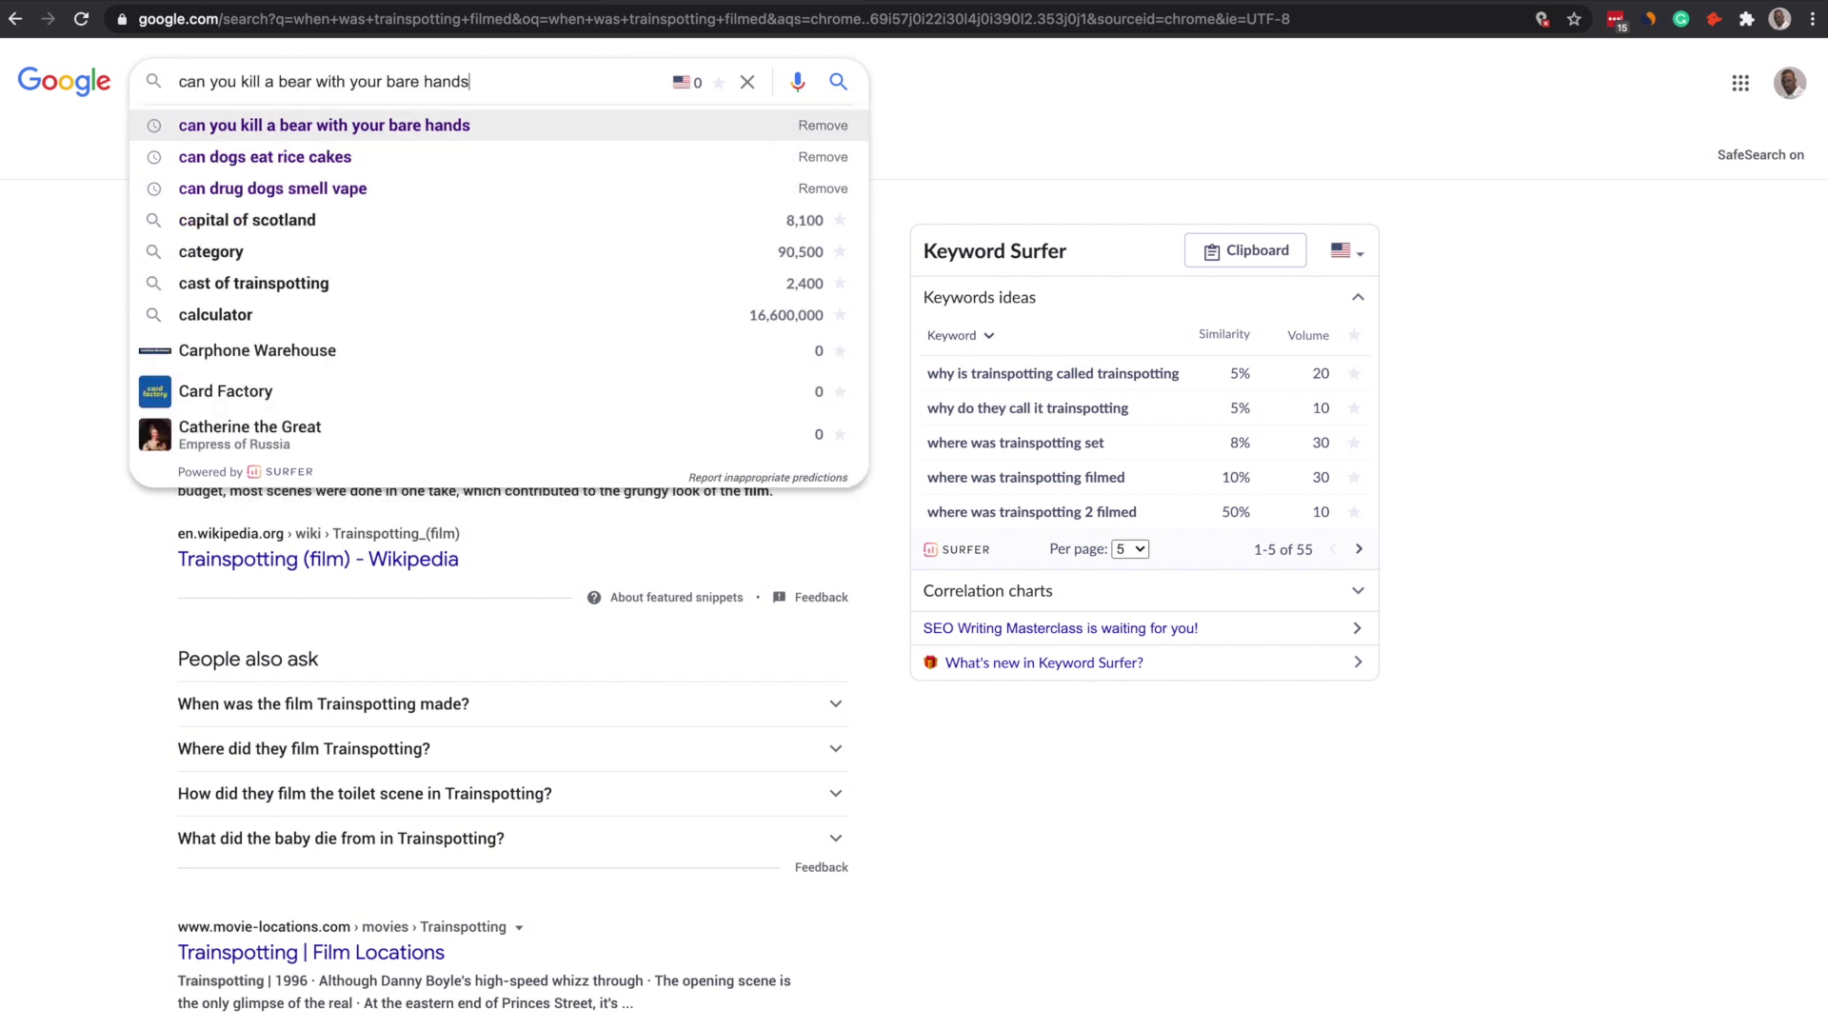
pyautogui.press('Return')
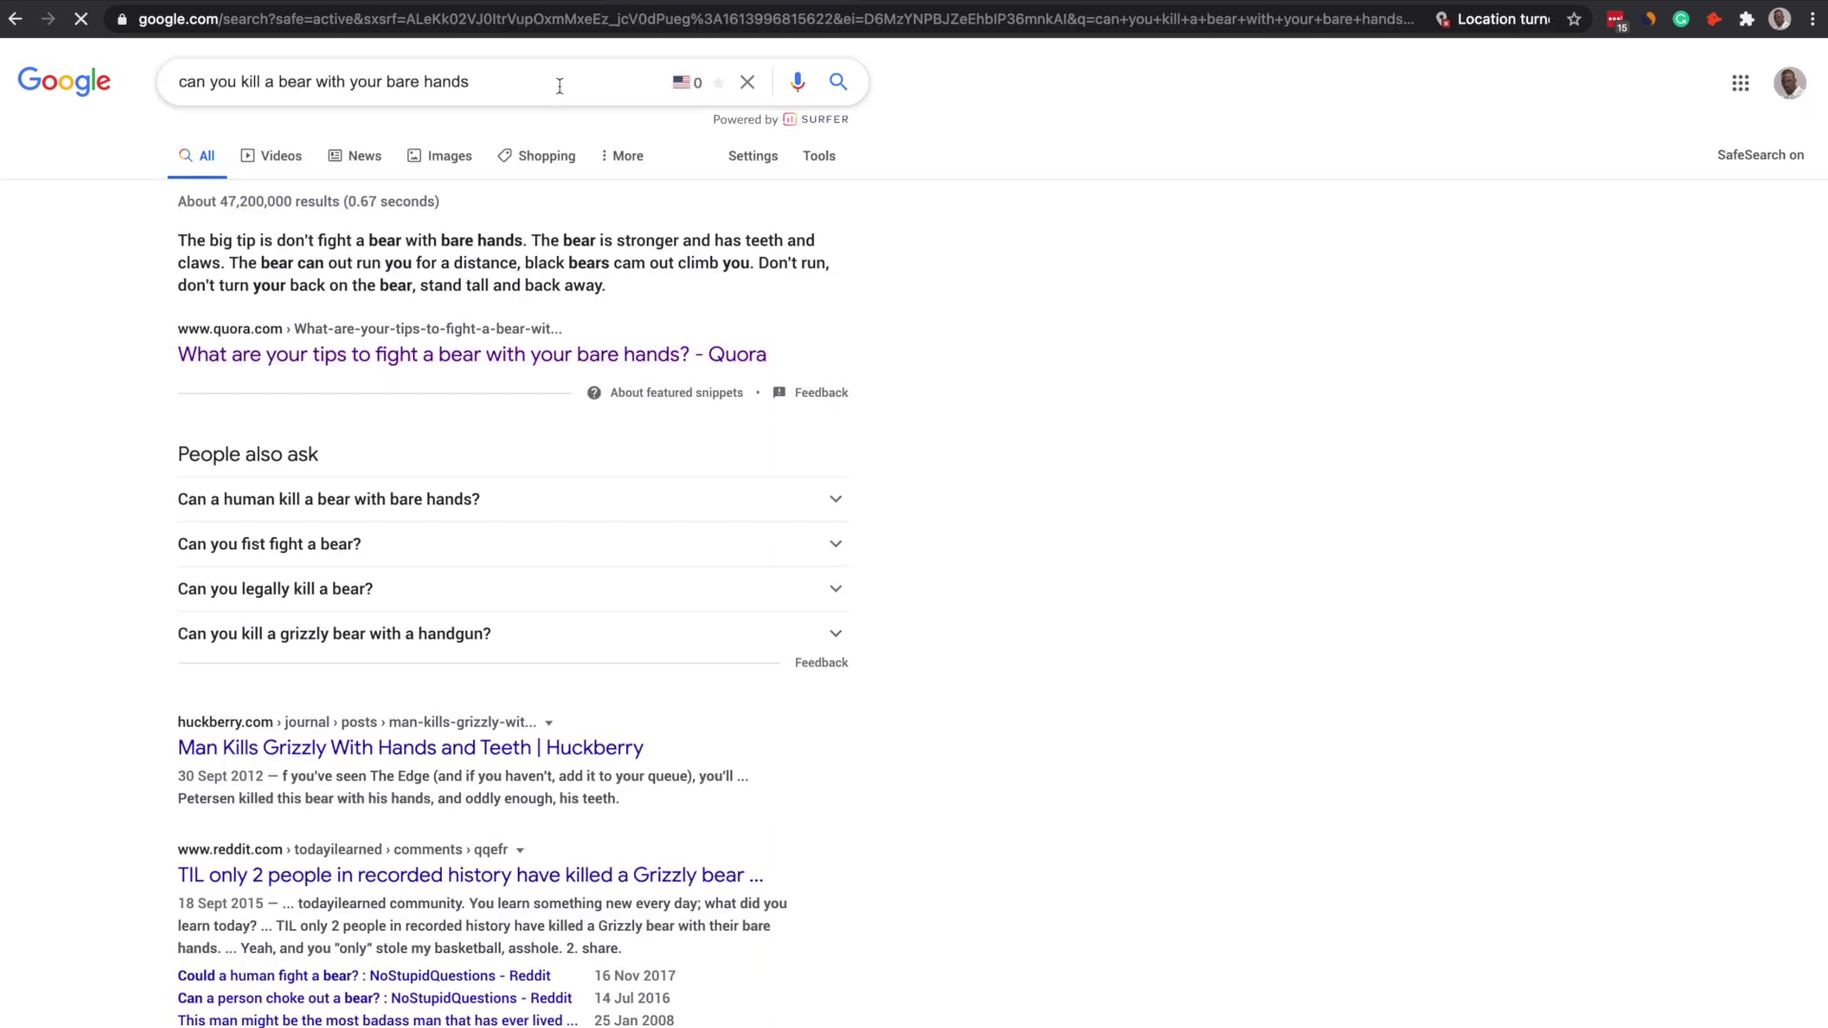
# Change the query's ending so it reads "can you kill a bear with a bow" and run the search.
pyautogui.click(496, 76)
pyautogui.press('BackSpace')
pyautogui.press('BackSpace')
pyautogui.press('BackSpace')
pyautogui.press('BackSpace')
pyautogui.press('BackSpace')
pyautogui.press('BackSpace')
pyautogui.press('BackSpace')
pyautogui.press('BackSpace')
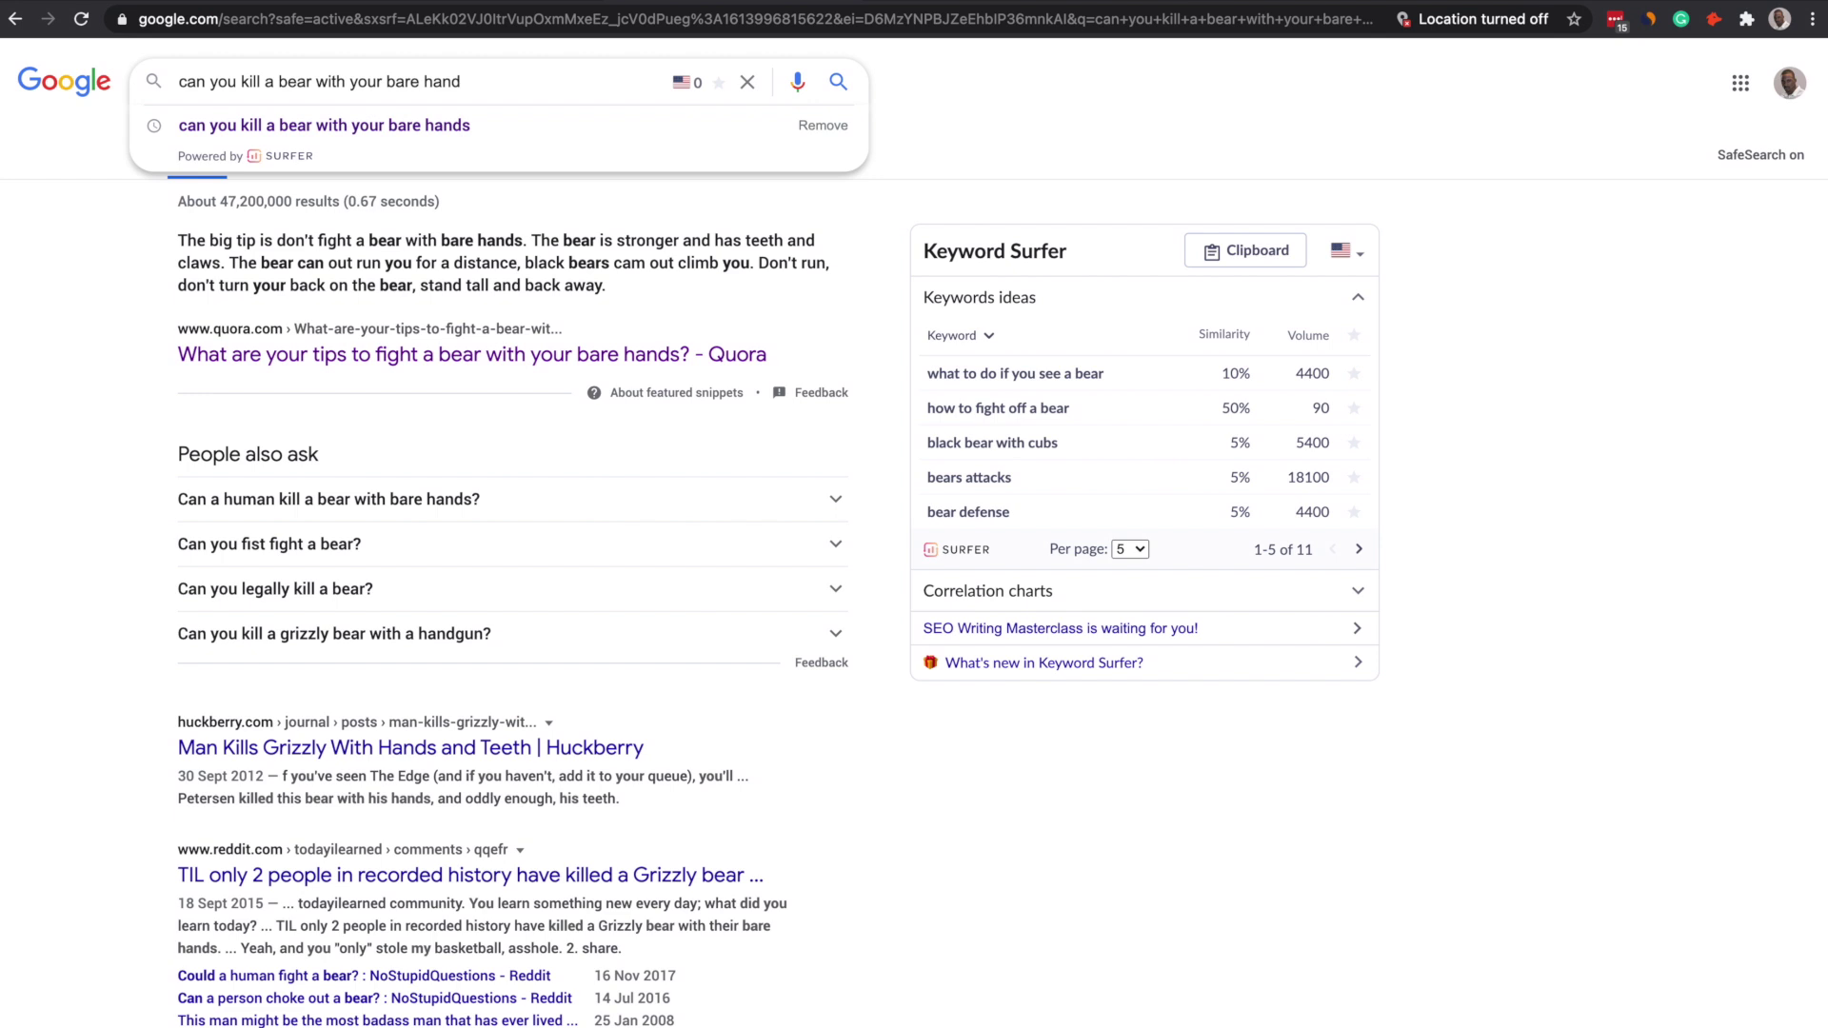
pyautogui.press('BackSpace')
pyautogui.press('BackSpace')
pyautogui.press('BackSpace')
pyautogui.press('BackSpace')
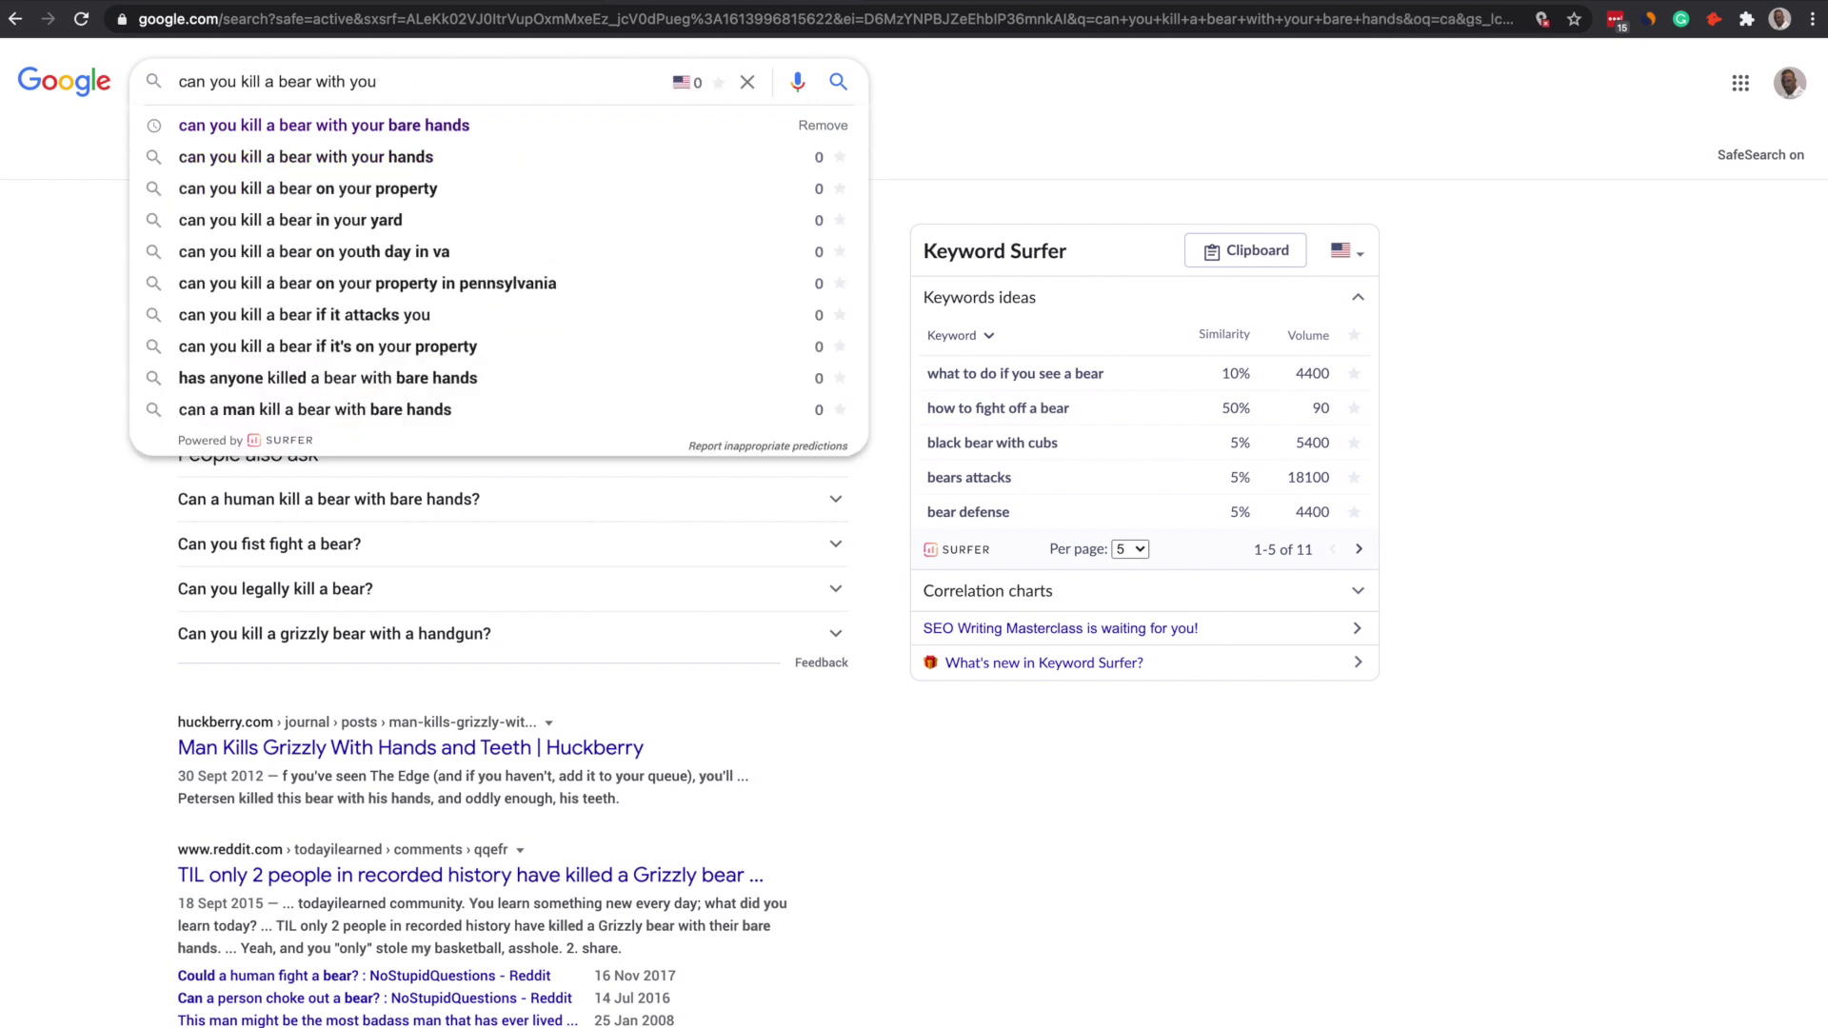
pyautogui.press('BackSpace')
pyautogui.press('BackSpace')
pyautogui.press('BackSpace')
pyautogui.write('a bow')
pyautogui.press('Return')
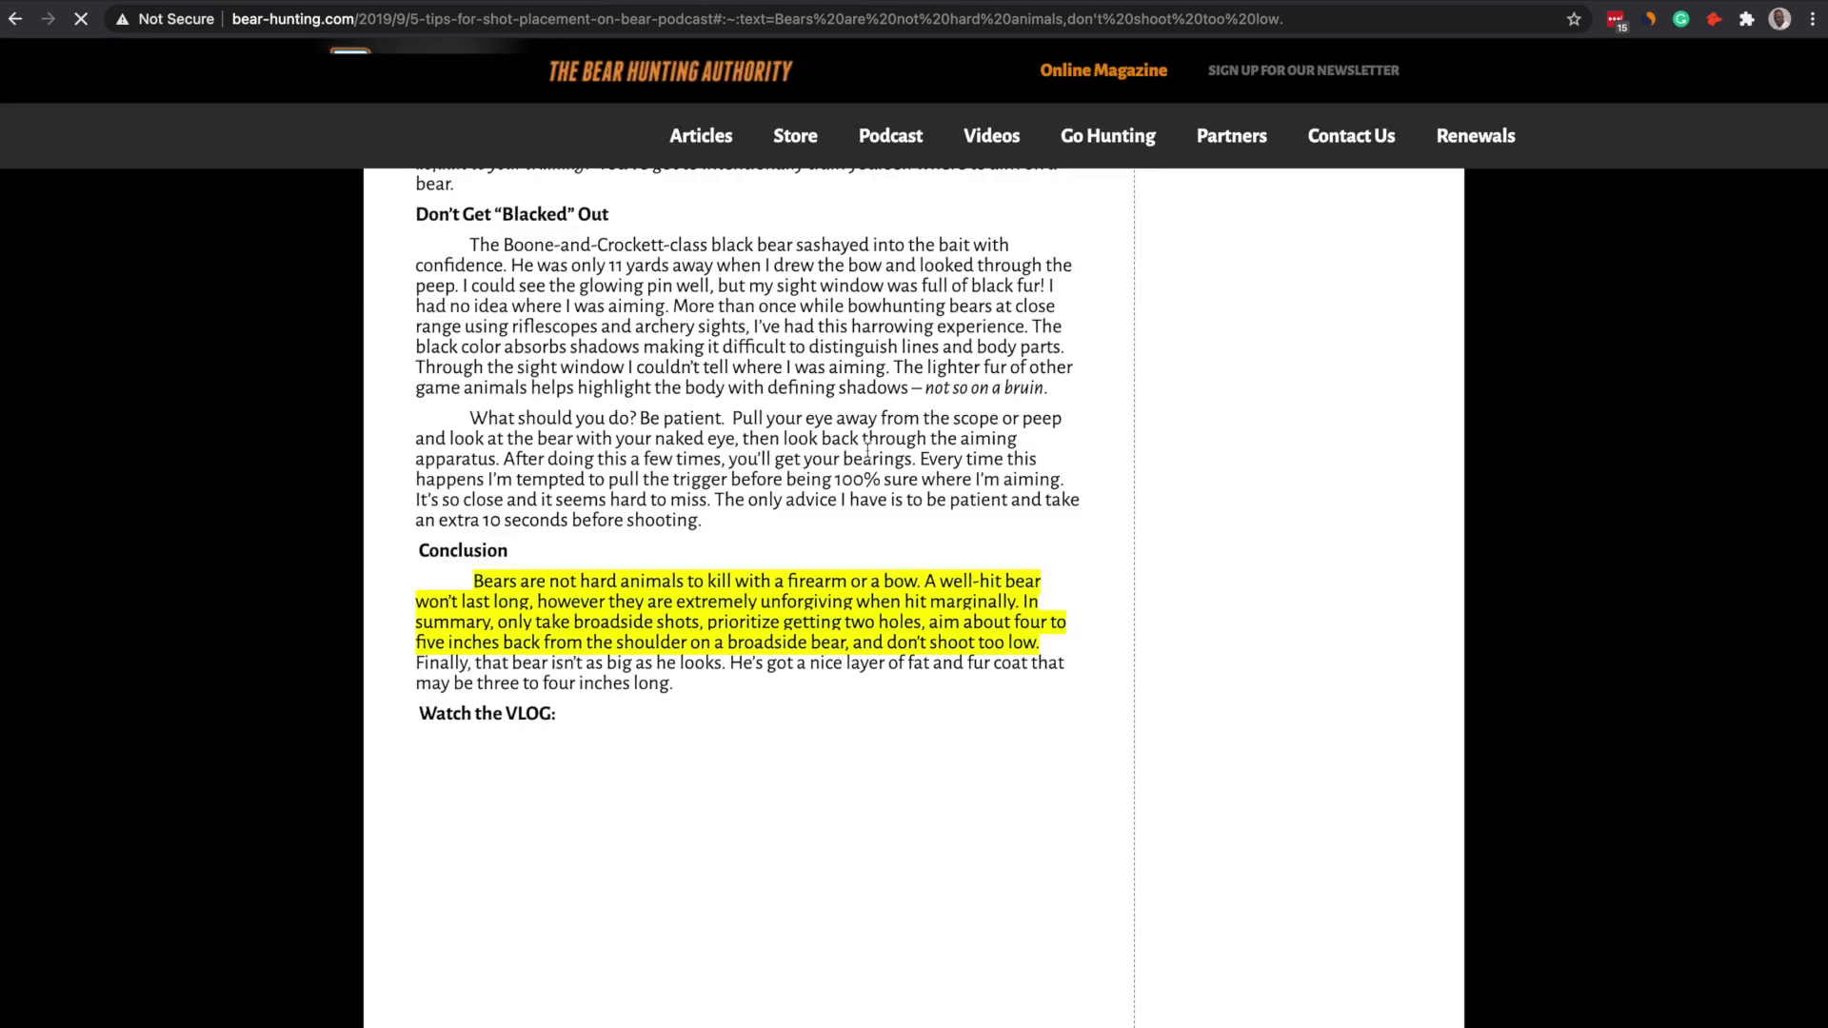
# Skim the bear-hunting.com article on shot placement and return to the search results.
pyautogui.scroll(-5, 1021, 674)
pyautogui.scroll(20, 1021, 673)
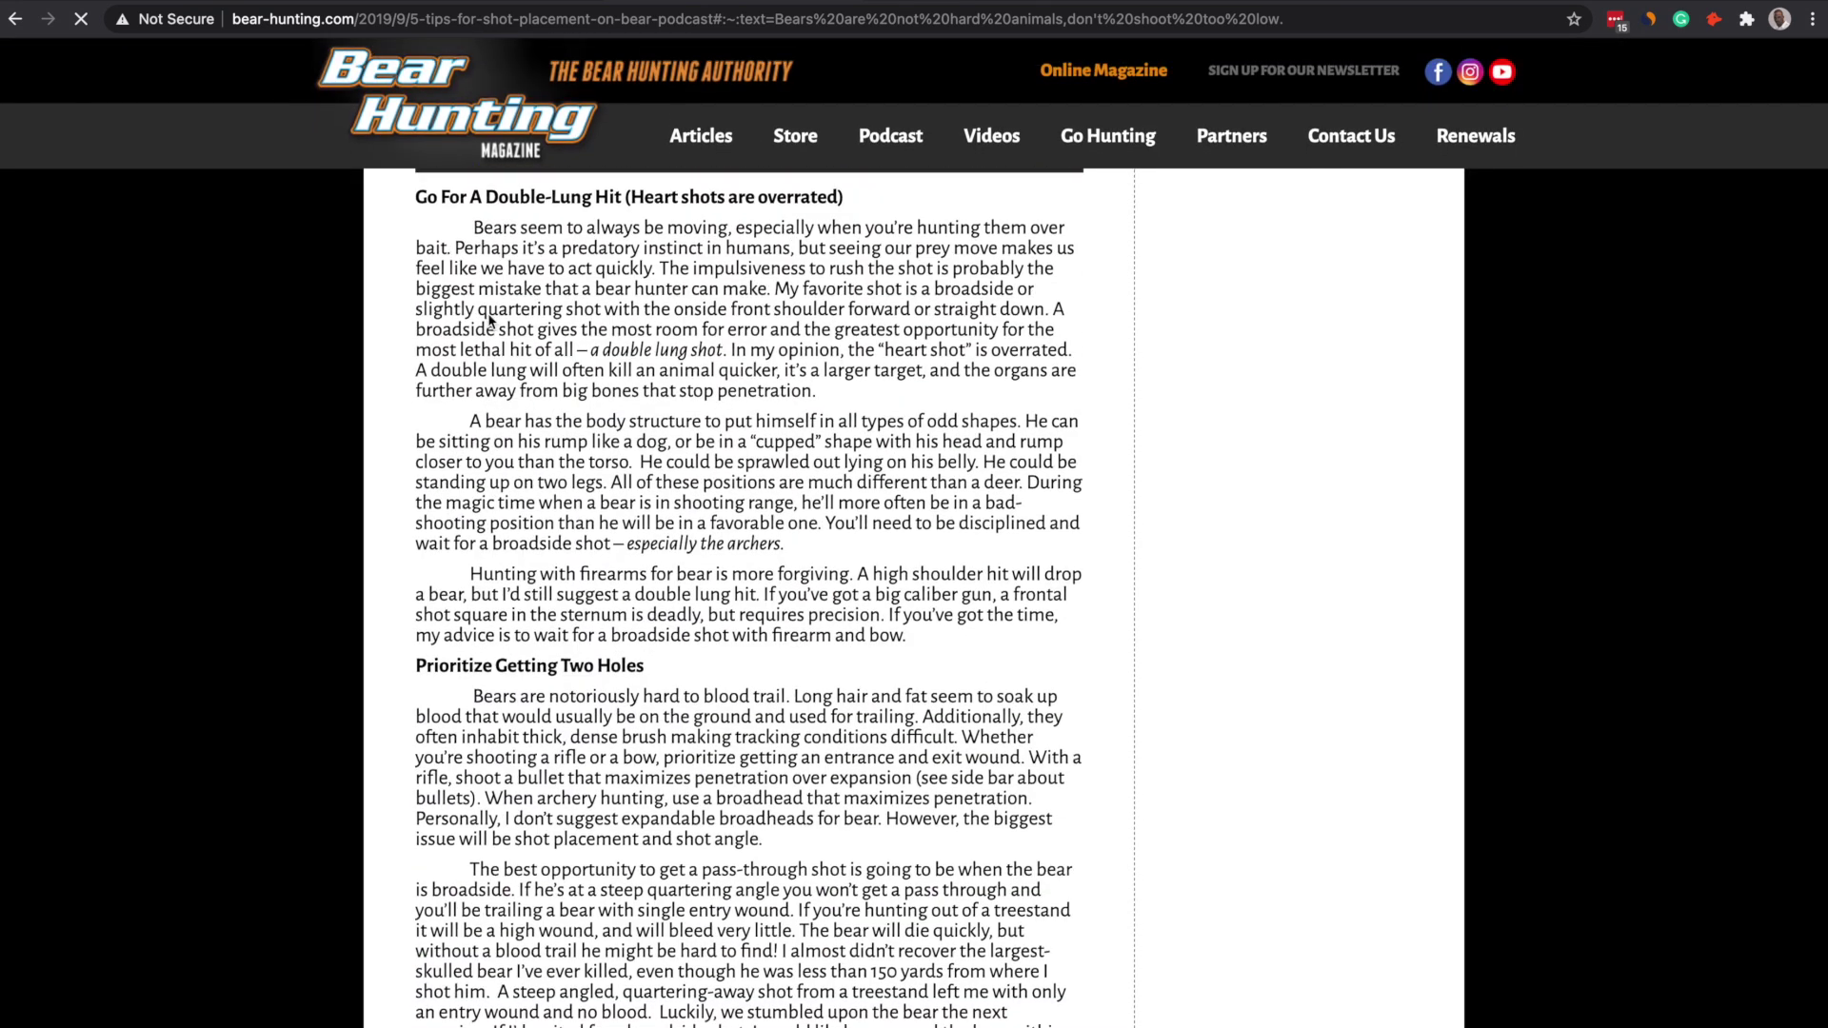
pyautogui.press('super+bracketleft')
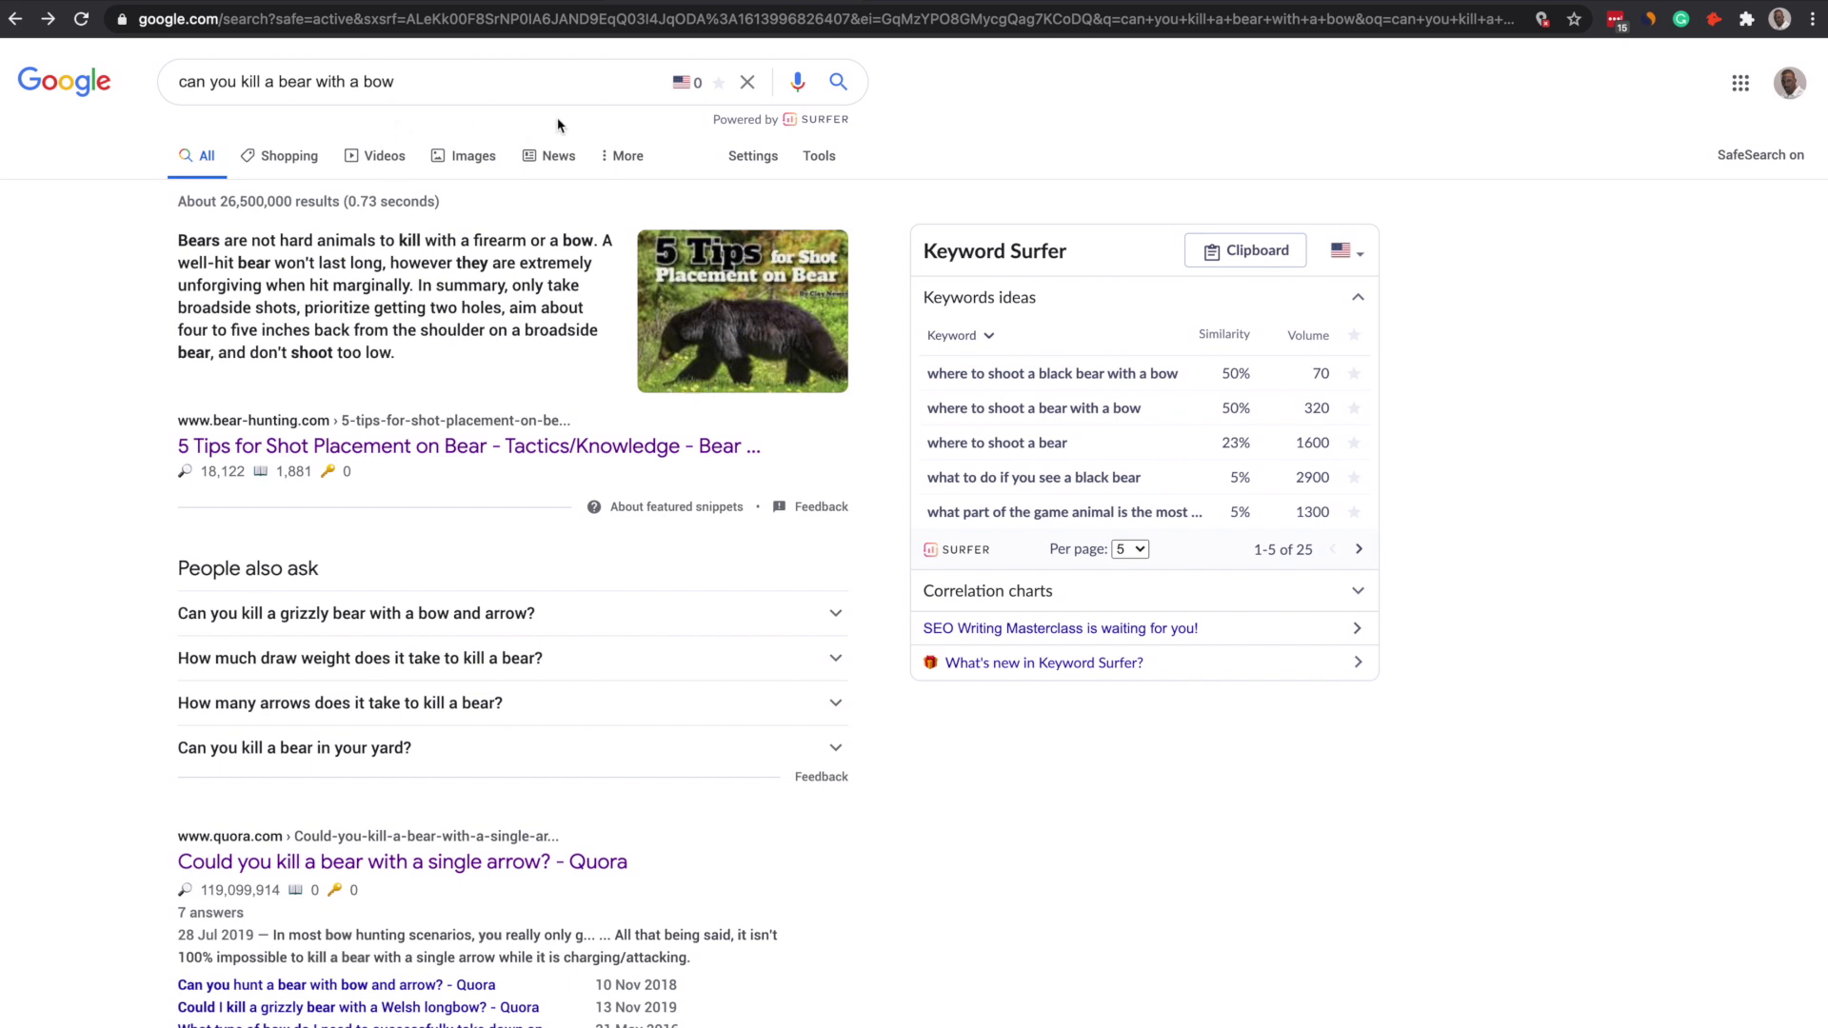
# Examine the results for the bow query, including the featured snippet, related questions, forum pages, videos and competing articles.
pyautogui.scroll(-1, 519, 162)
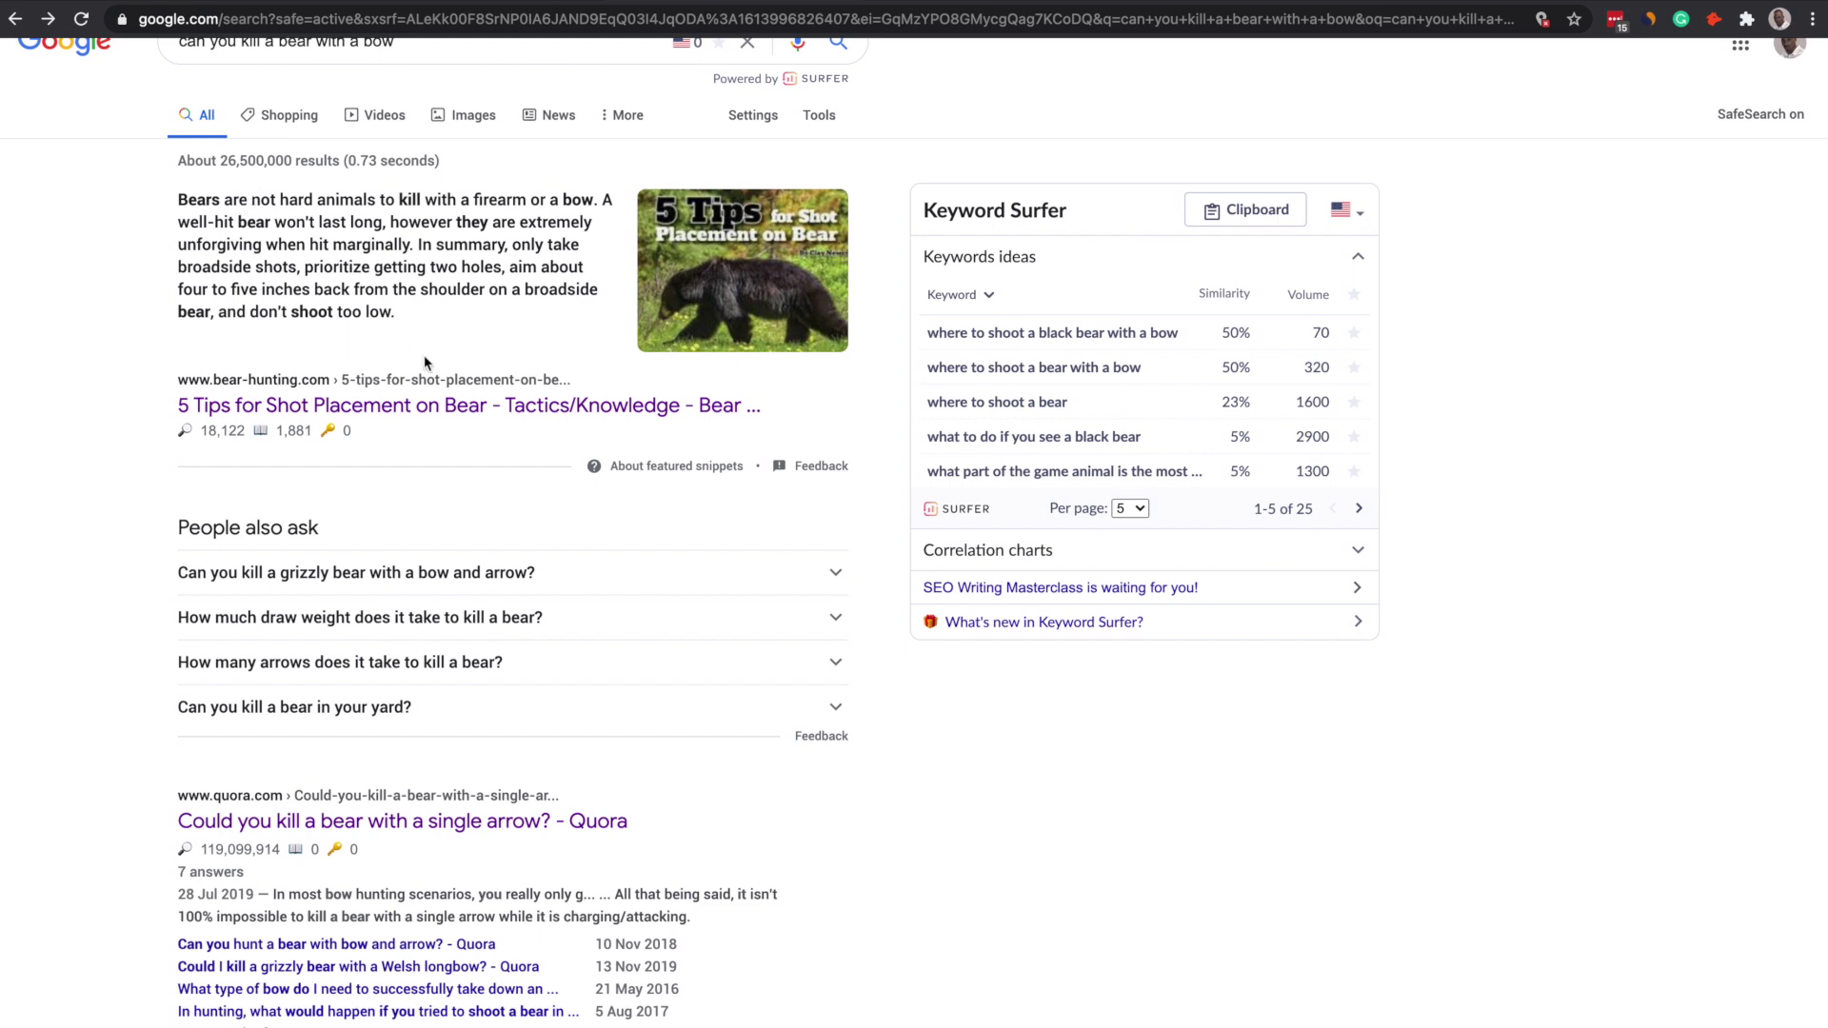
pyautogui.scroll(-4, 424, 363)
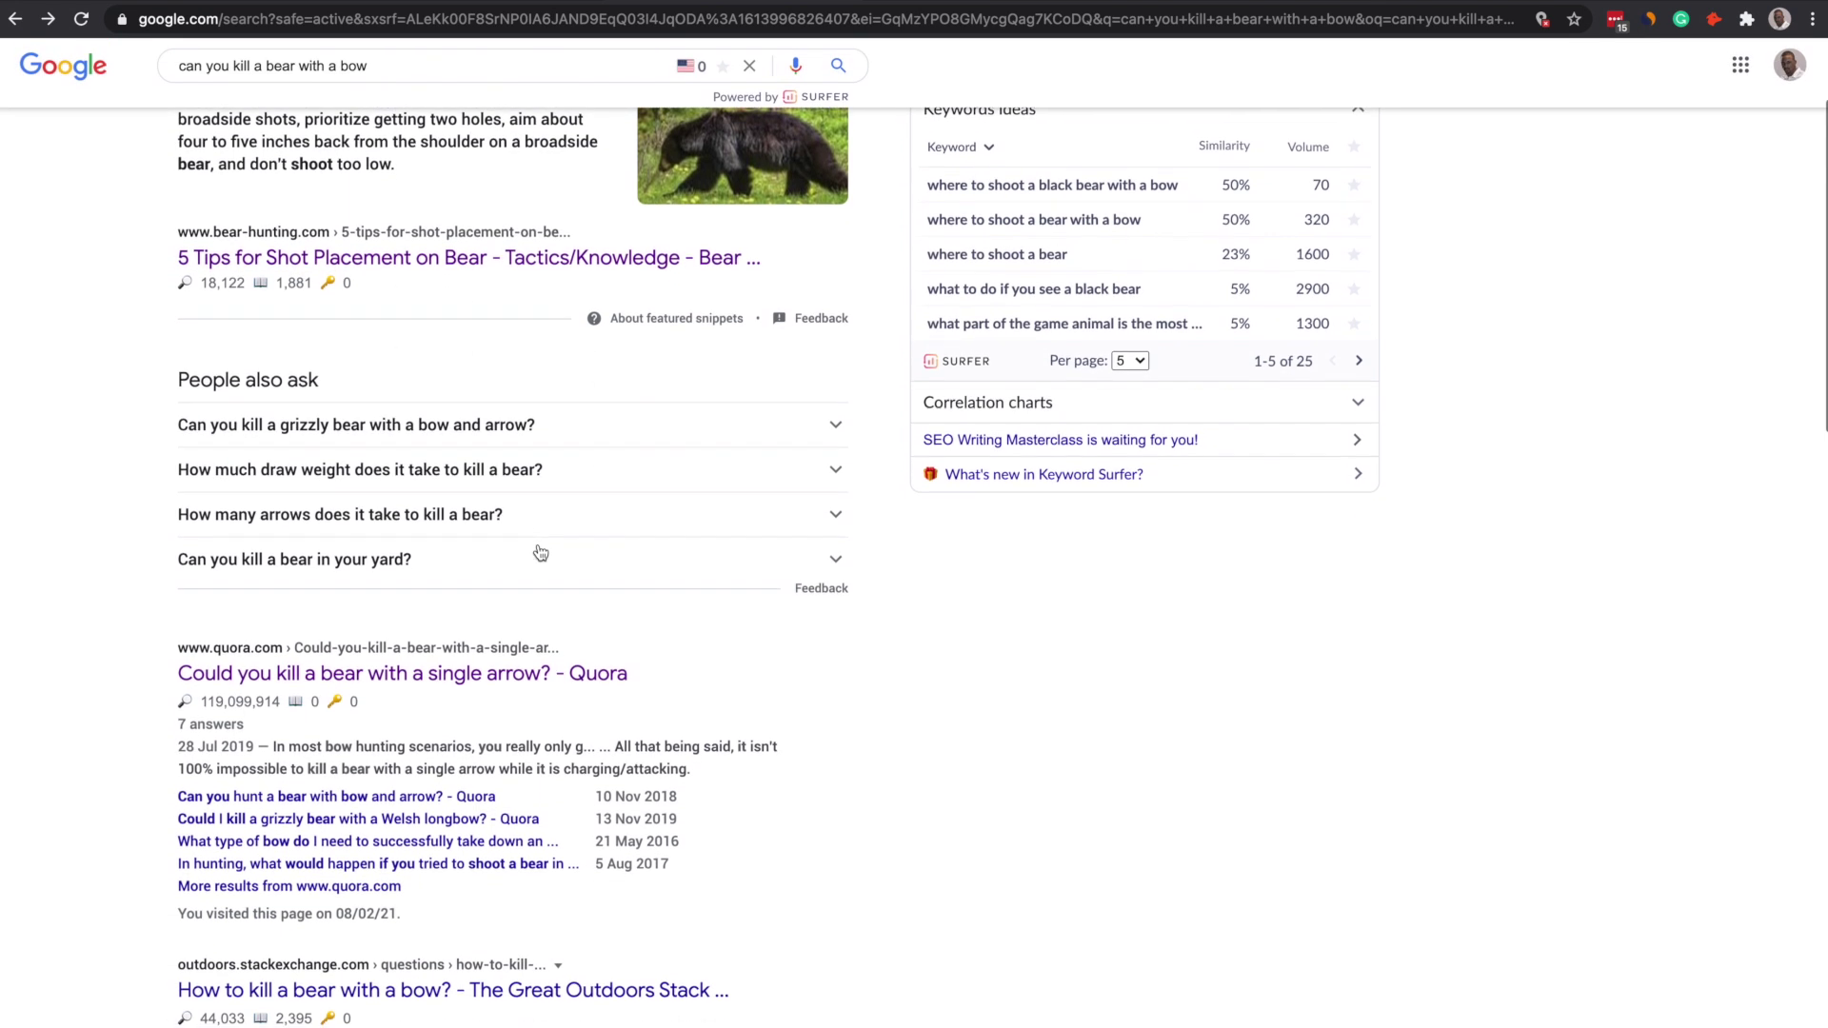
pyautogui.scroll(4, 540, 553)
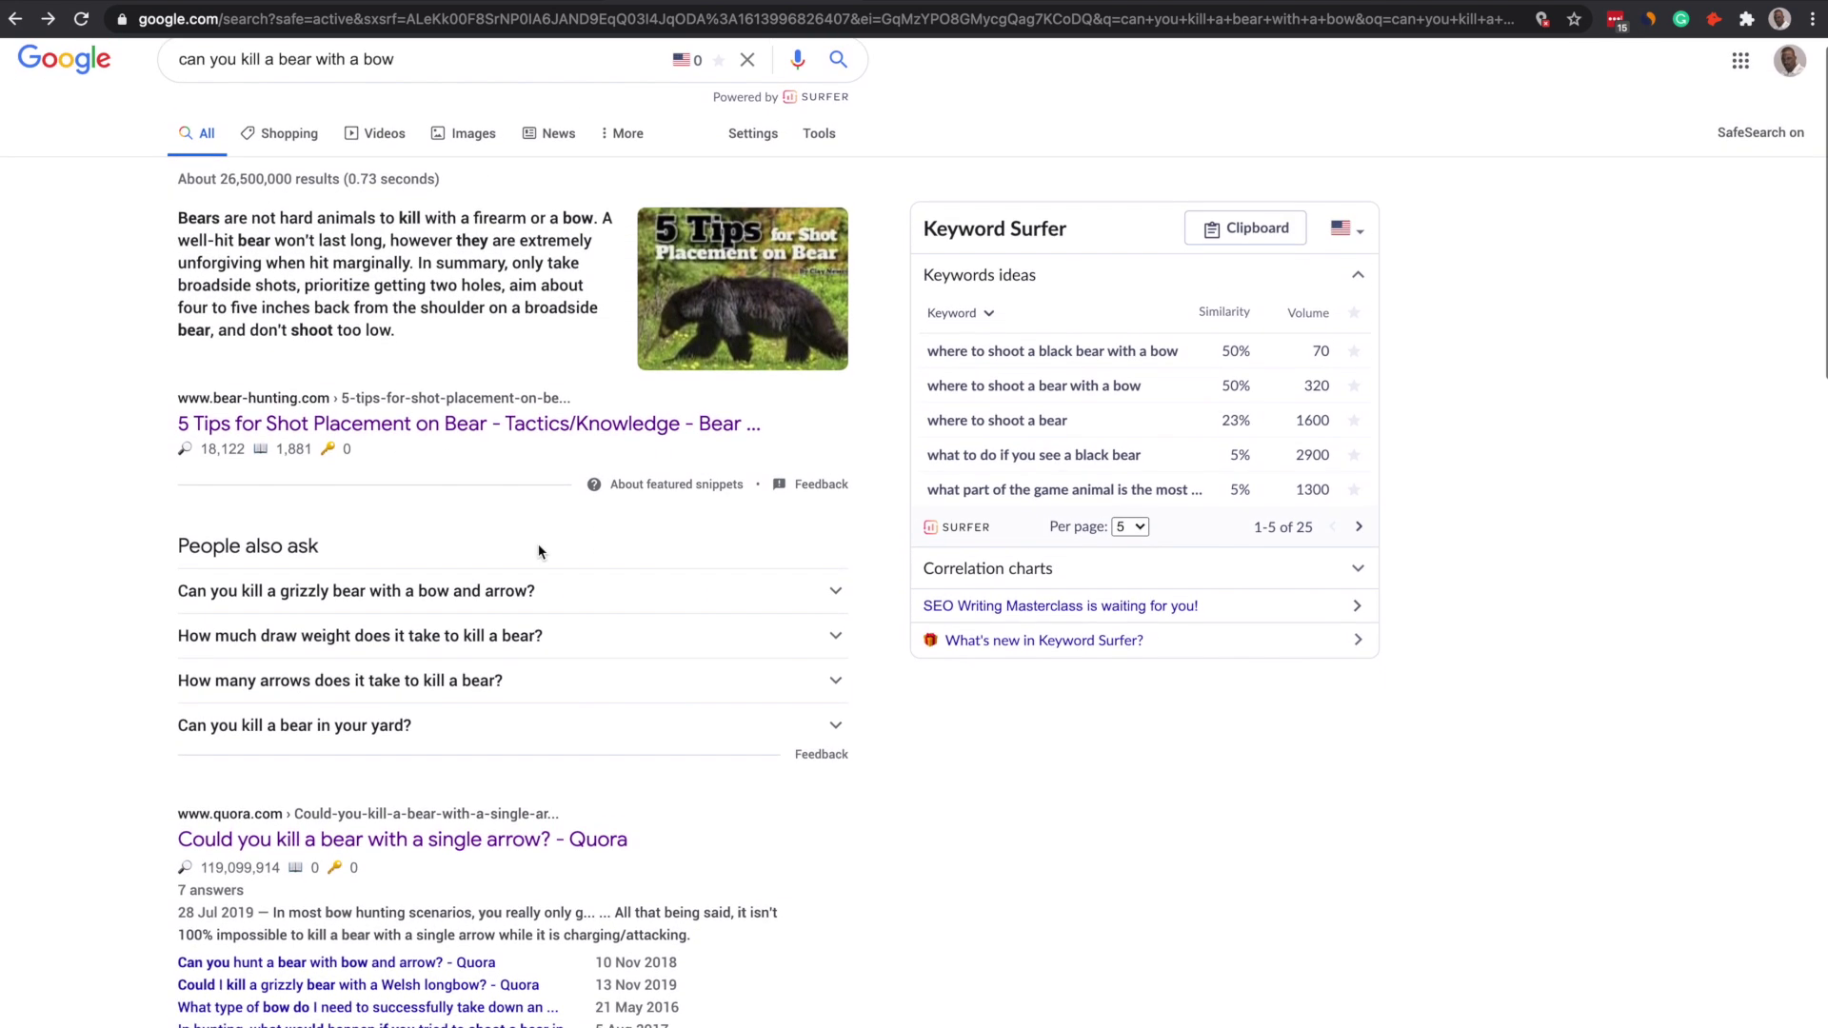
pyautogui.scroll(-6, 538, 553)
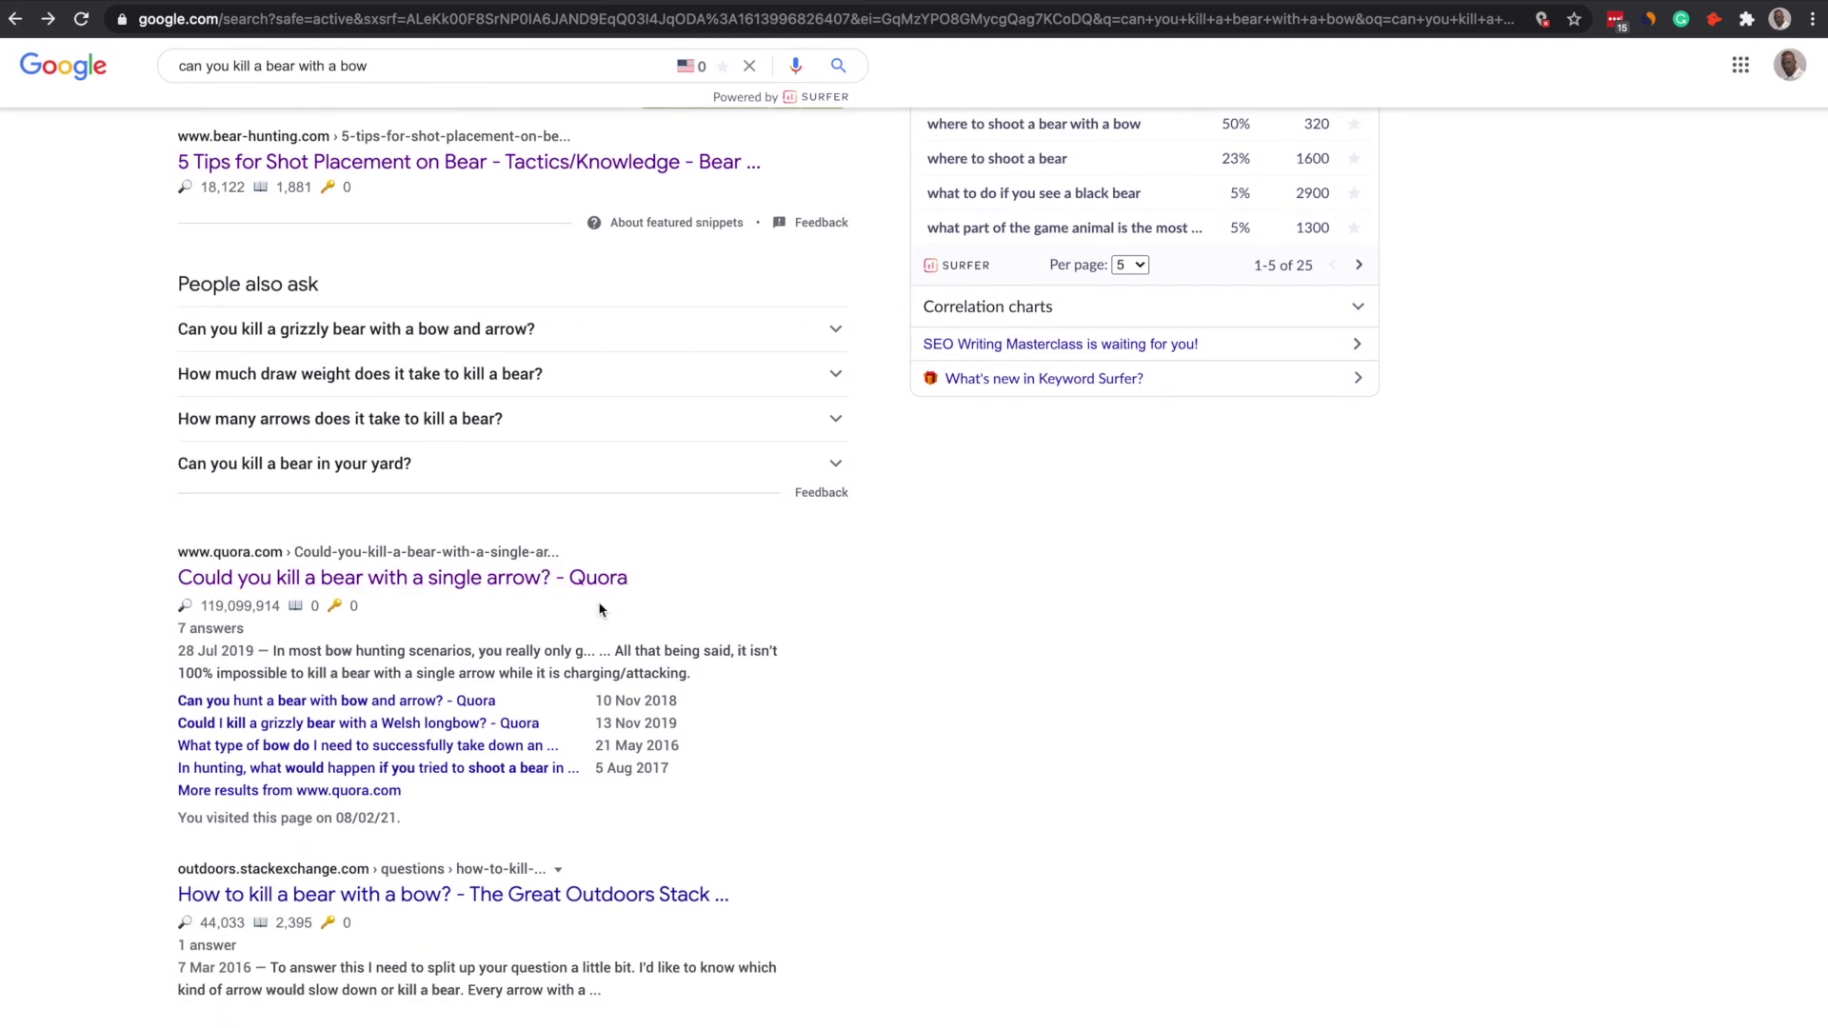
pyautogui.scroll(-3, 600, 610)
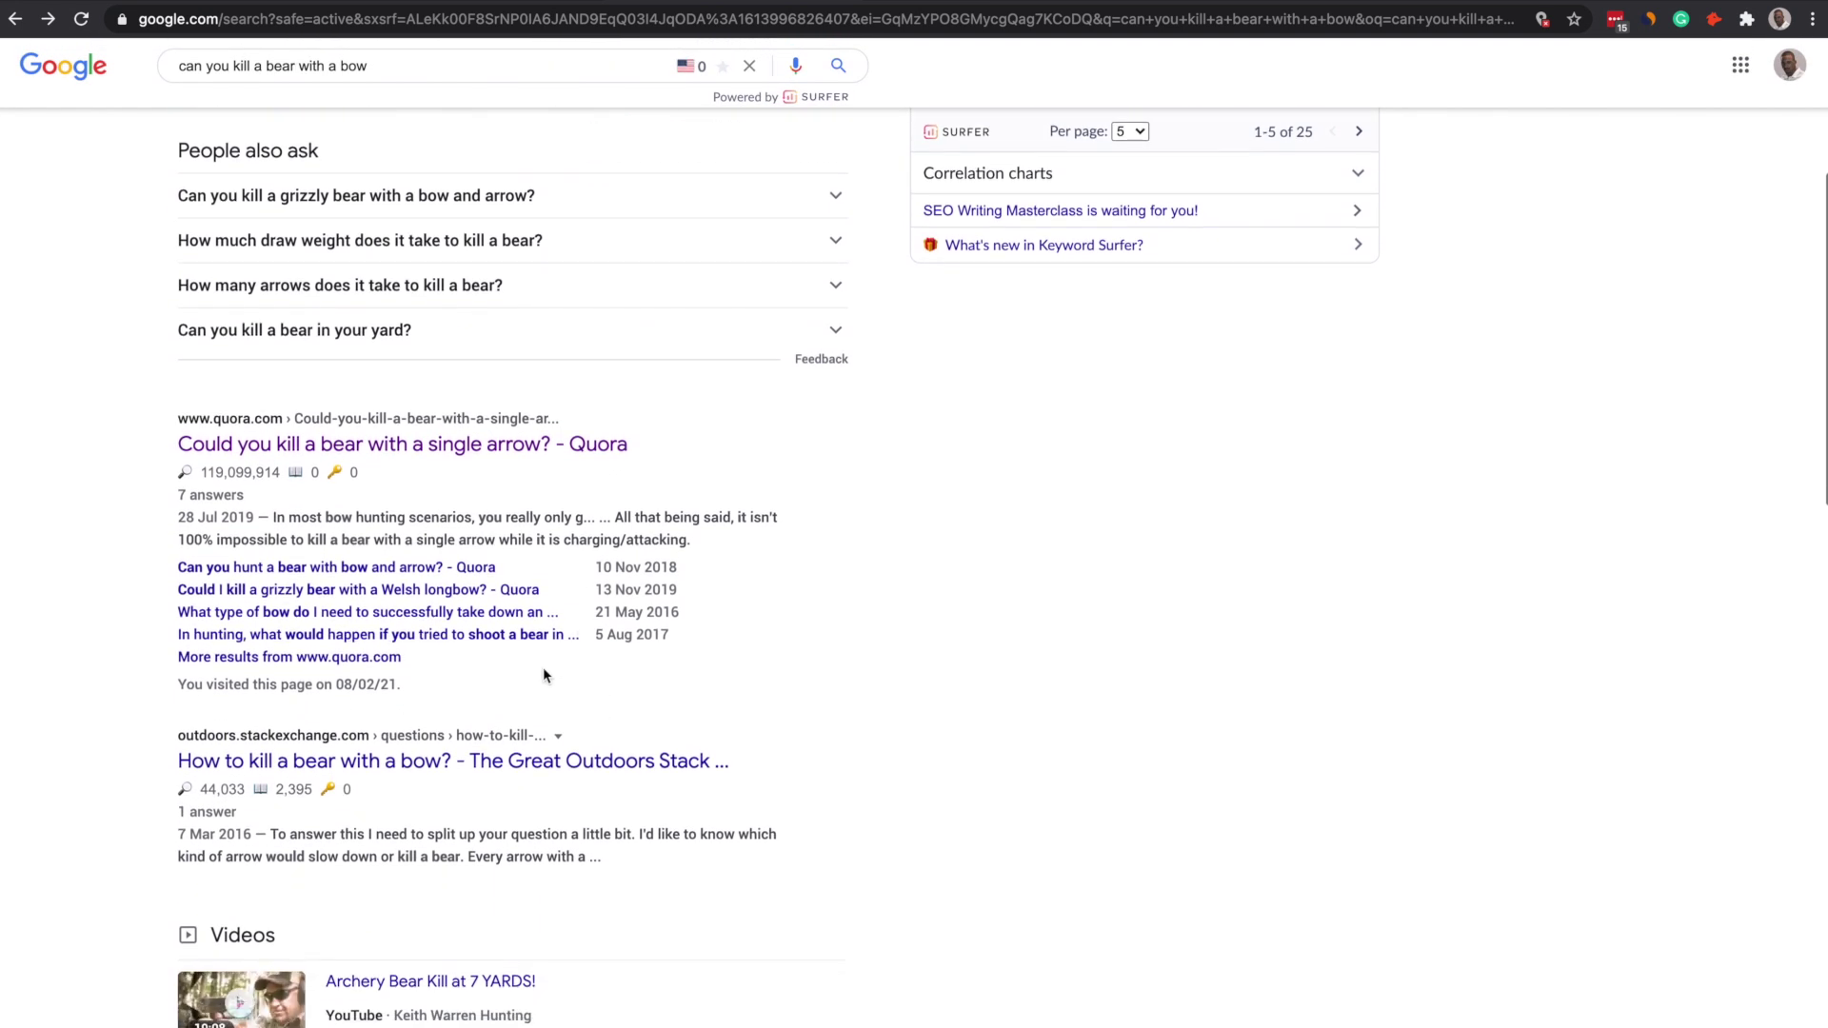
pyautogui.scroll(-5, 687, 731)
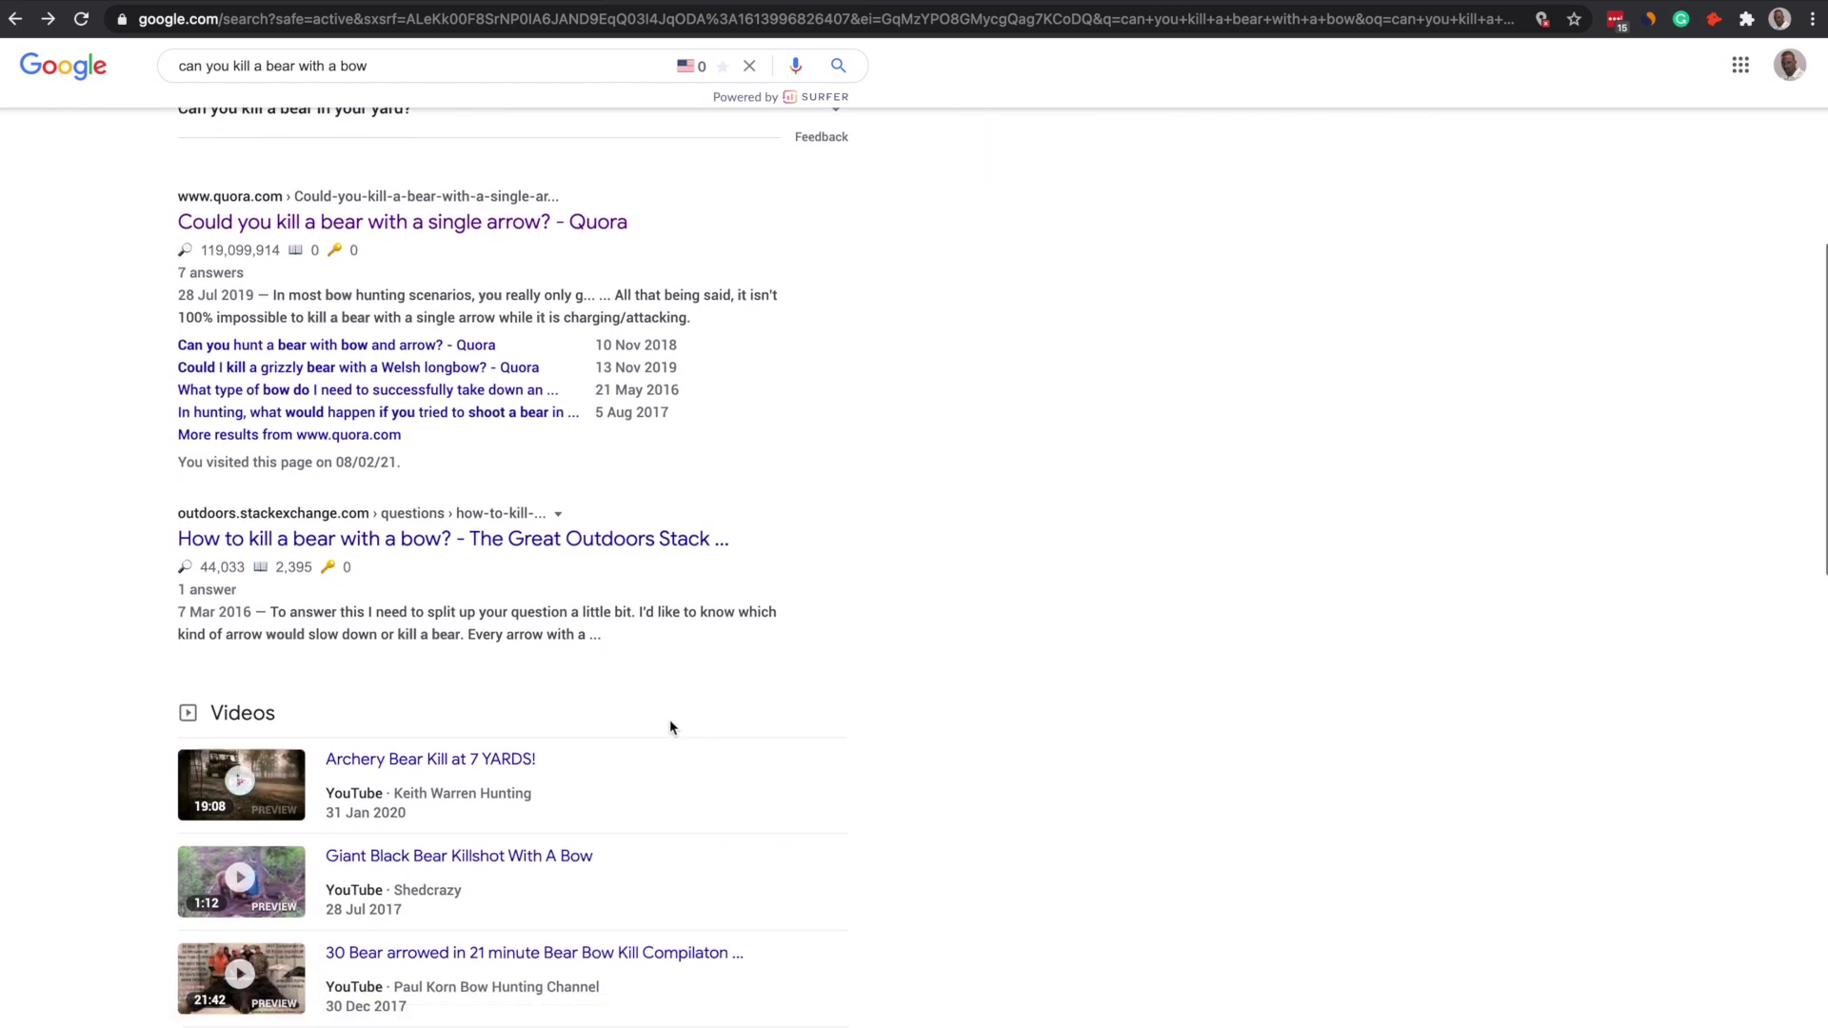
pyautogui.scroll(-12, 671, 727)
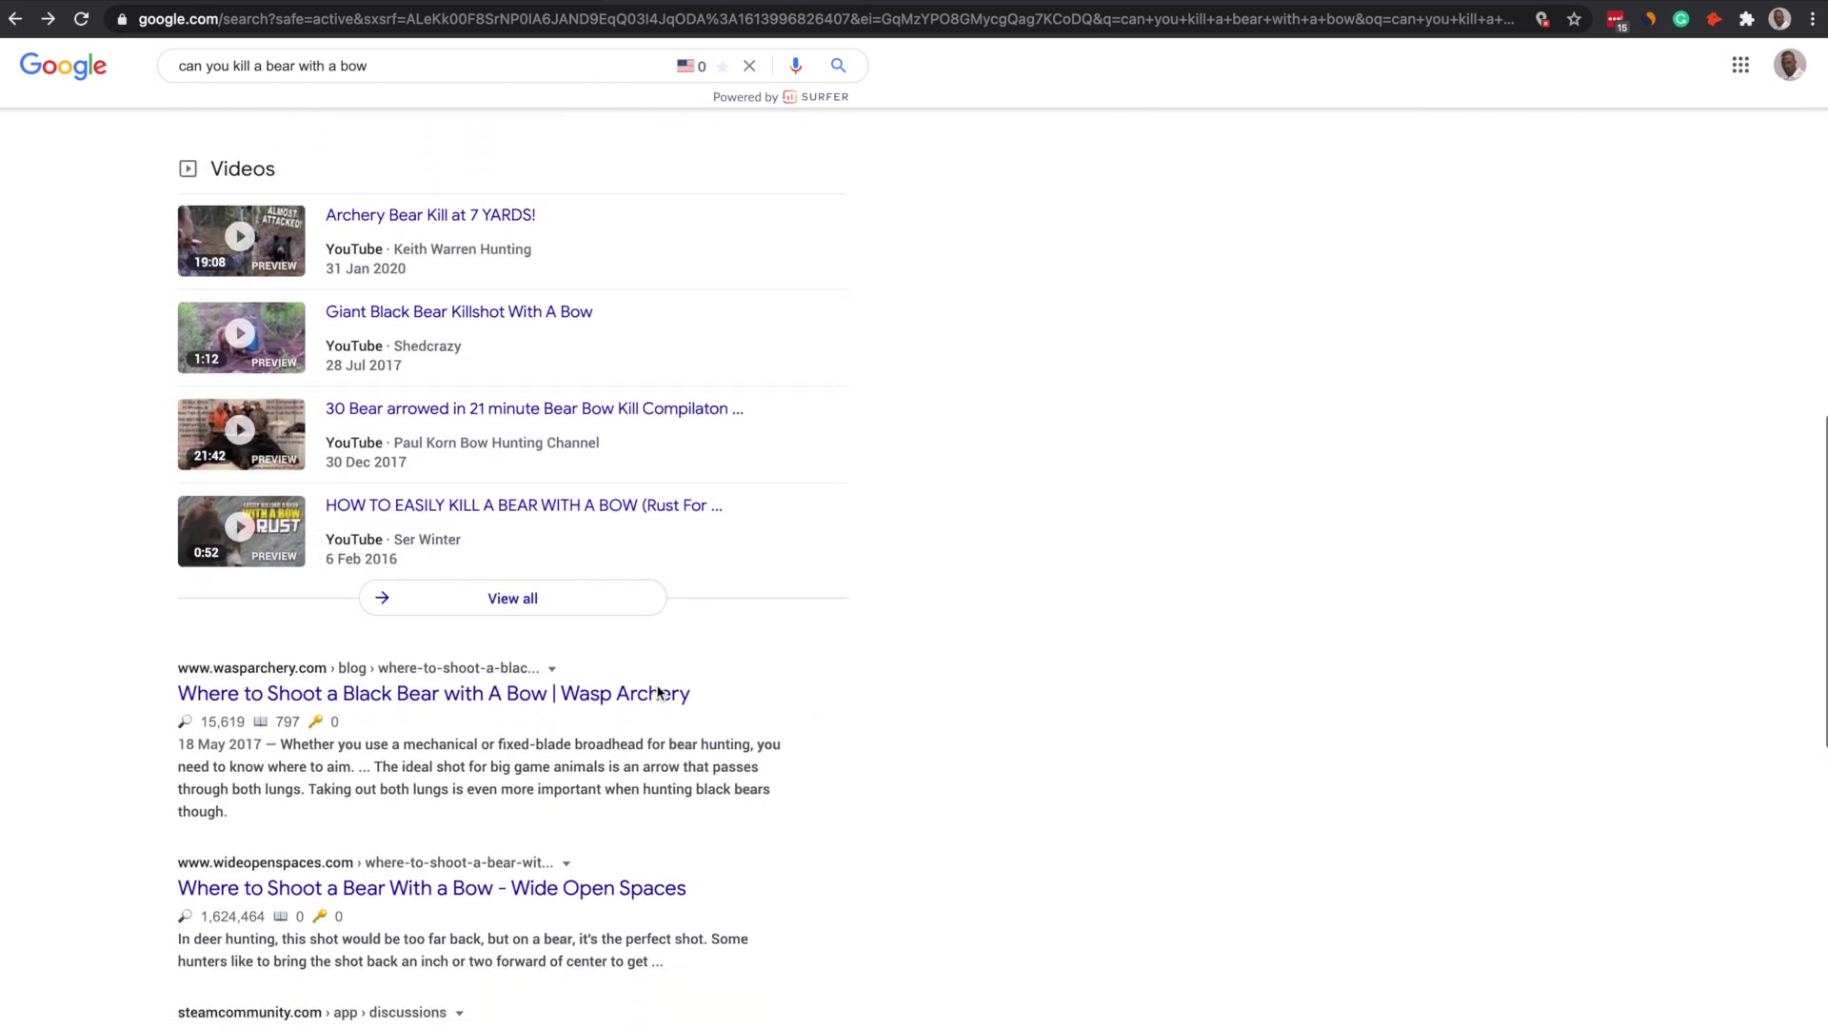
pyautogui.scroll(-3, 658, 693)
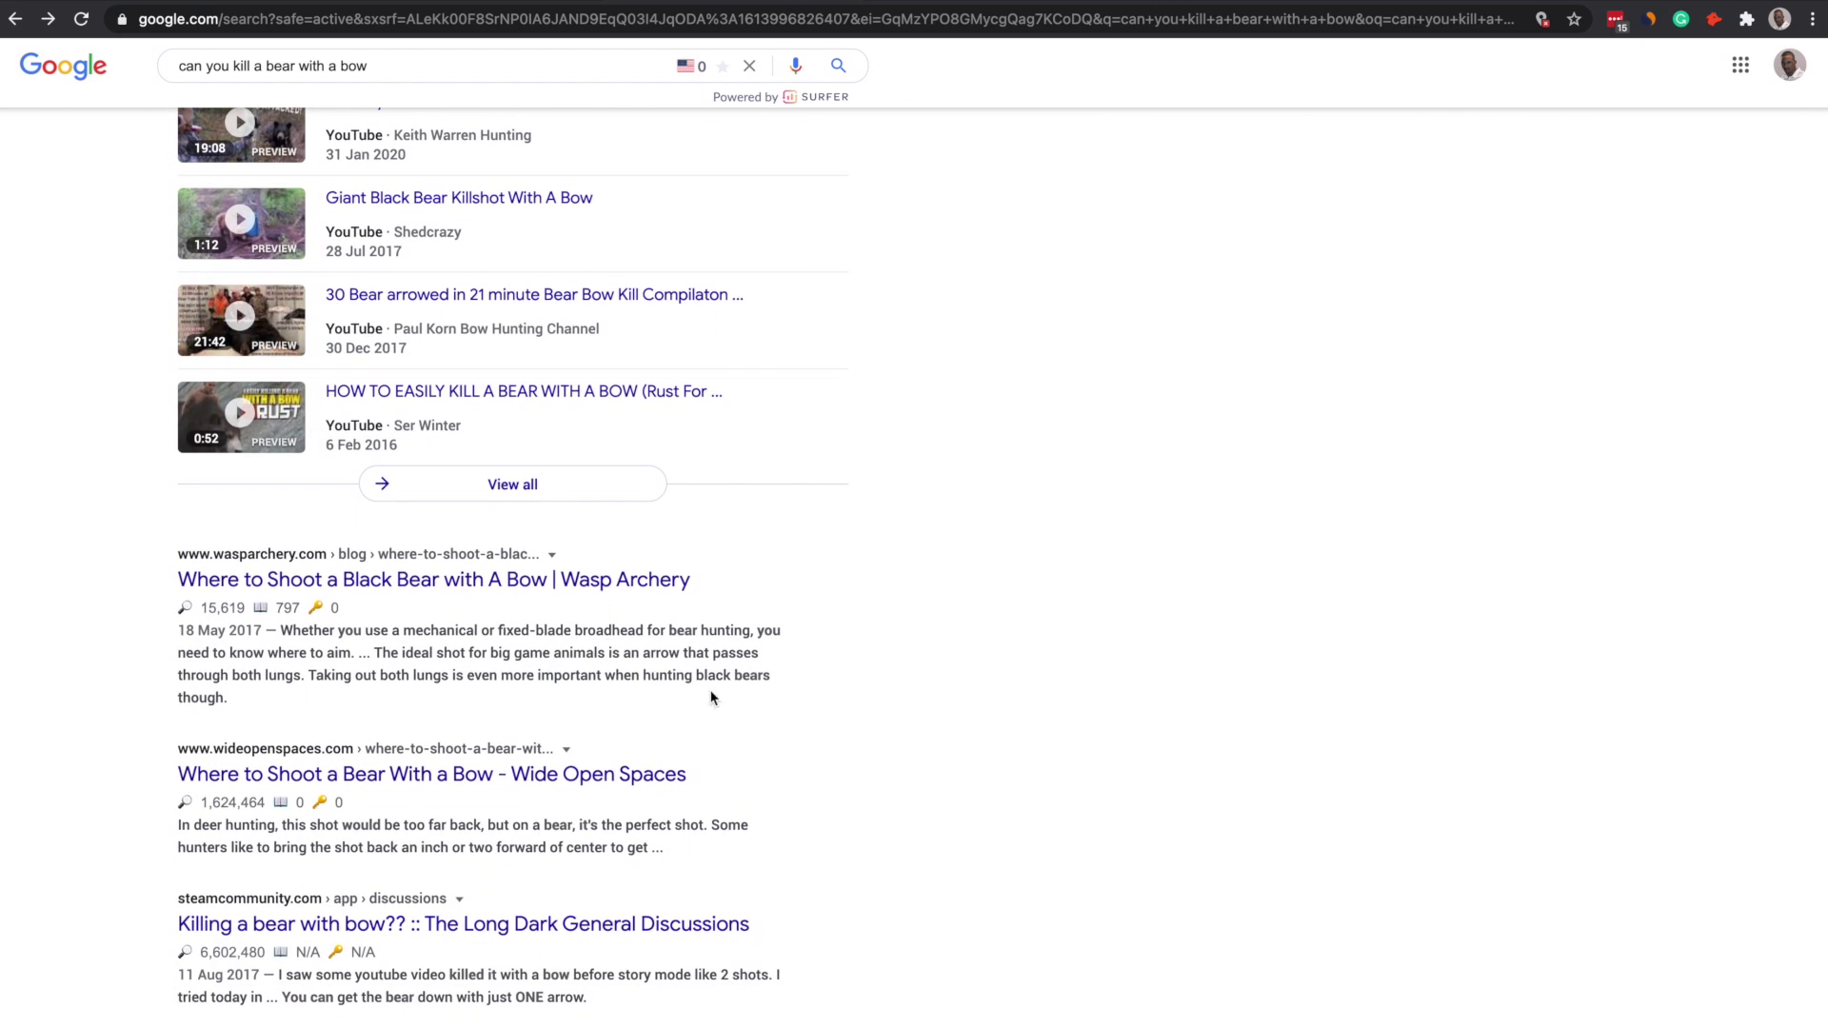
# Look over the lower-ranked articles and forum threads for the bow query, down to the image results.
pyautogui.scroll(-13, 686, 680)
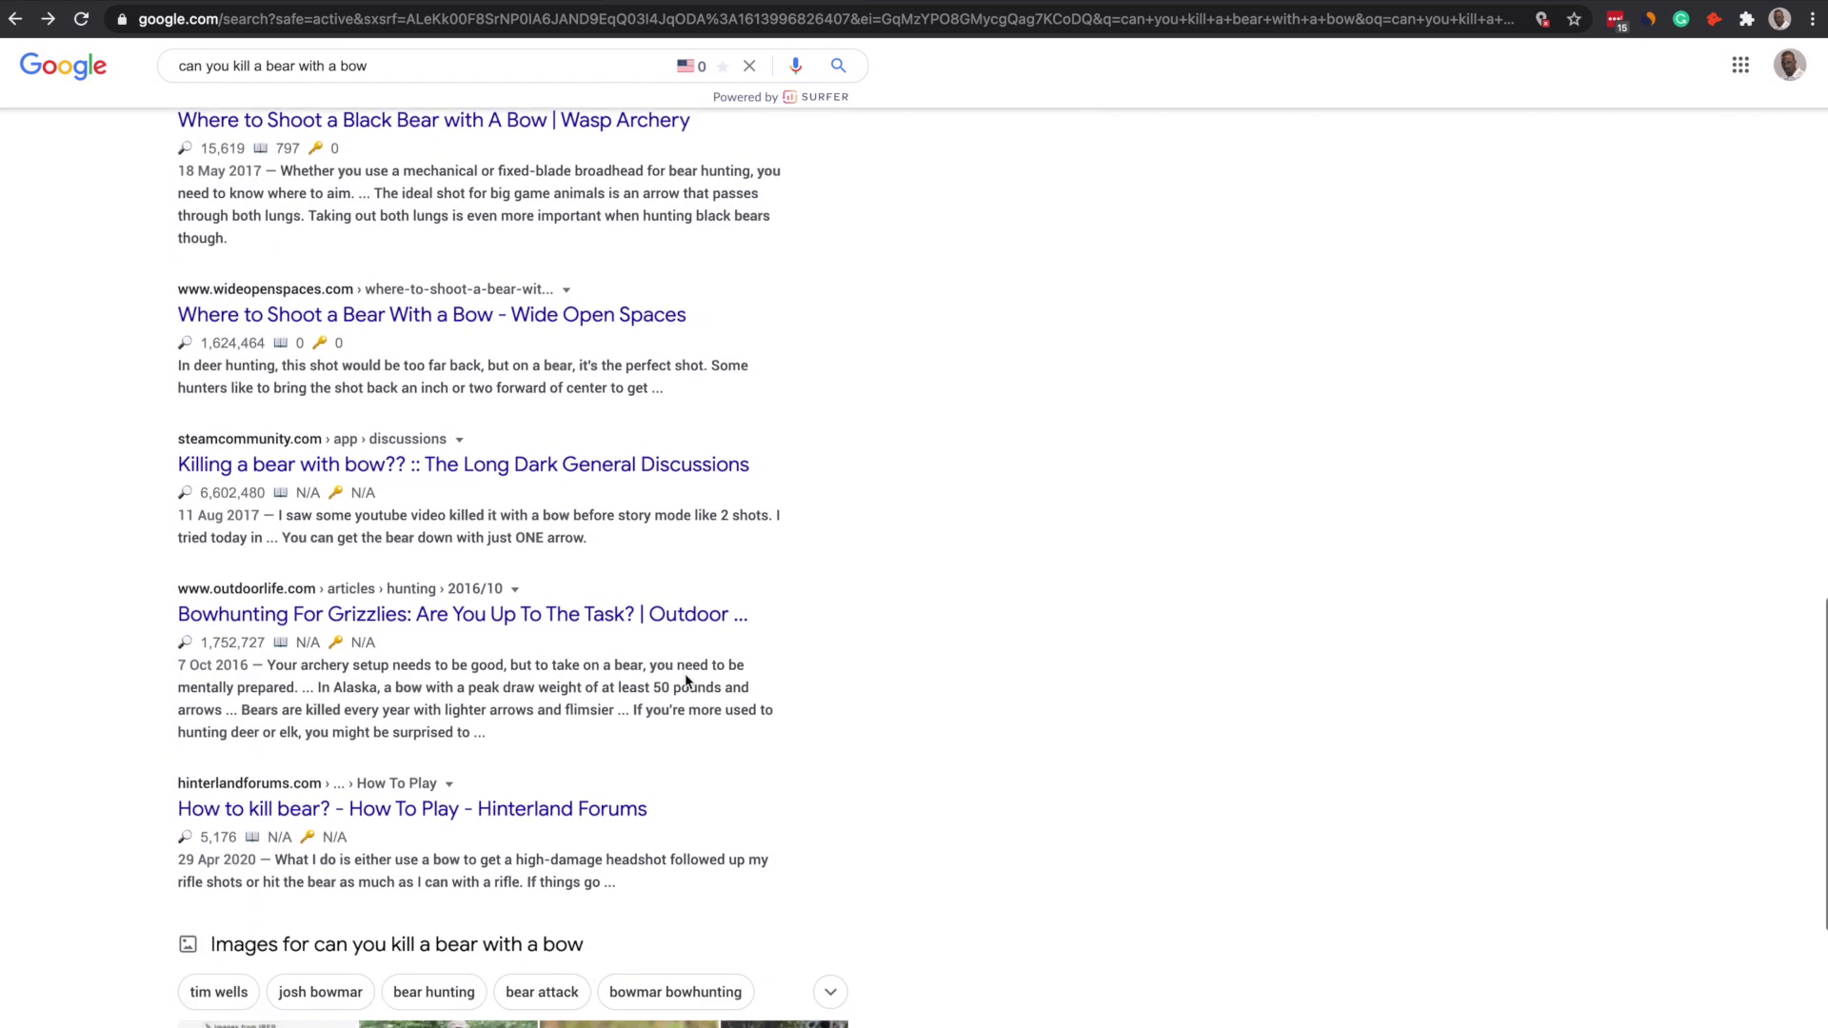
pyautogui.scroll(-2, 686, 680)
pyautogui.scroll(20, 683, 672)
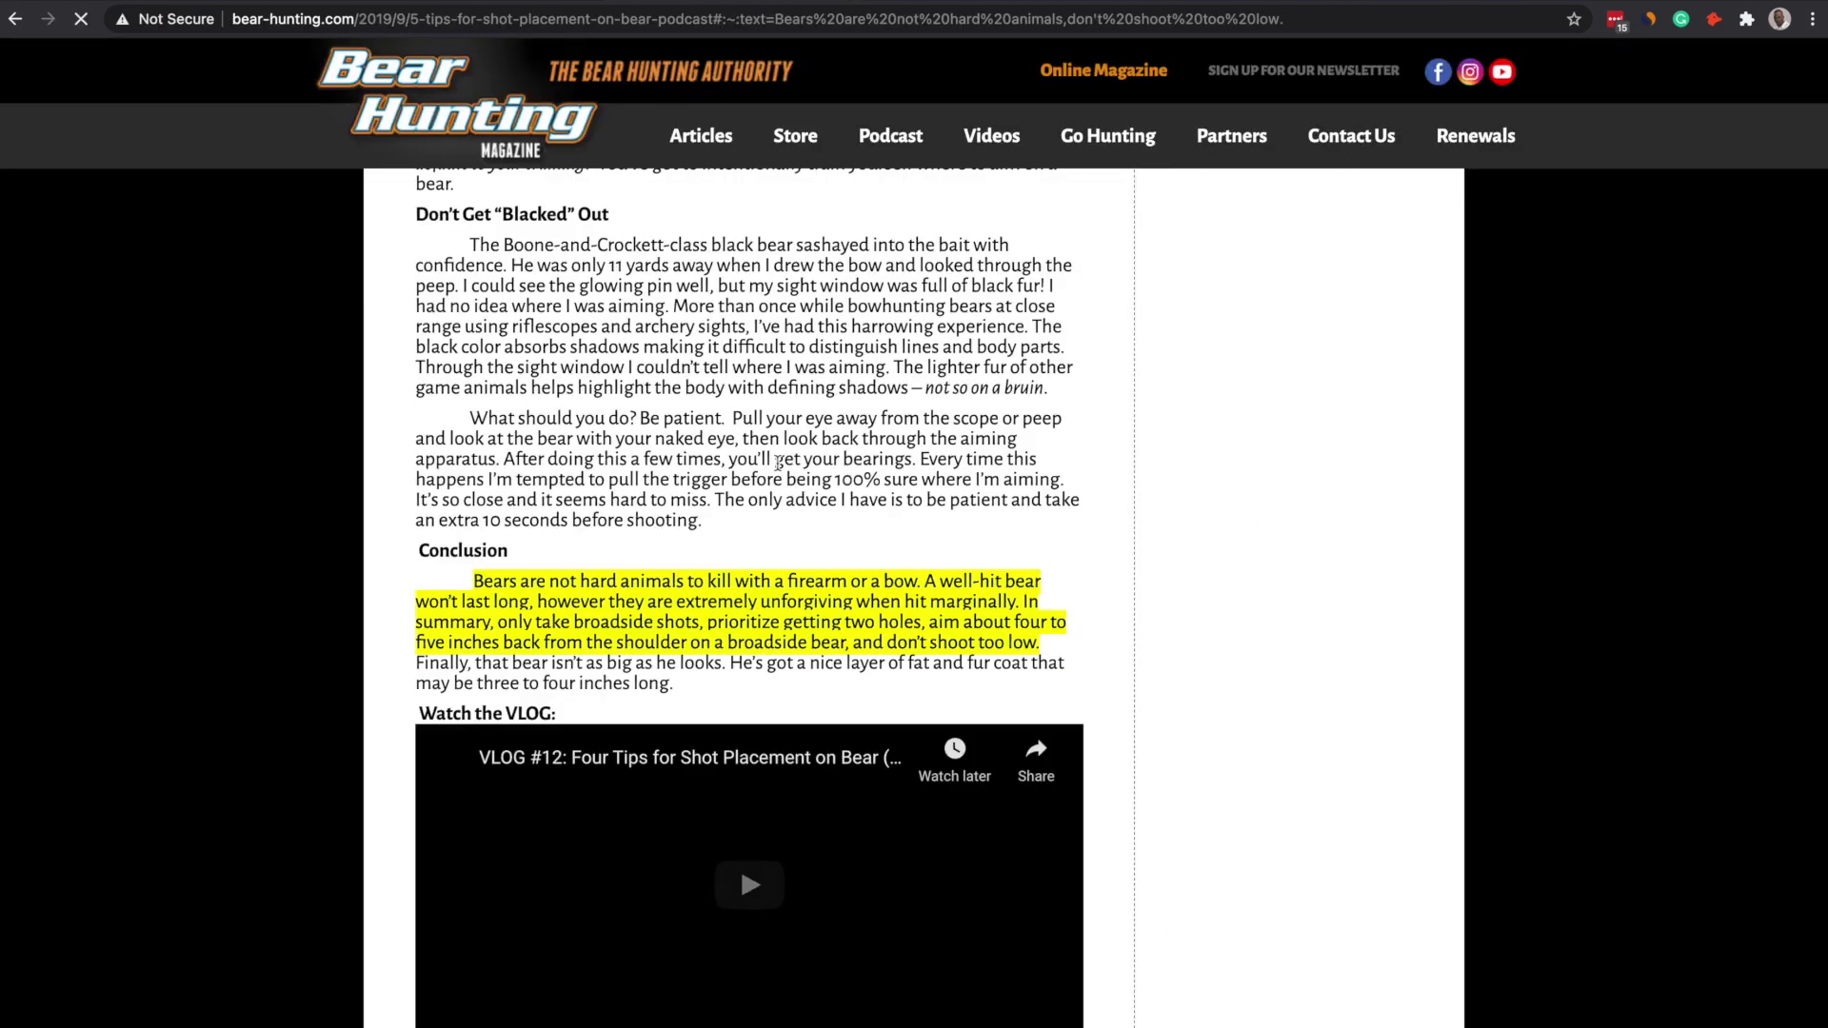
# Read through the bear-hunting.com article "5 Tips for Shot Placement on Bear", checking how directly it answers the bow question.
pyautogui.scroll(-8, 974, 570)
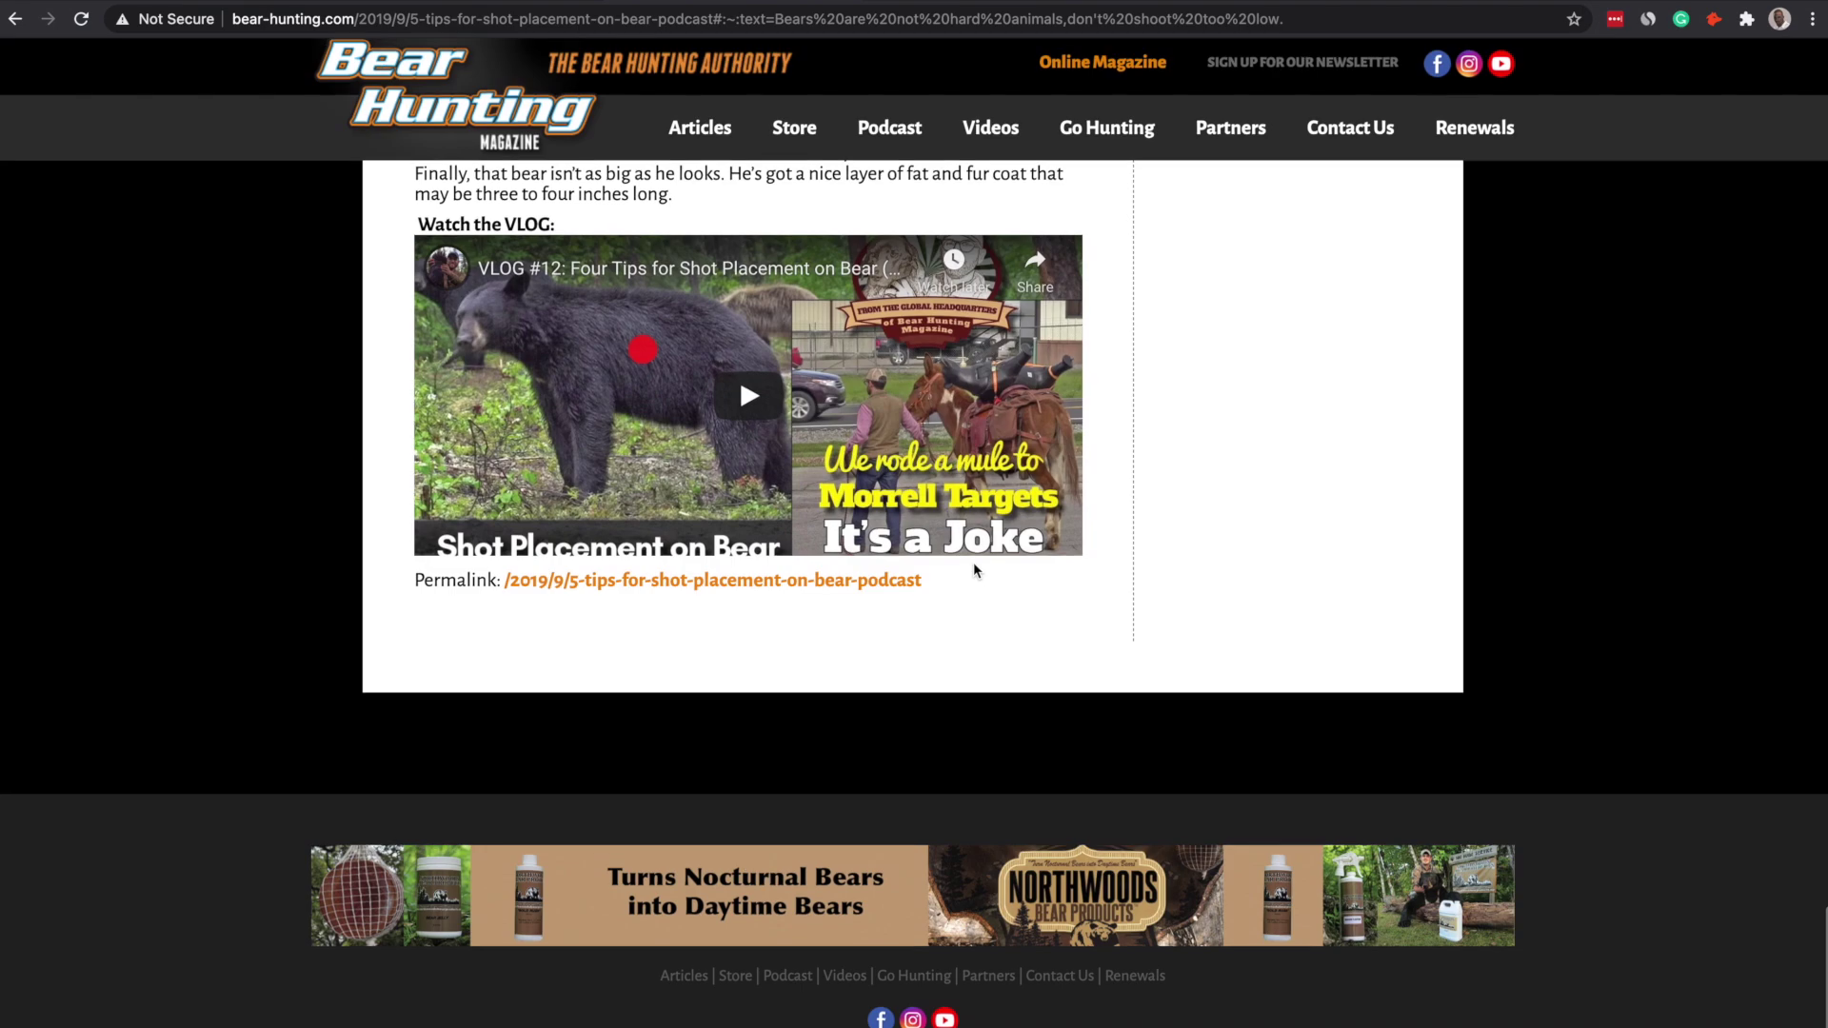
pyautogui.scroll(2, 952, 534)
pyautogui.scroll(20, 883, 445)
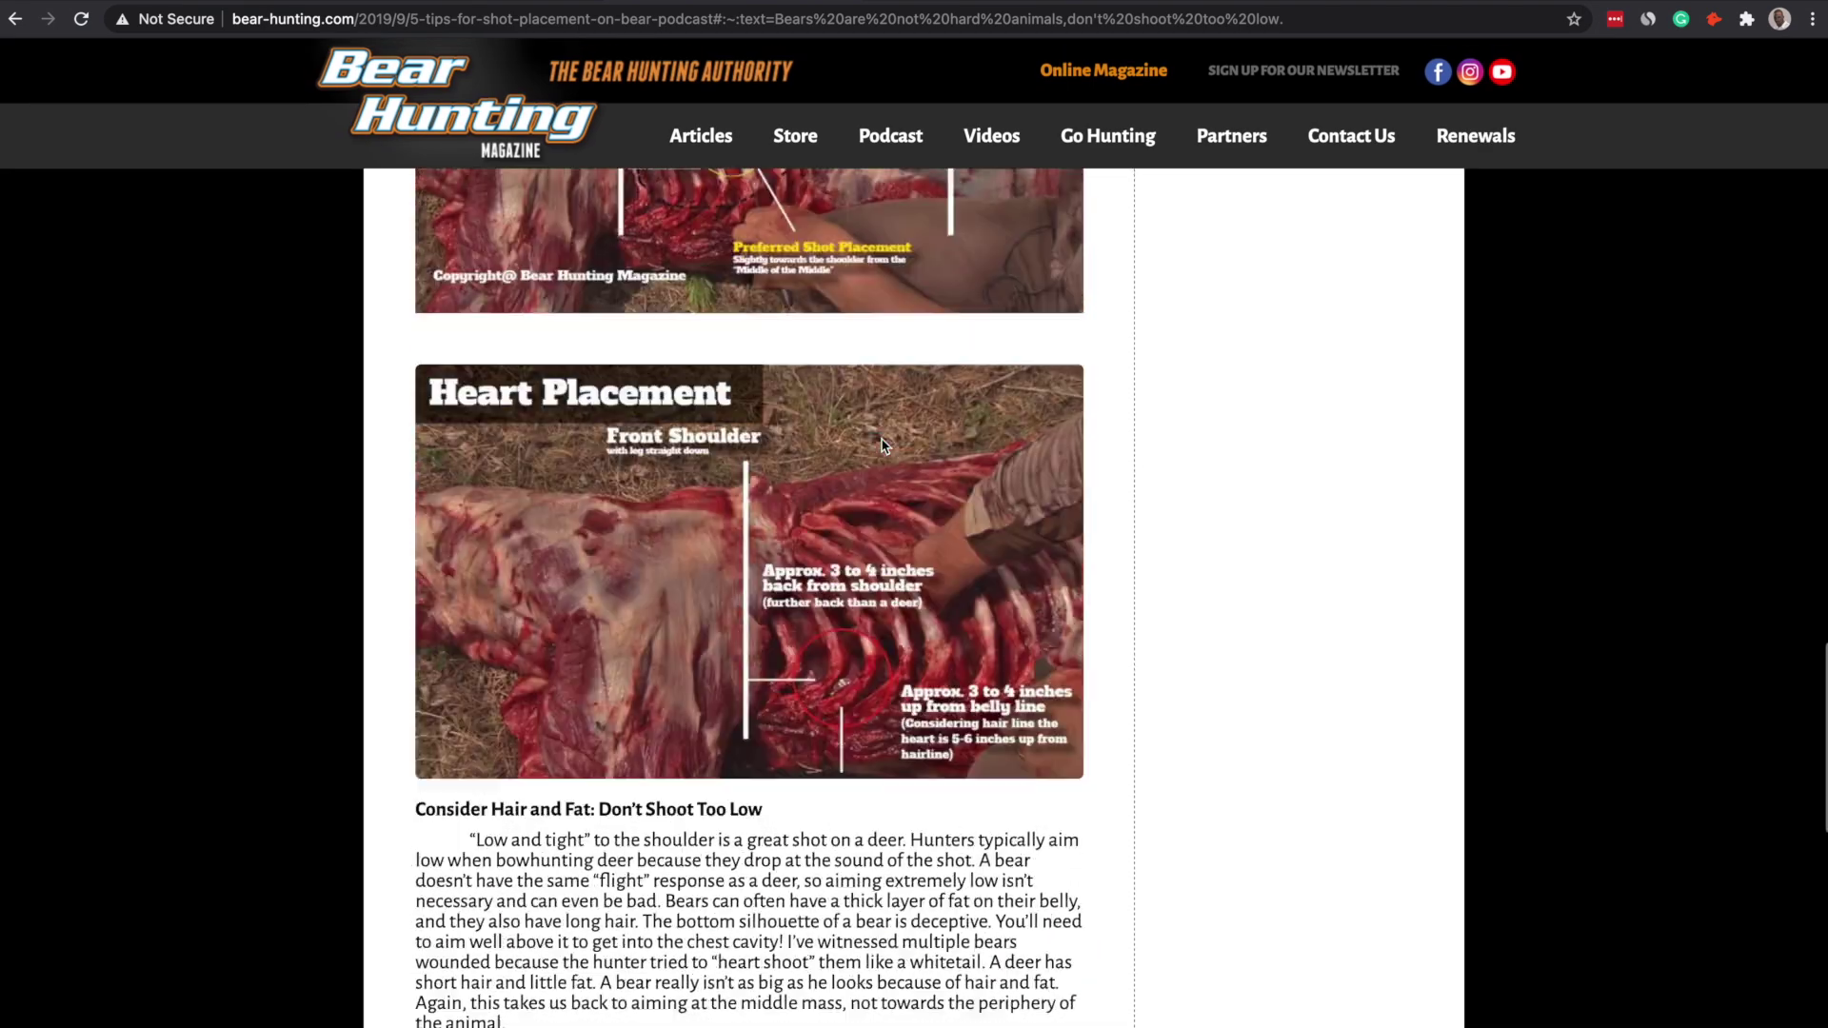
pyautogui.scroll(3, 882, 445)
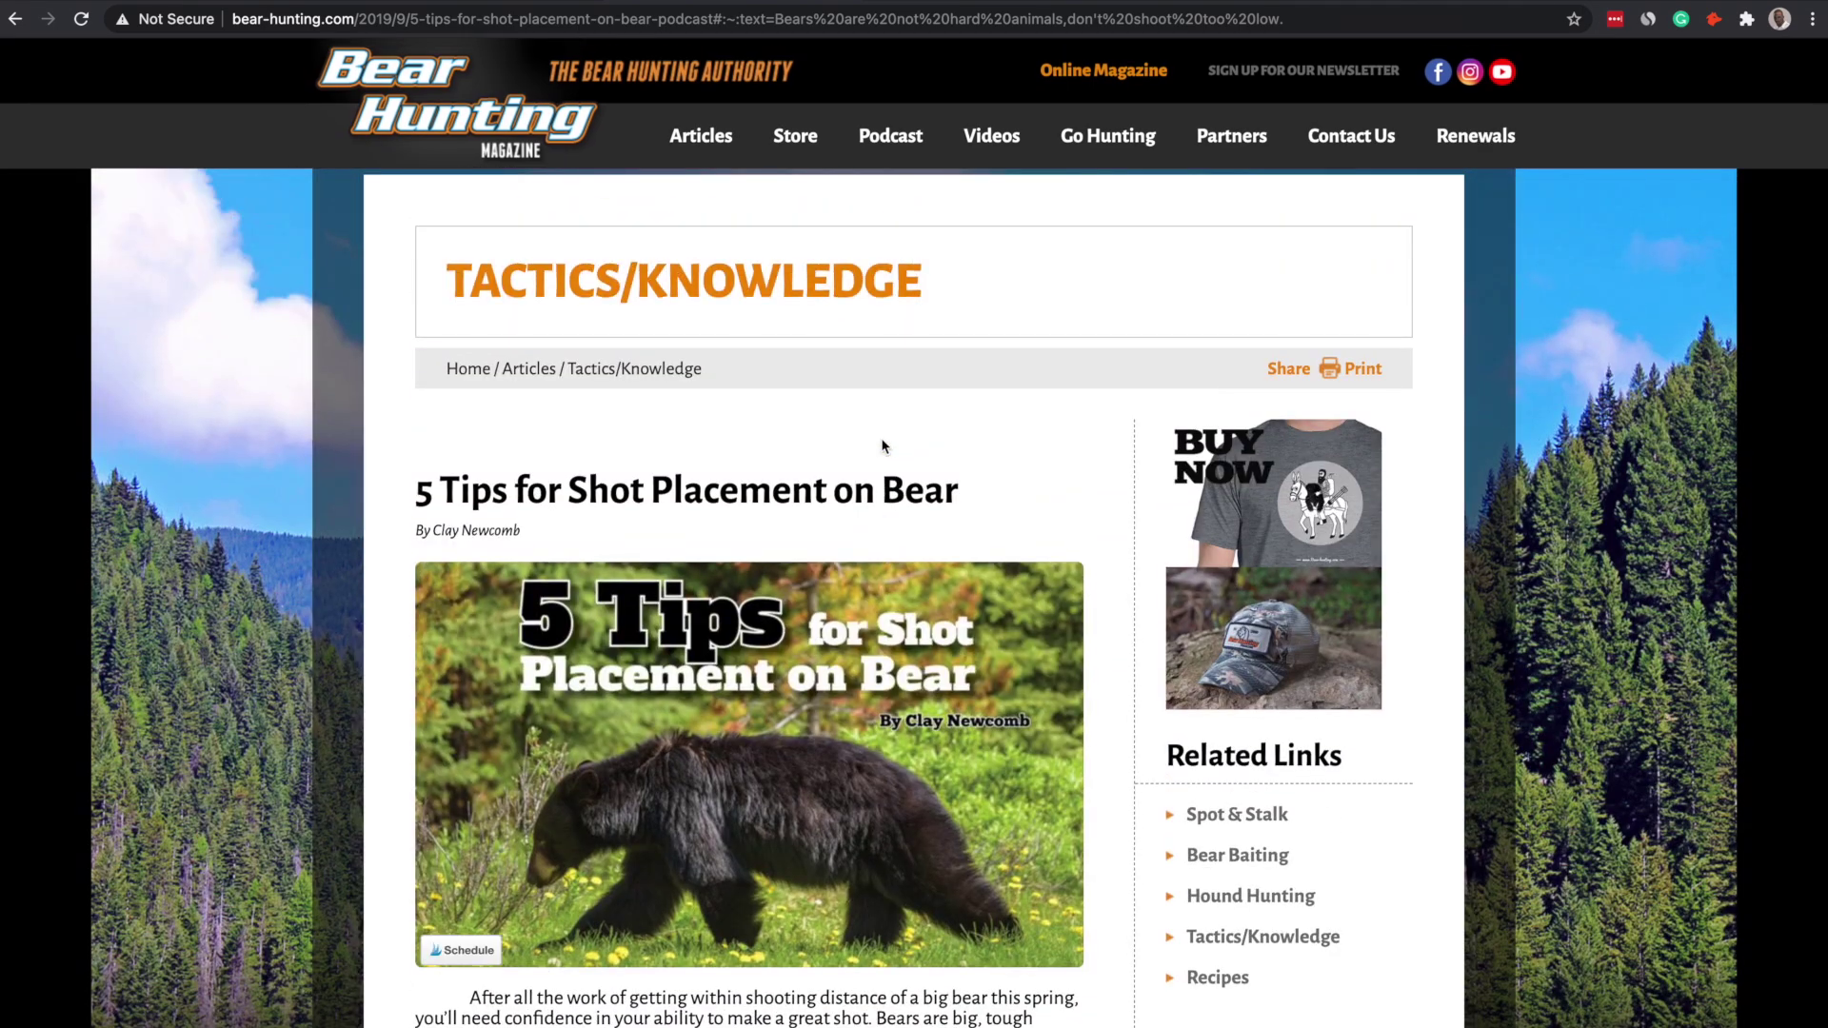
pyautogui.scroll(-3, 883, 445)
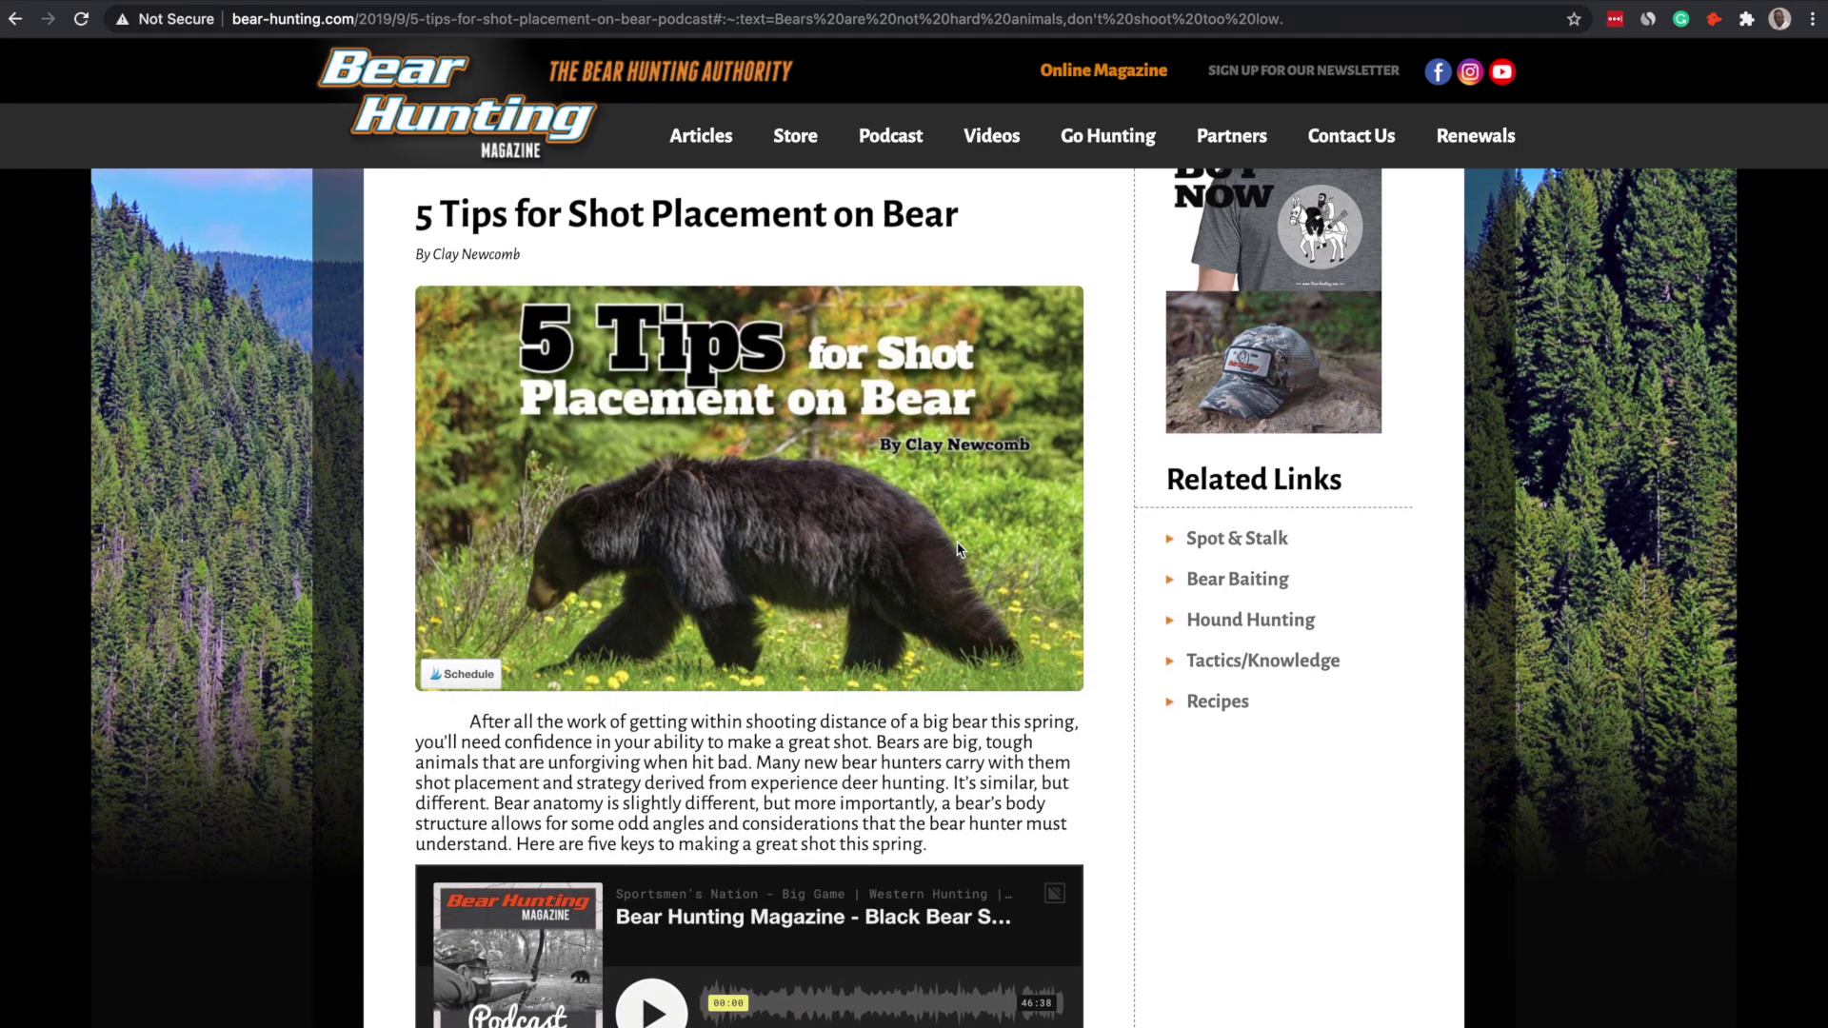
pyautogui.scroll(-15, 958, 549)
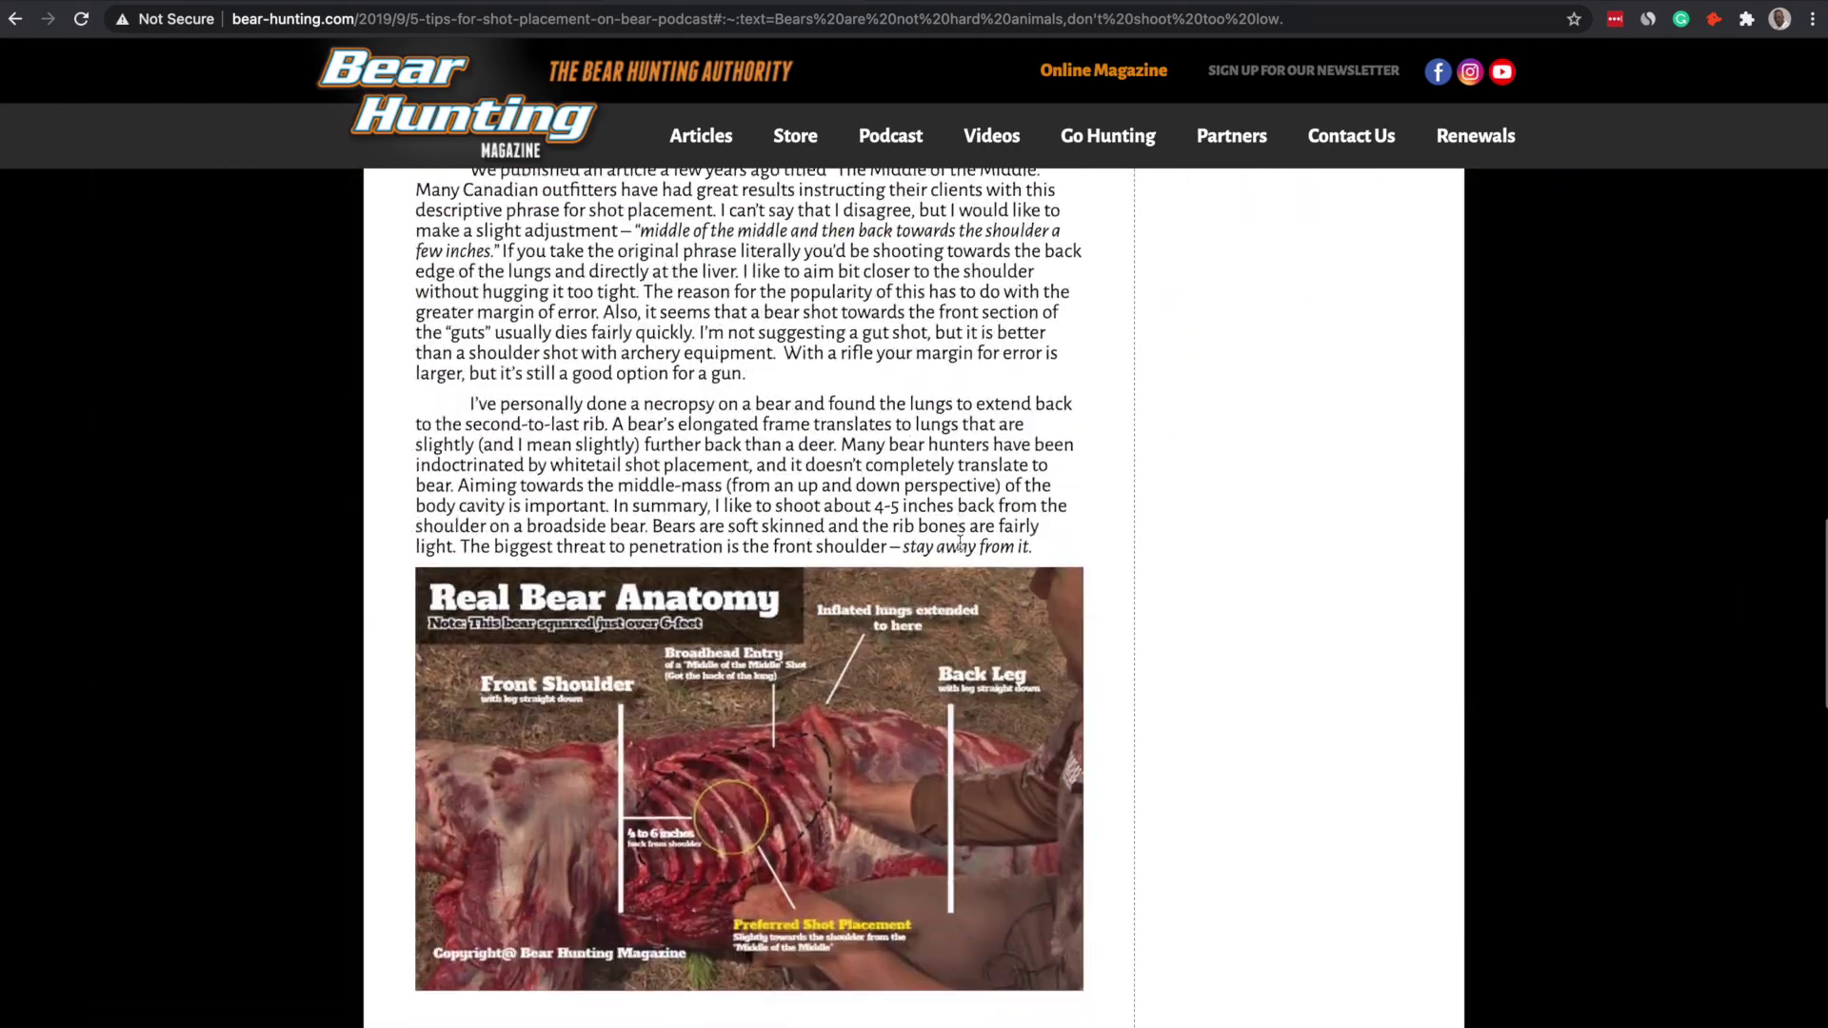
pyautogui.scroll(-20, 959, 543)
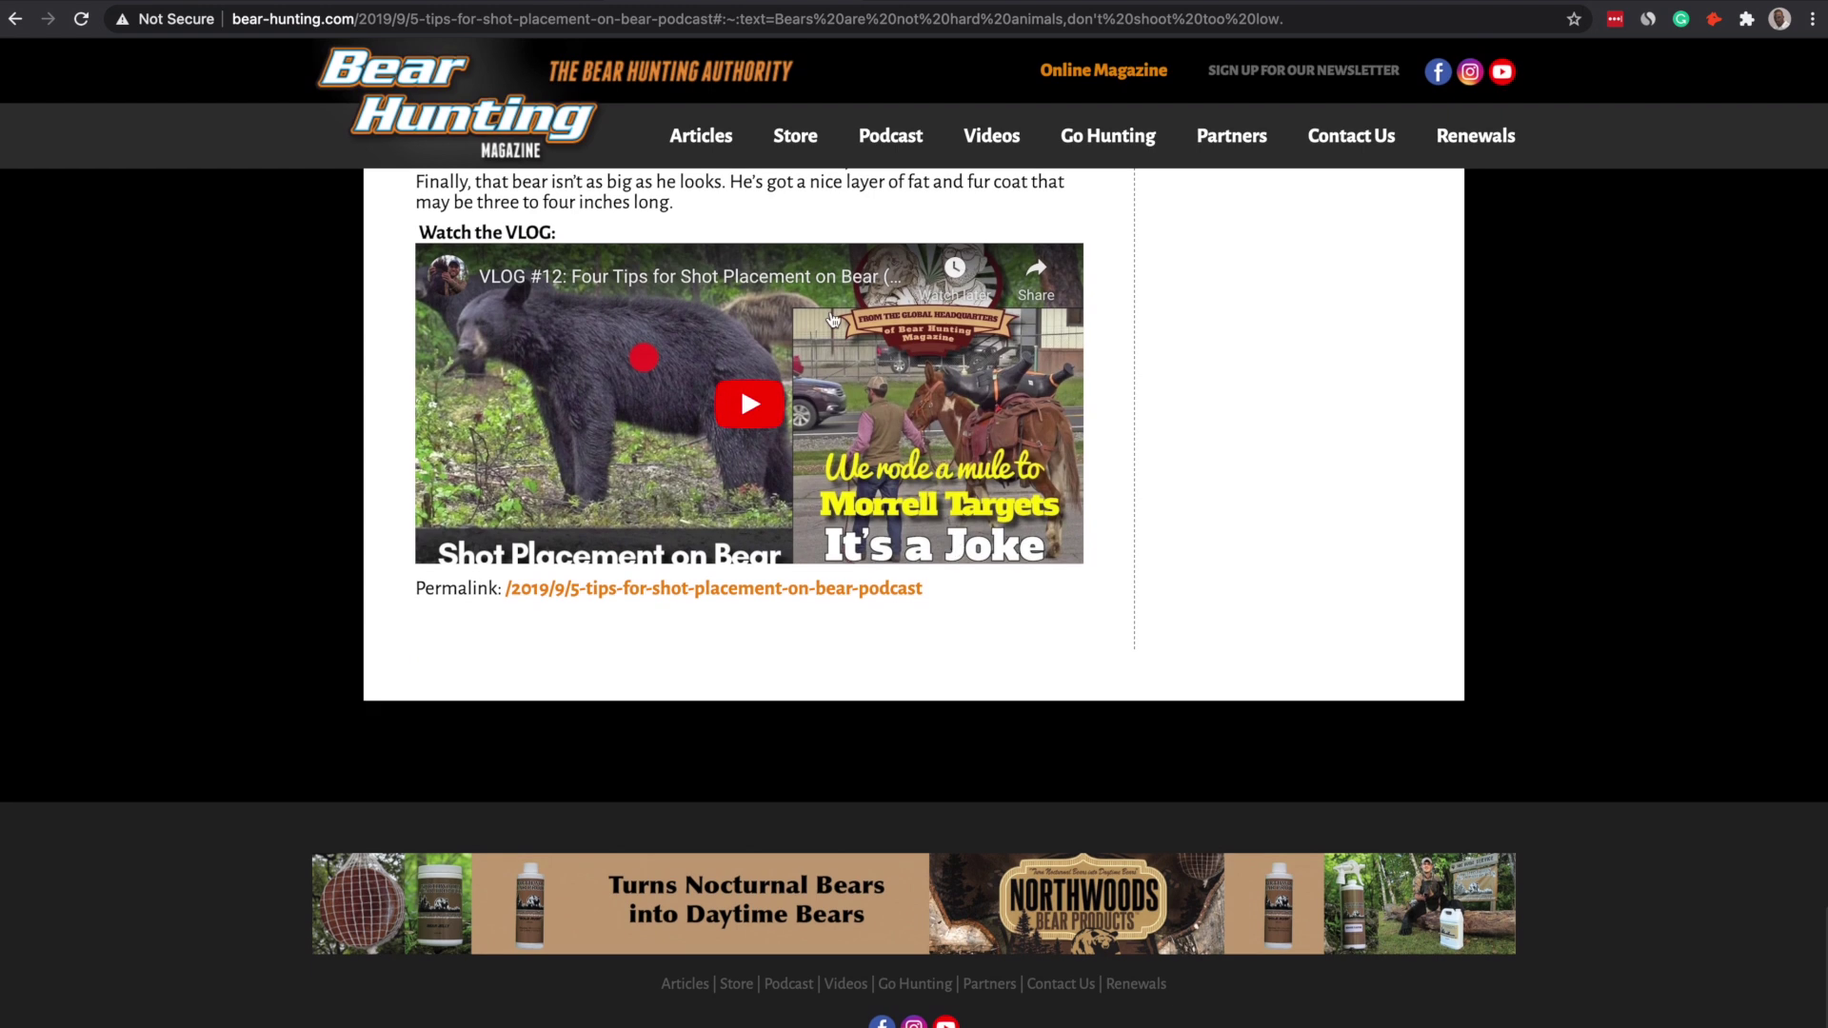
pyautogui.scroll(2, 833, 320)
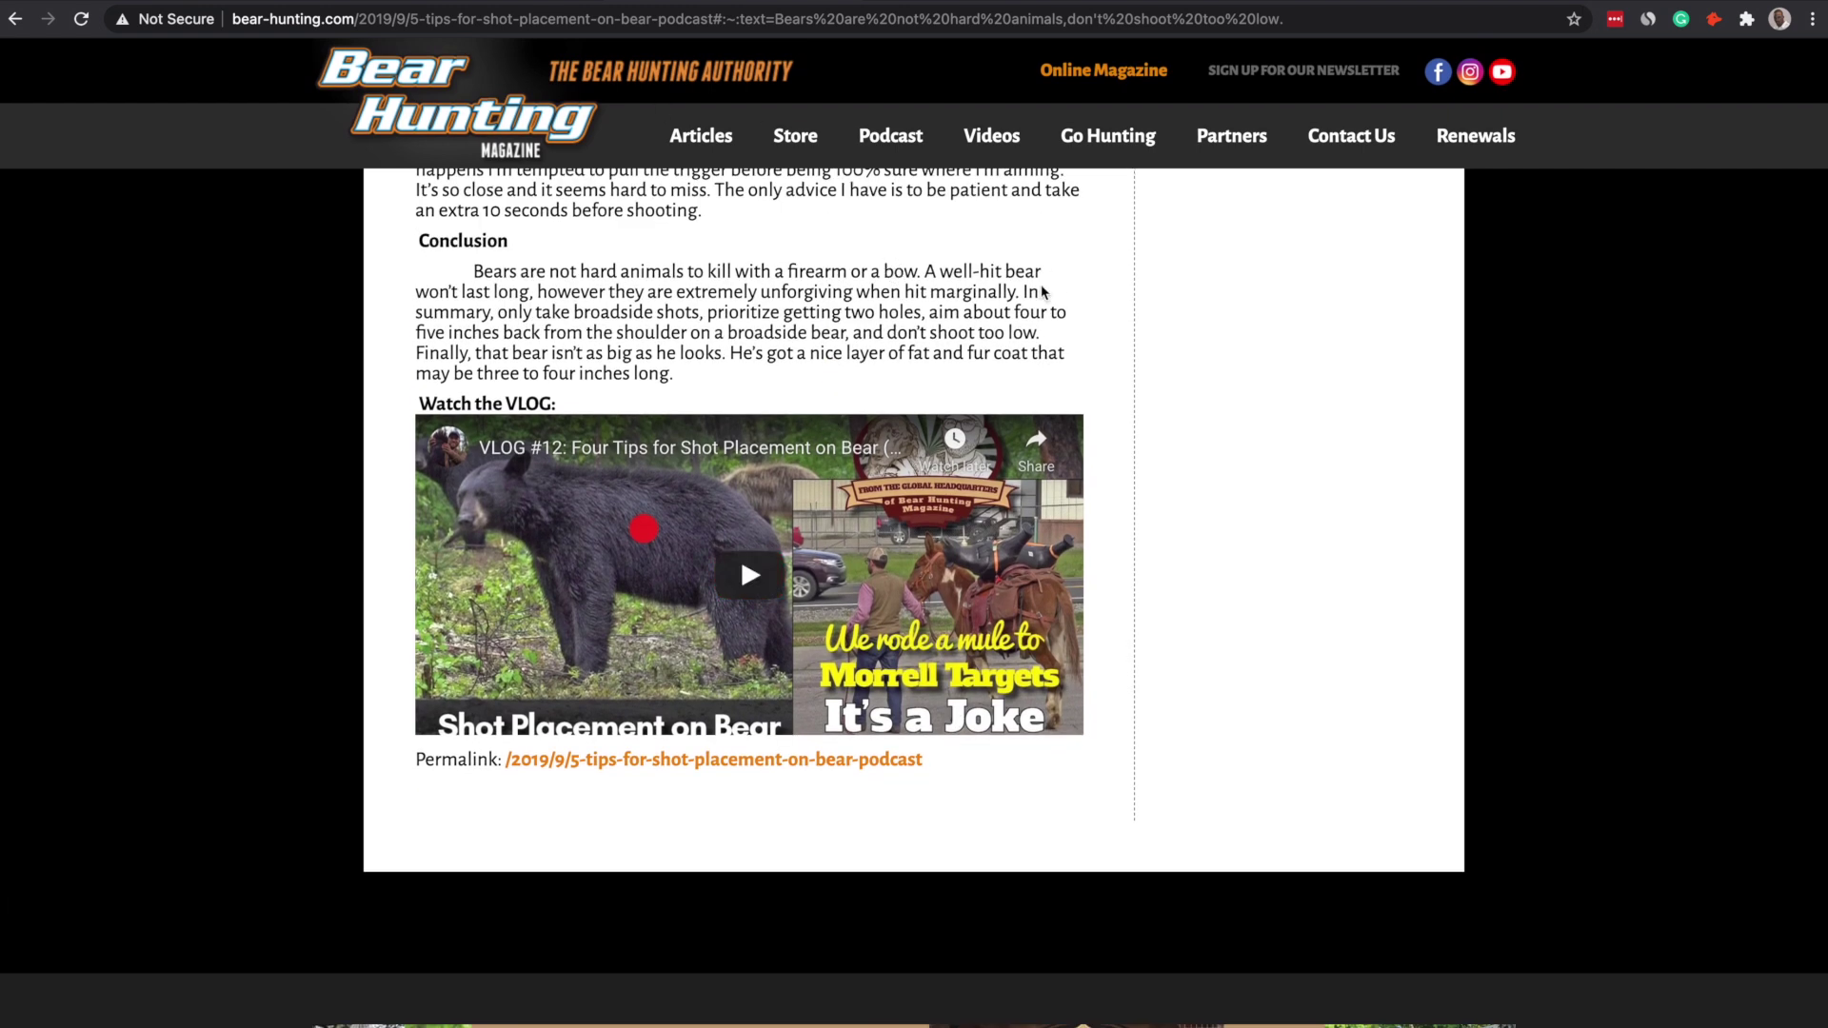
pyautogui.scroll(20, 1041, 290)
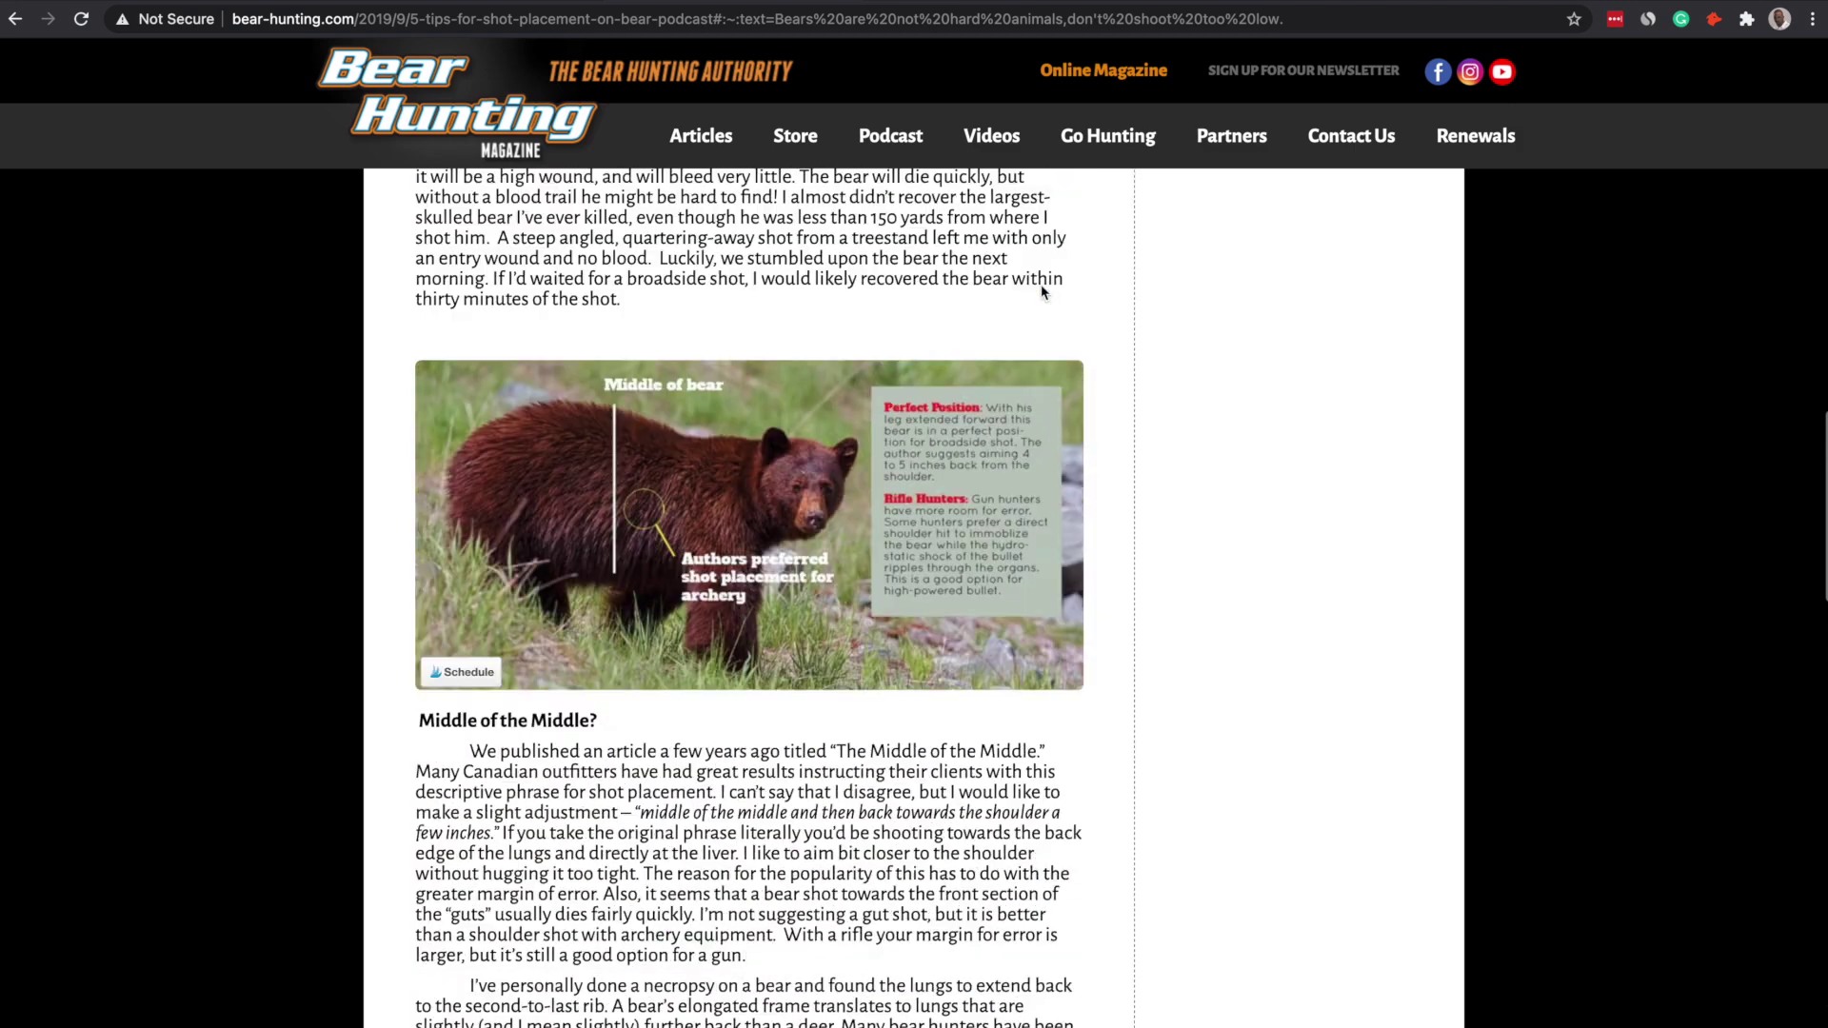
pyautogui.scroll(10, 1041, 286)
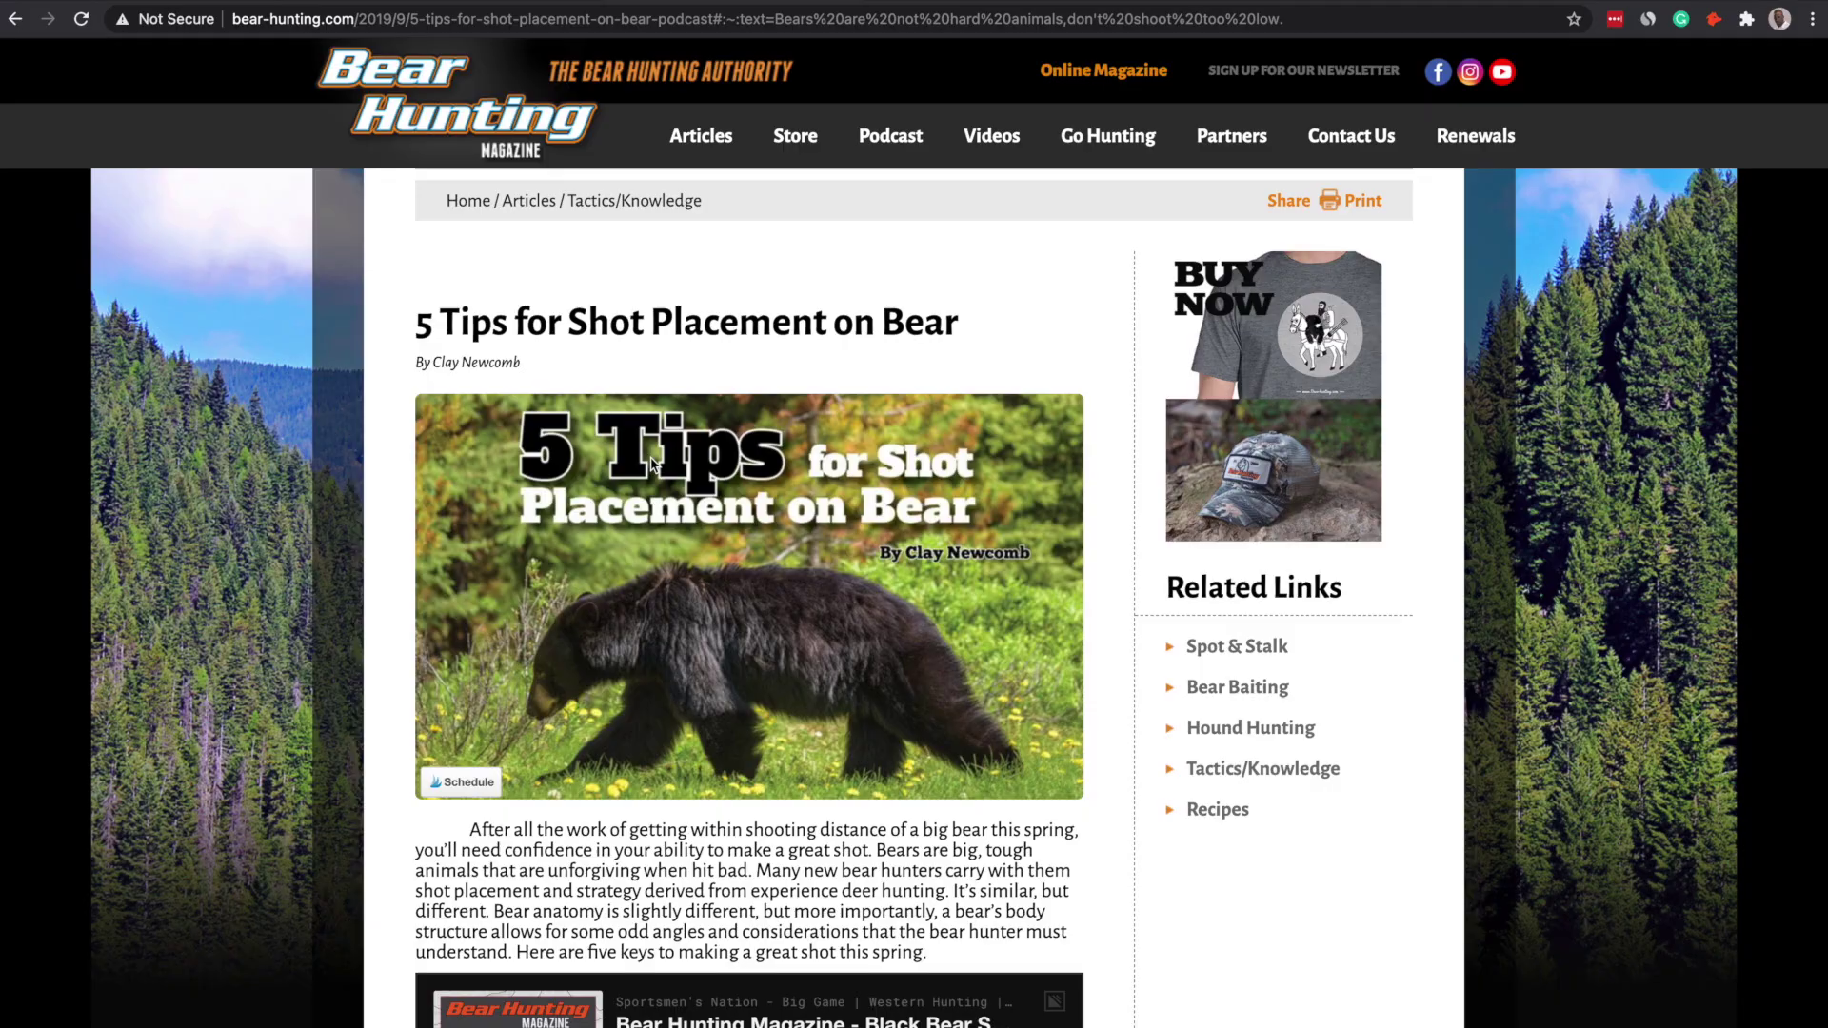
pyautogui.scroll(1, 572, 397)
# Open the Quora thread "Could you kill a bear with a single arrow?", skim its answers and return to the search results.
pyautogui.scroll(-3, 572, 396)
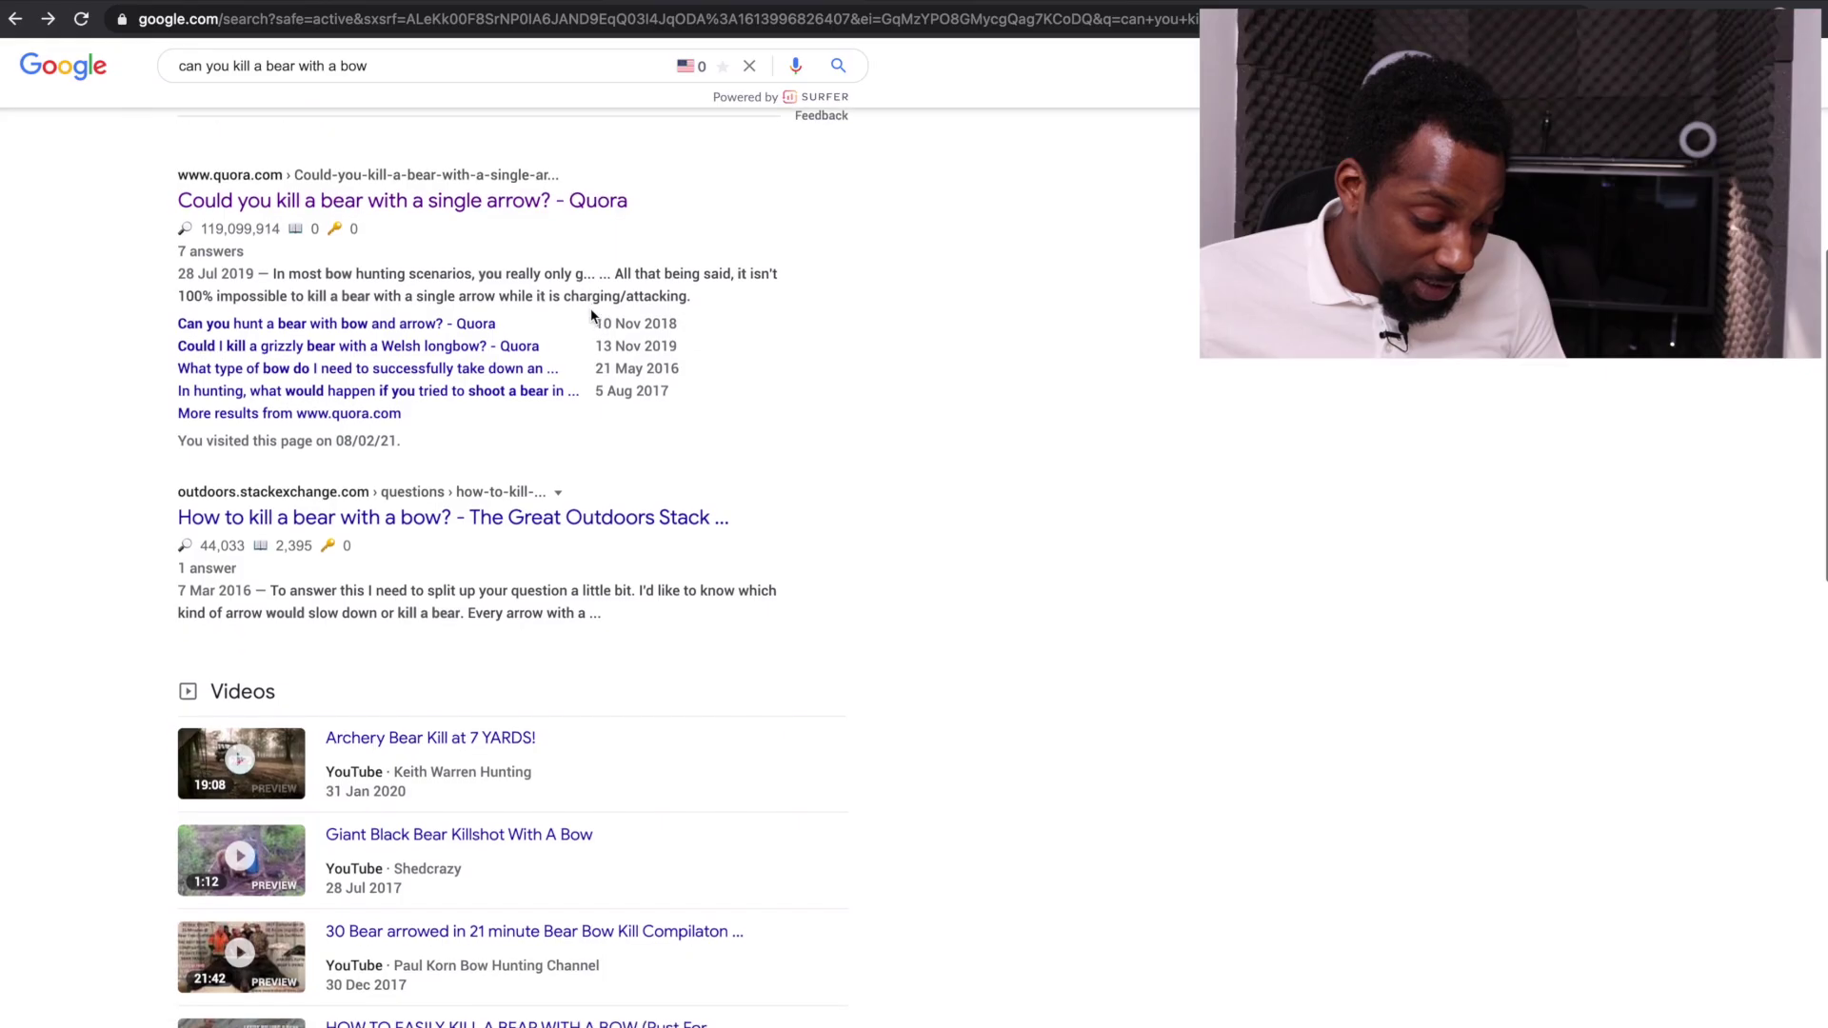
pyautogui.scroll(-1, 592, 316)
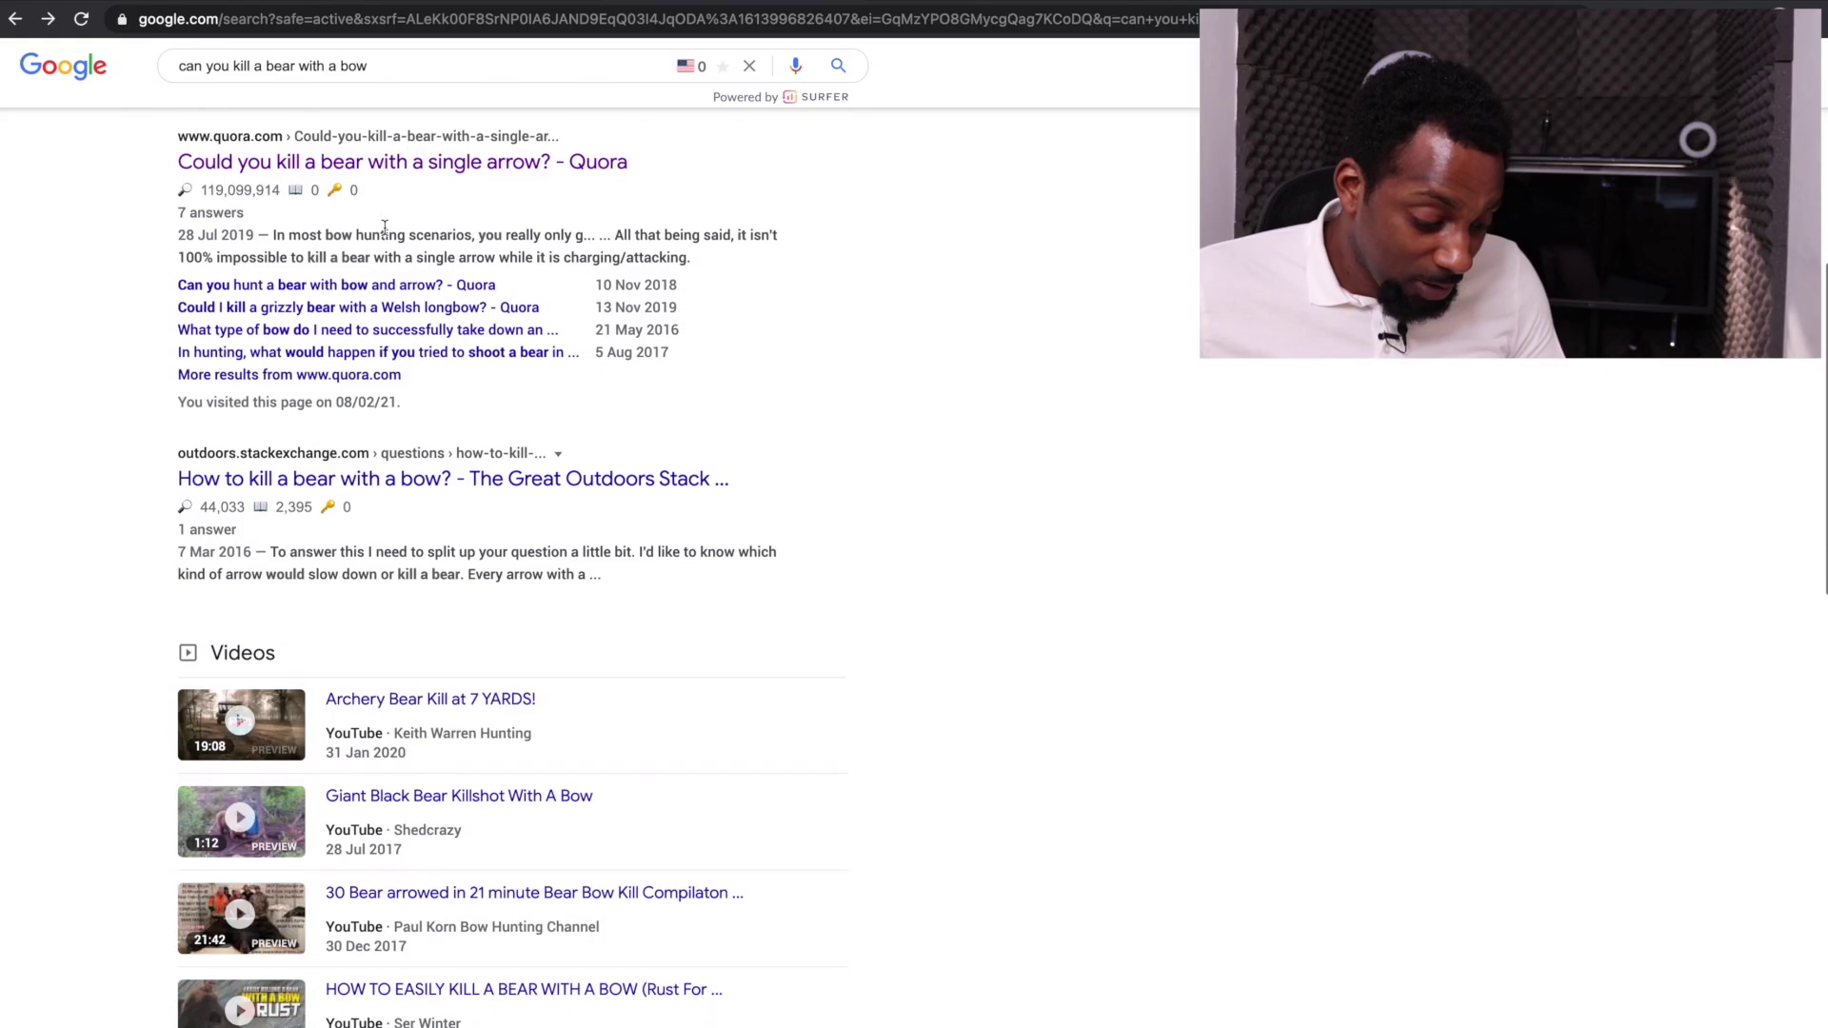
pyautogui.click(464, 162)
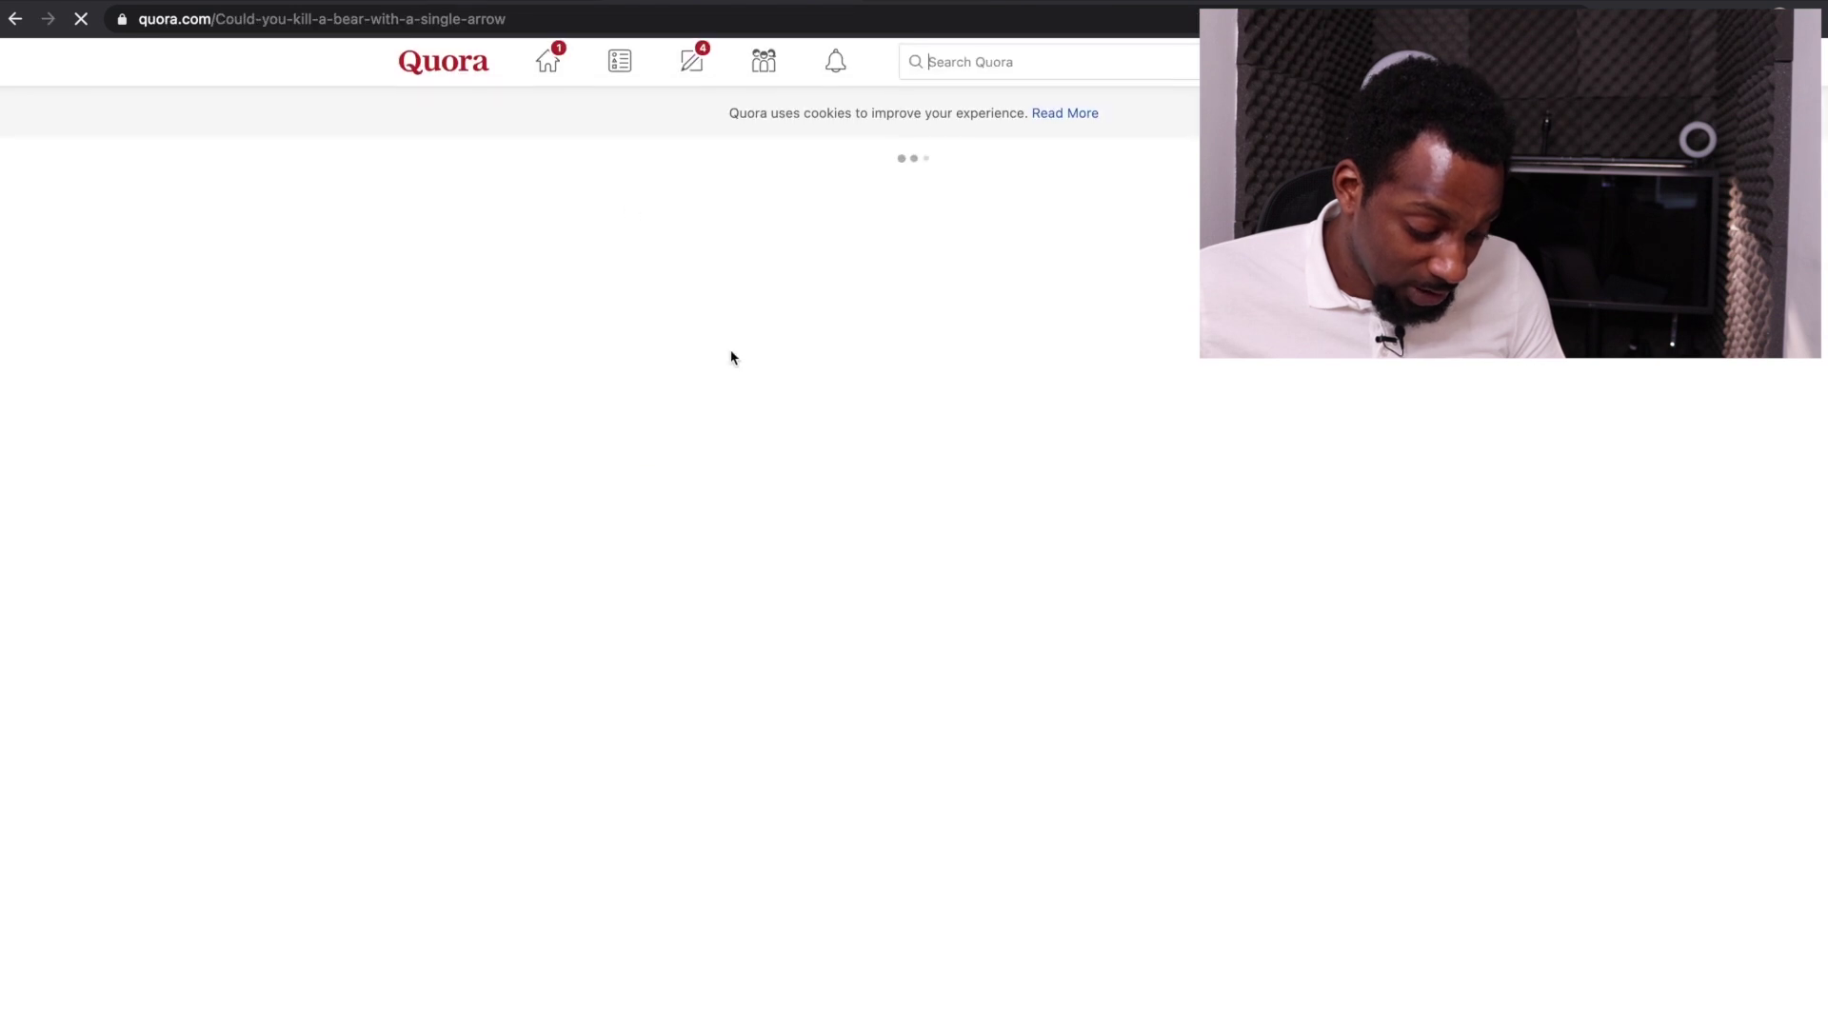
pyautogui.scroll(-6, 731, 356)
pyautogui.scroll(-9, 733, 358)
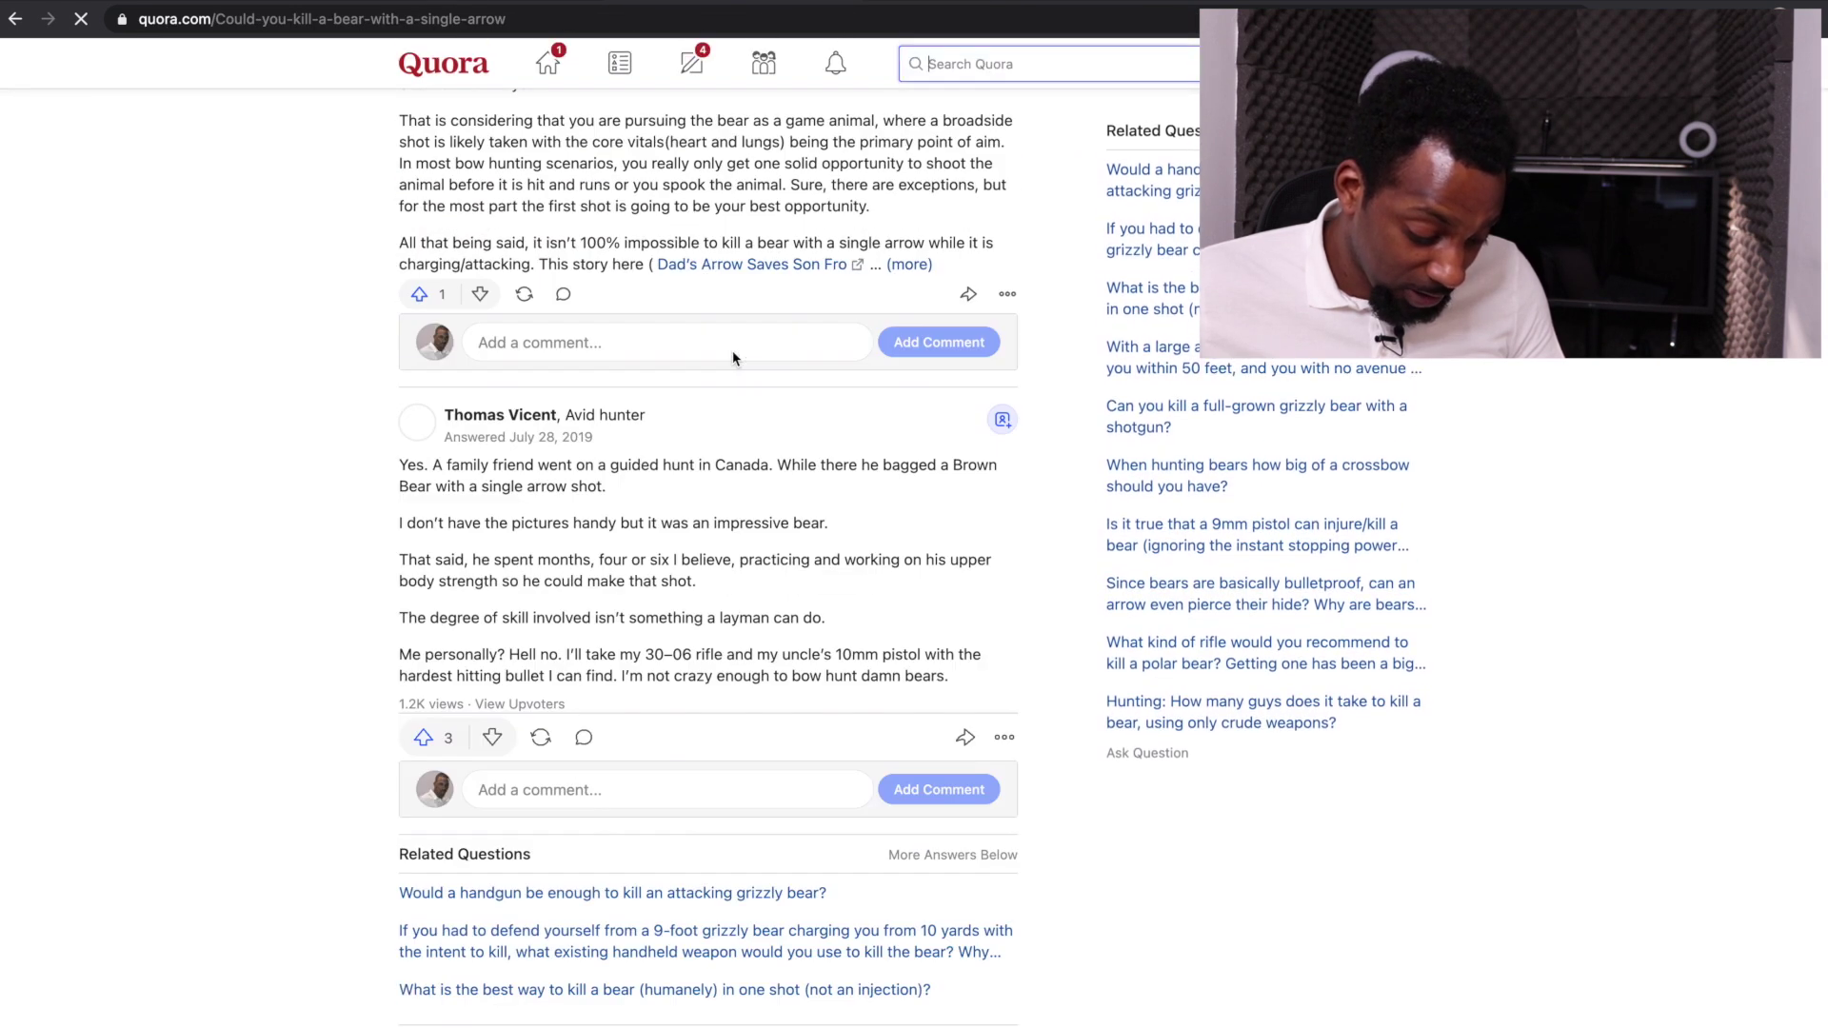
pyautogui.scroll(15, 733, 358)
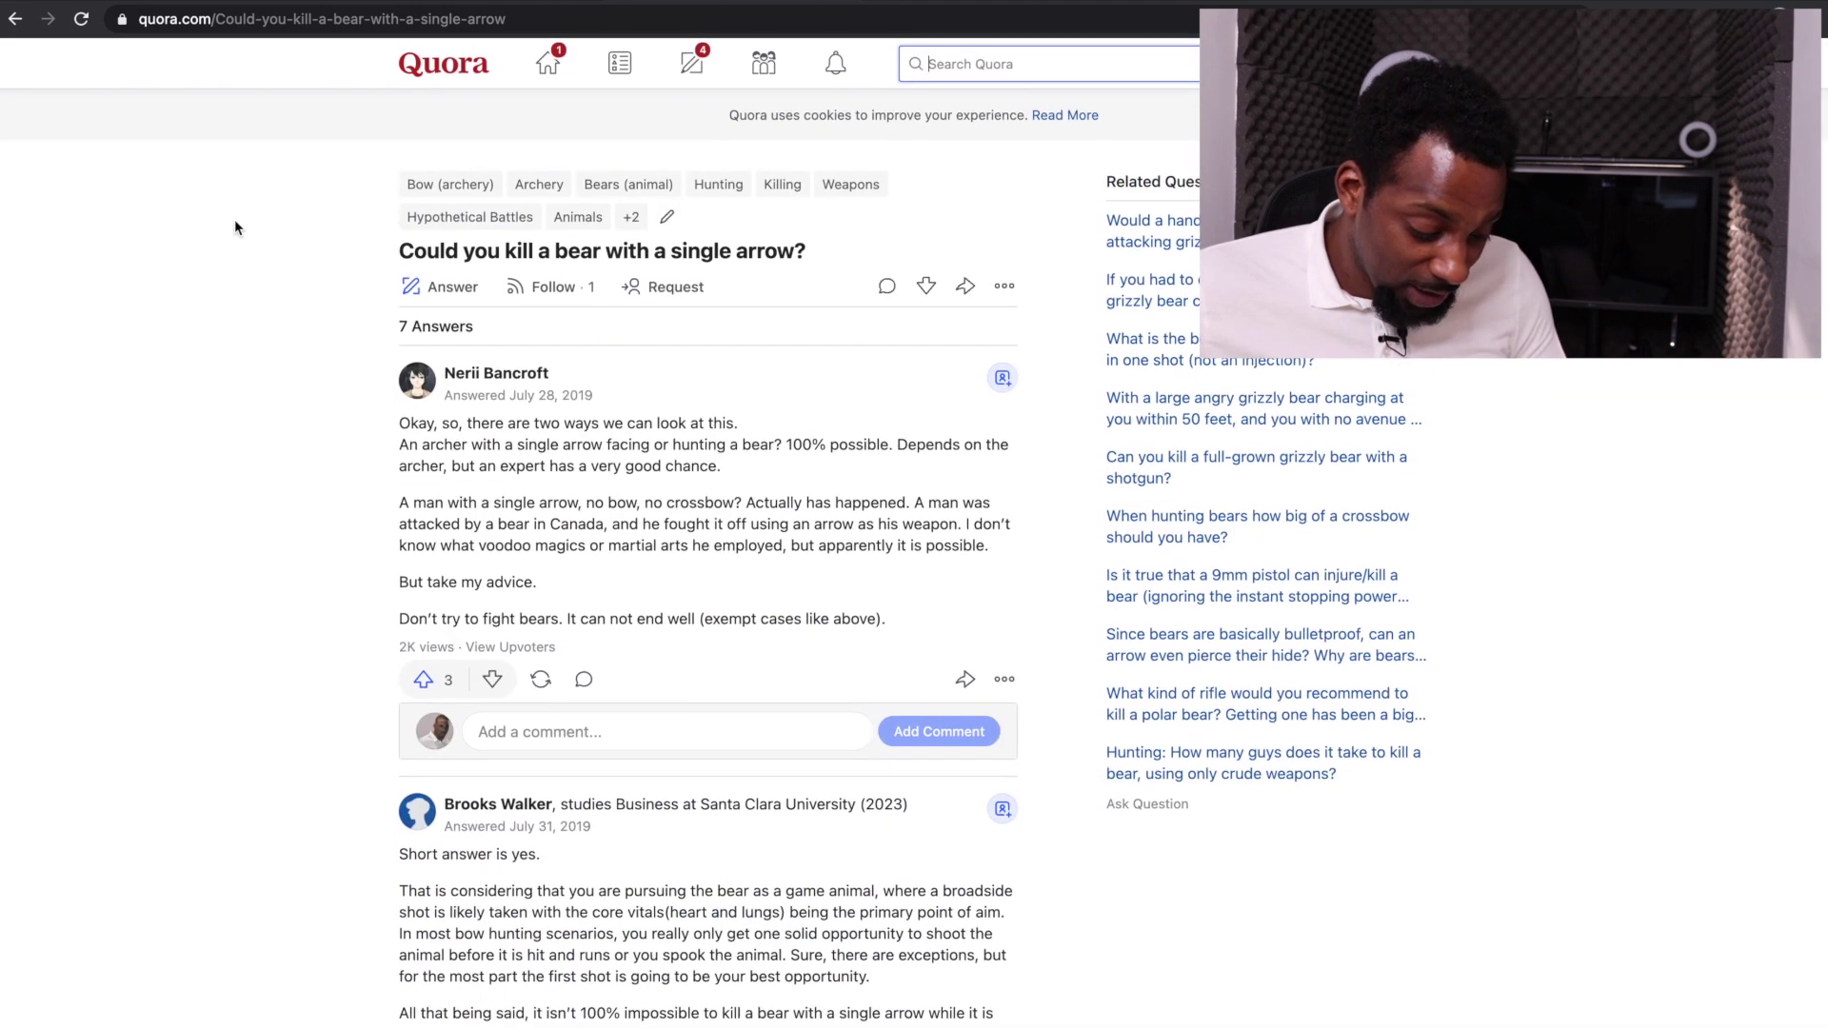
pyautogui.click(17, 21)
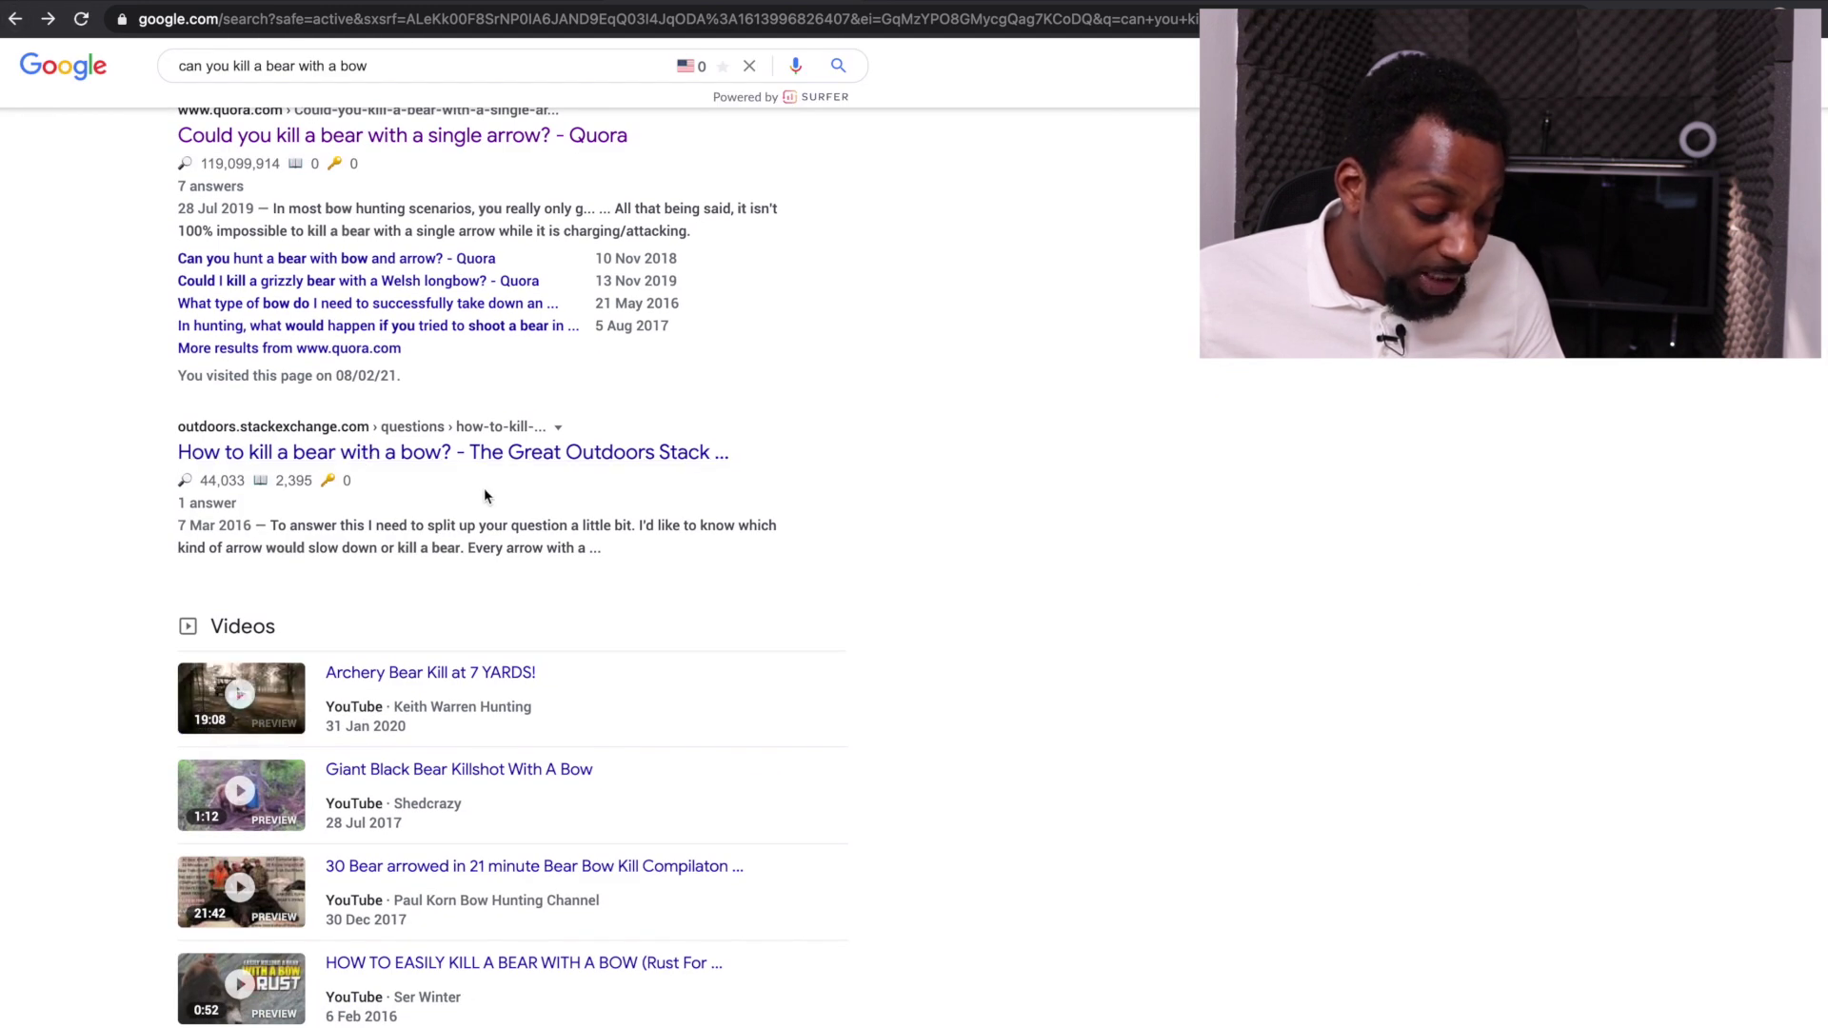
# Open the Great Outdoors Stack Exchange question "How to kill a bear with a bow?", skim it and return to the search results.
pyautogui.scroll(-1, 484, 495)
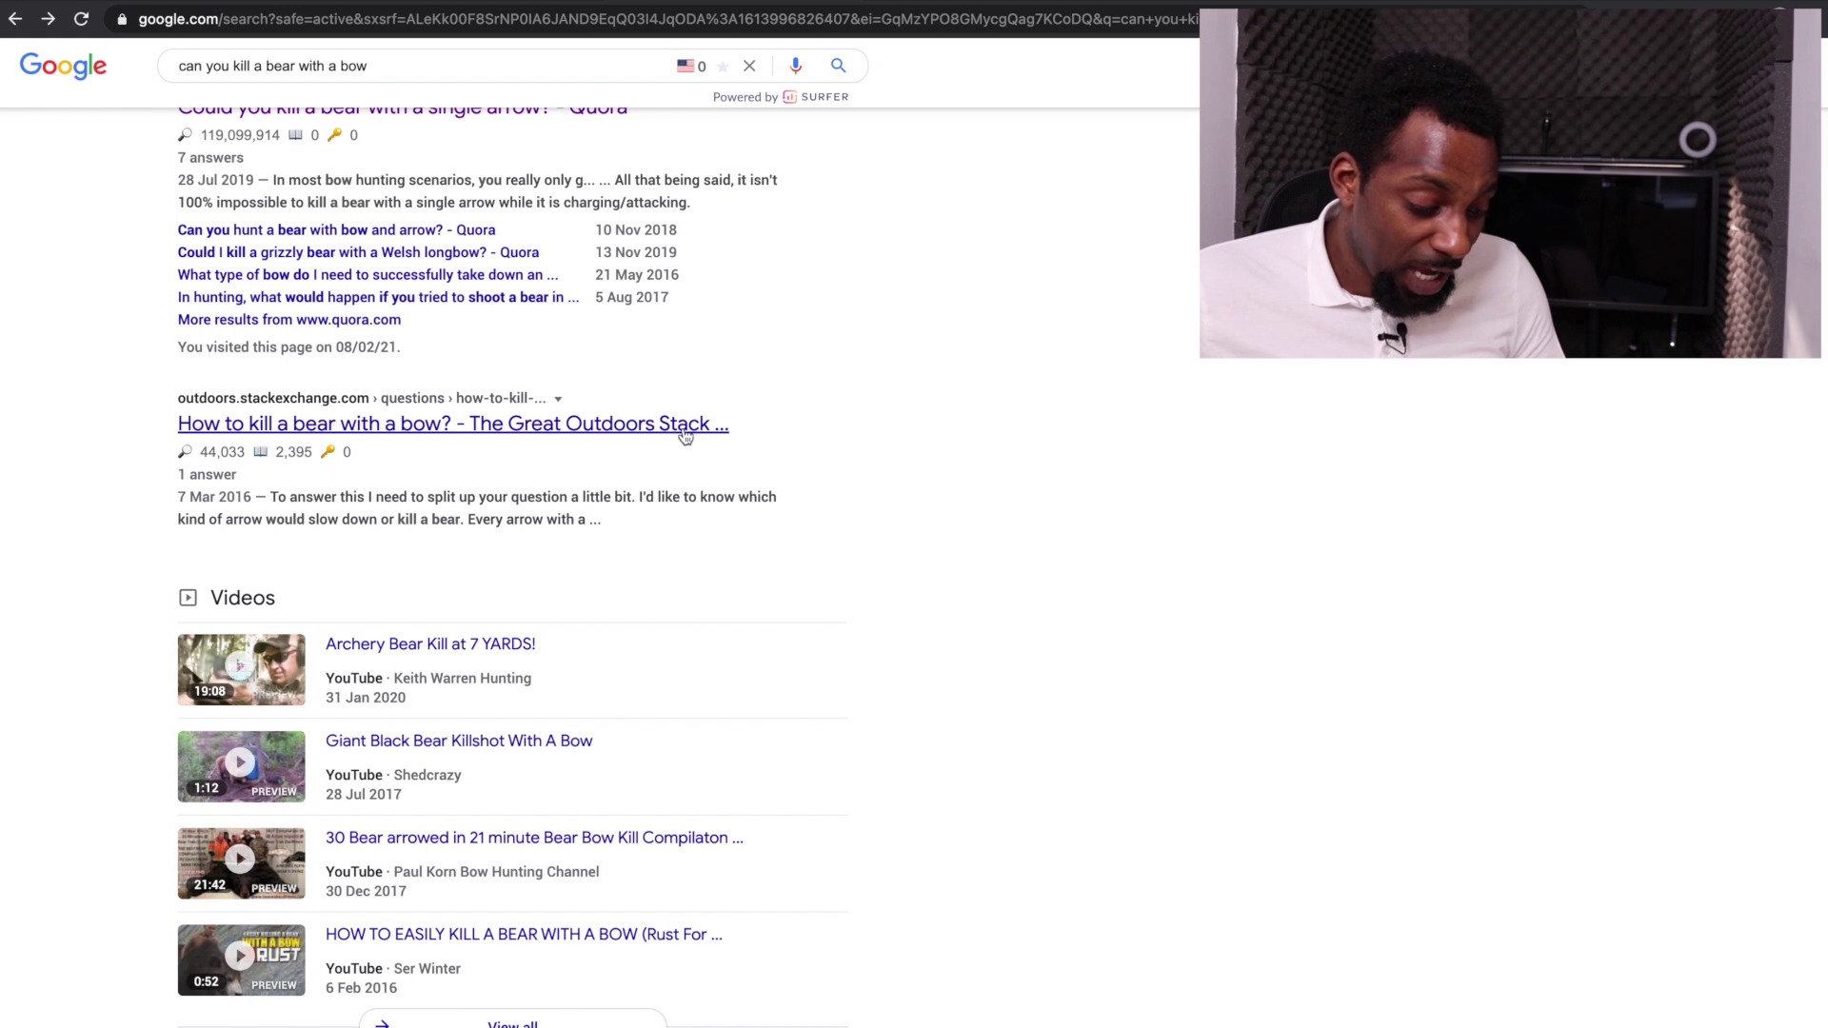
pyautogui.scroll(-3, 657, 435)
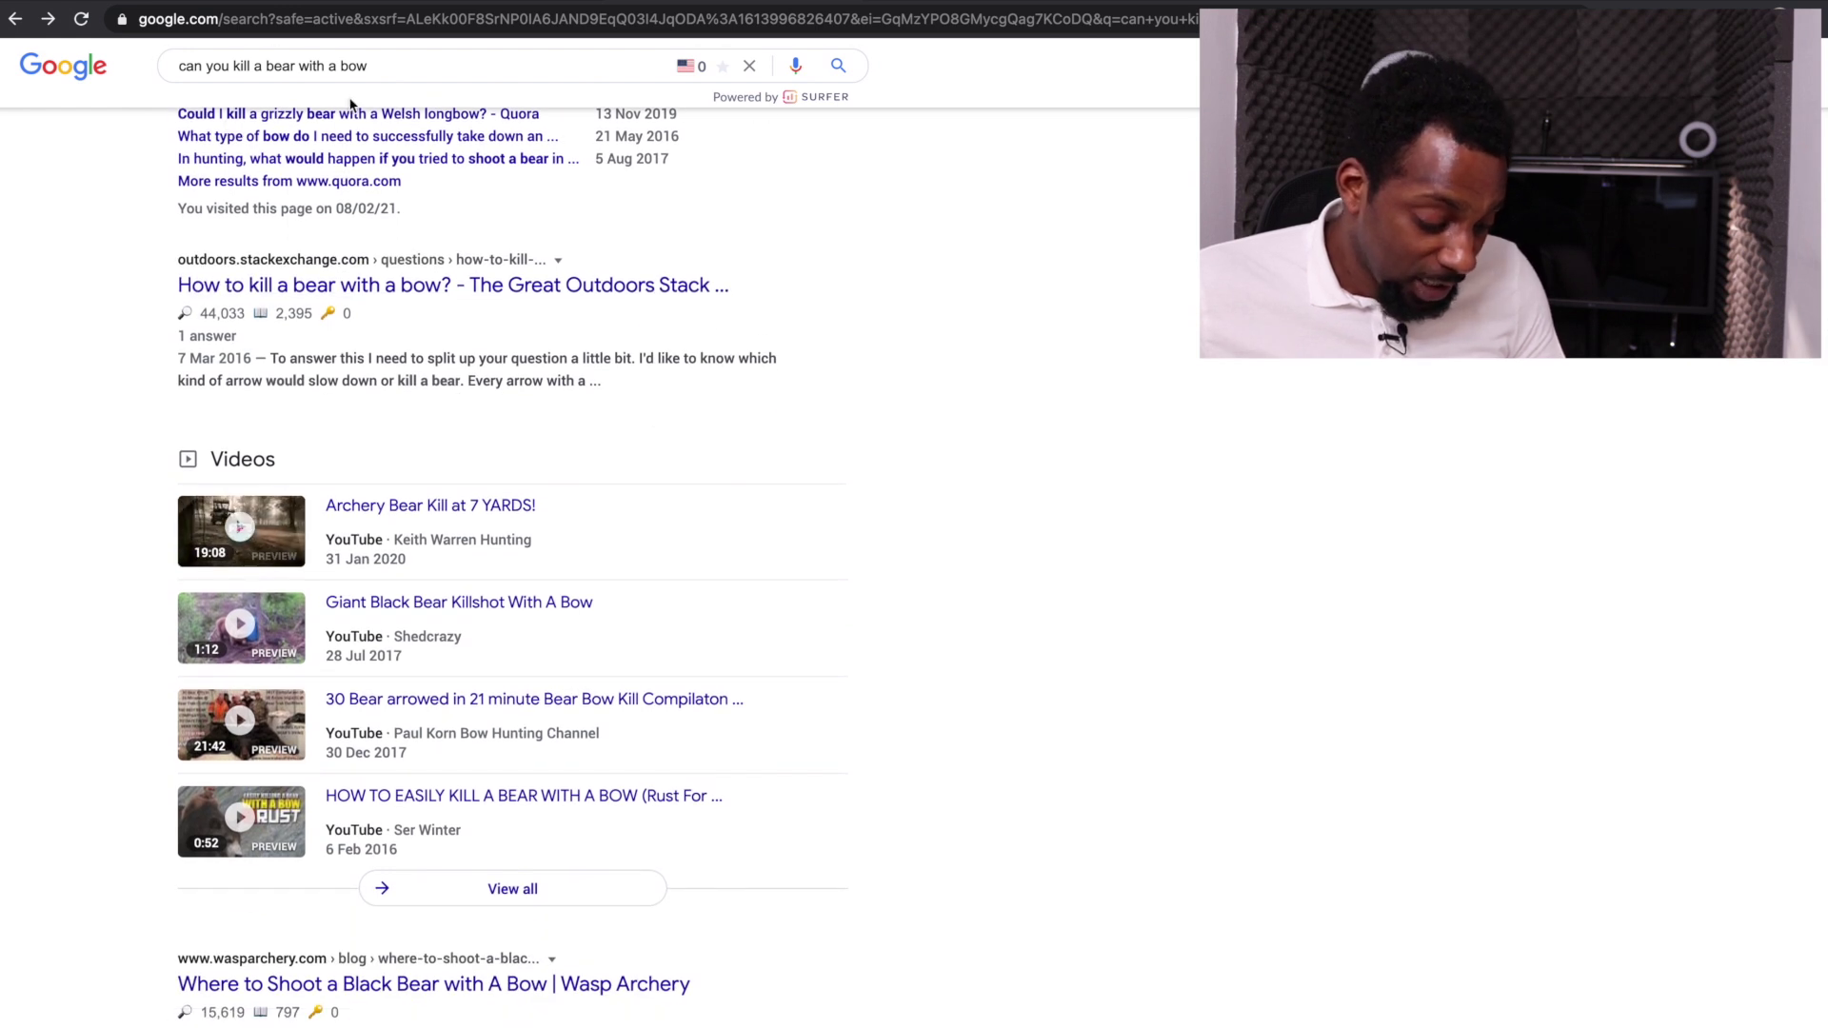
pyautogui.scroll(-2, 388, 234)
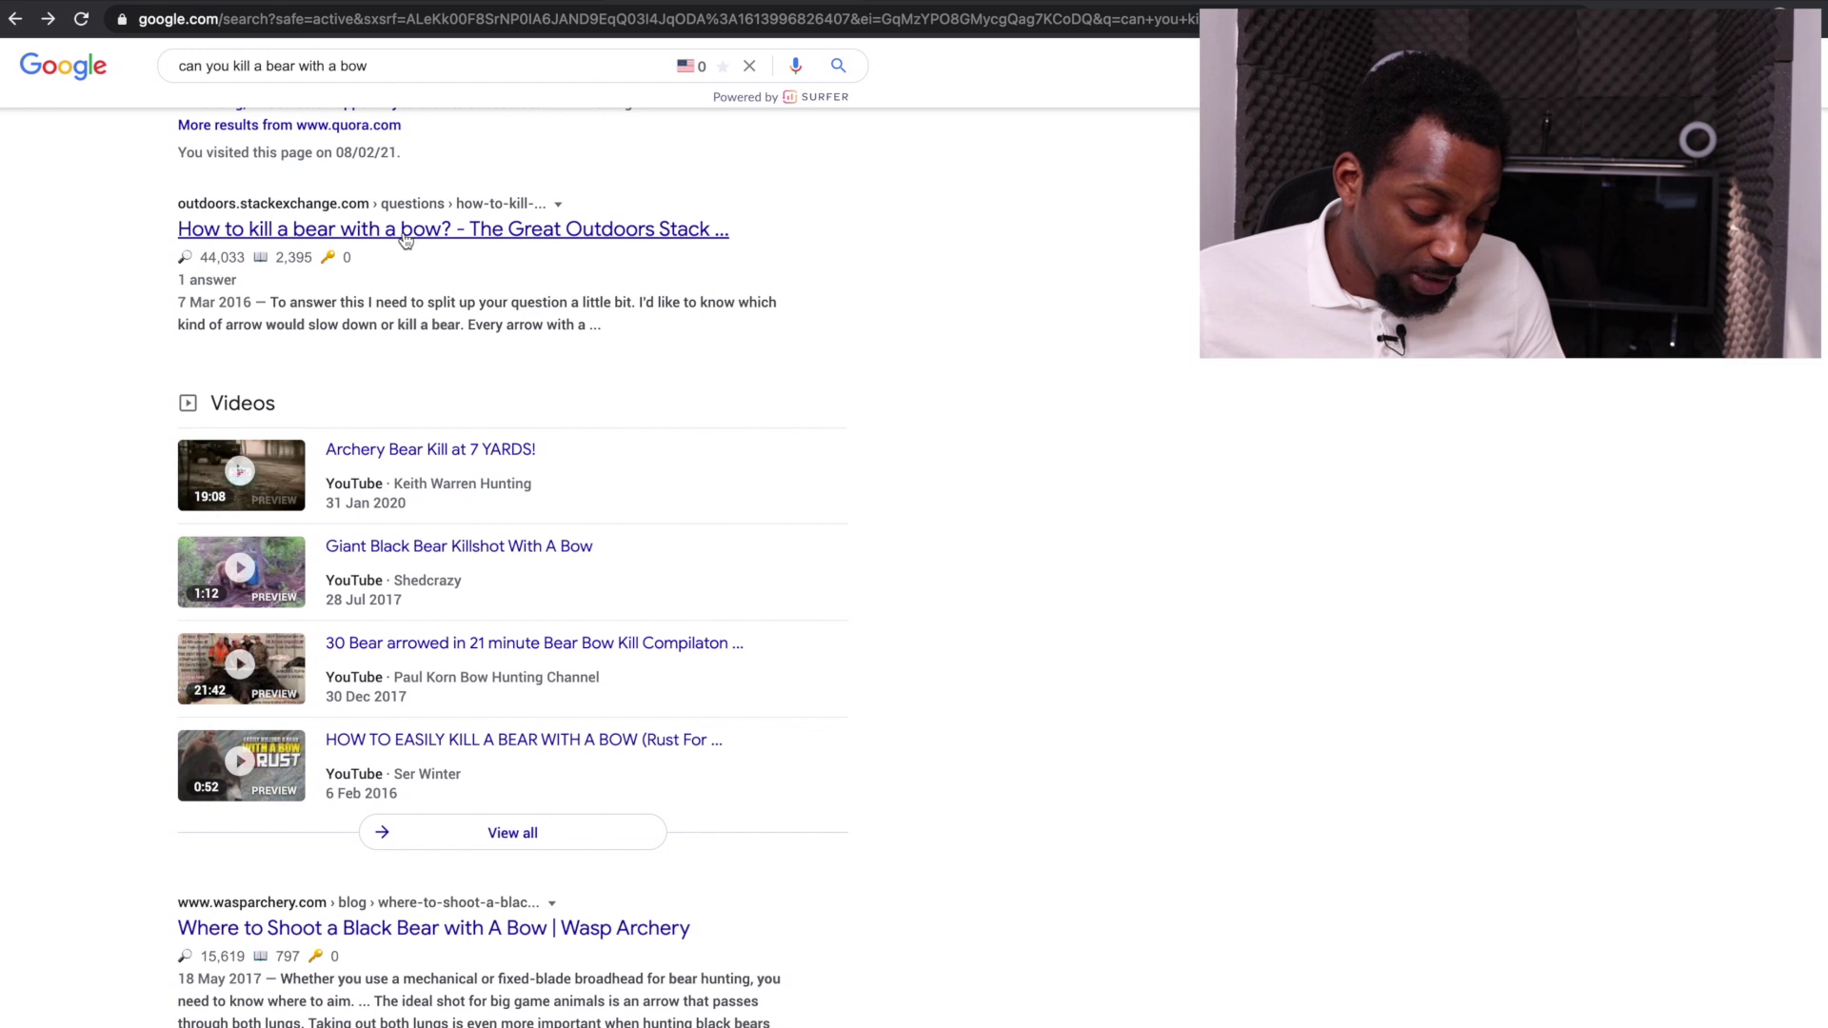
pyautogui.click(405, 239)
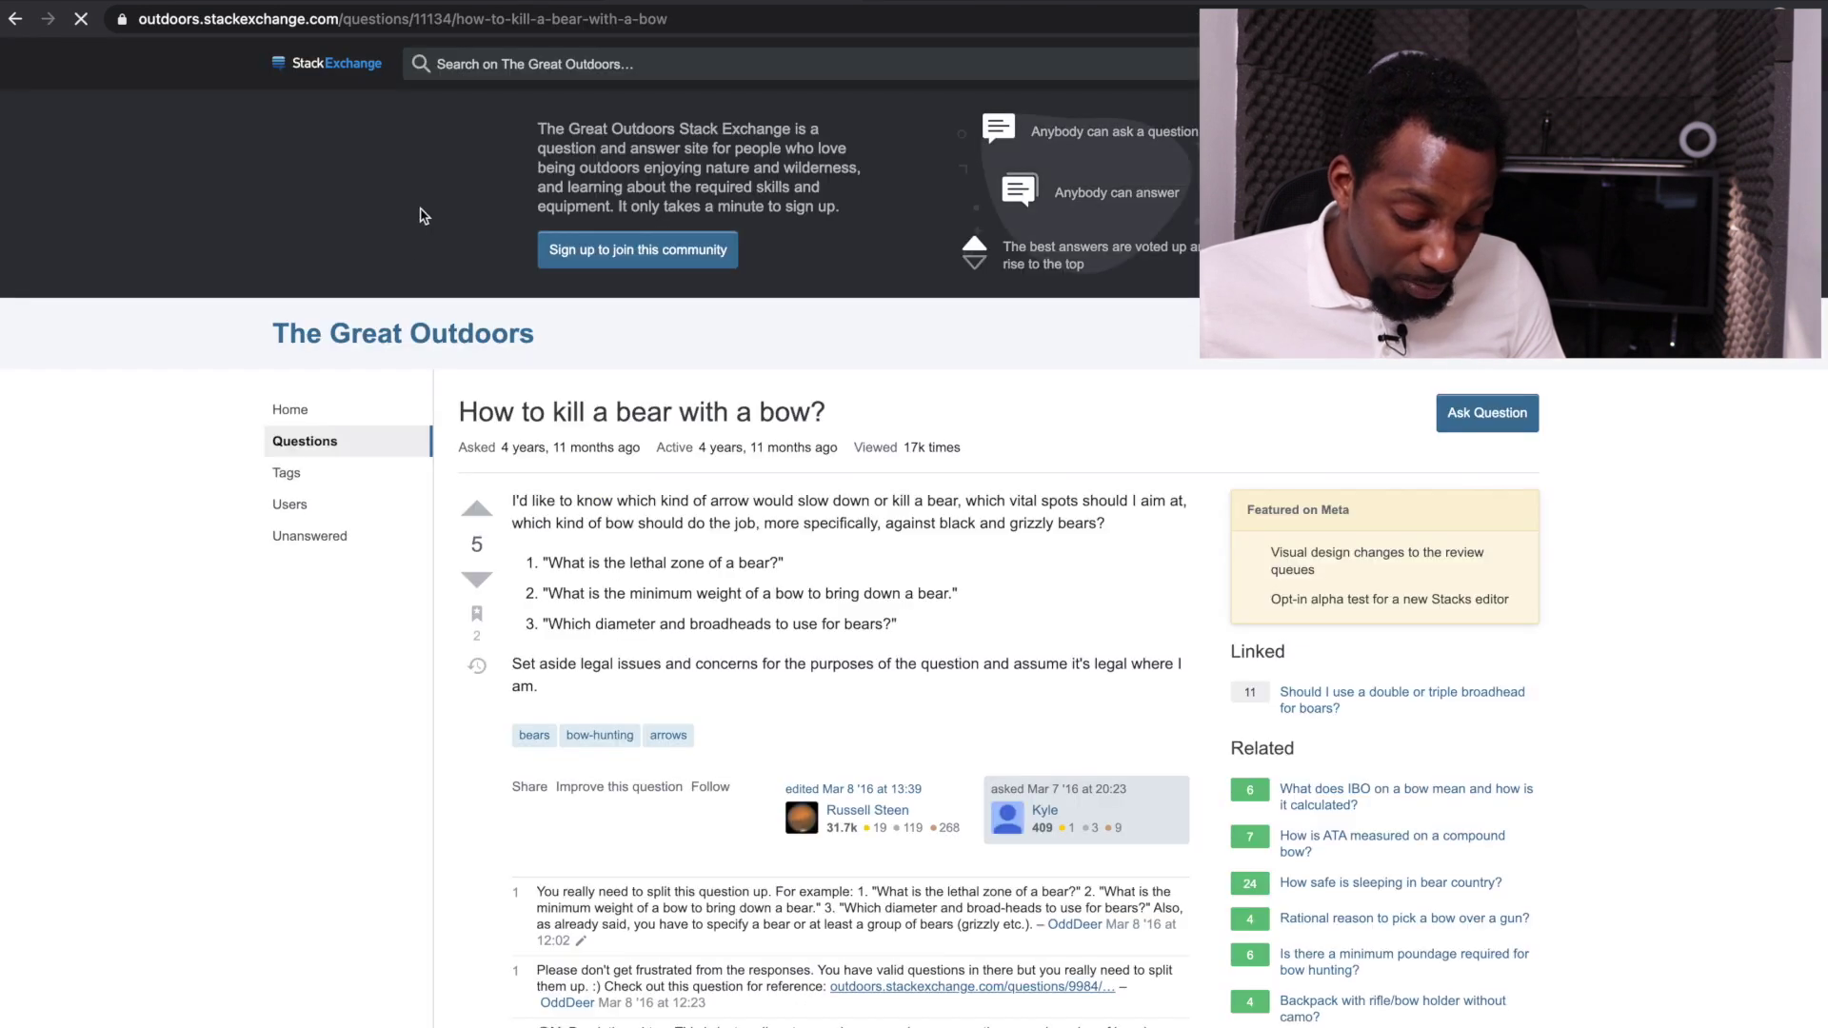
pyautogui.scroll(-4, 596, 276)
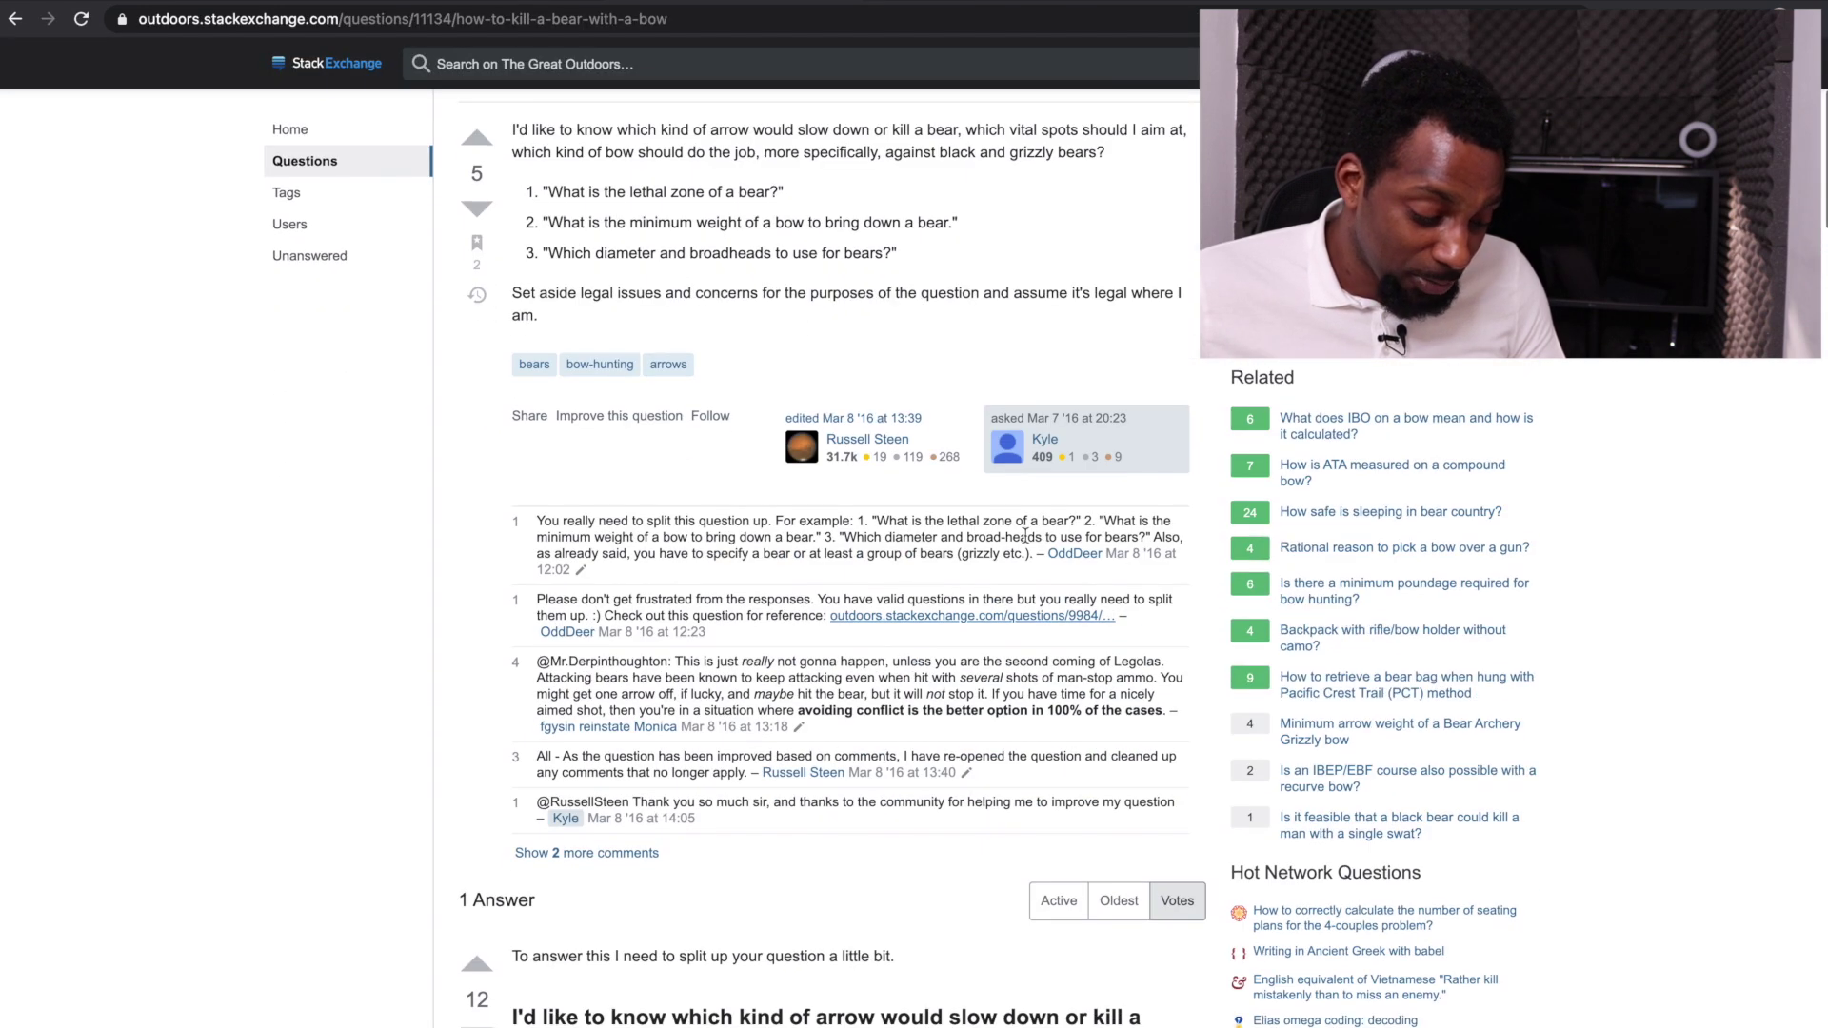
pyautogui.click(15, 18)
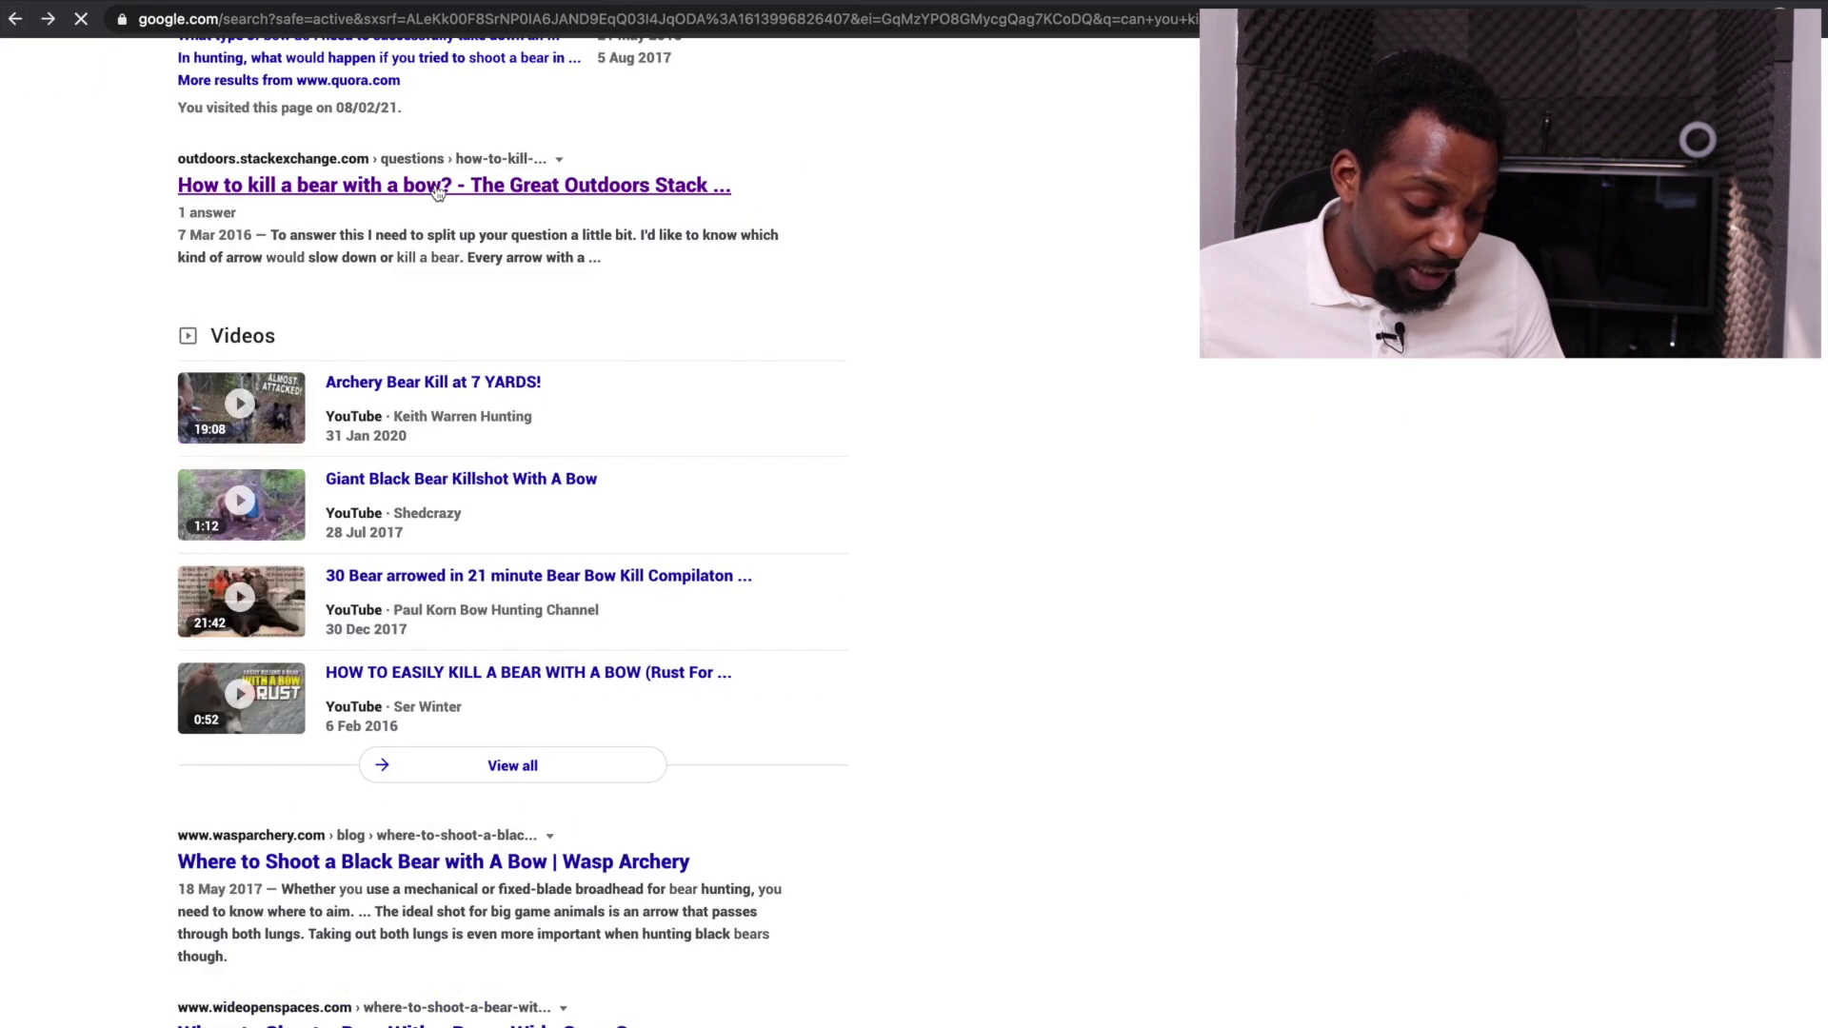
# Search for "where to shoot a bear with a bow and arrow" and examine its videos, competing articles, forum pages and related searches.
pyautogui.scroll(5, 569, 275)
pyautogui.scroll(4, 570, 274)
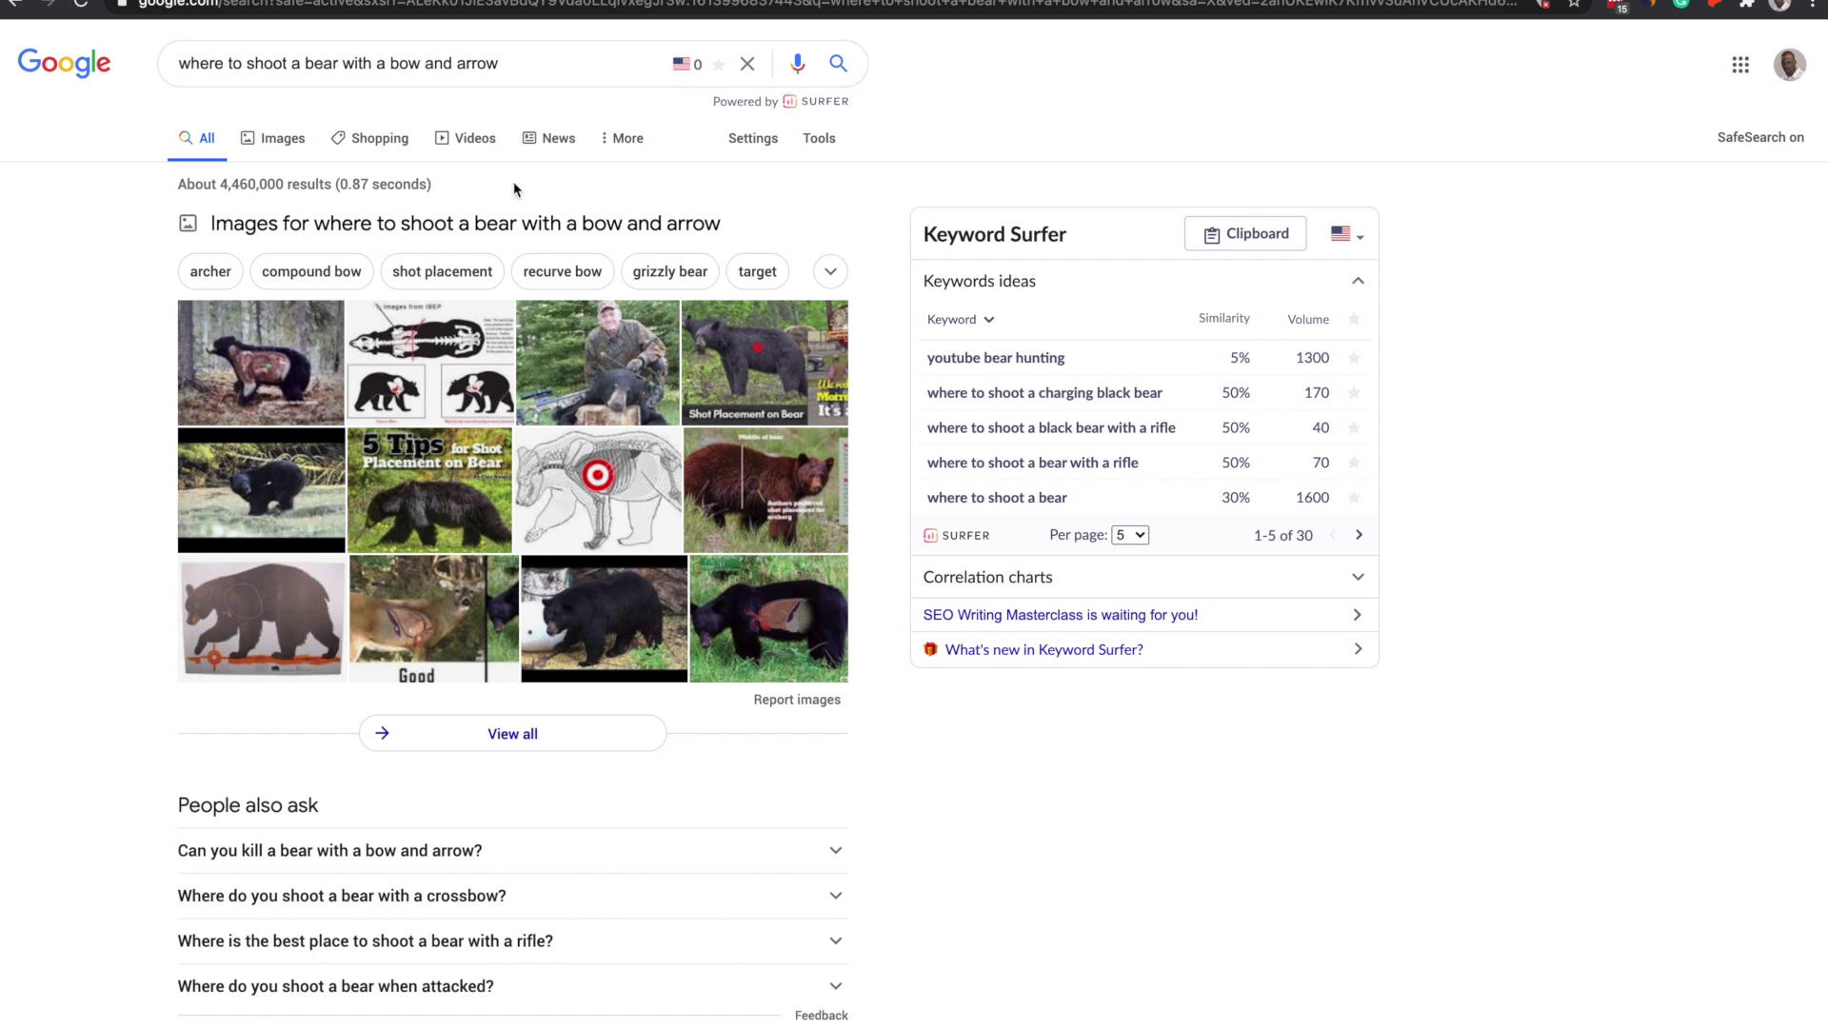
pyautogui.scroll(-10, 514, 143)
pyautogui.scroll(-3, 533, 305)
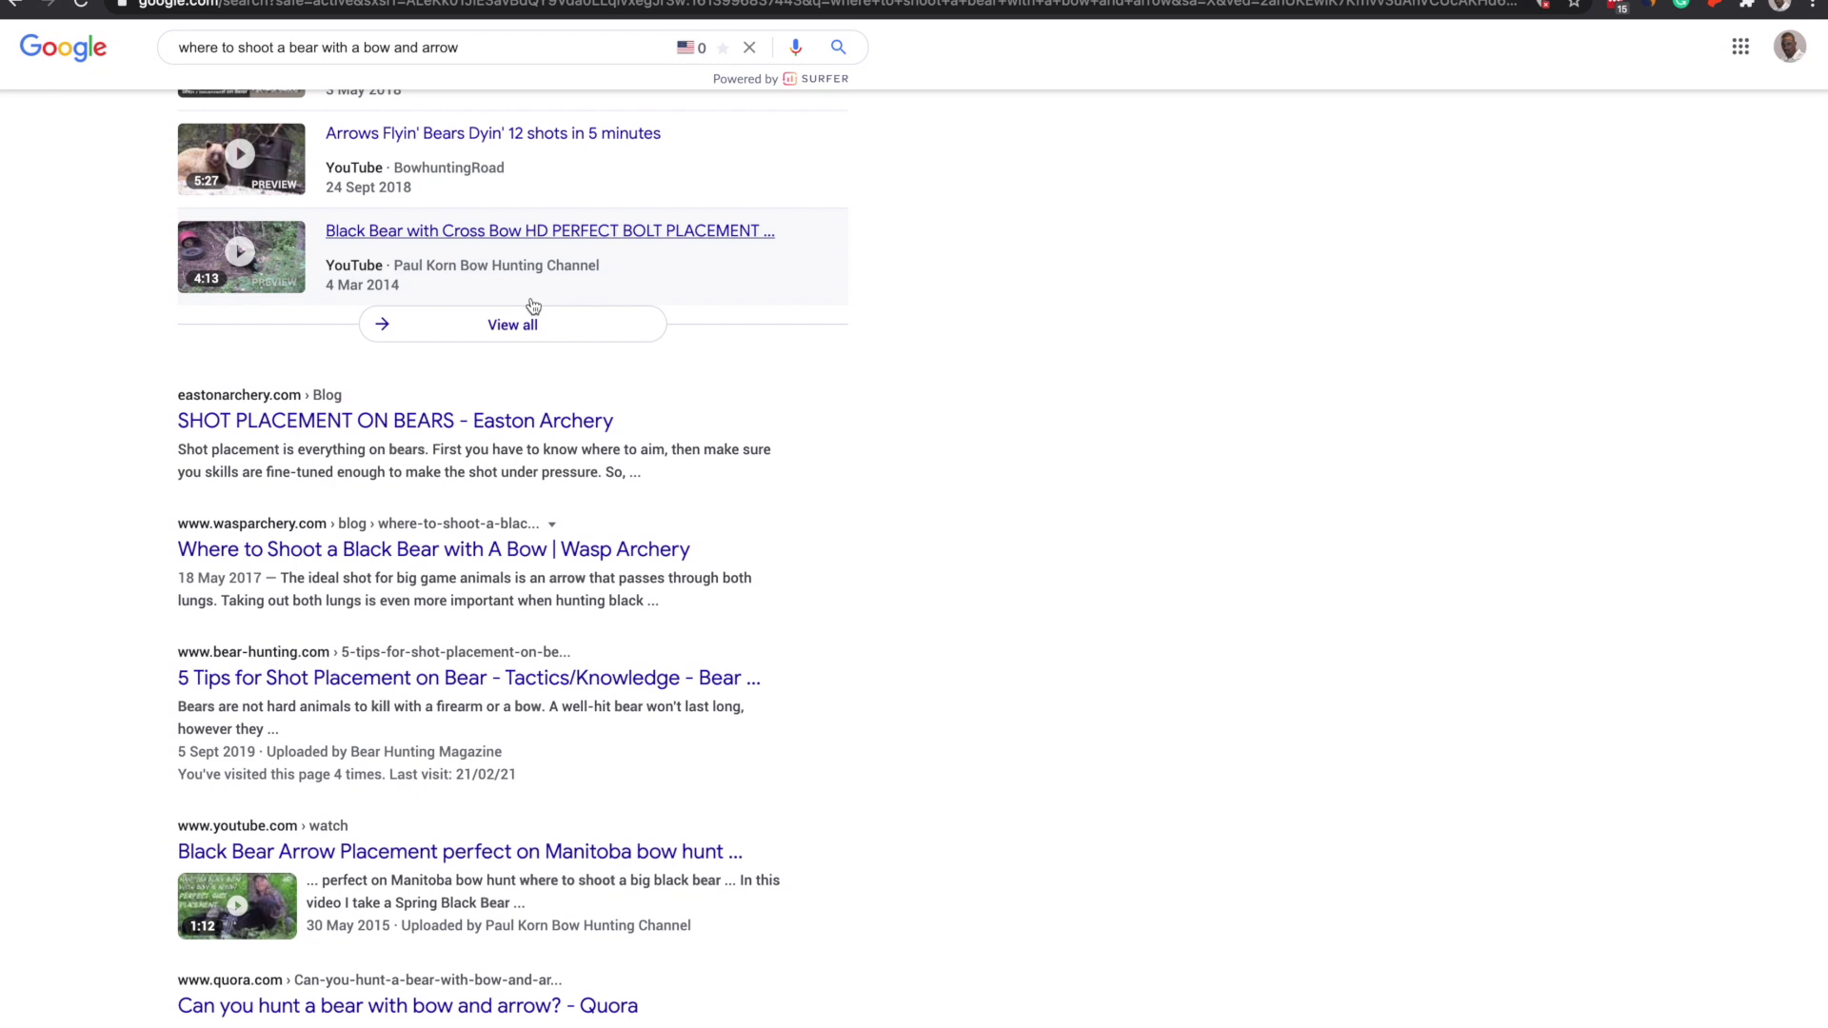
pyautogui.scroll(-7, 533, 304)
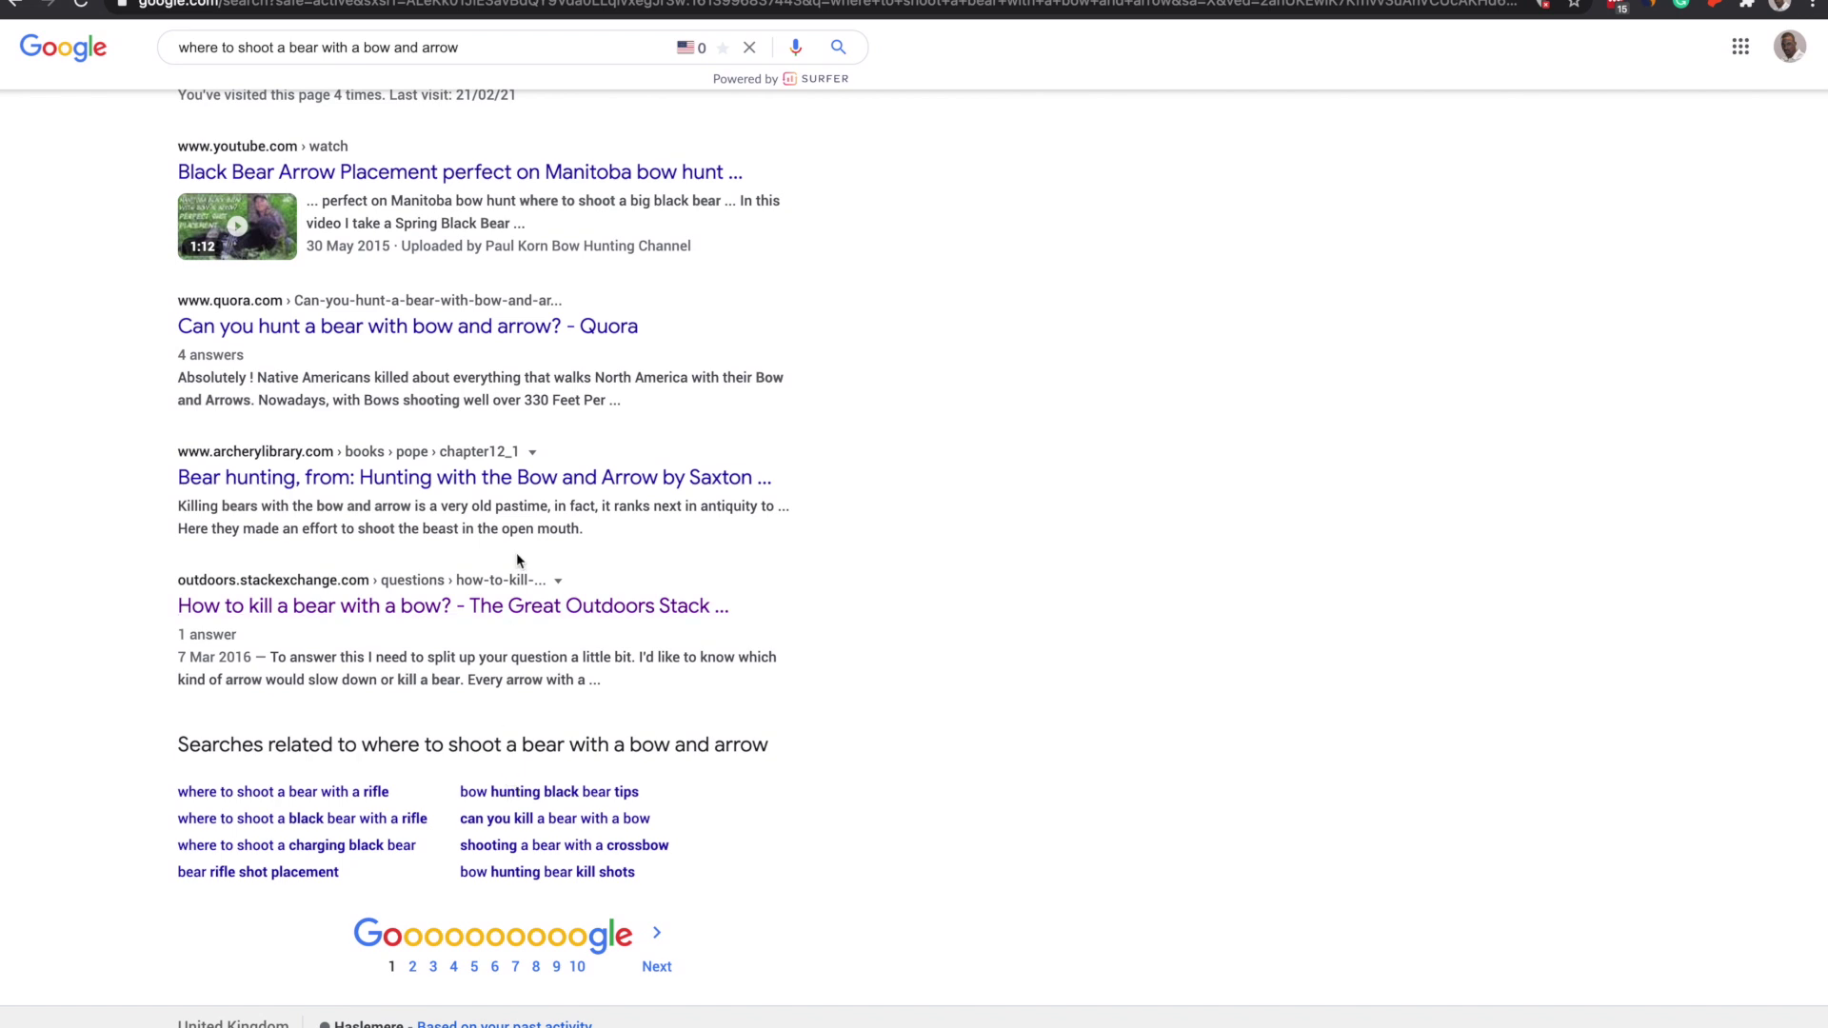
pyautogui.scroll(20, 516, 560)
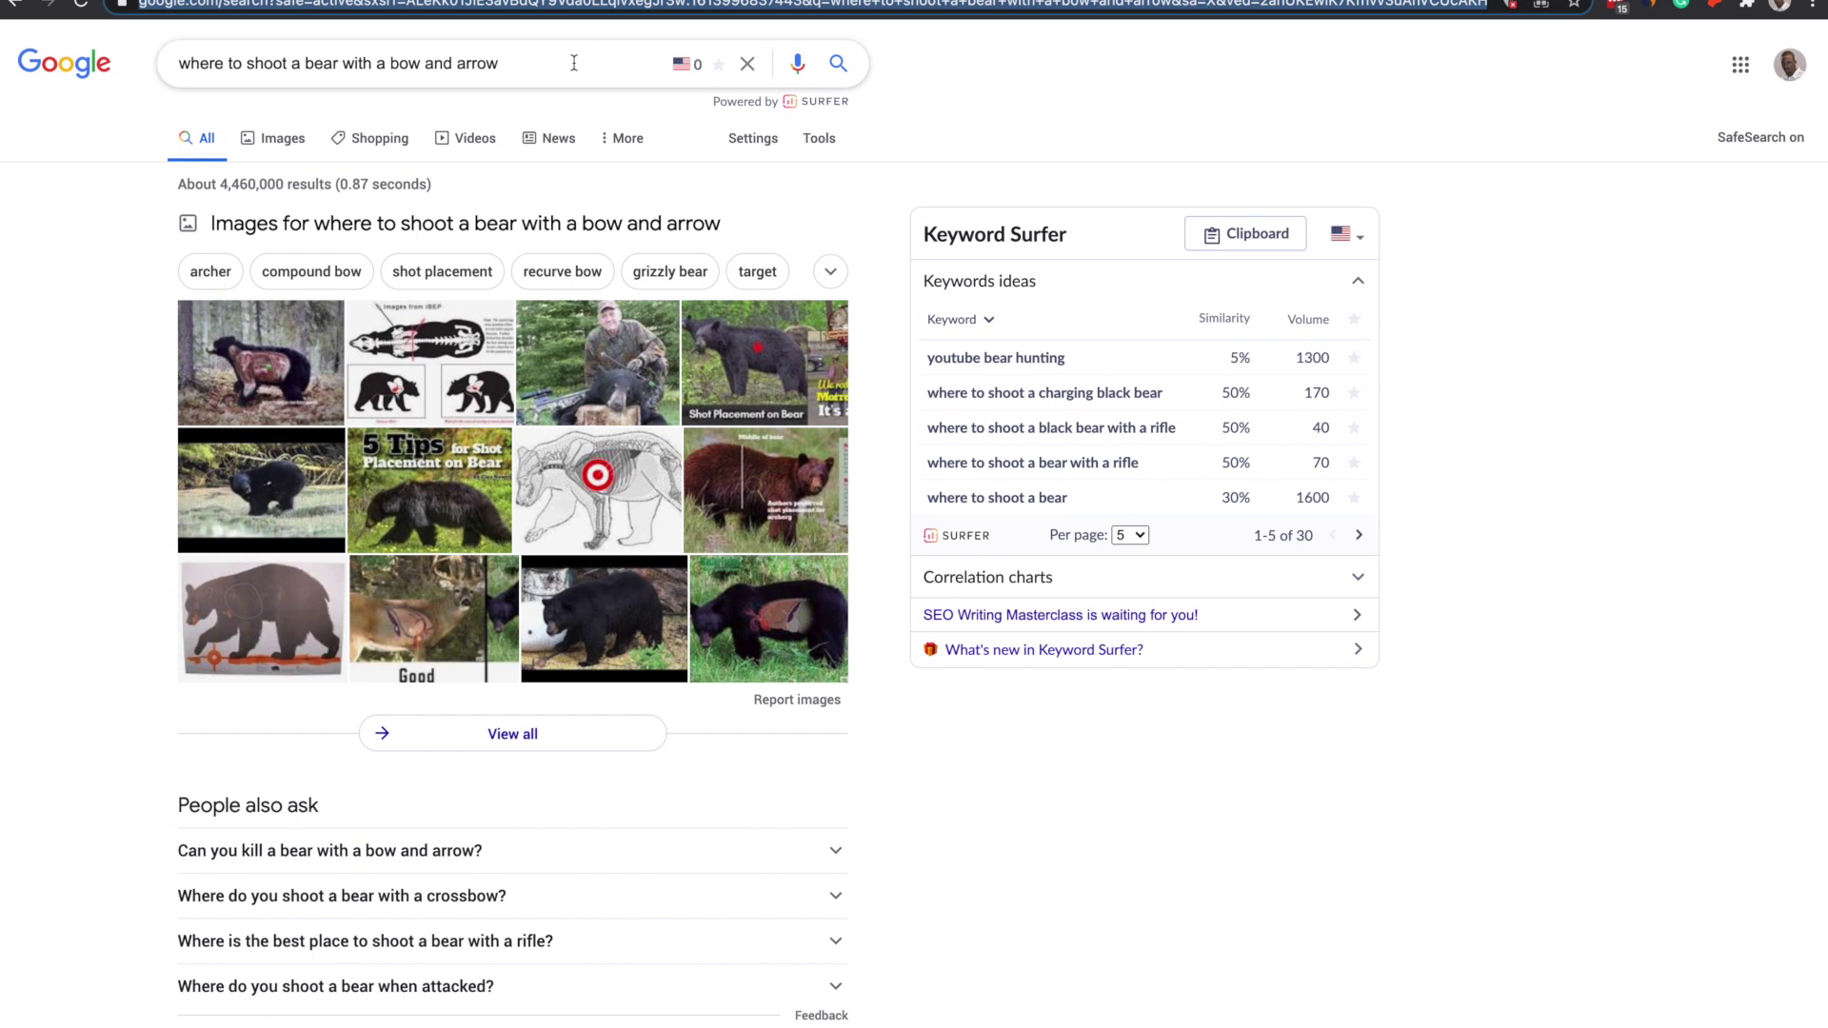
# Replace the query with "where do bear" and extend it to "where do bear hibernate" to view the autocomplete suggestions.
pyautogui.click(381, 63)
pyautogui.press('super+a')
pyautogui.press('BackSpace')
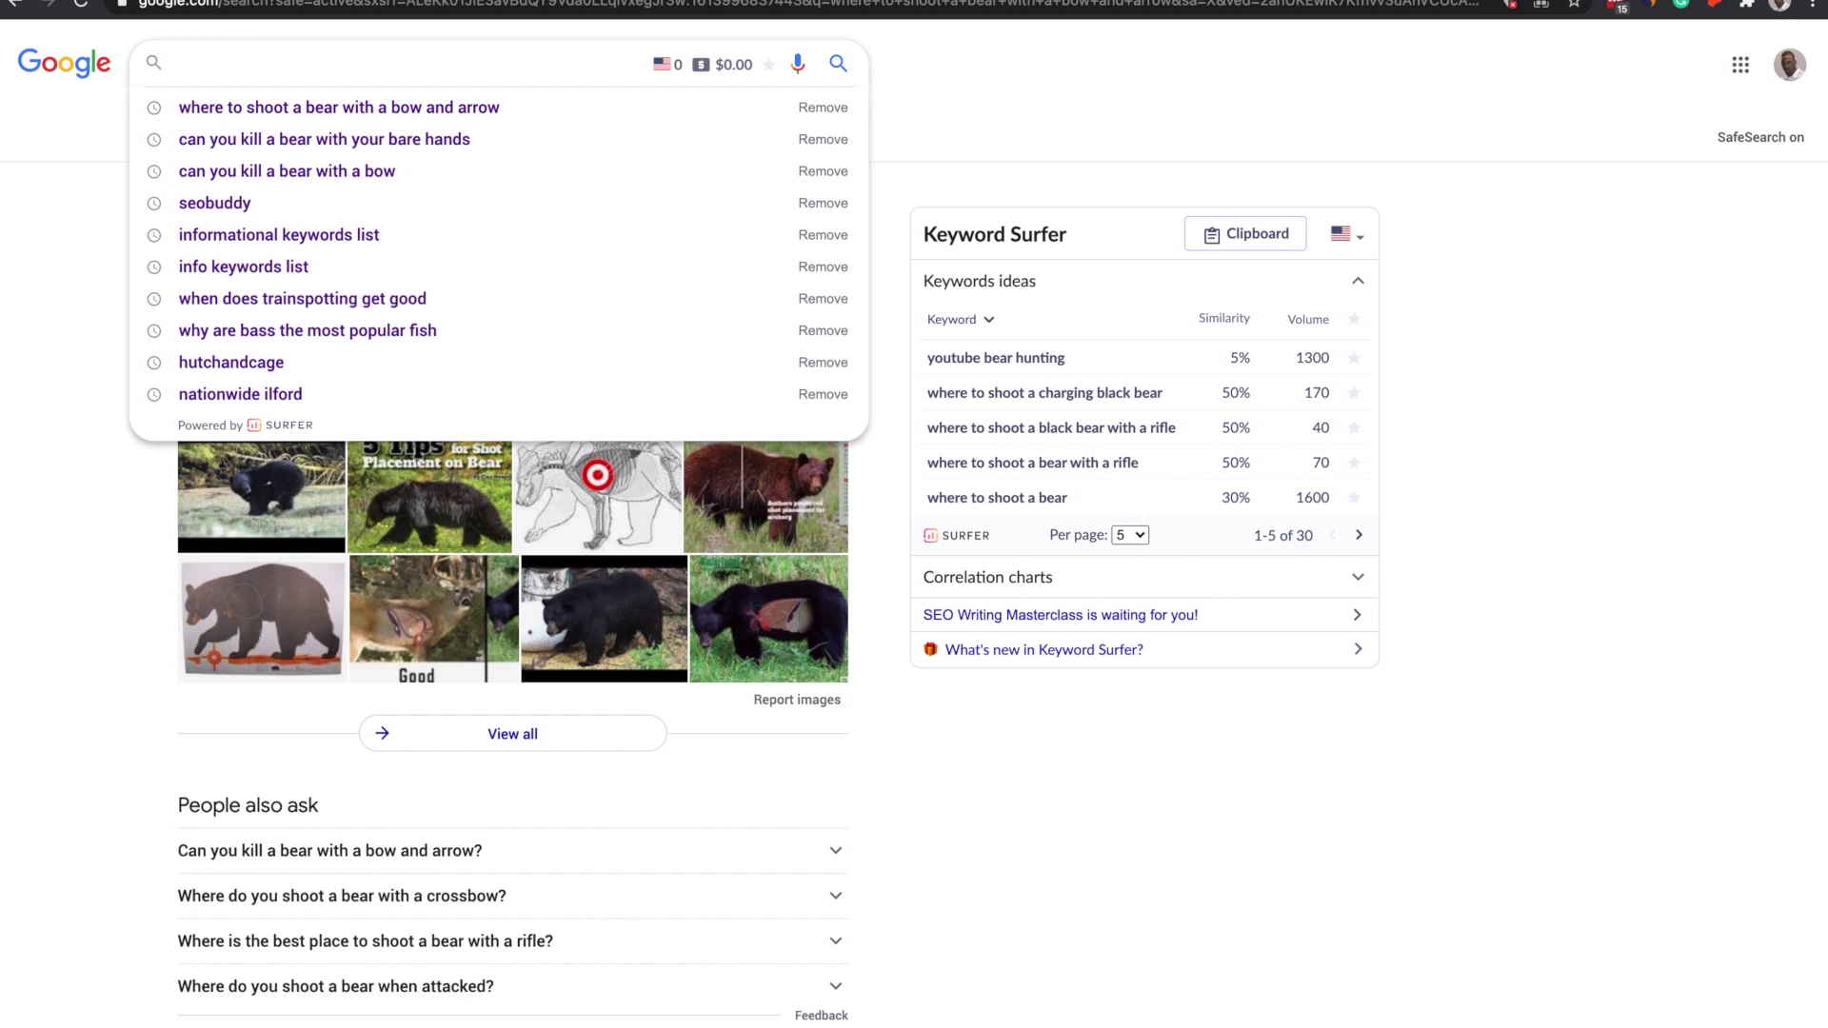
pyautogui.write('wh')
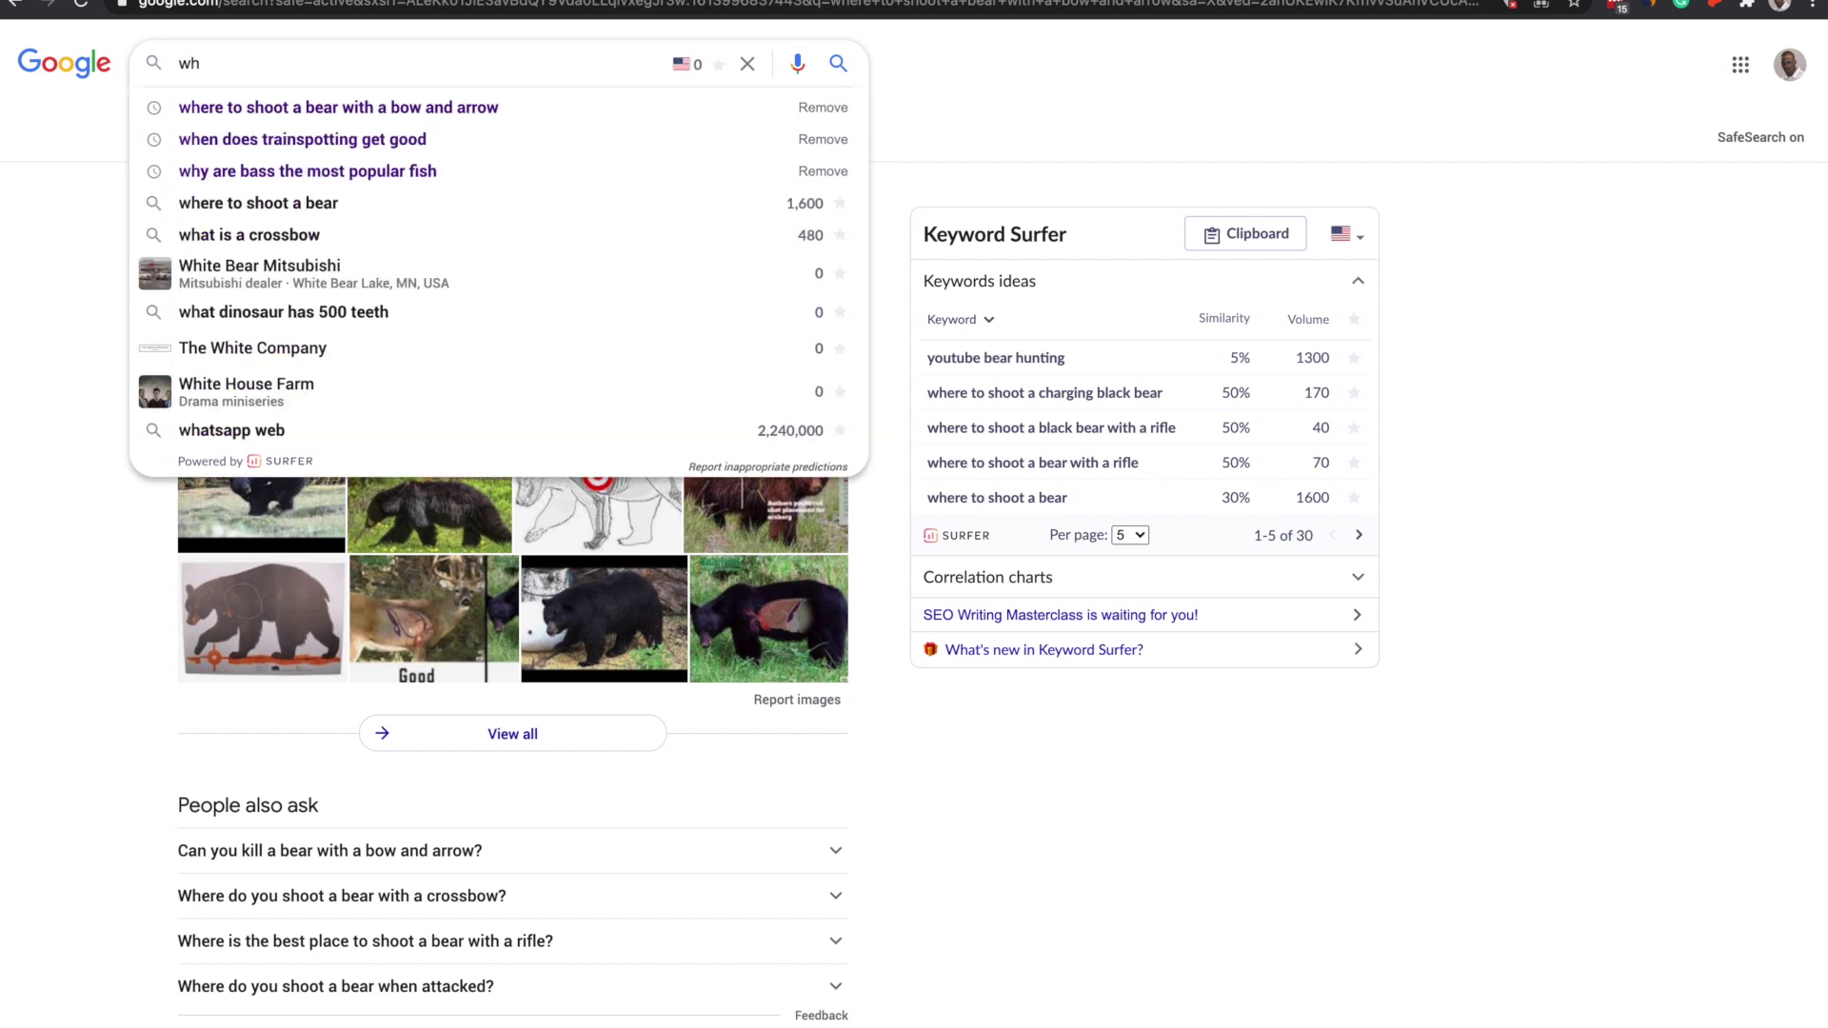
pyautogui.write('ere')
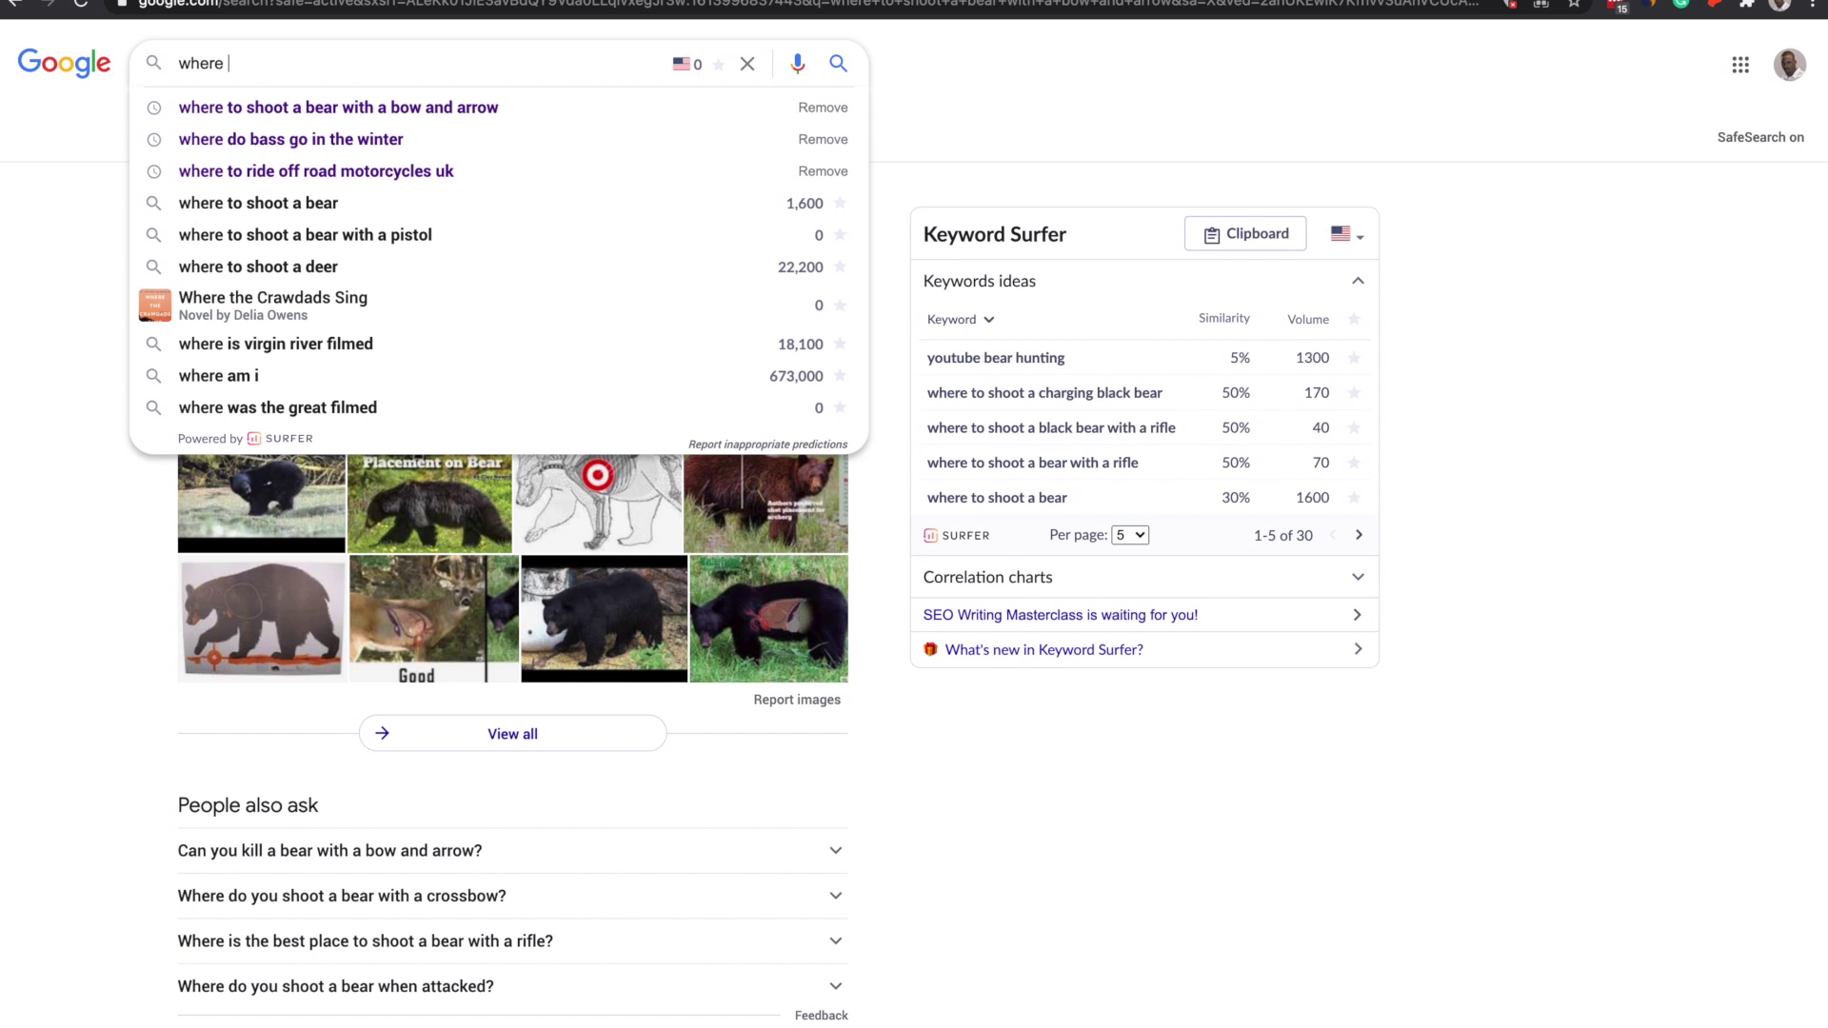
pyautogui.write(' do bear live')
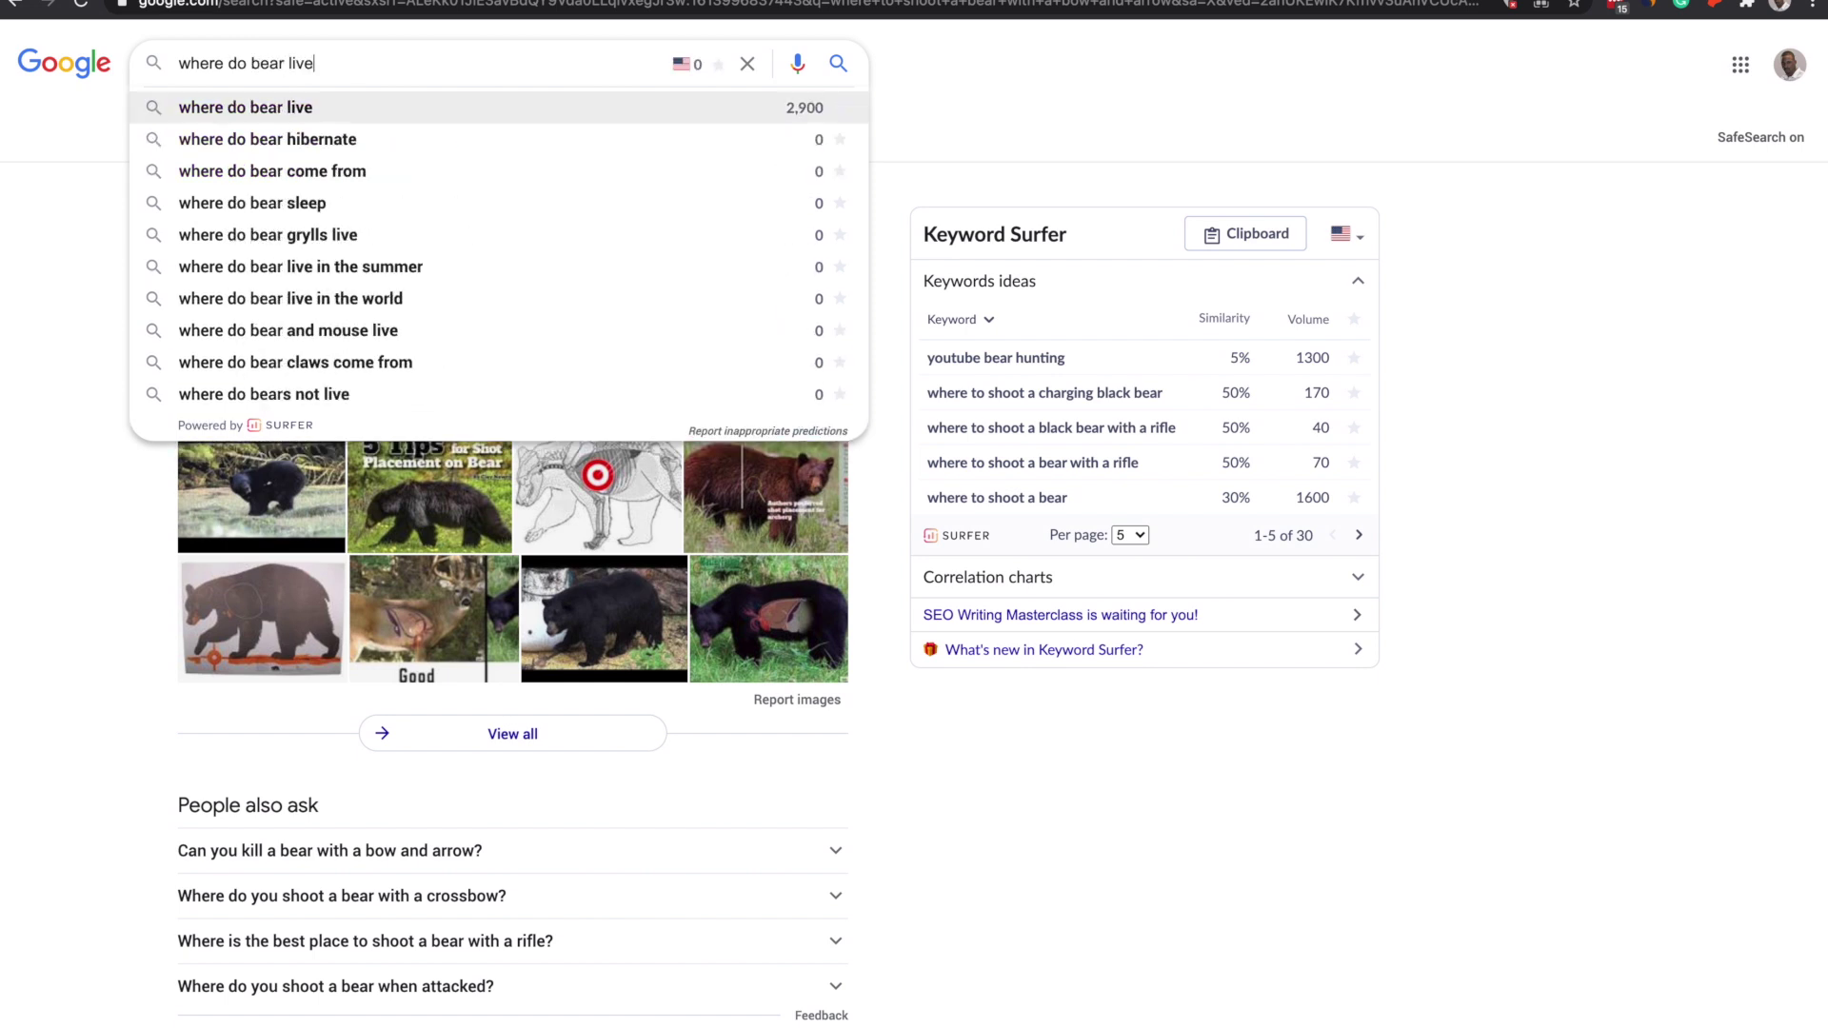
pyautogui.press('Down')
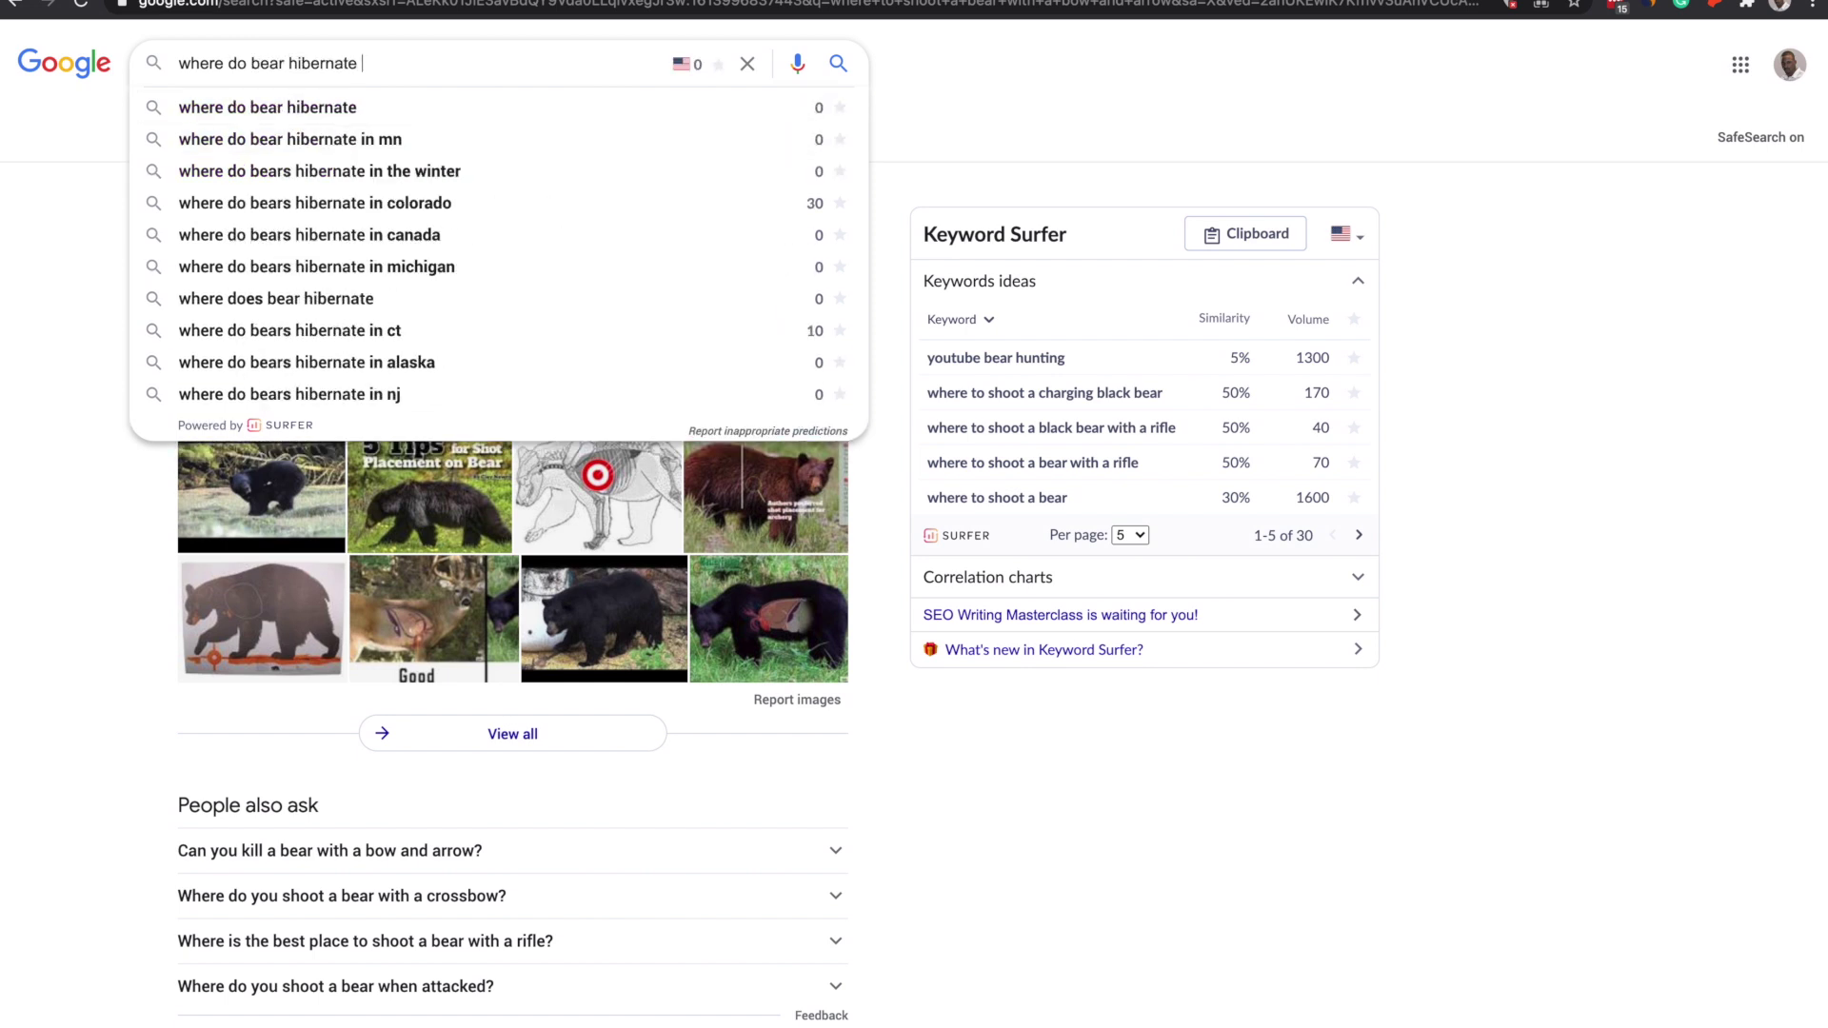
# Shorten the query to "where do bear" and try the letters a and b after it to explore more suggestions.
pyautogui.press('BackSpace')
pyautogui.press('BackSpace')
pyautogui.press('BackSpace')
pyautogui.press('BackSpace')
pyautogui.press('BackSpace')
pyautogui.press('BackSpace')
pyautogui.press('BackSpace')
pyautogui.press('BackSpace')
pyautogui.press('BackSpace')
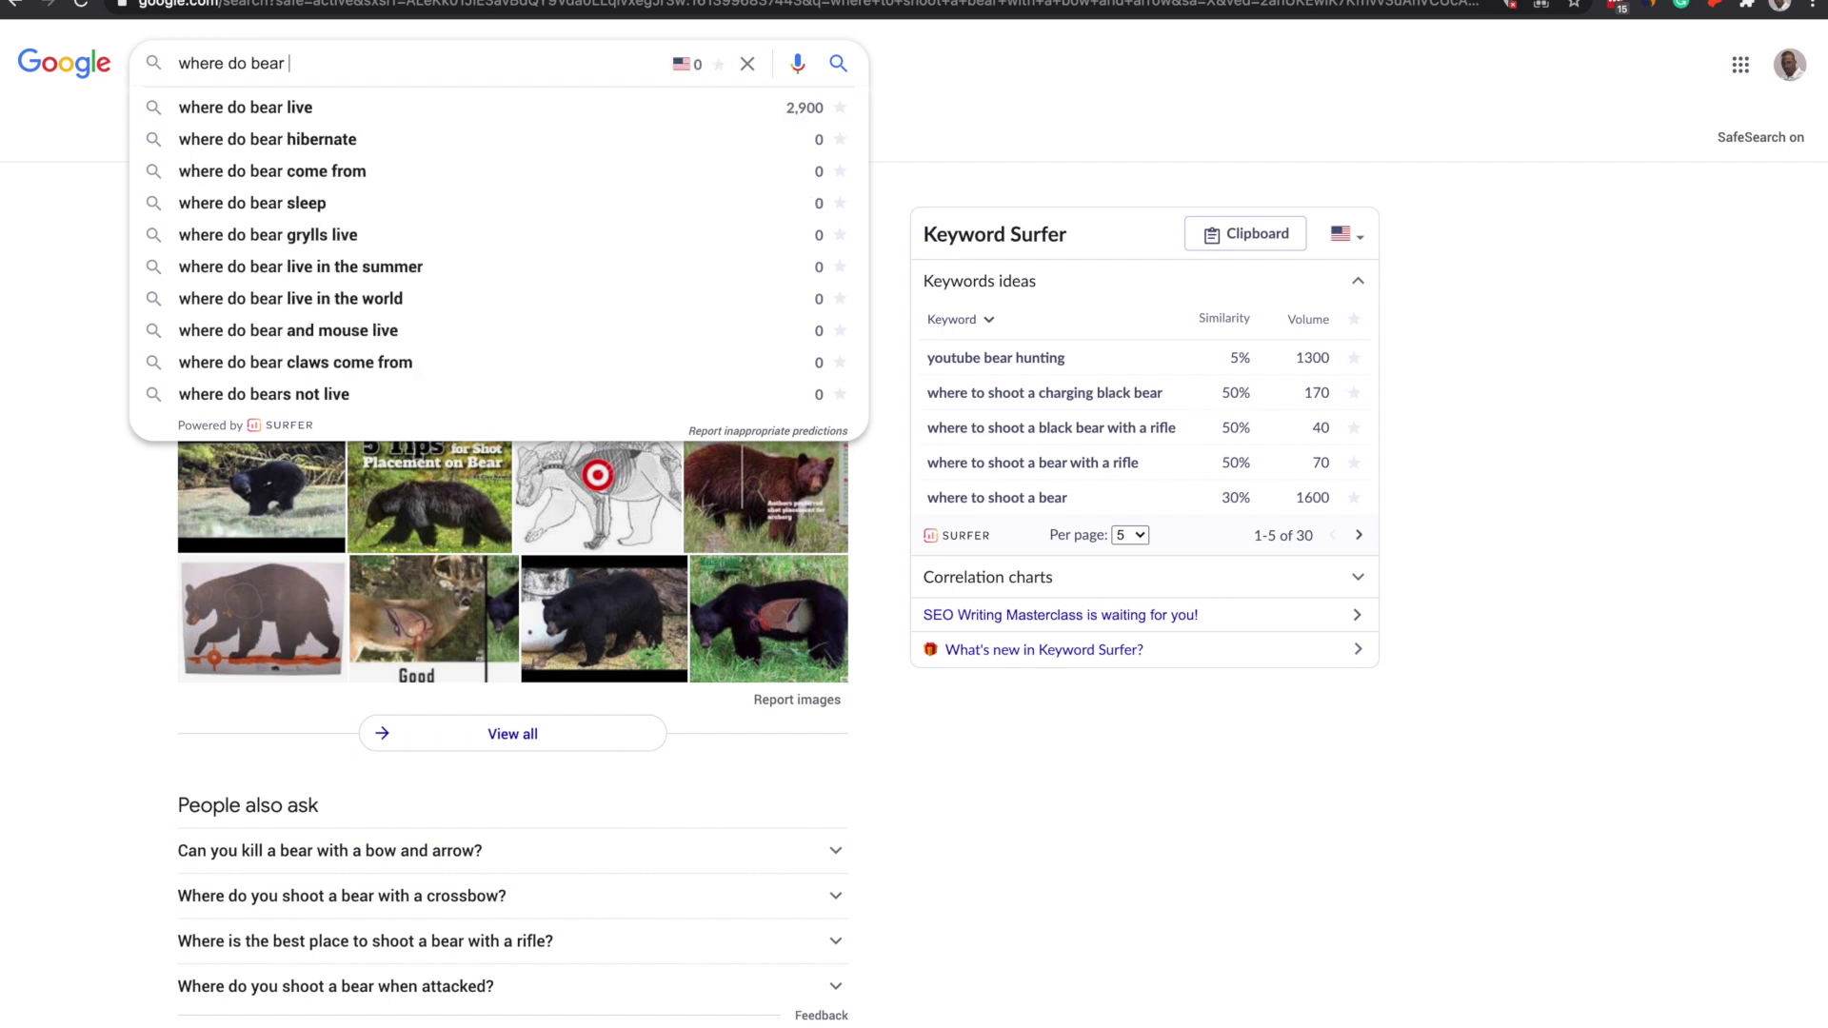
pyautogui.write('a')
pyautogui.press('BackSpace')
pyautogui.write('b')
# Replace the query with "what do b" to view the autocomplete suggestions.
pyautogui.press('BackSpace')
pyautogui.press('BackSpace')
pyautogui.press('BackSpace')
pyautogui.press('BackSpace')
pyautogui.press('BackSpace')
pyautogui.press('BackSpace')
pyautogui.press('BackSpace')
pyautogui.press('BackSpace')
pyautogui.press('BackSpace')
pyautogui.press('BackSpace')
pyautogui.press('BackSpace')
pyautogui.press('BackSpace')
pyautogui.press('BackSpace')
pyautogui.press('BackSpace')
pyautogui.press('BackSpace')
pyautogui.press('BackSpace')
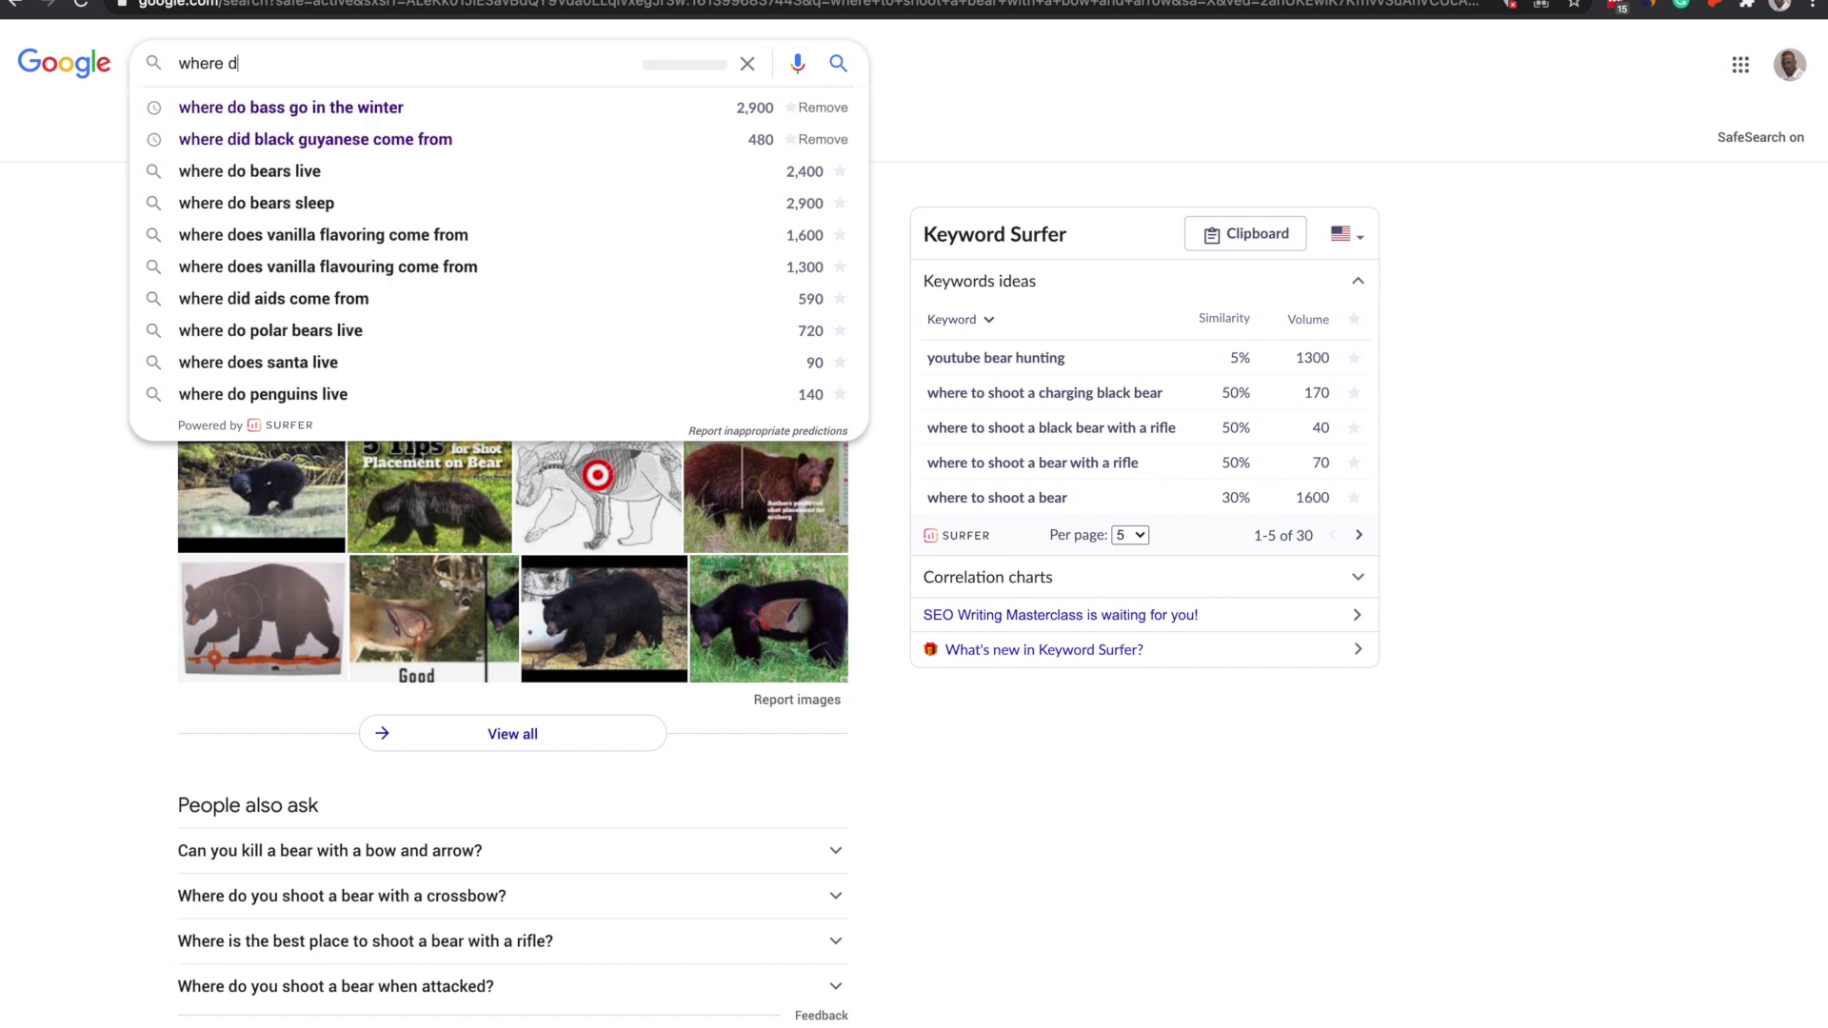
pyautogui.write('what do')
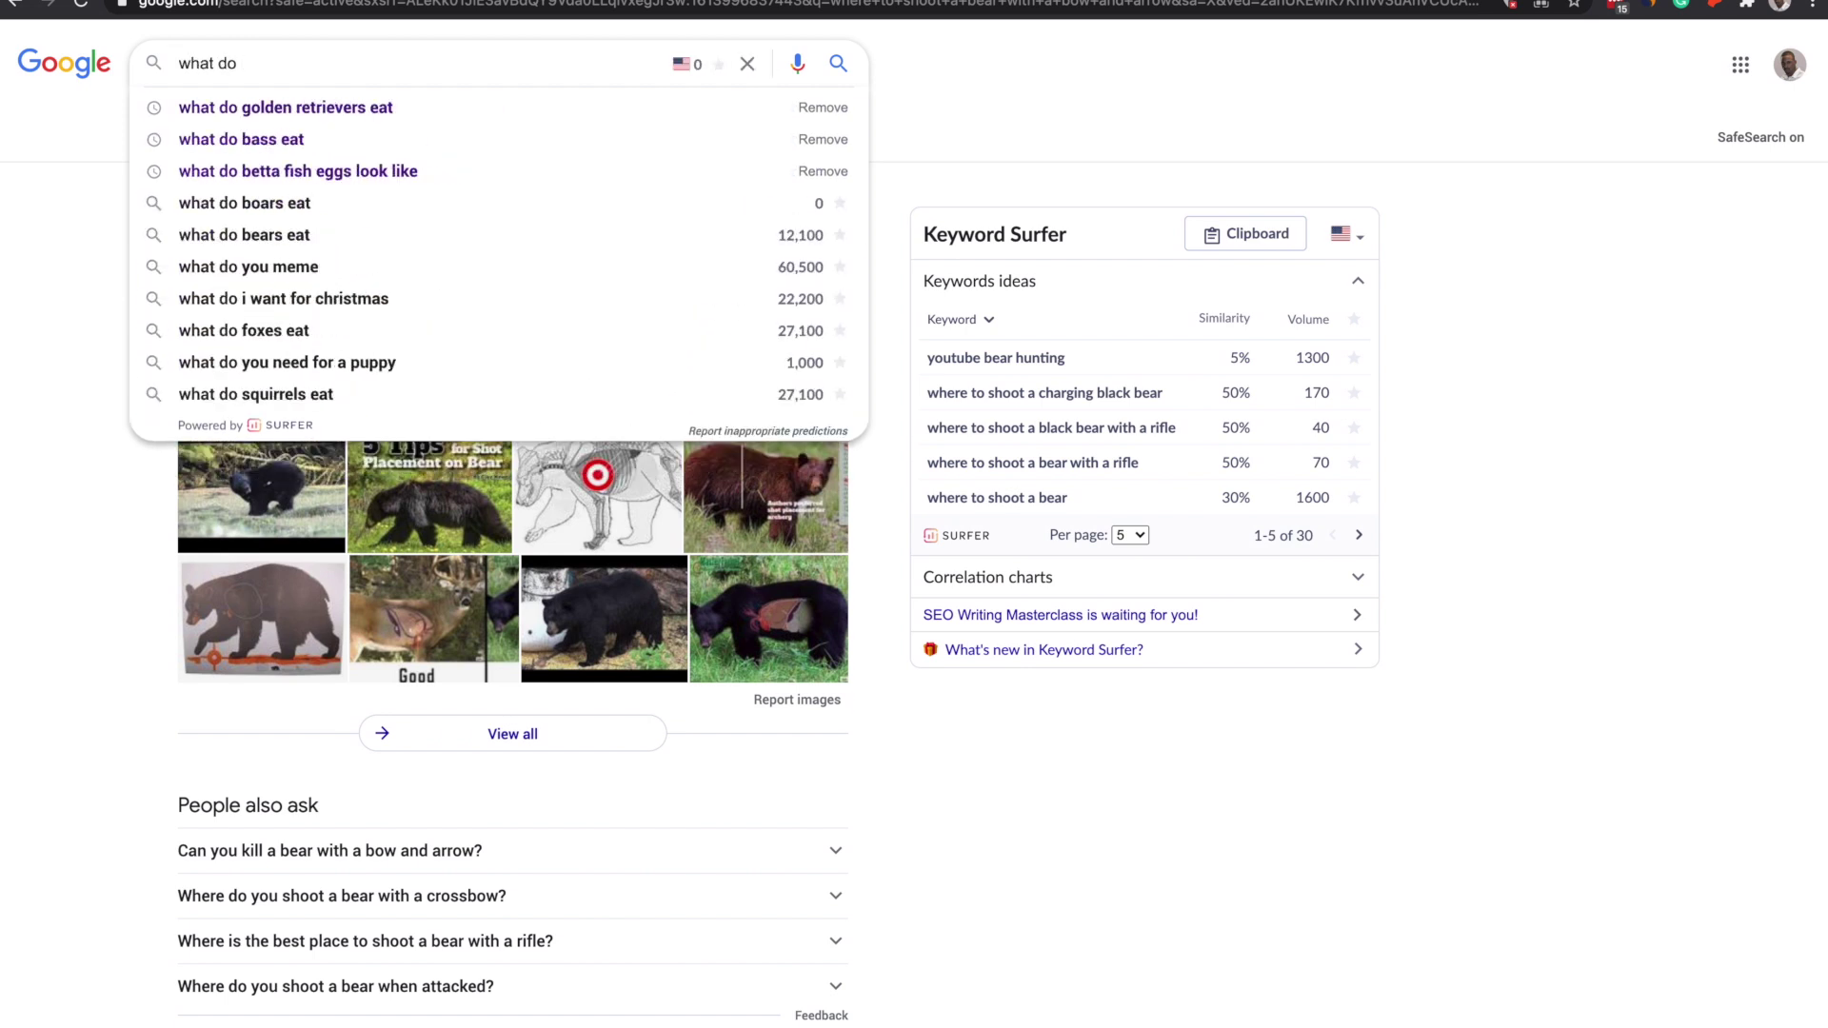
pyautogui.write(' b')
# Change the query to "what bears" and review the suggested questions.
pyautogui.press('BackSpace')
pyautogui.press('BackSpace')
pyautogui.press('BackSpace')
pyautogui.press('BackSpace')
pyautogui.write('bears')
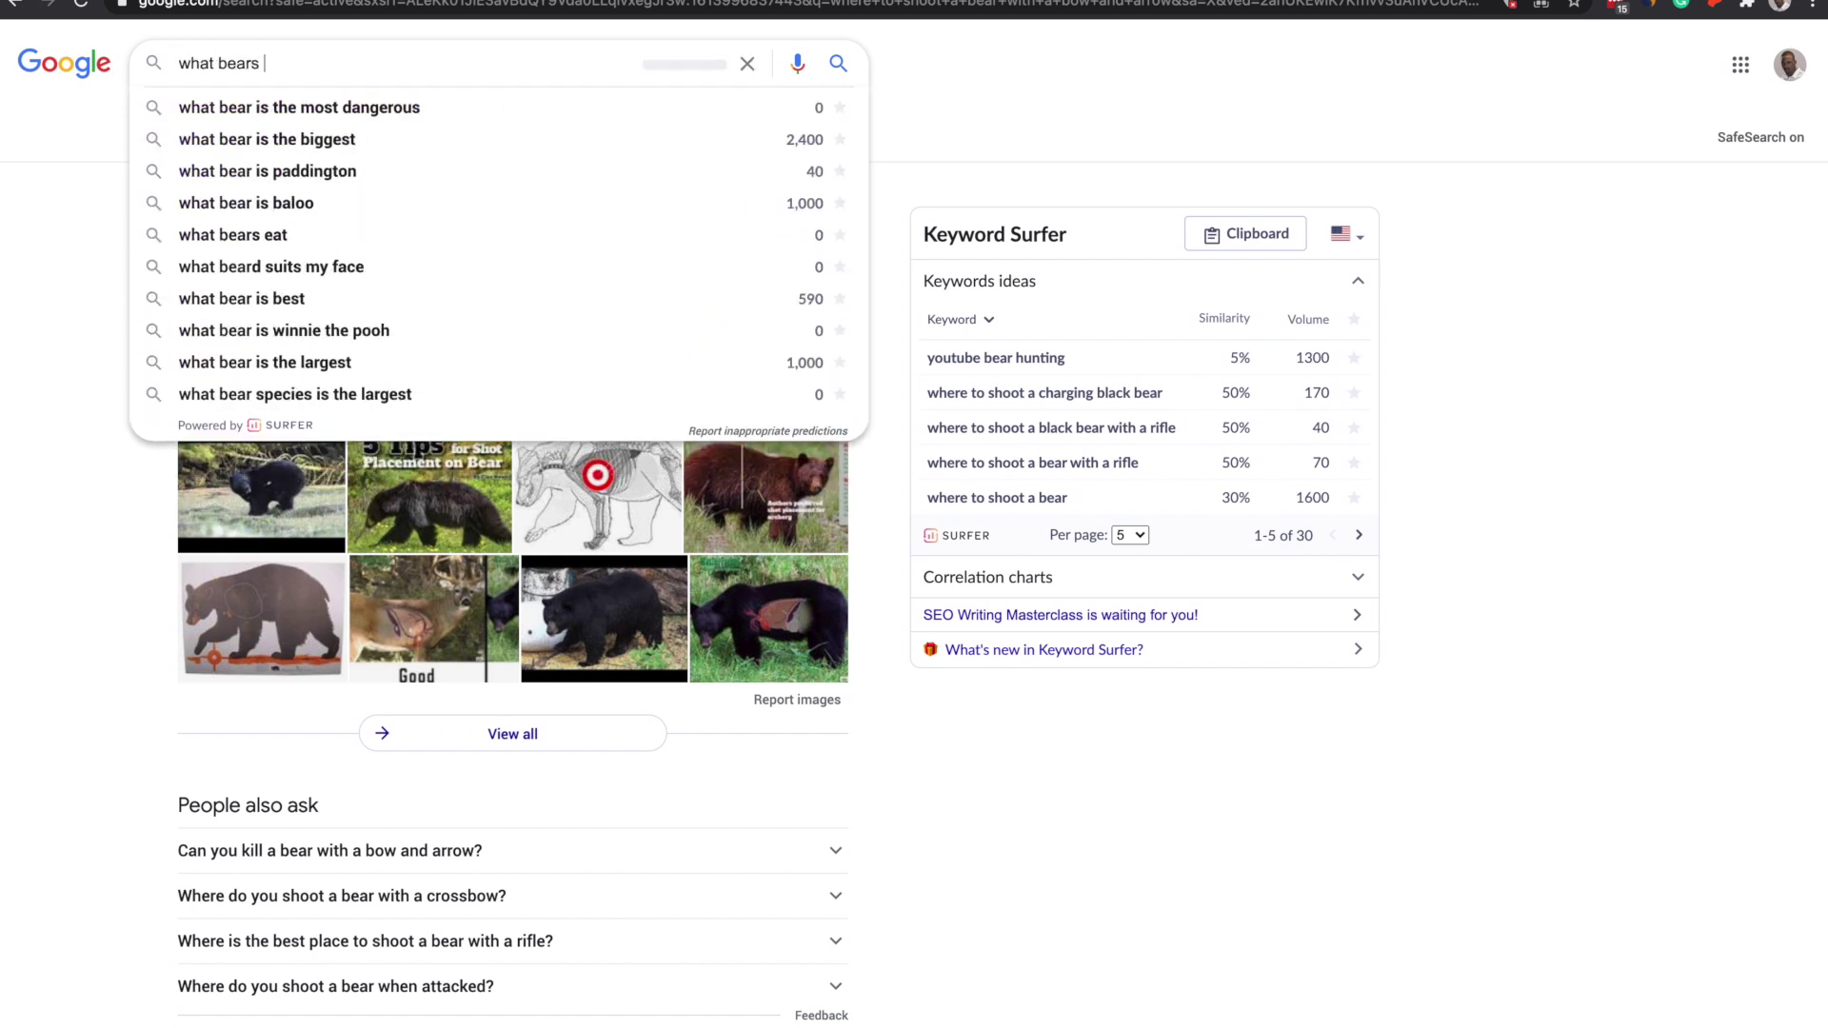
# Change the query to "what * bear" to try a wildcard between the question word and the topic.
pyautogui.press('BackSpace')
pyautogui.press('BackSpace')
pyautogui.press('BackSpace')
pyautogui.press('BackSpace')
pyautogui.press('BackSpace')
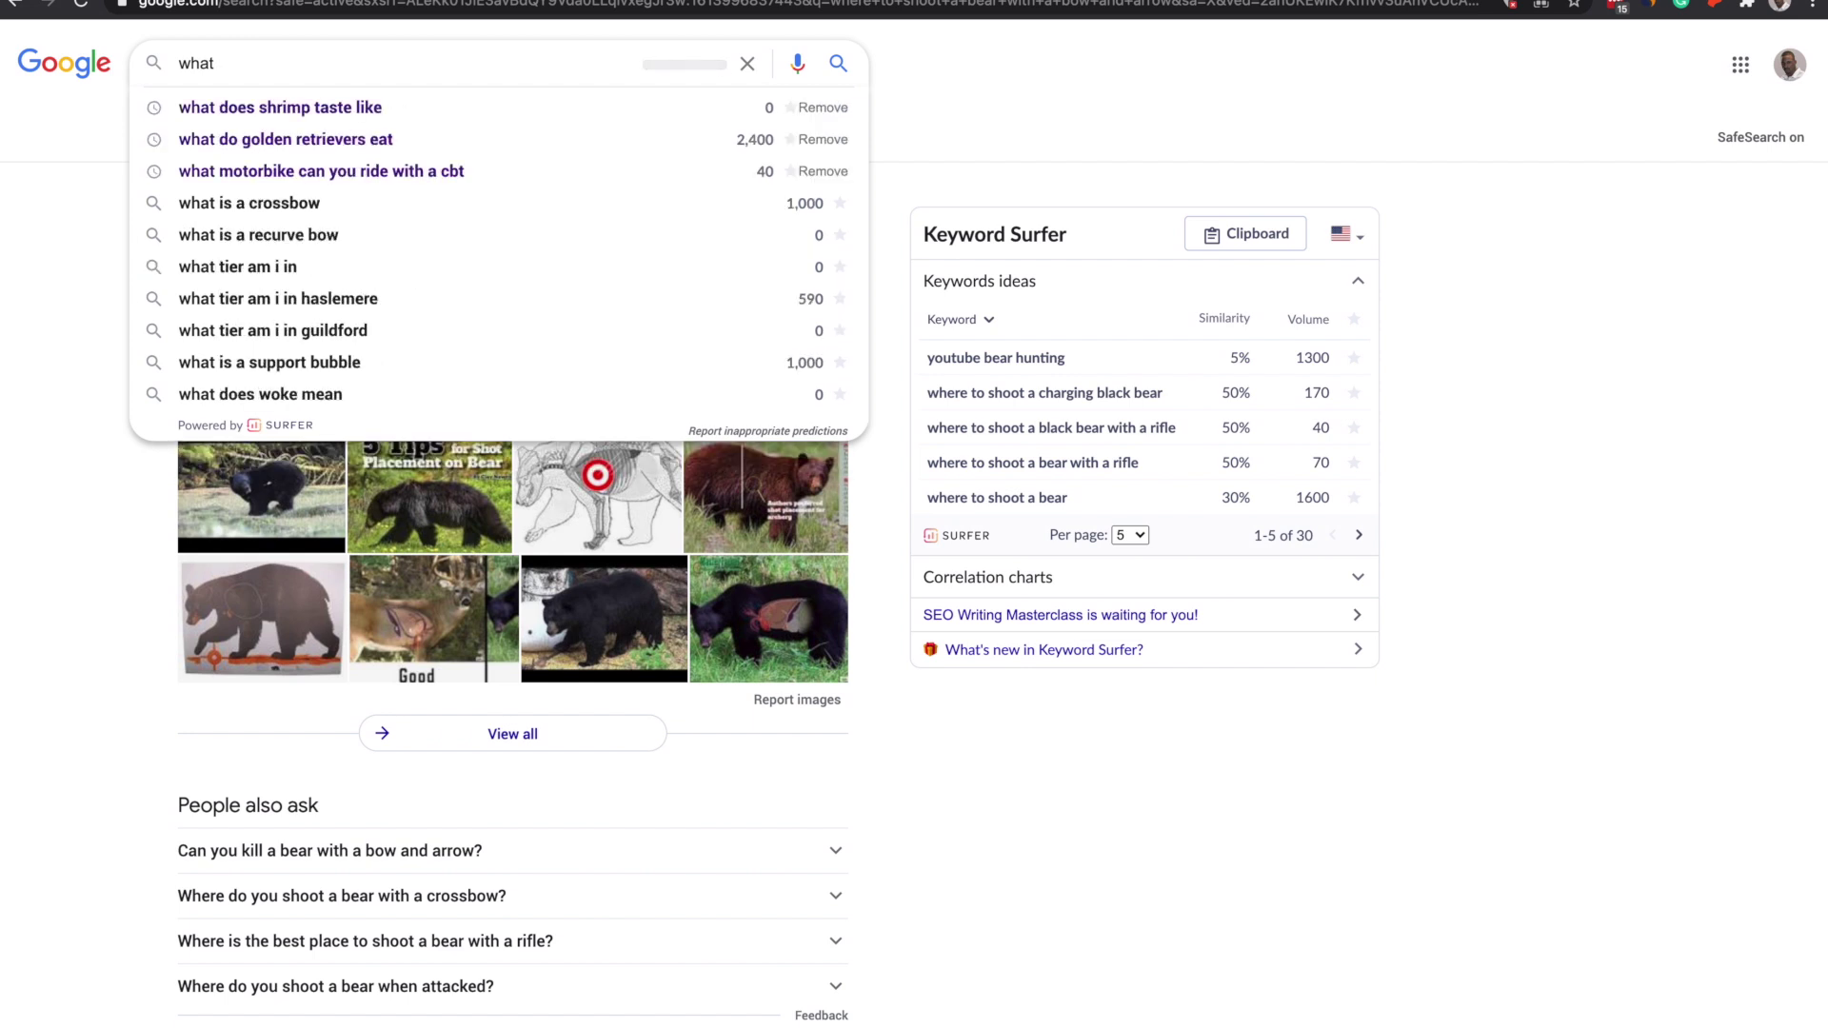
pyautogui.write('* bear')
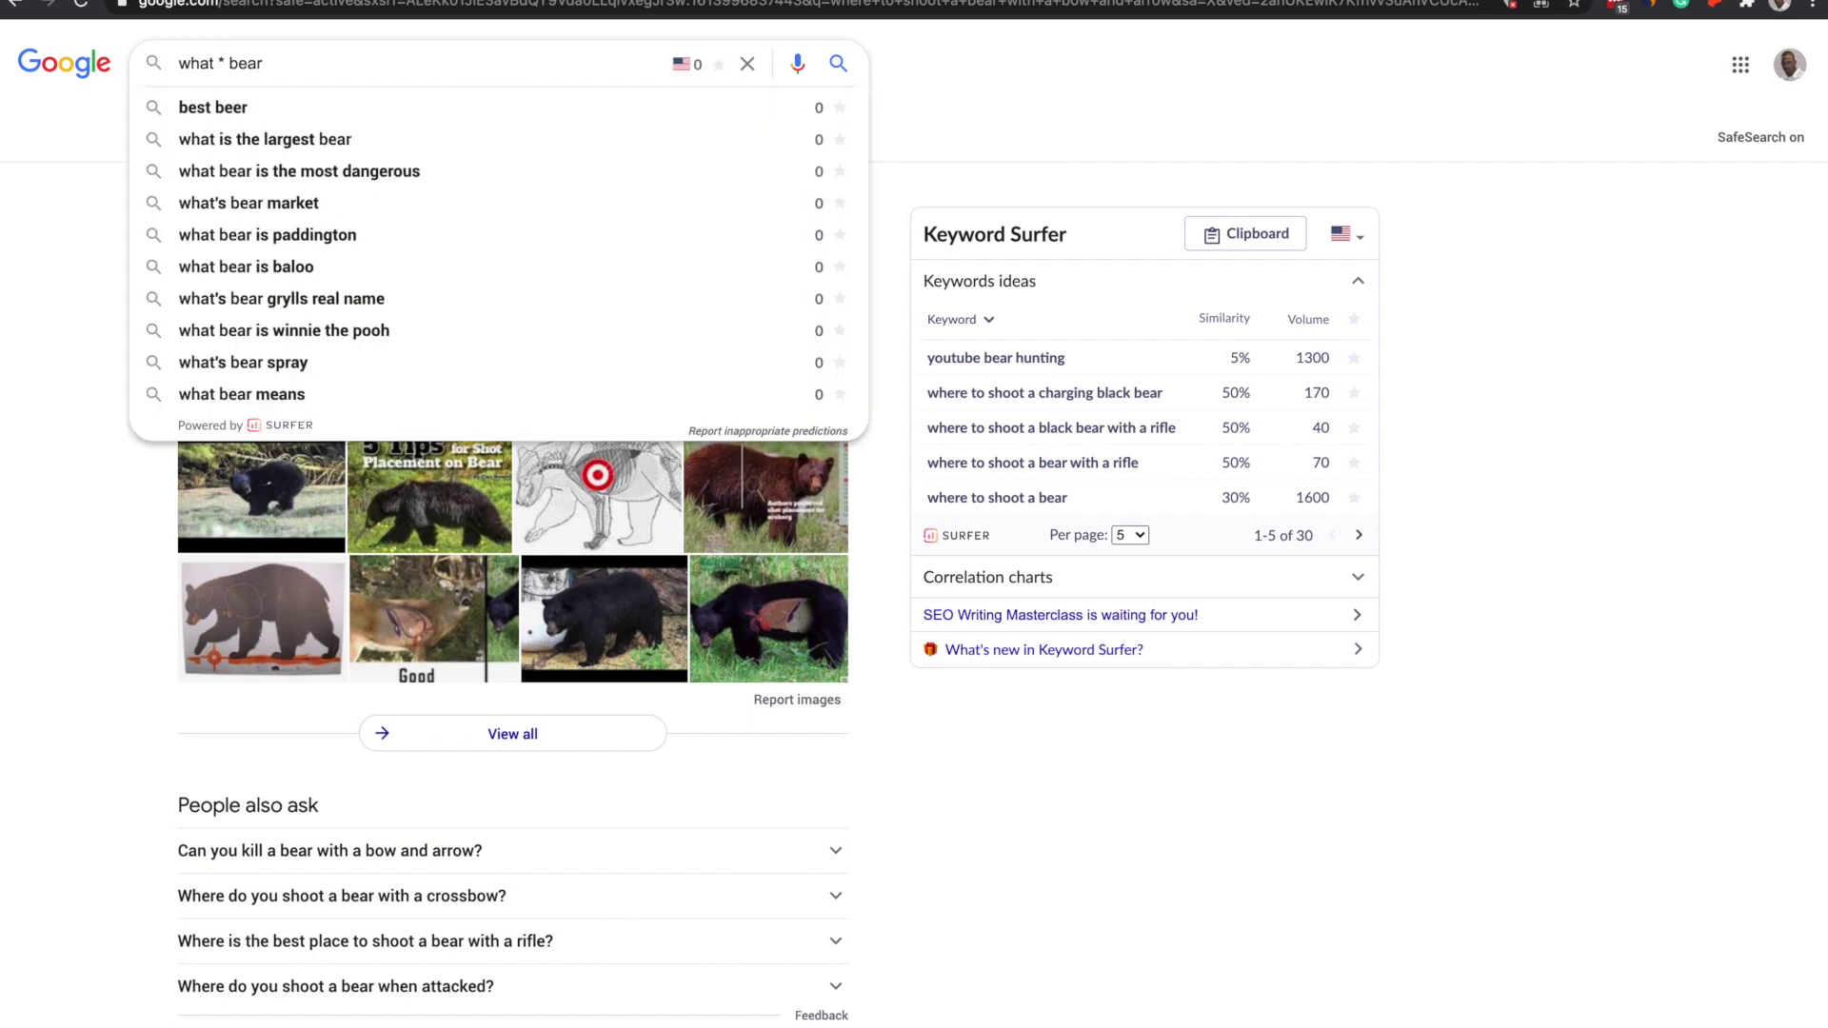
# Replace the wildcard query with "what do bears a" to view the question suggestions for the letter a.
pyautogui.press('BackSpace')
pyautogui.press('BackSpace')
pyautogui.press('BackSpace')
pyautogui.press('BackSpace')
pyautogui.press('BackSpace')
pyautogui.press('BackSpace')
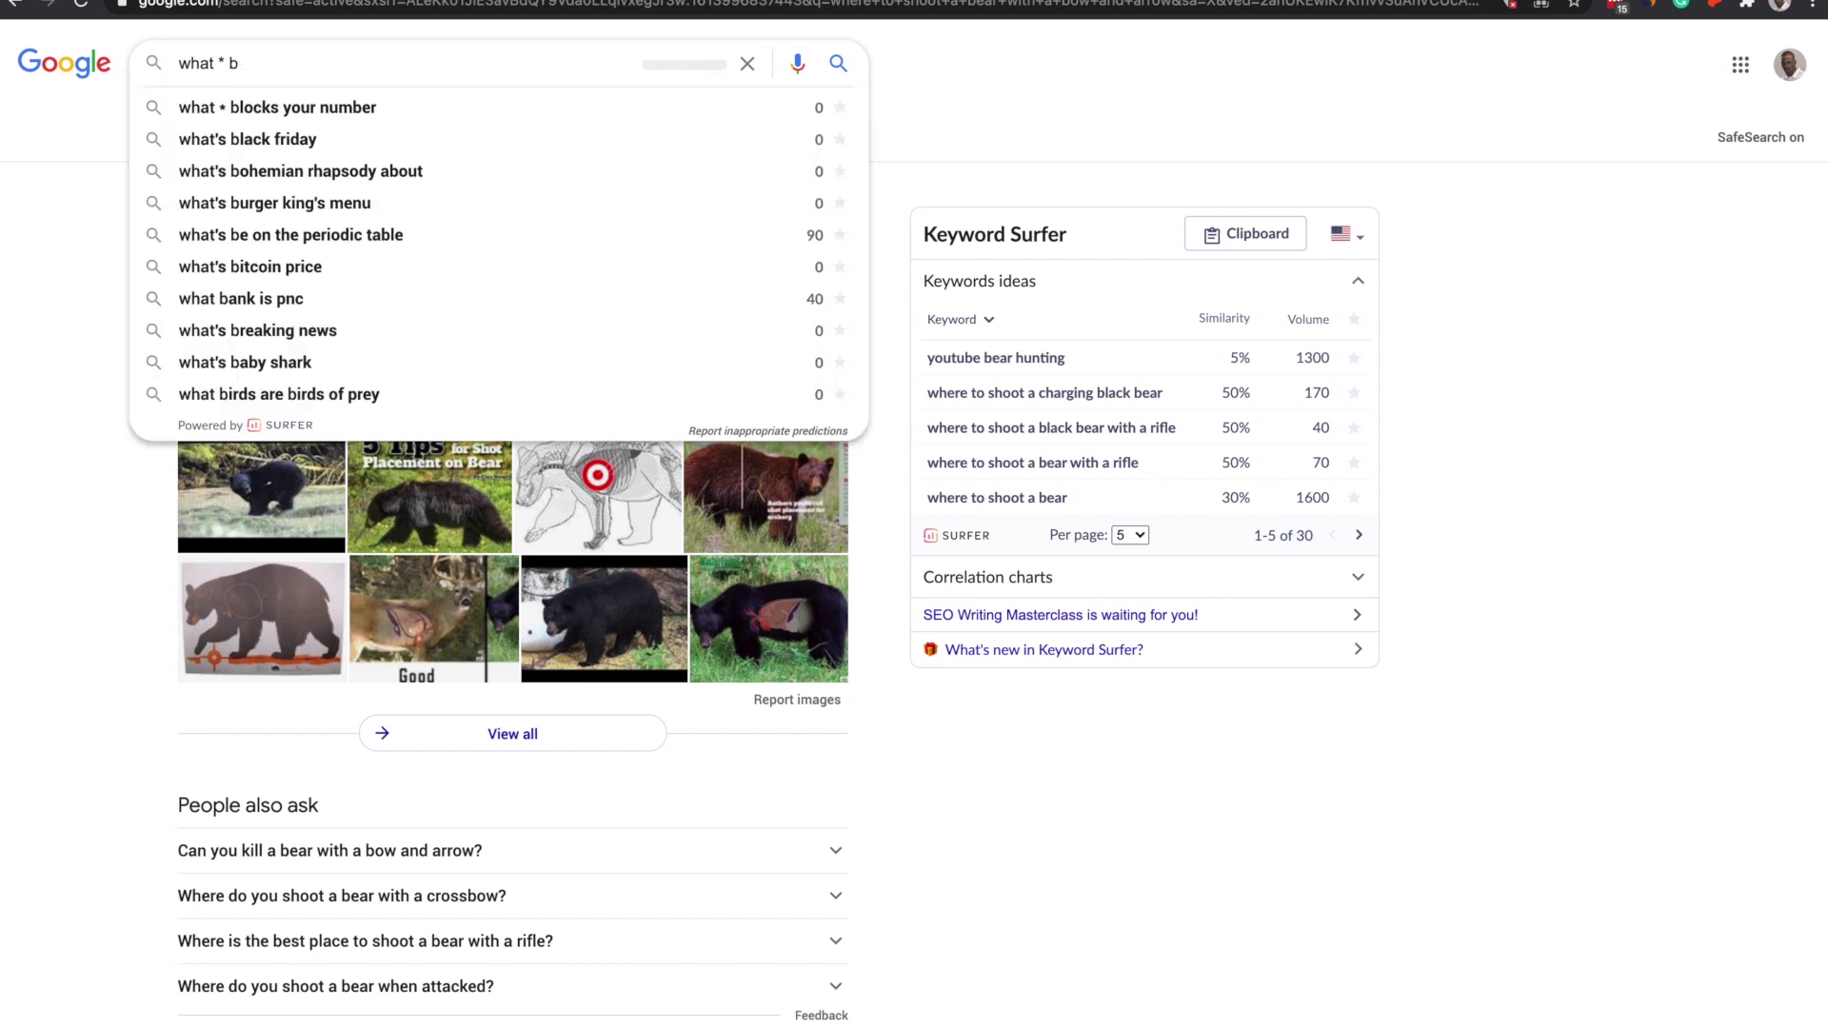
pyautogui.write('do bears a')
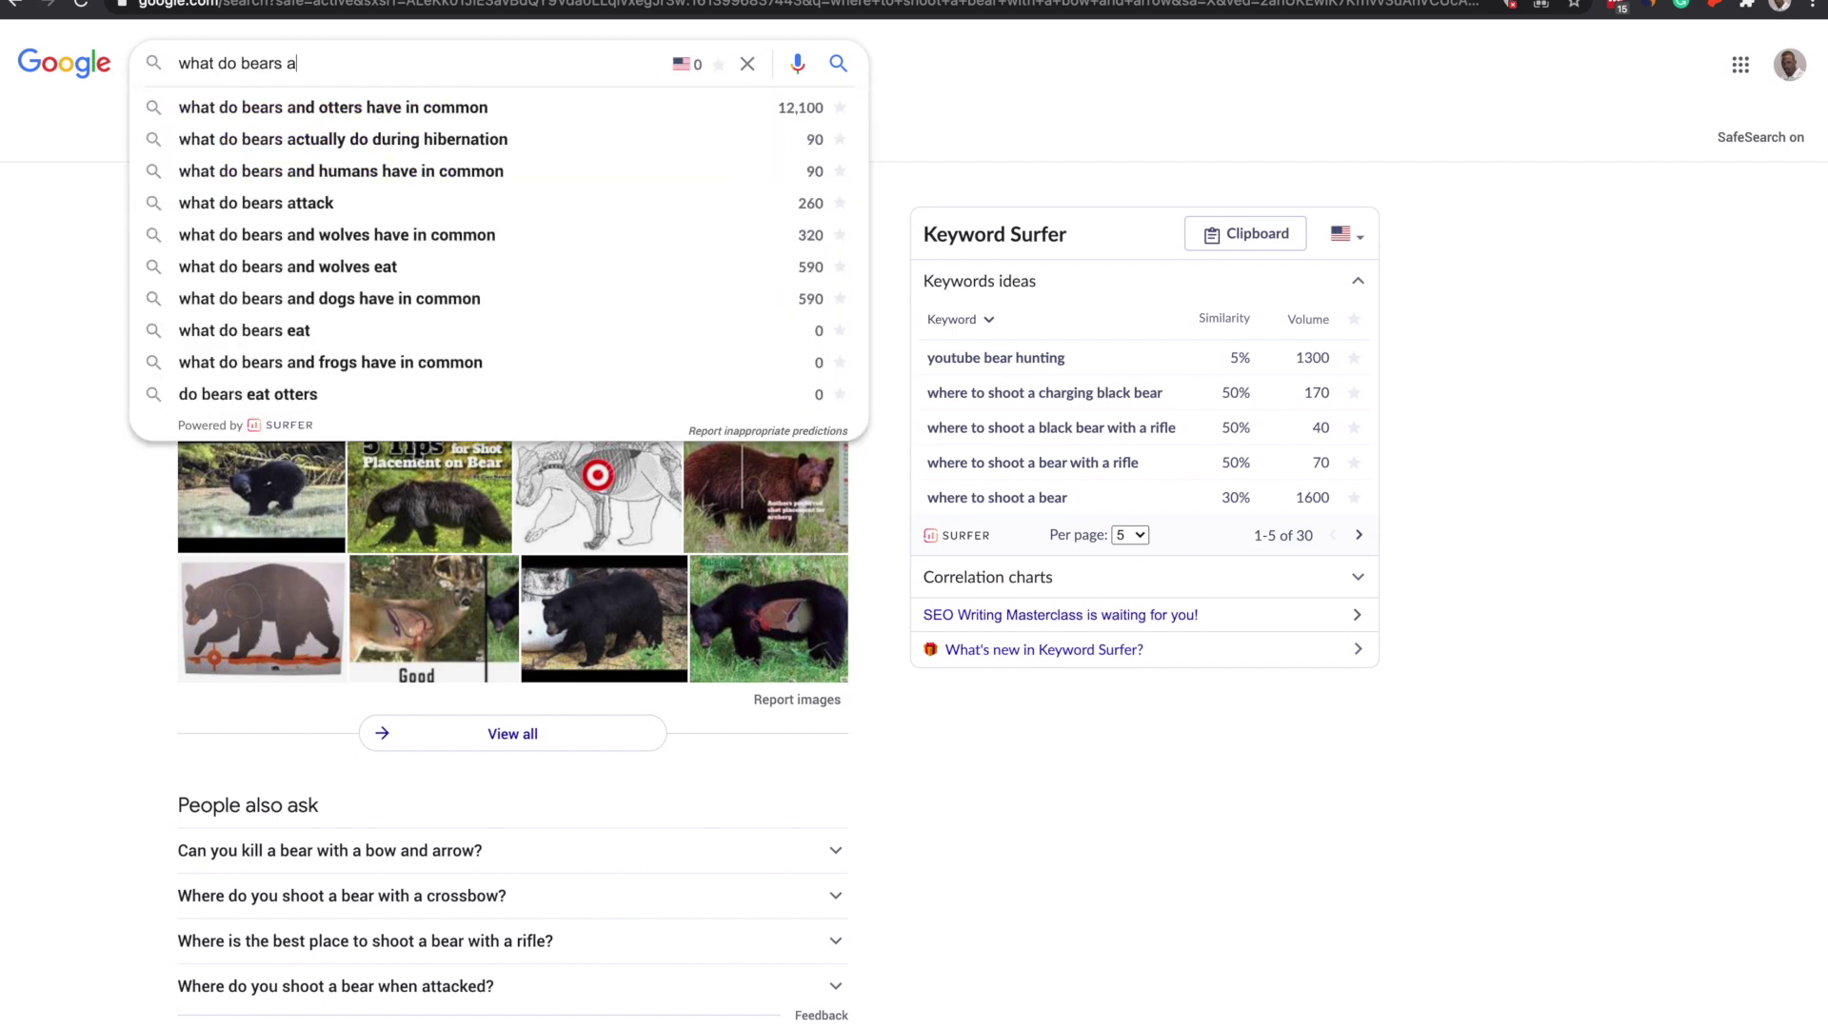
# Try the endings b, ab, ac and ad after "what do bears" to explore more suggestions, then clear the ending.
pyautogui.press('BackSpace')
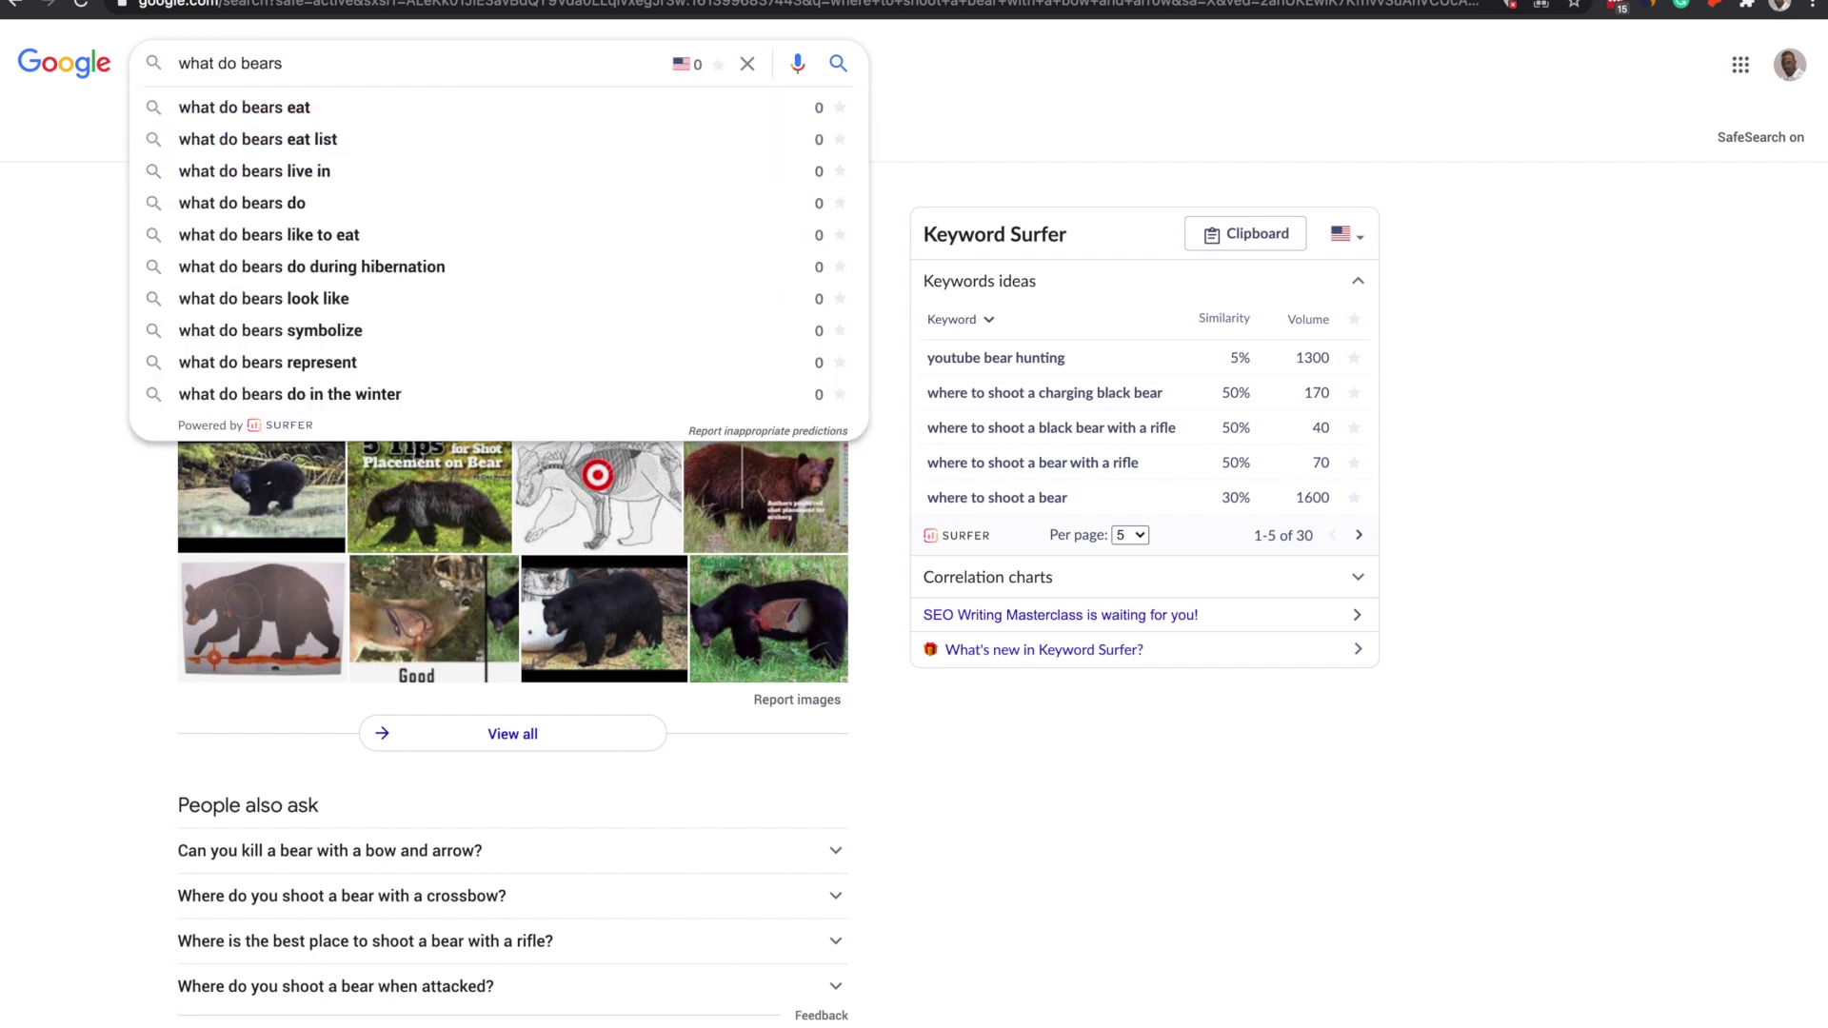
pyautogui.write('b')
pyautogui.press('BackSpace')
pyautogui.write('ab')
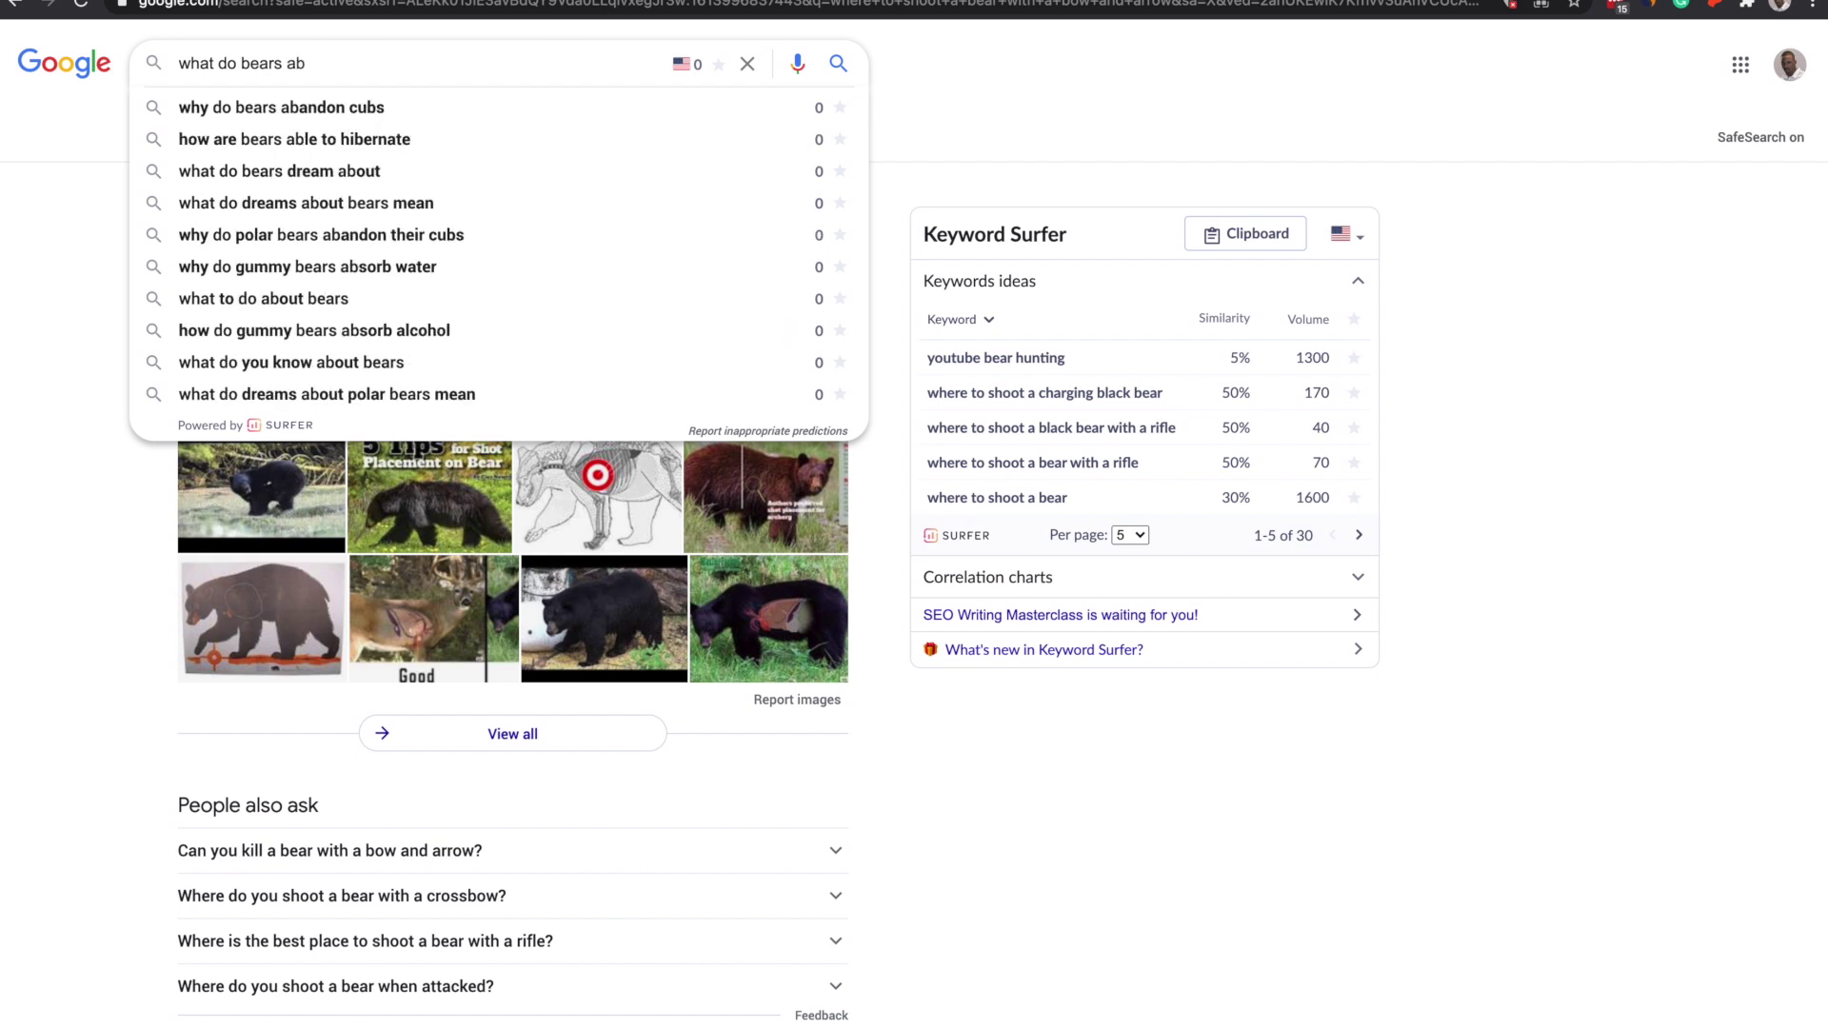
pyautogui.press('BackSpace')
pyautogui.write('c')
pyautogui.press('BackSpace')
pyautogui.write('d')
pyautogui.press('BackSpace')
pyautogui.press('BackSpace')
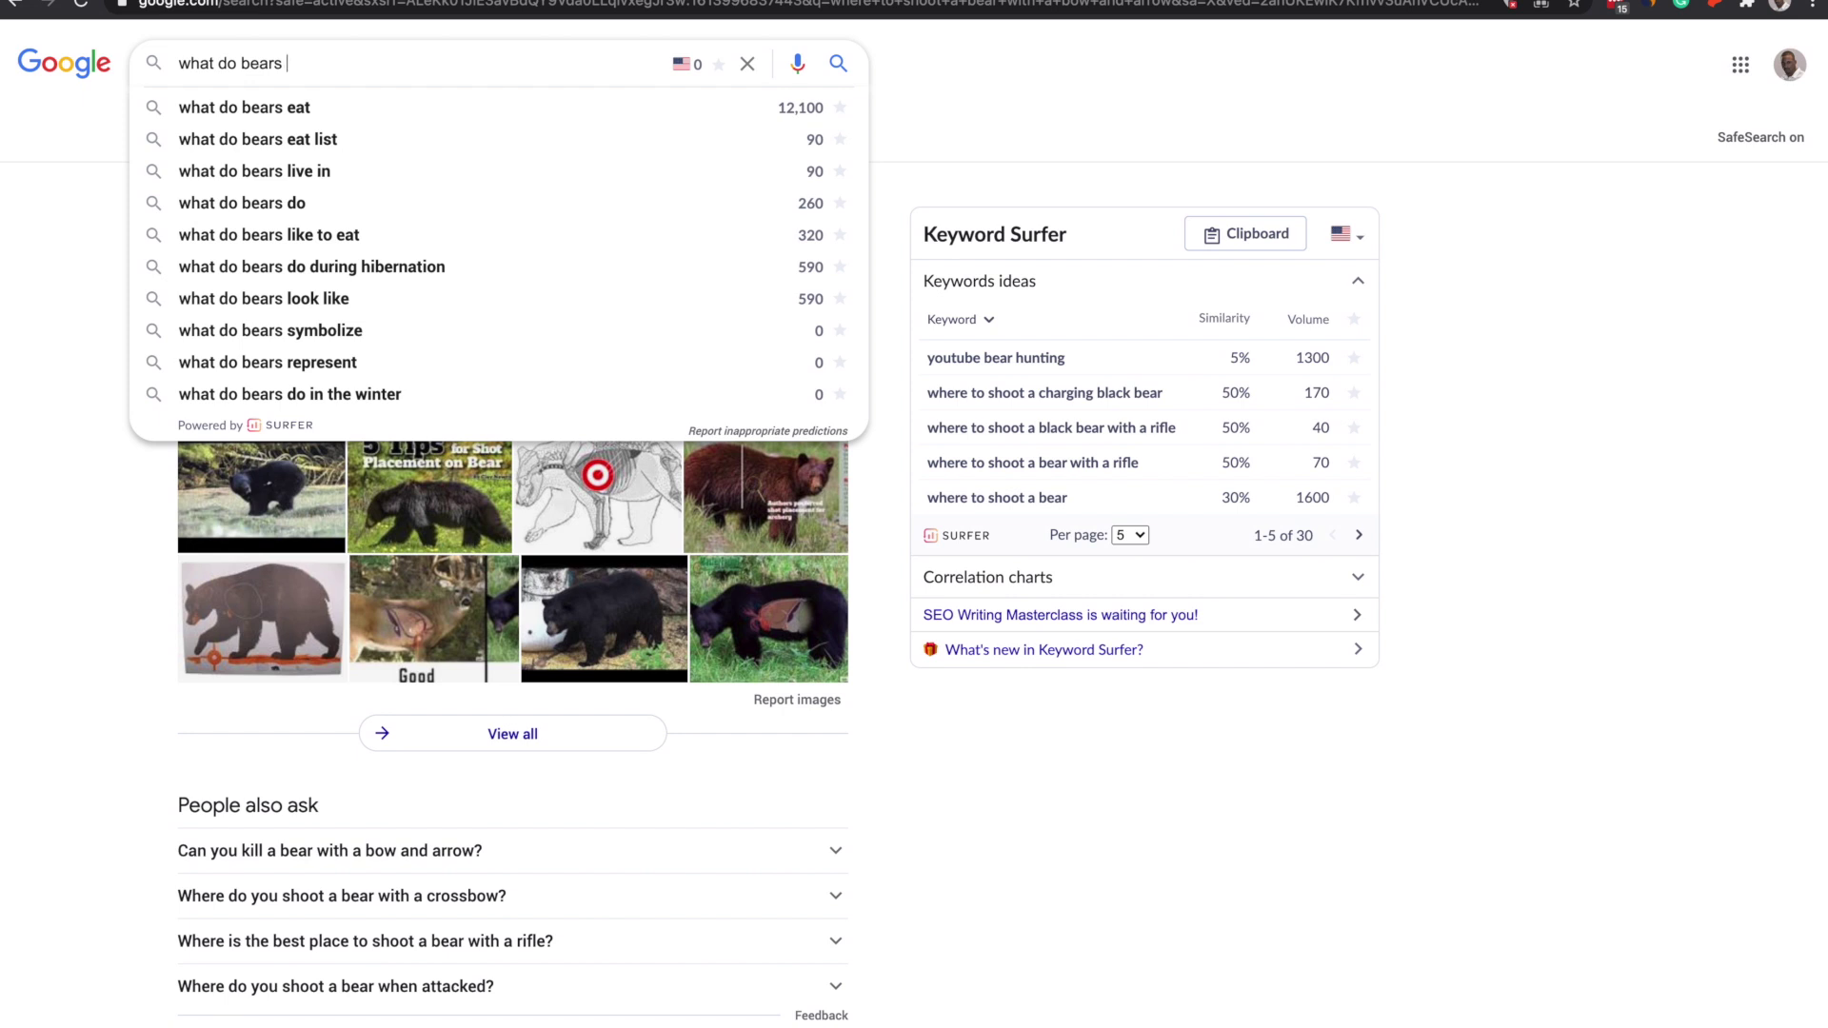
# Search for the suggested question "what do bears live in" and skim the results.
pyautogui.press('Down')
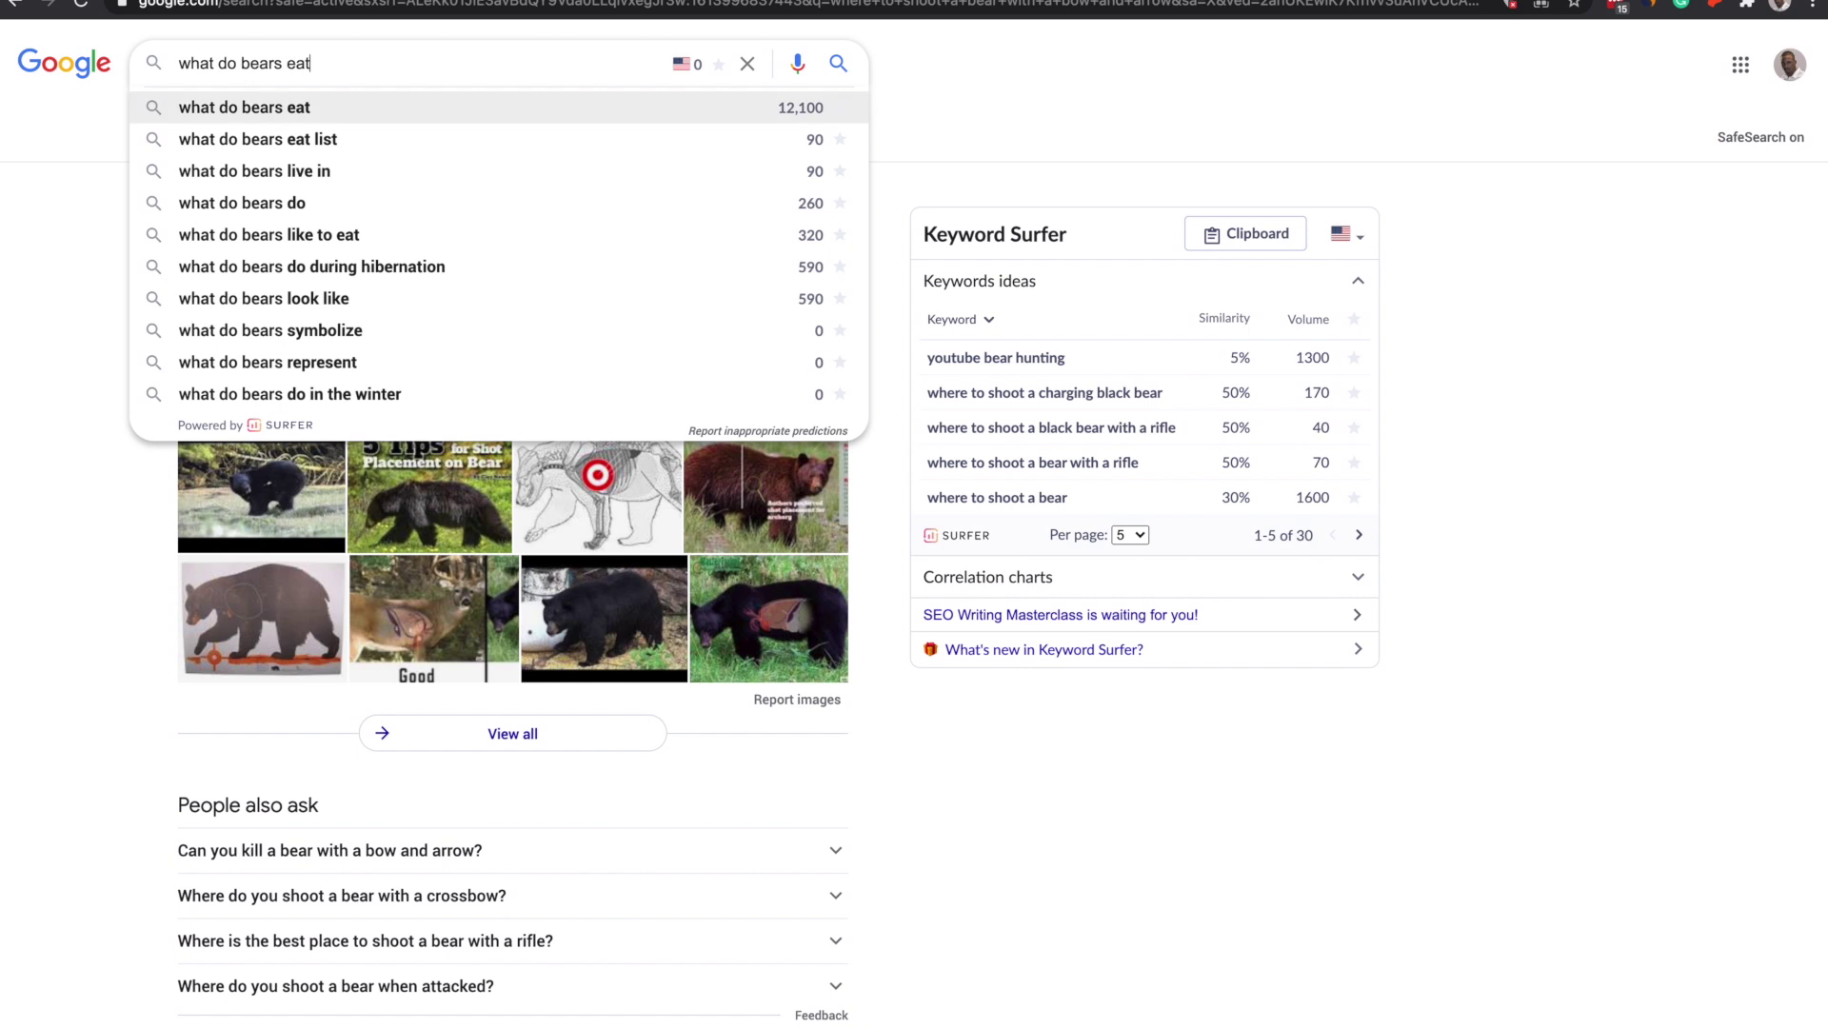
pyautogui.press('Down')
pyautogui.press('Down')
pyautogui.press('Down')
pyautogui.press('Up')
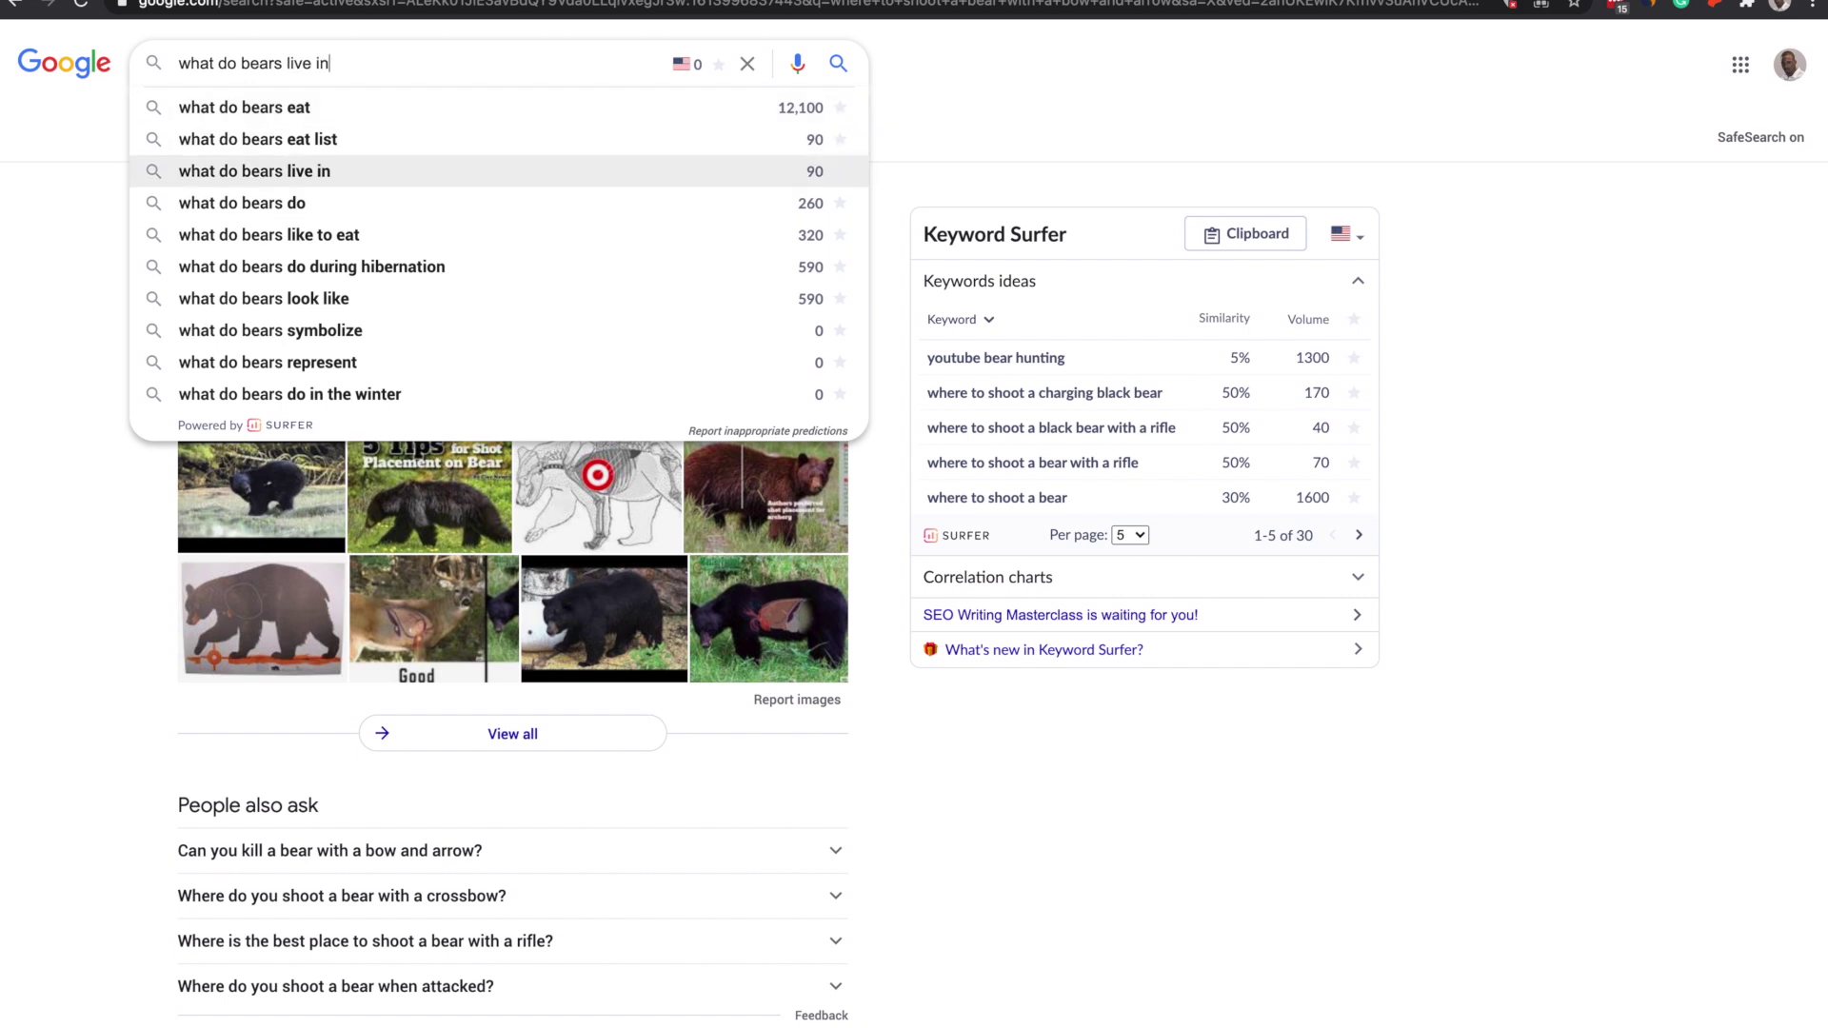
pyautogui.press('Return')
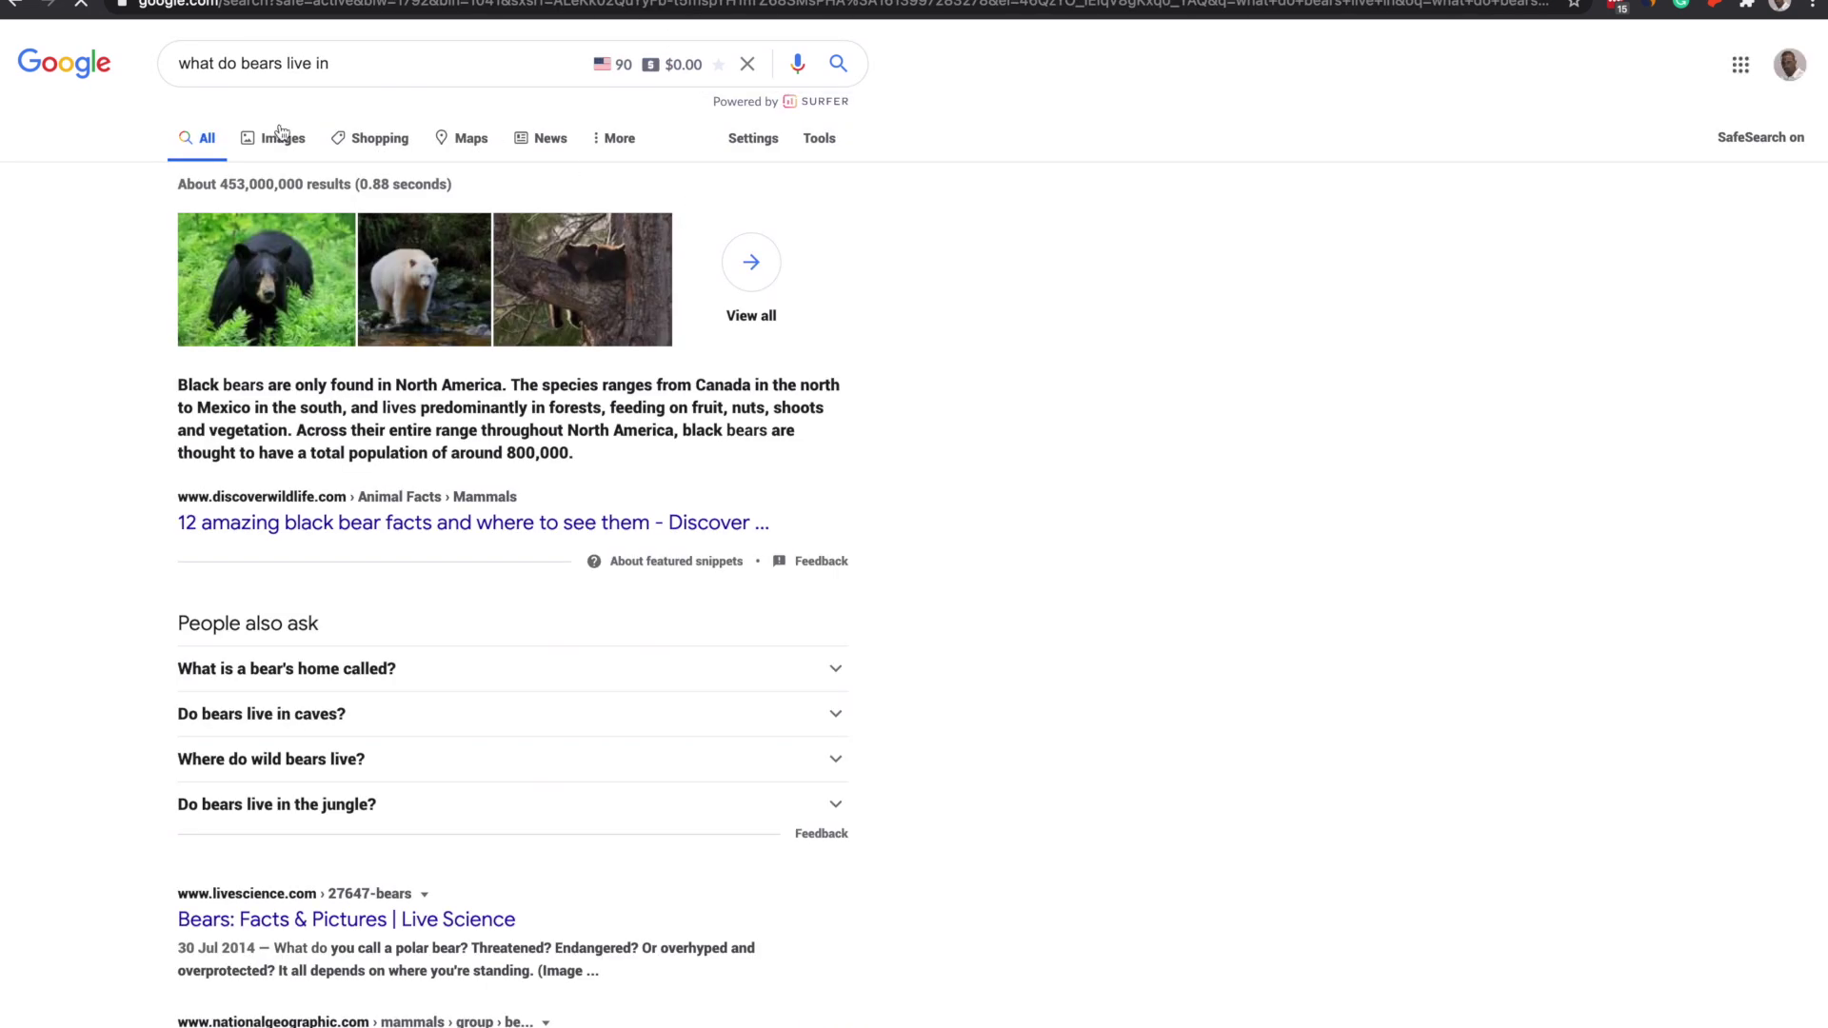
pyautogui.scroll(-2, 381, 286)
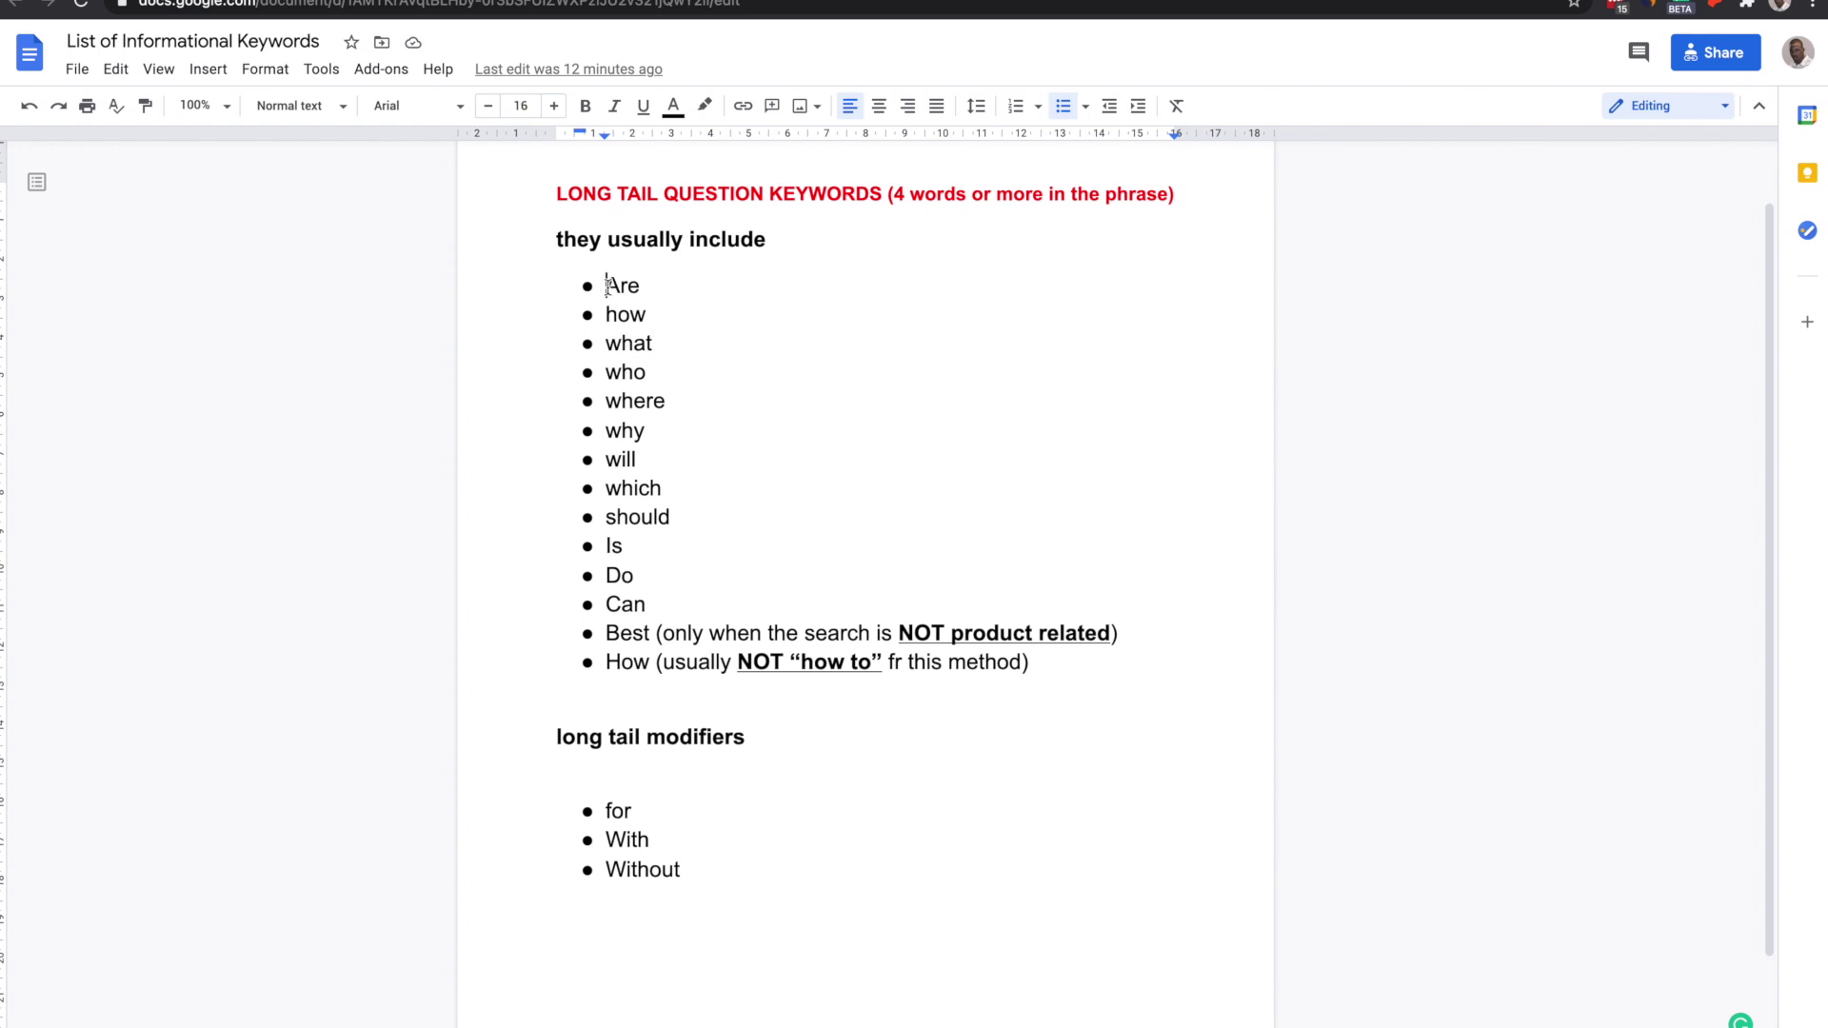
# Check the question word "Are" in the Google Docs keyword list and replace the Google query with "are bears a".
pyautogui.moveTo(607, 286); pyautogui.dragTo(657, 289)
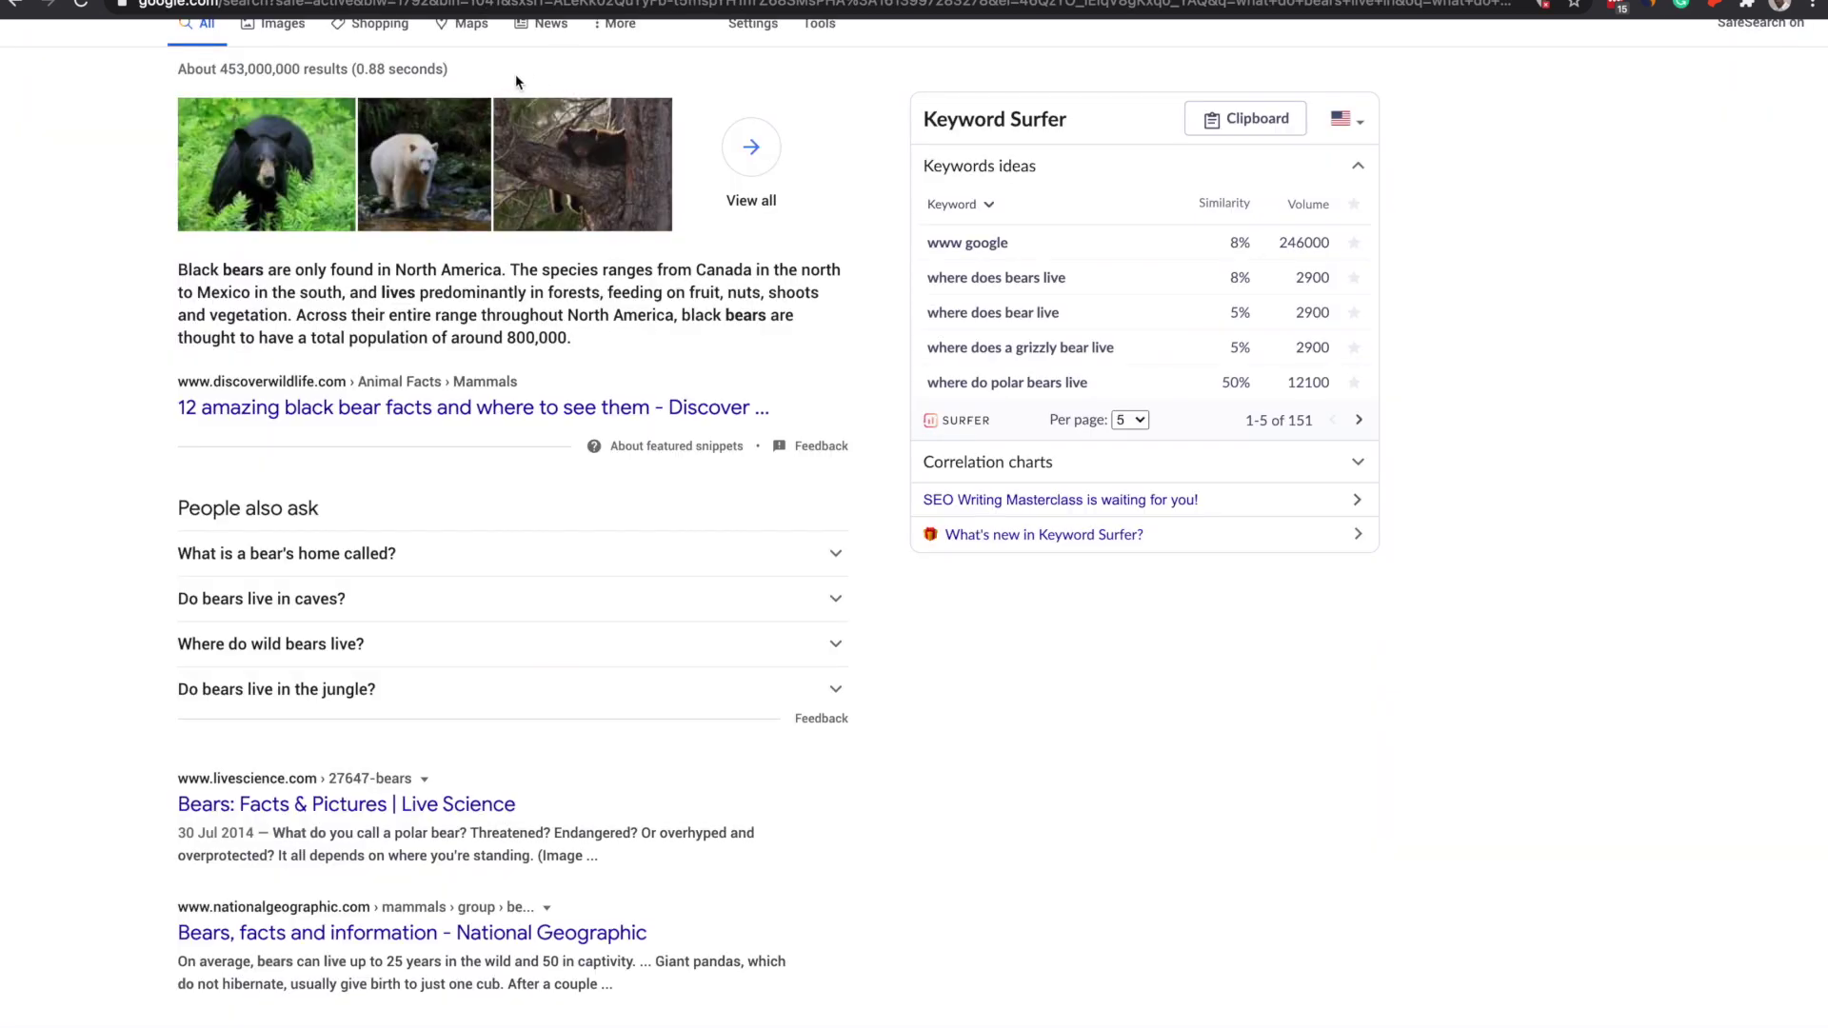
pyautogui.scroll(2, 516, 82)
pyautogui.click(511, 70)
pyautogui.hotkey('ctrl', 'a')
pyautogui.write('a')
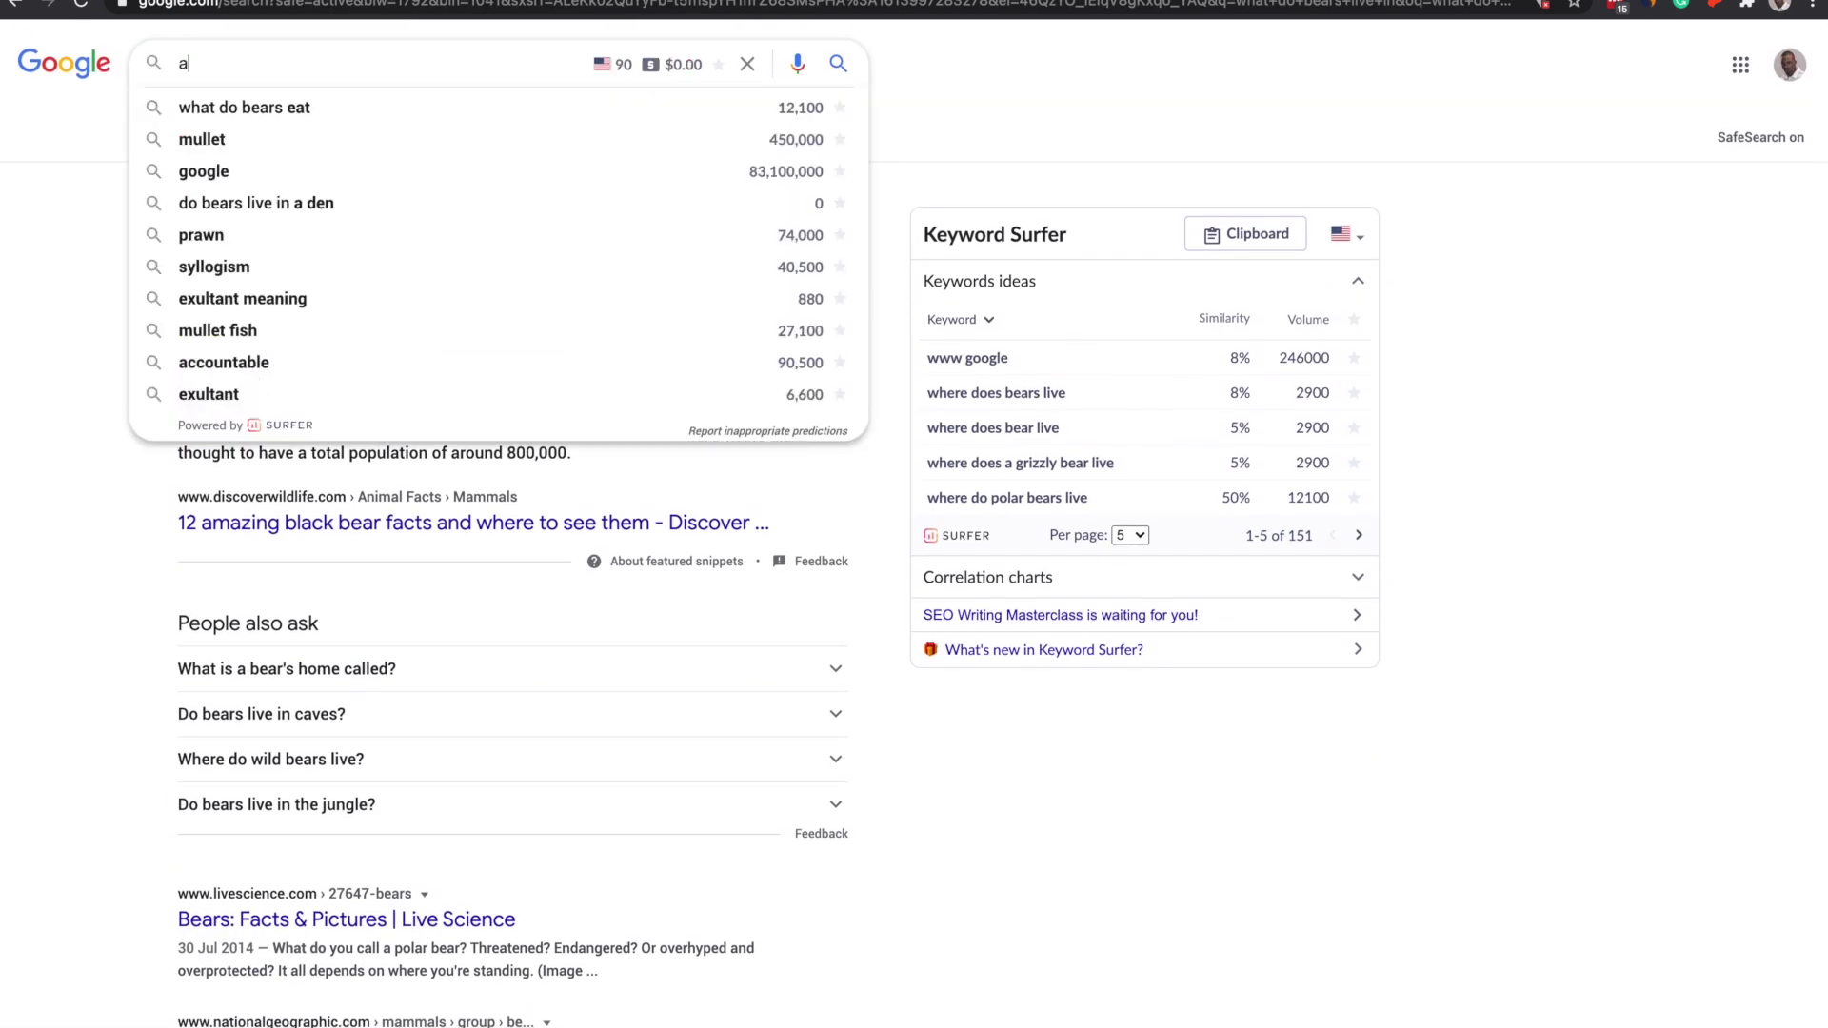
pyautogui.write('re bears a')
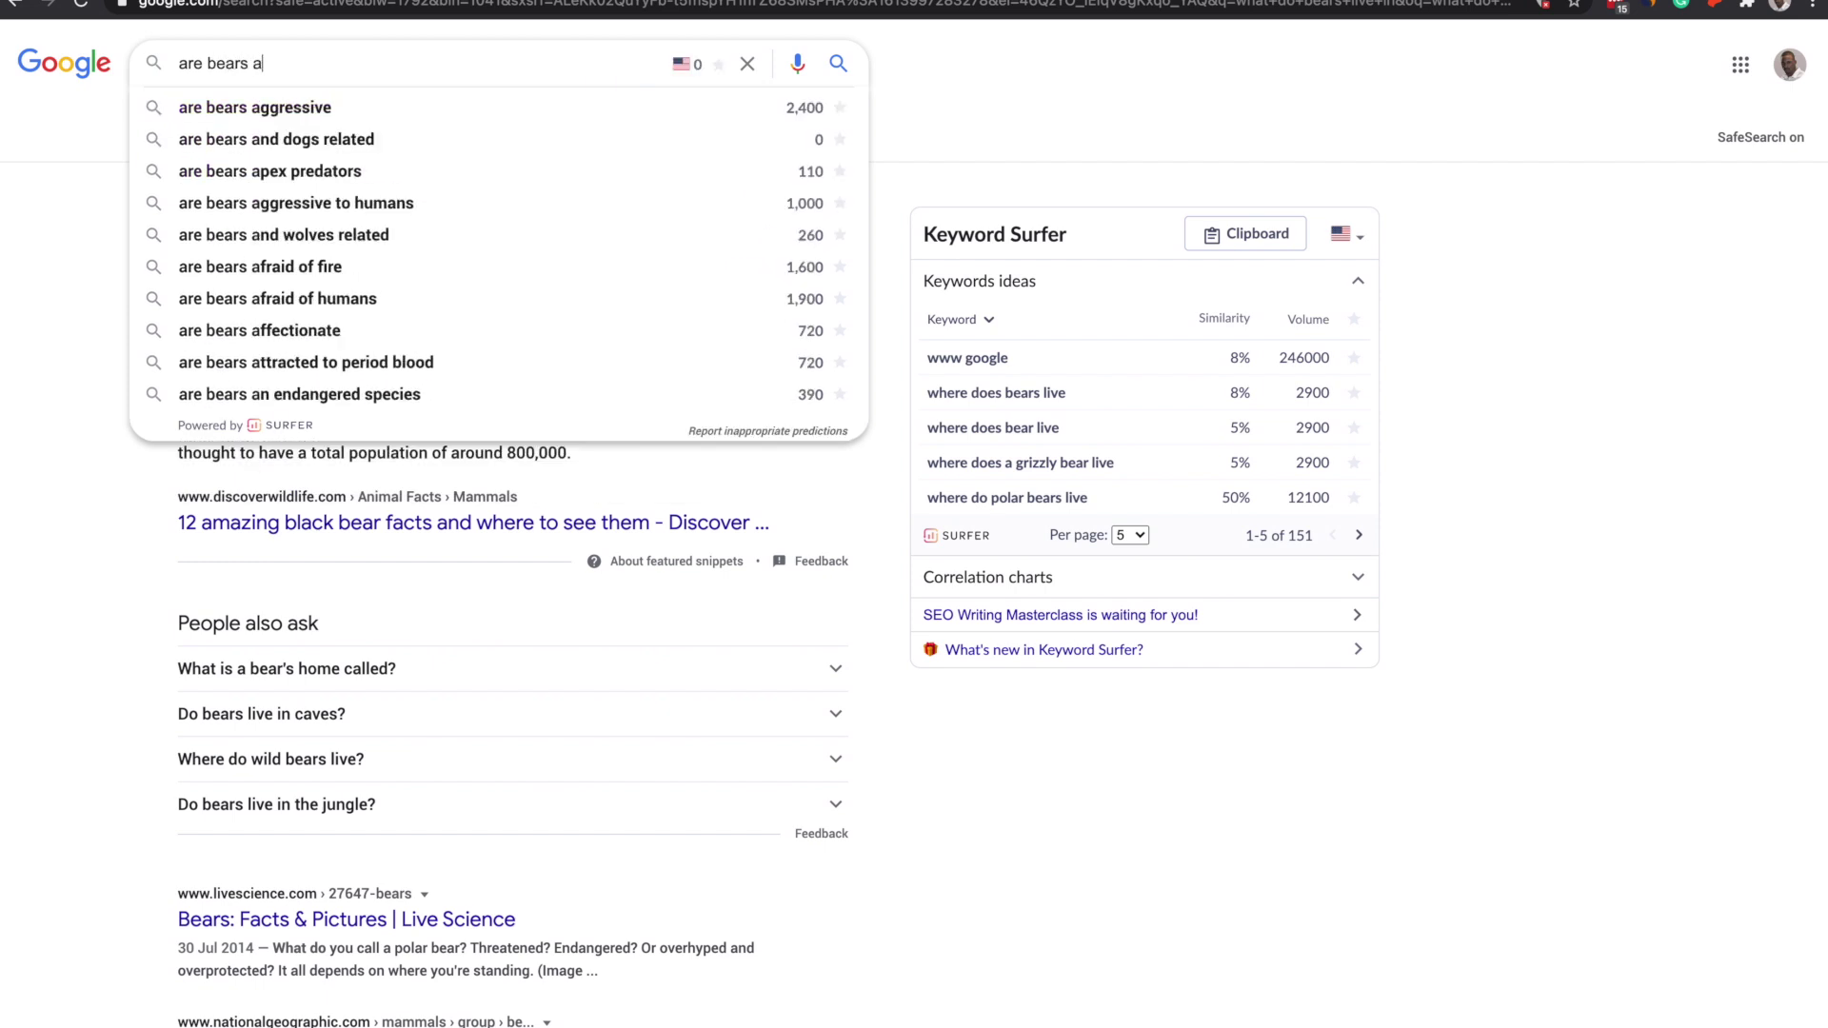
# Try the endings ac, ad and g after "are bears" to explore more suggested questions.
pyautogui.write('c')
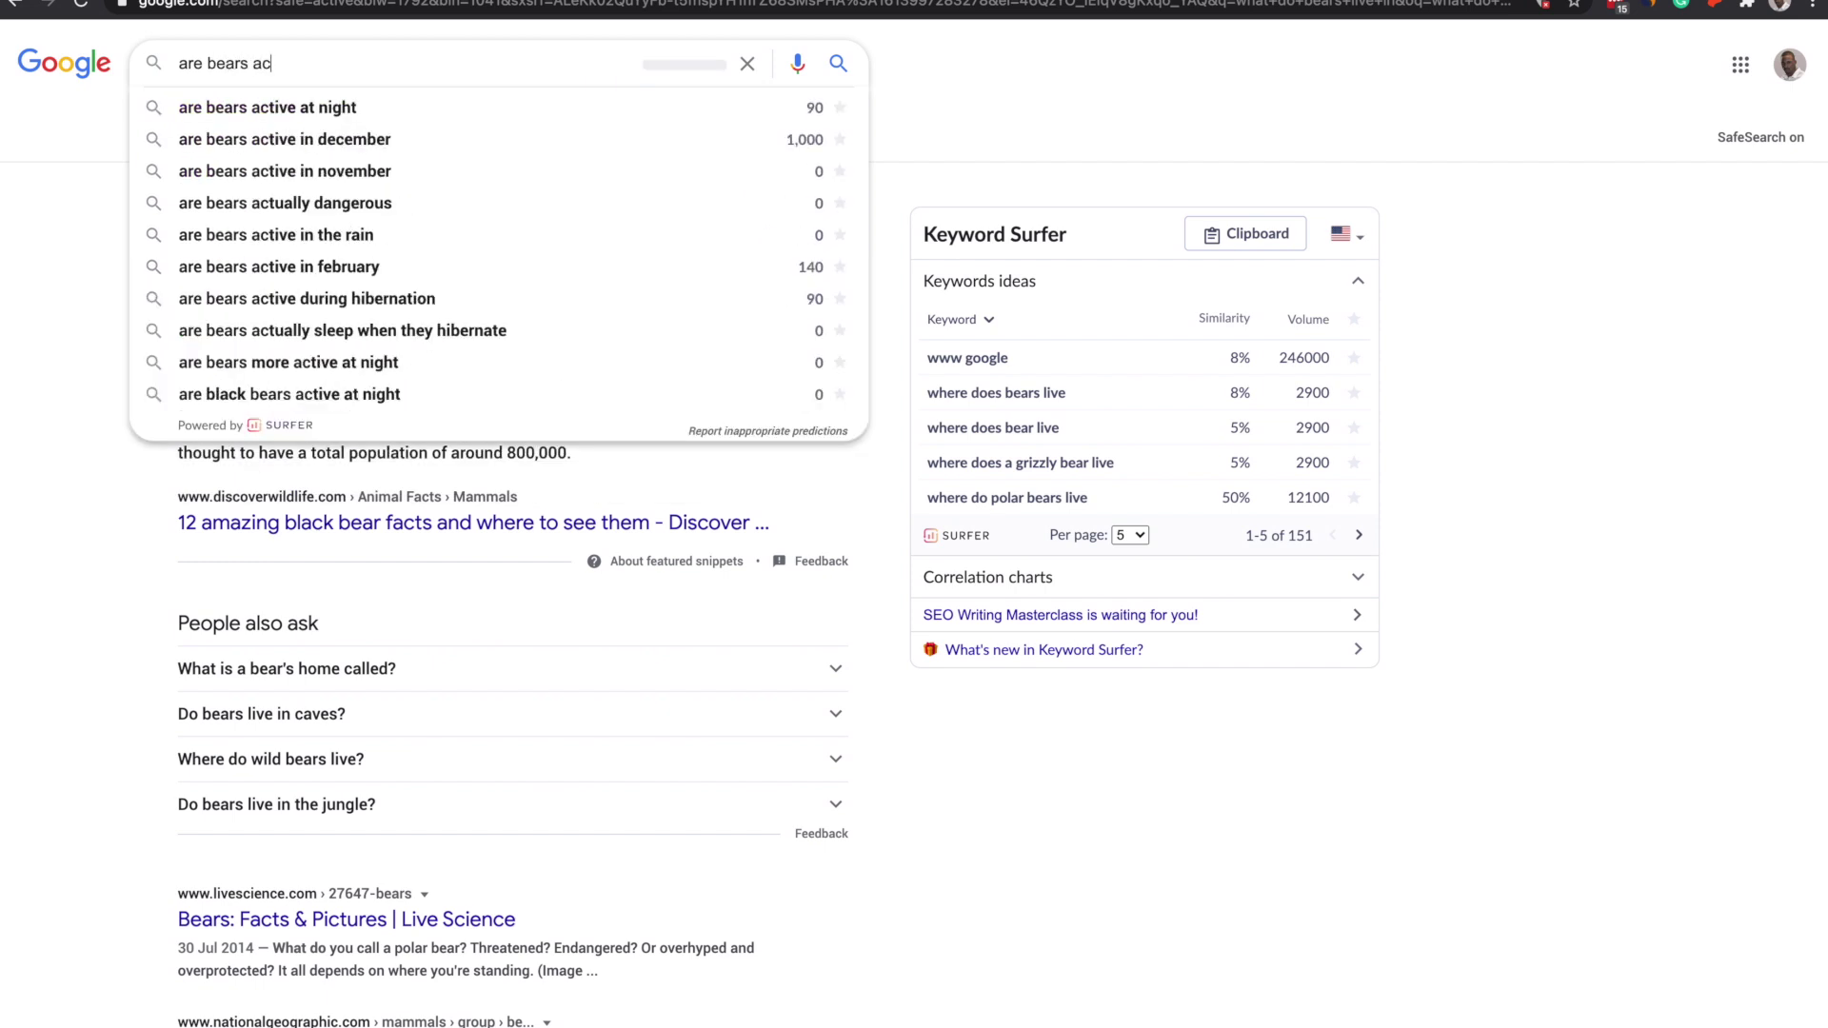
pyautogui.press('BackSpace')
pyautogui.write('d')
pyautogui.press('BackSpace')
pyautogui.press('BackSpace')
pyautogui.write('g')
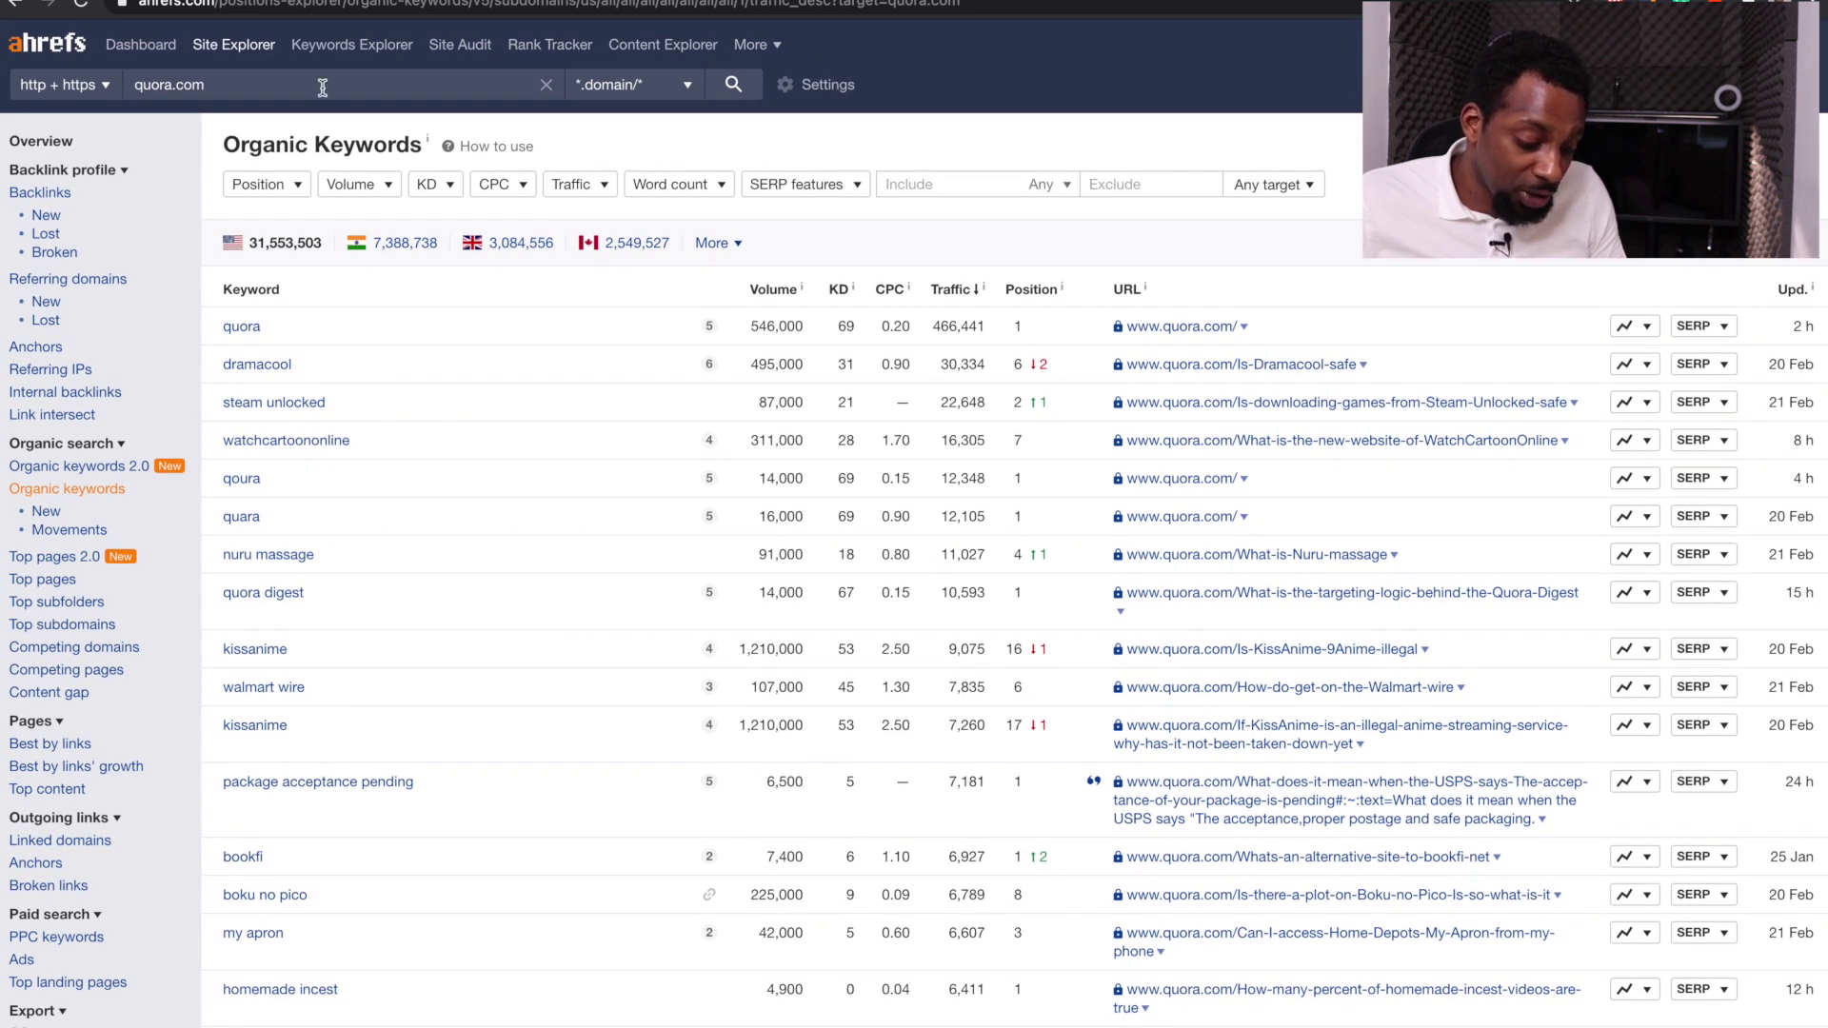
# Switch to Ahrefs and filter the quora.com organic keywords to those including "bear".
pyautogui.click(930, 187)
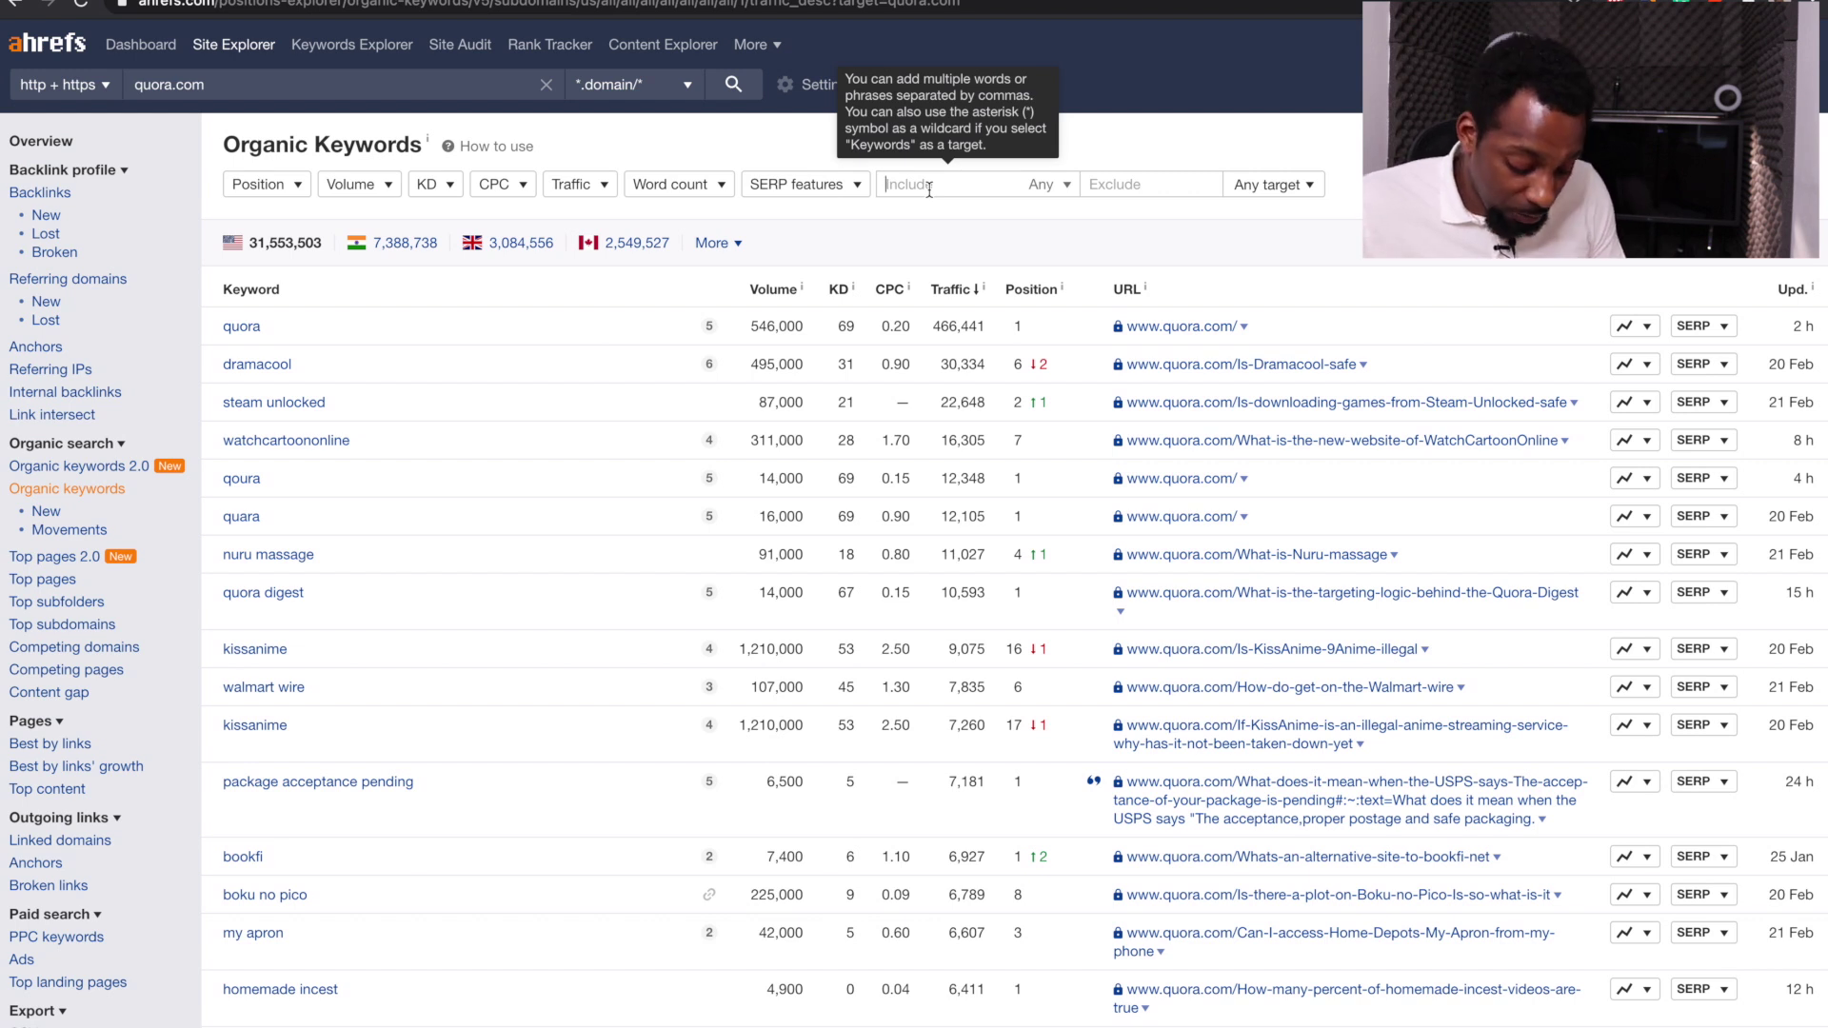
pyautogui.write('bear')
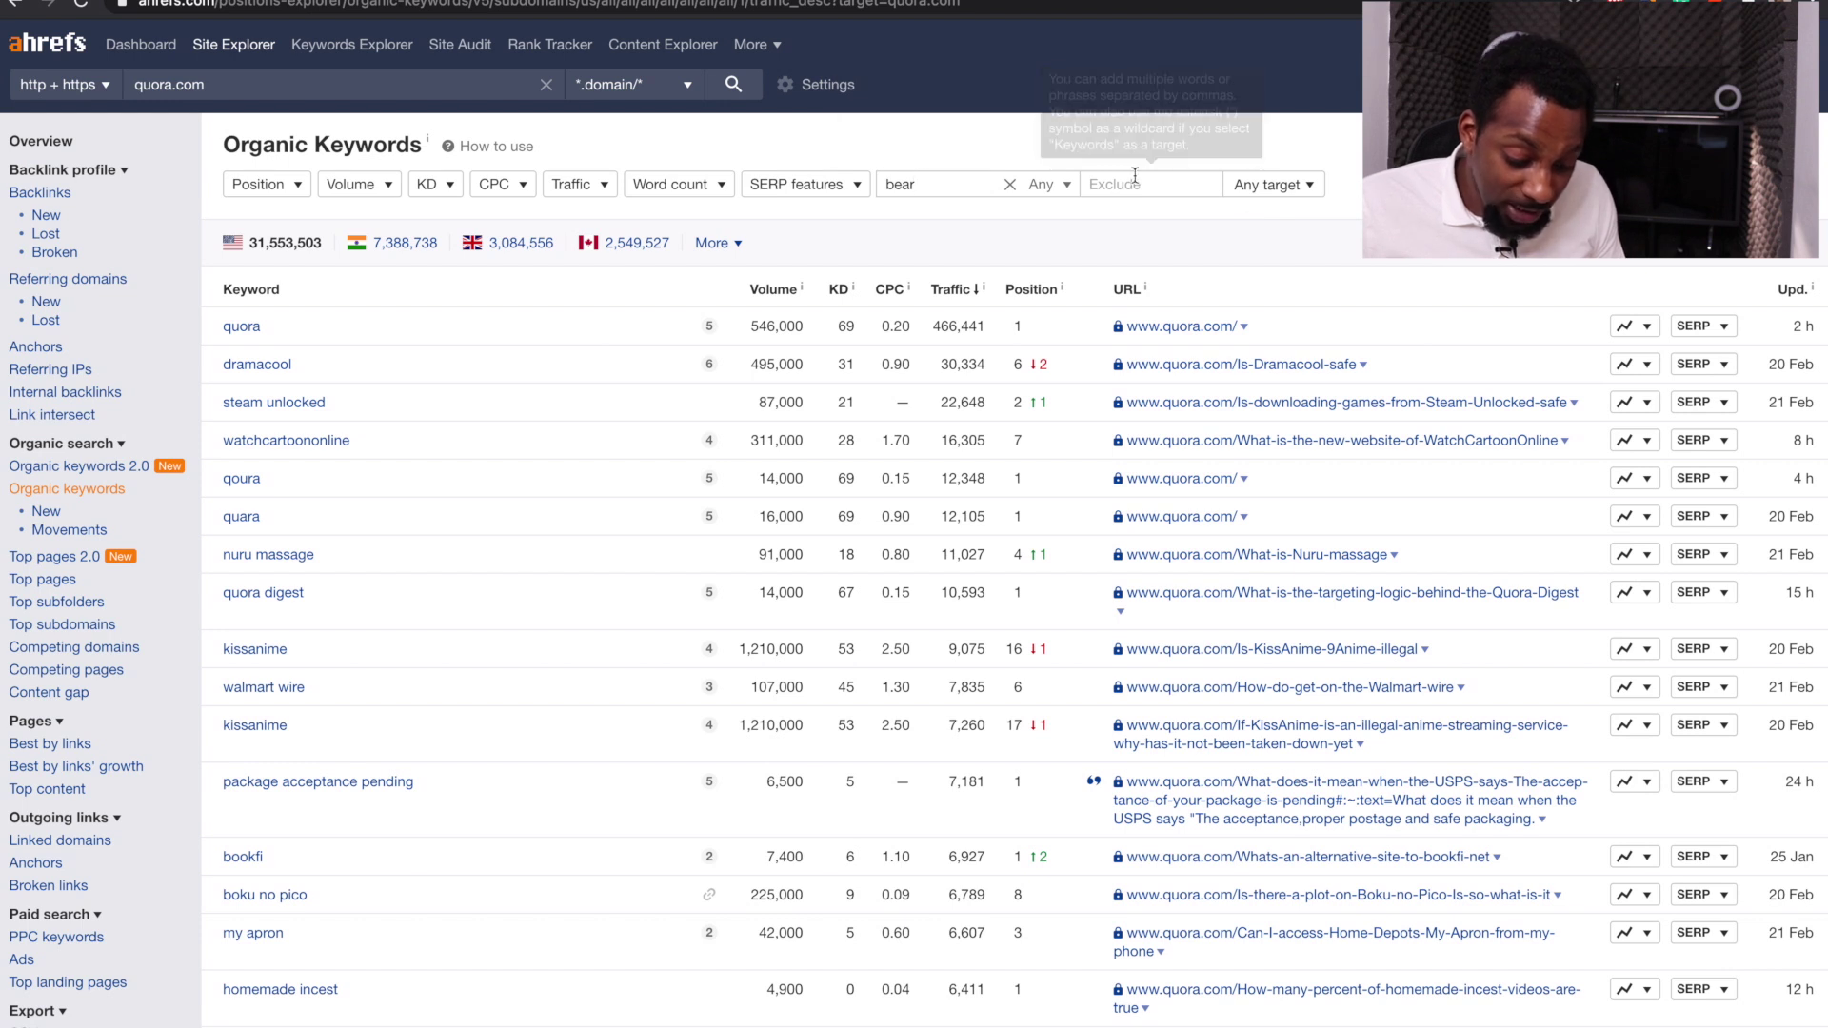
pyautogui.click(1068, 196)
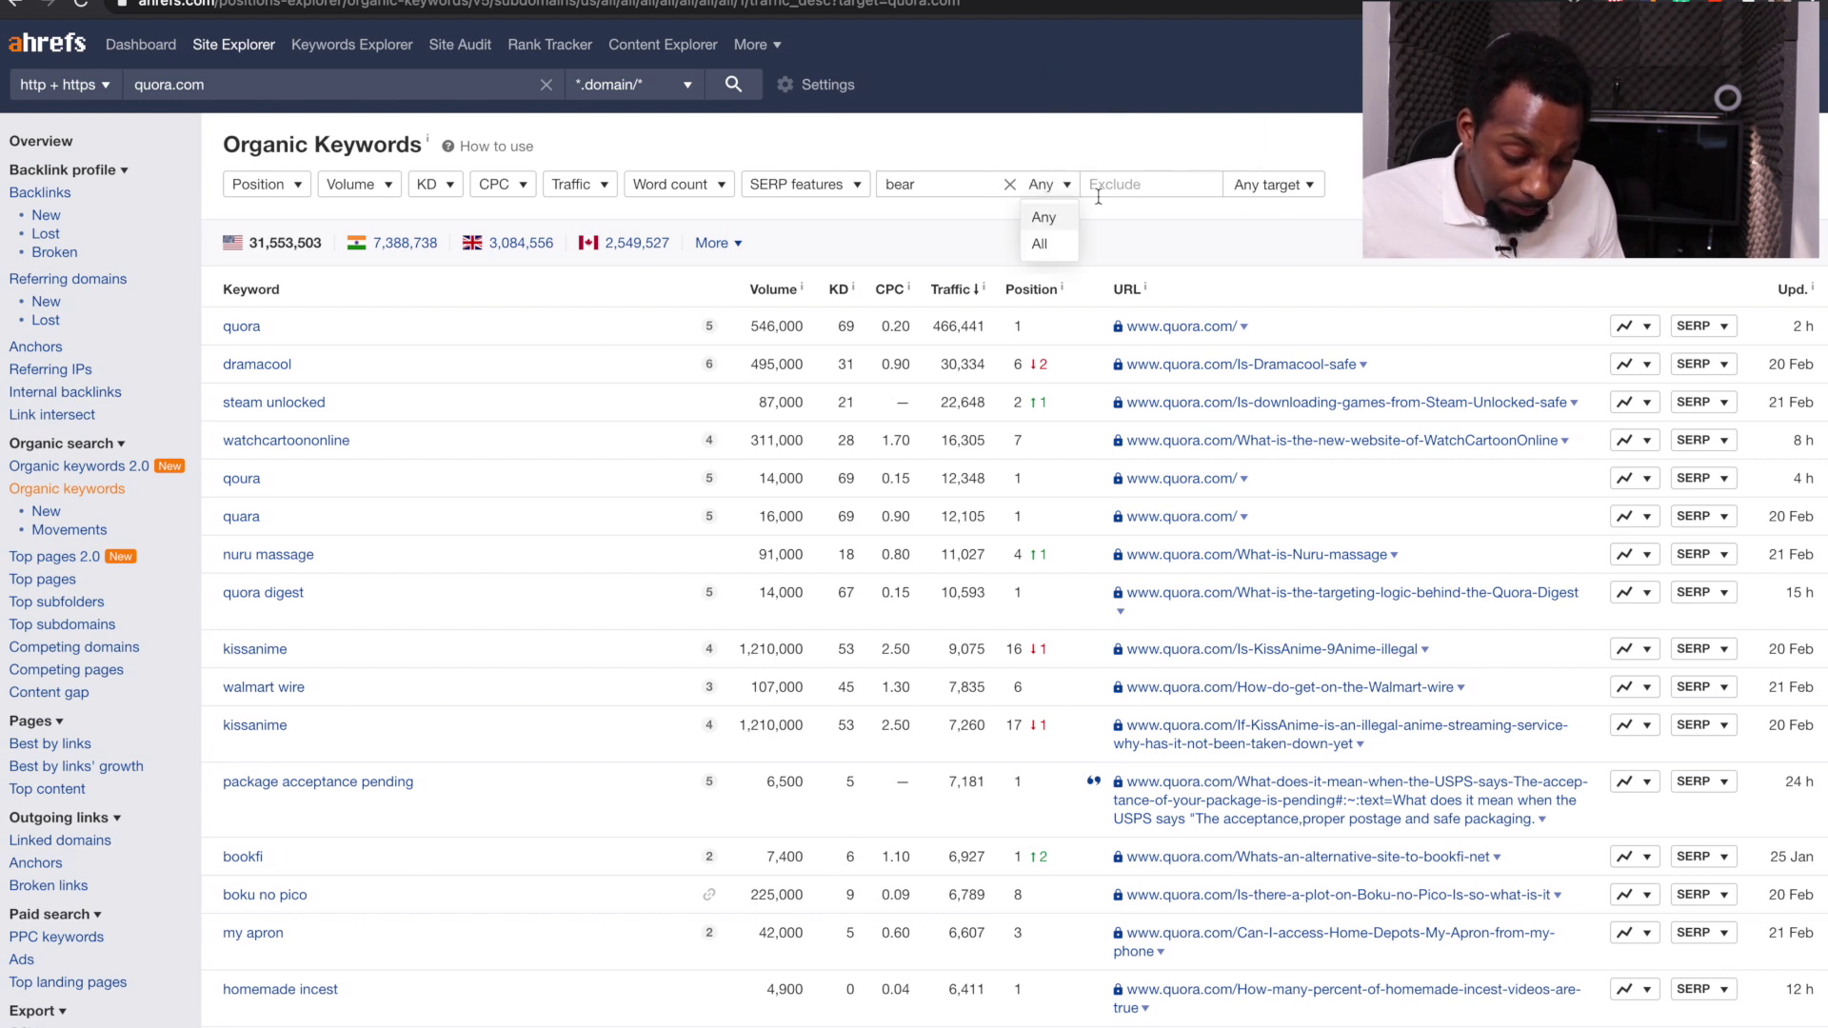
pyautogui.click(1128, 215)
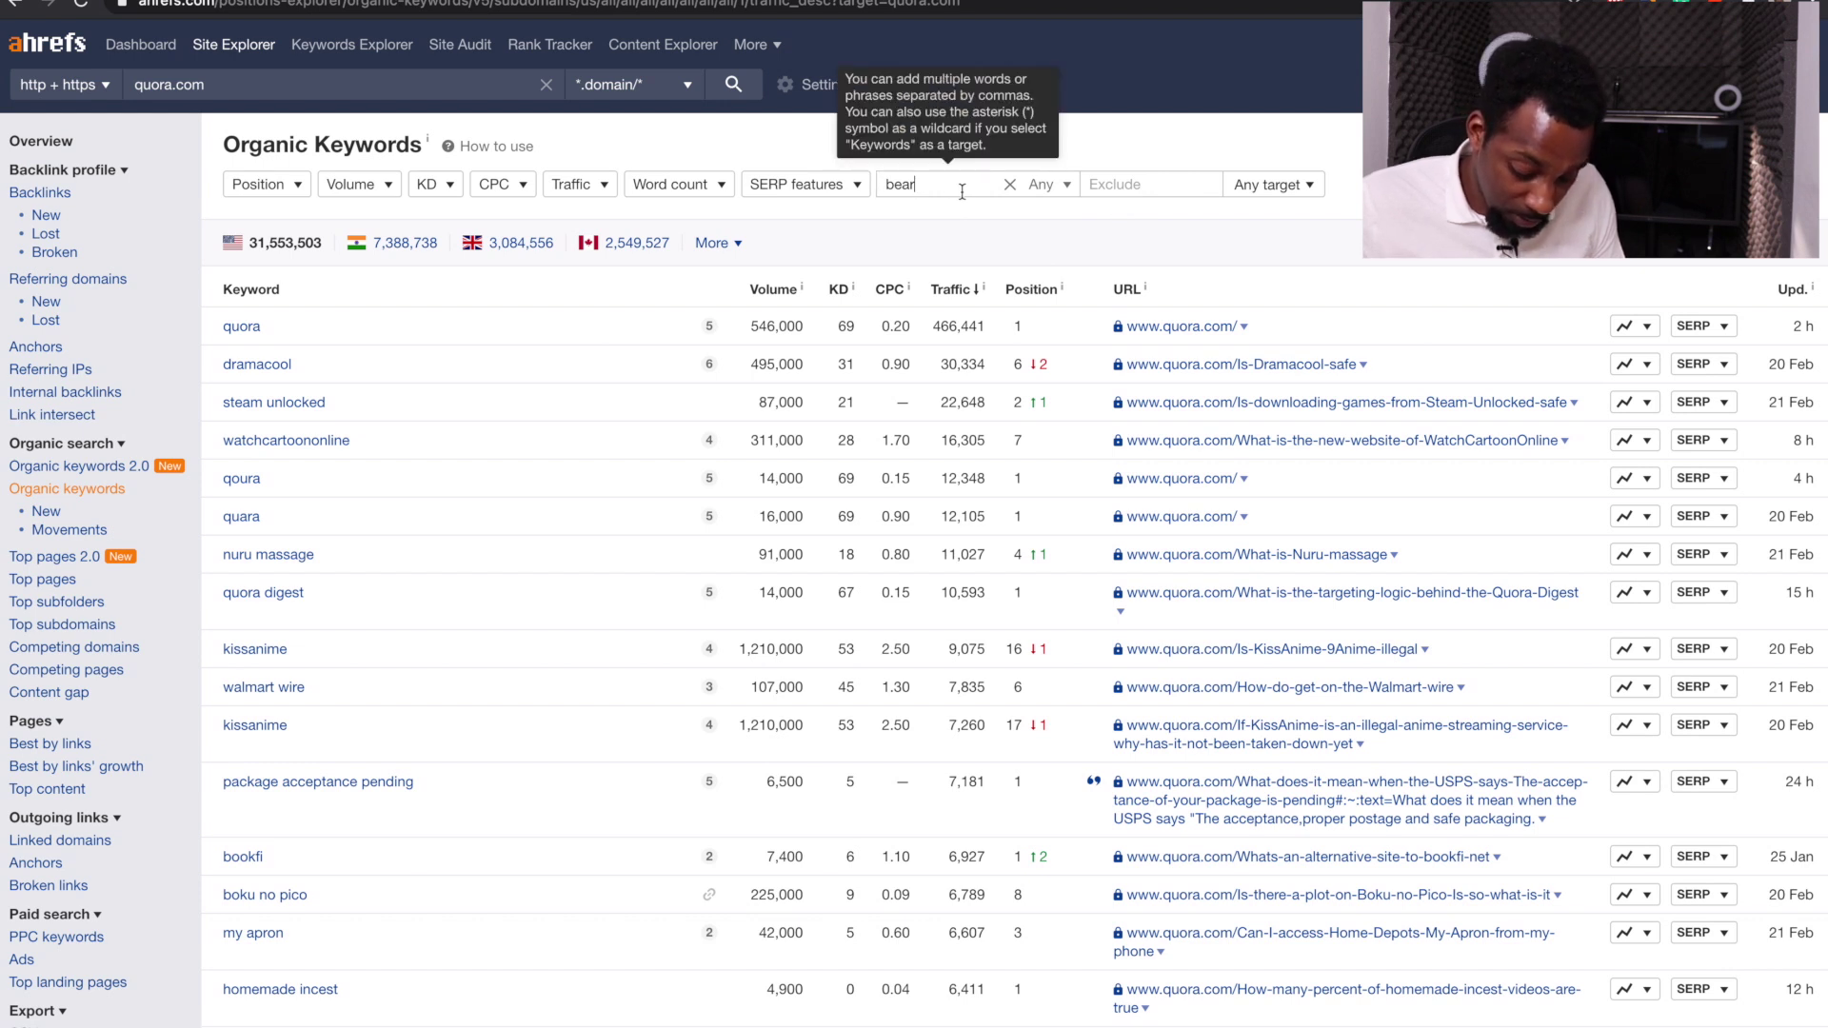
pyautogui.press('Return')
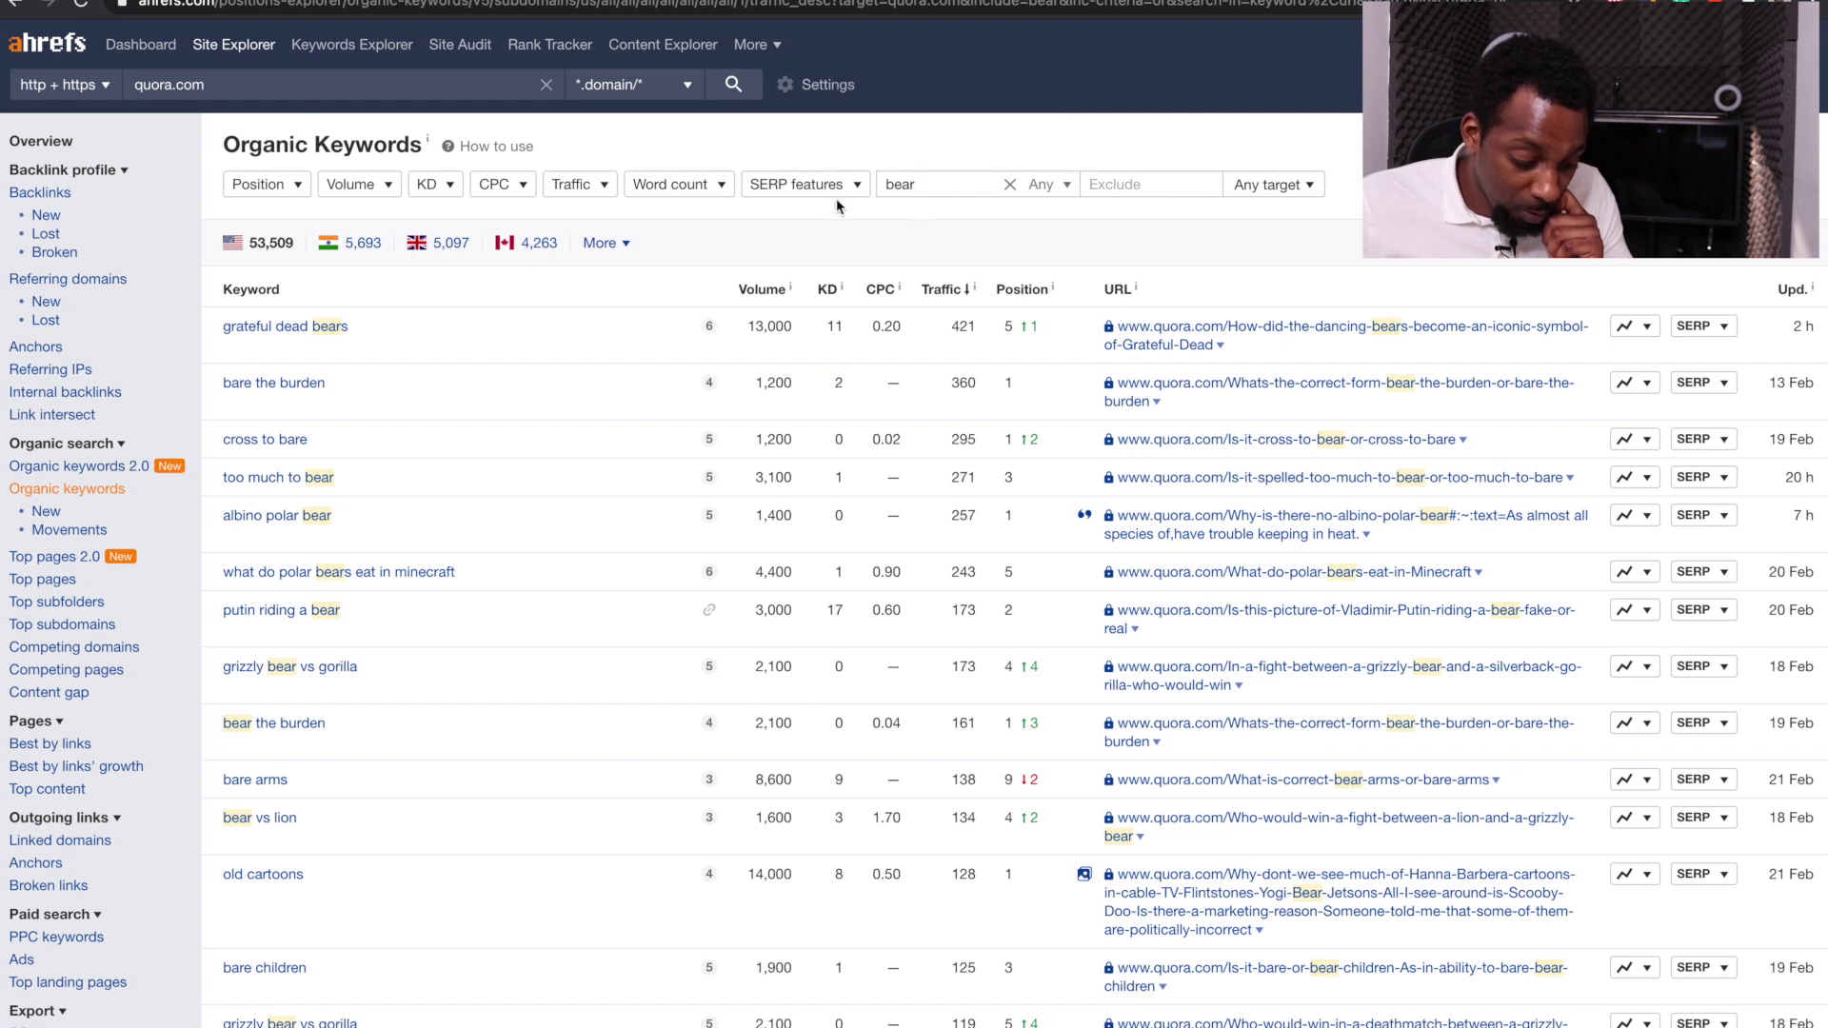
# Limit the organic keywords to a maximum ranking position of 8 and skim the filtered list.
pyautogui.click(279, 187)
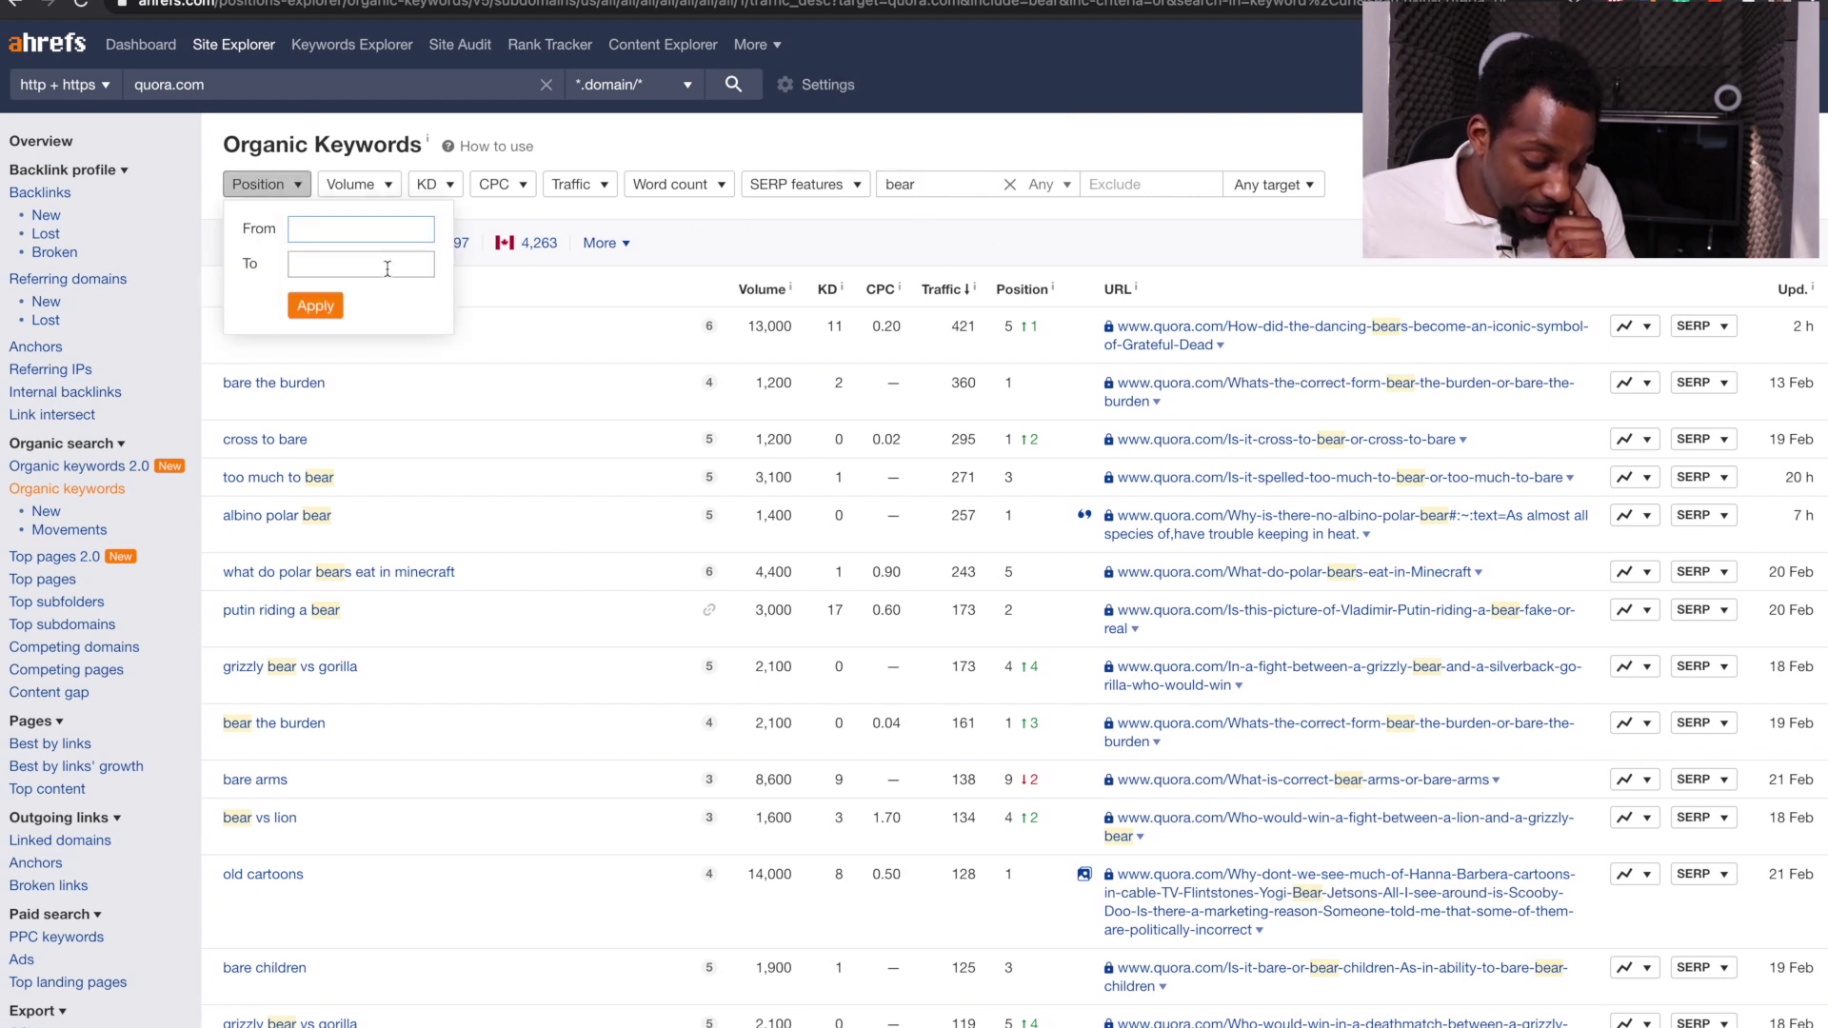
pyautogui.click(387, 266)
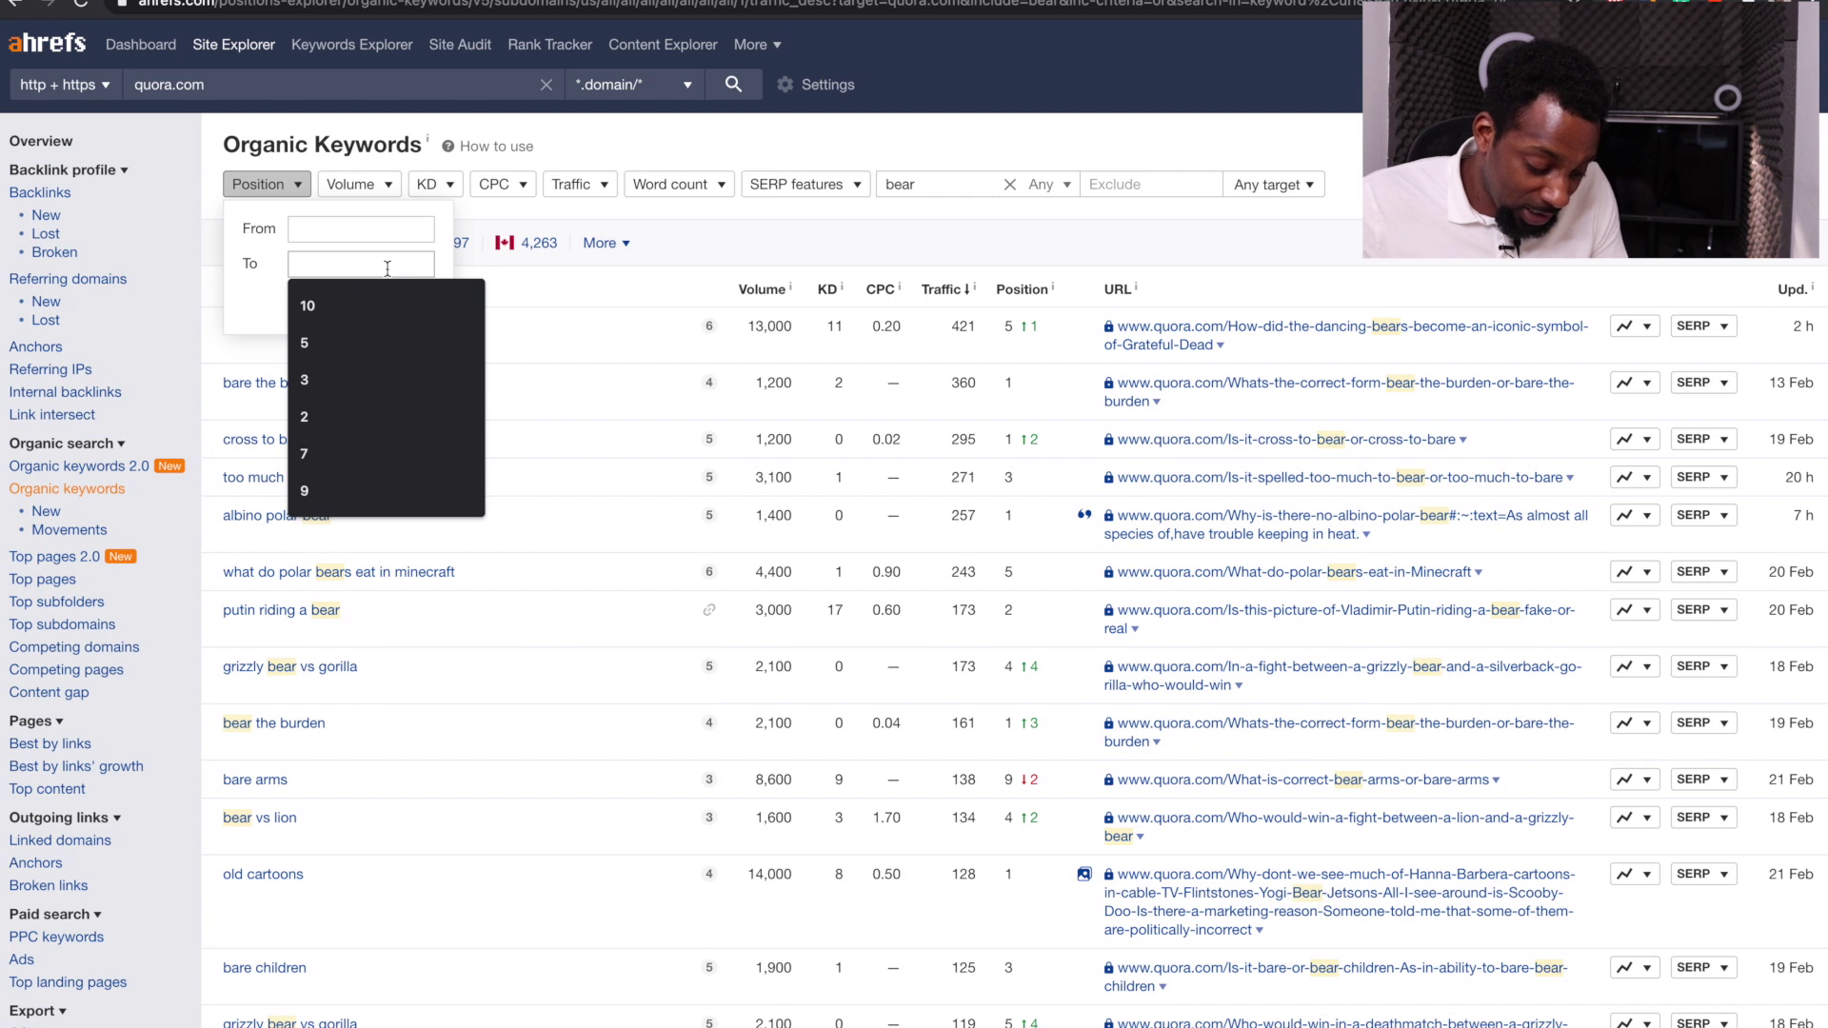
pyautogui.write('7')
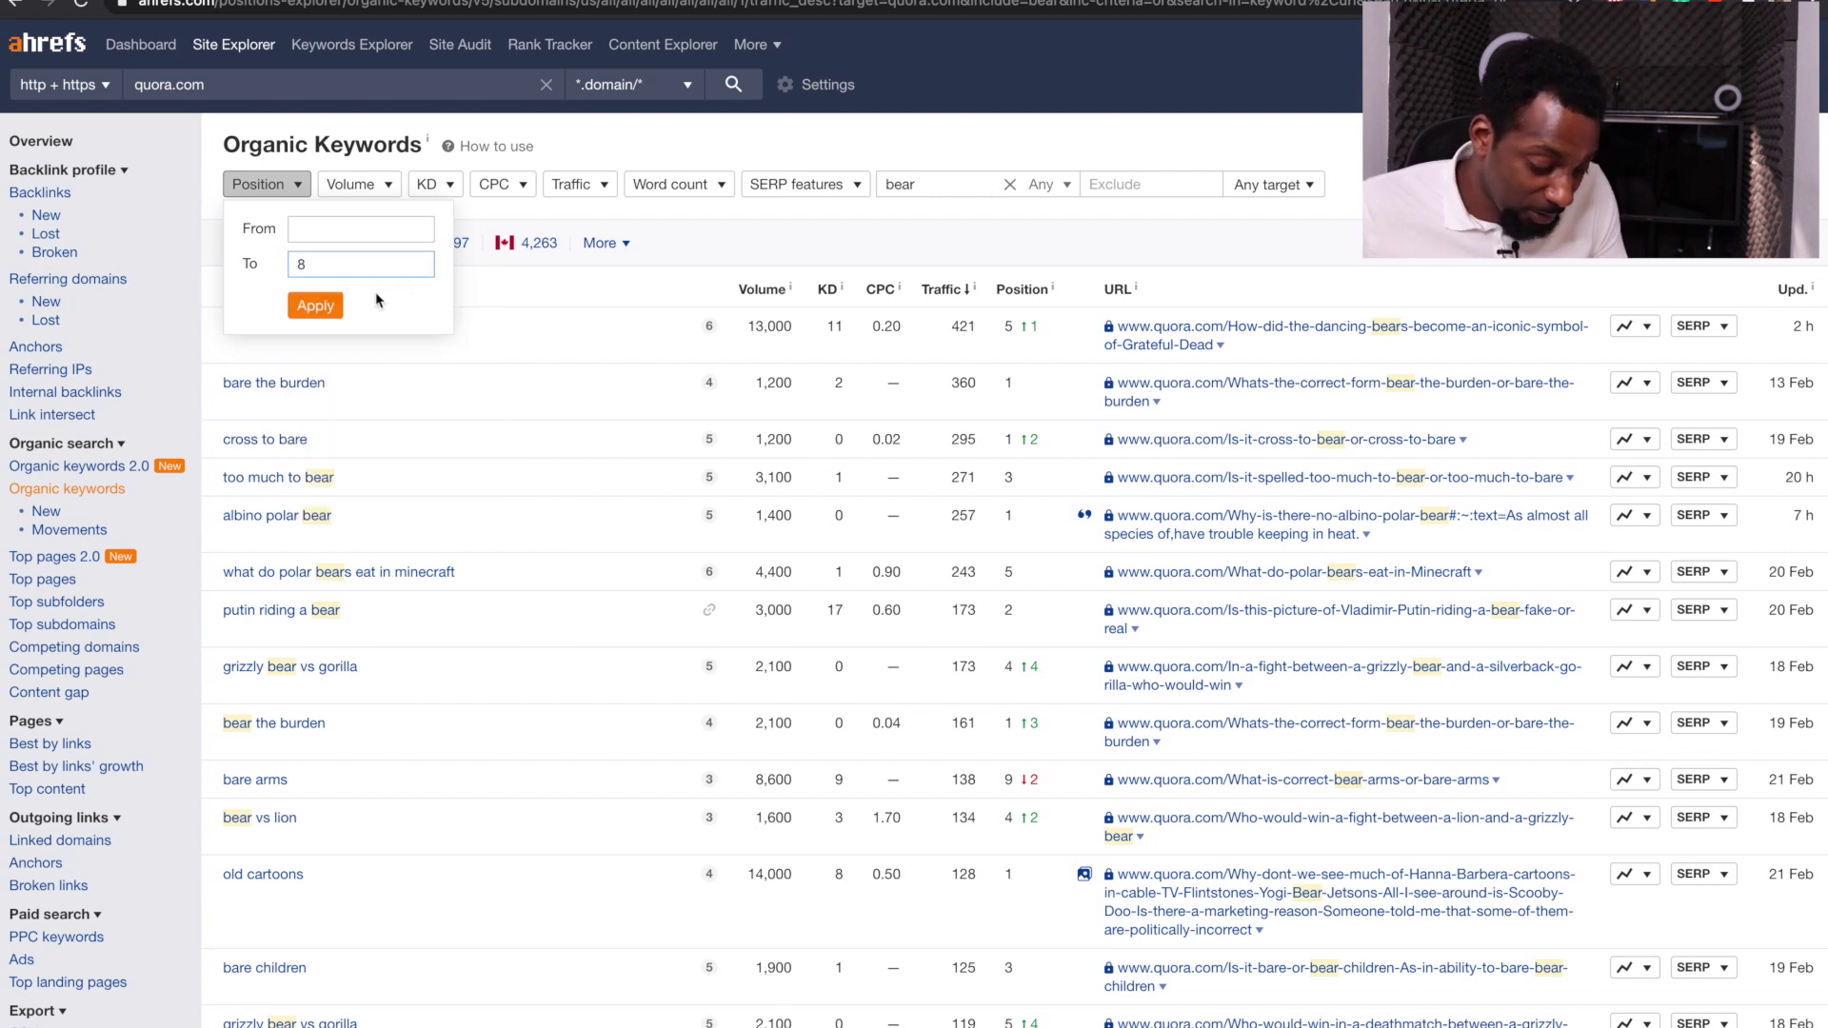
pyautogui.click(338, 306)
pyautogui.click(301, 191)
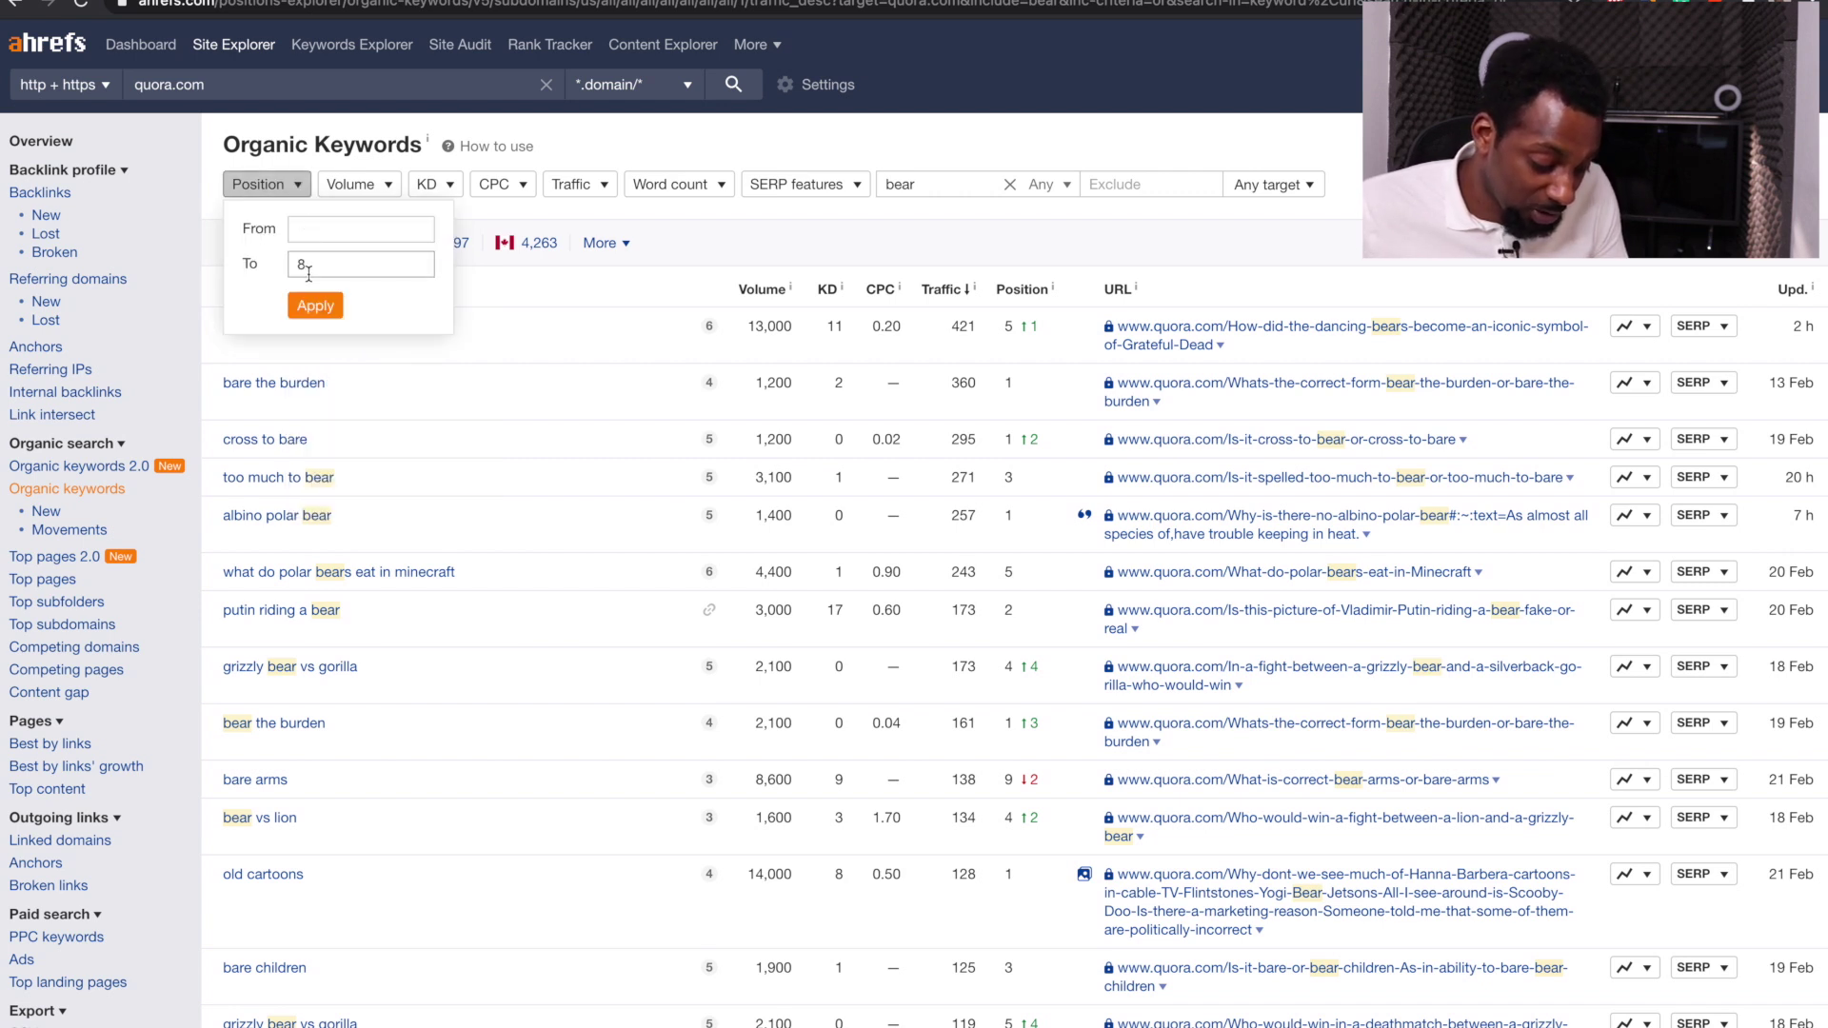
pyautogui.click(319, 303)
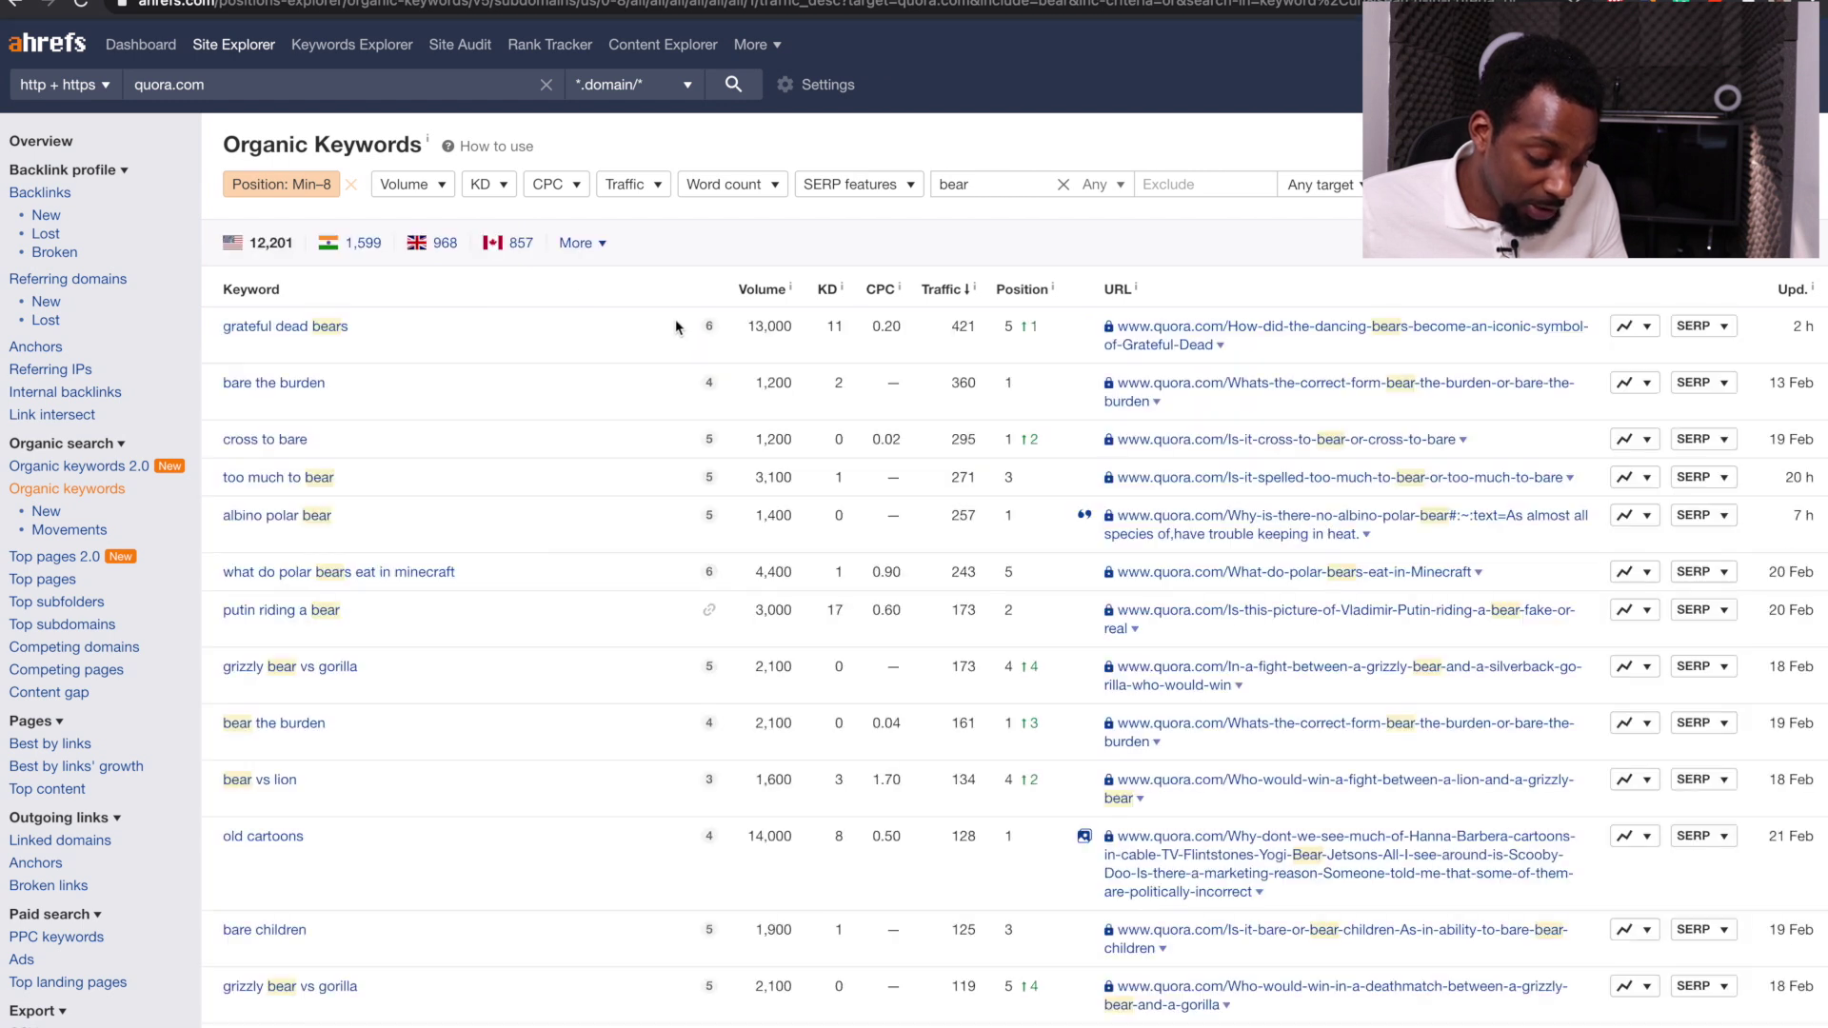
pyautogui.scroll(-1, 676, 327)
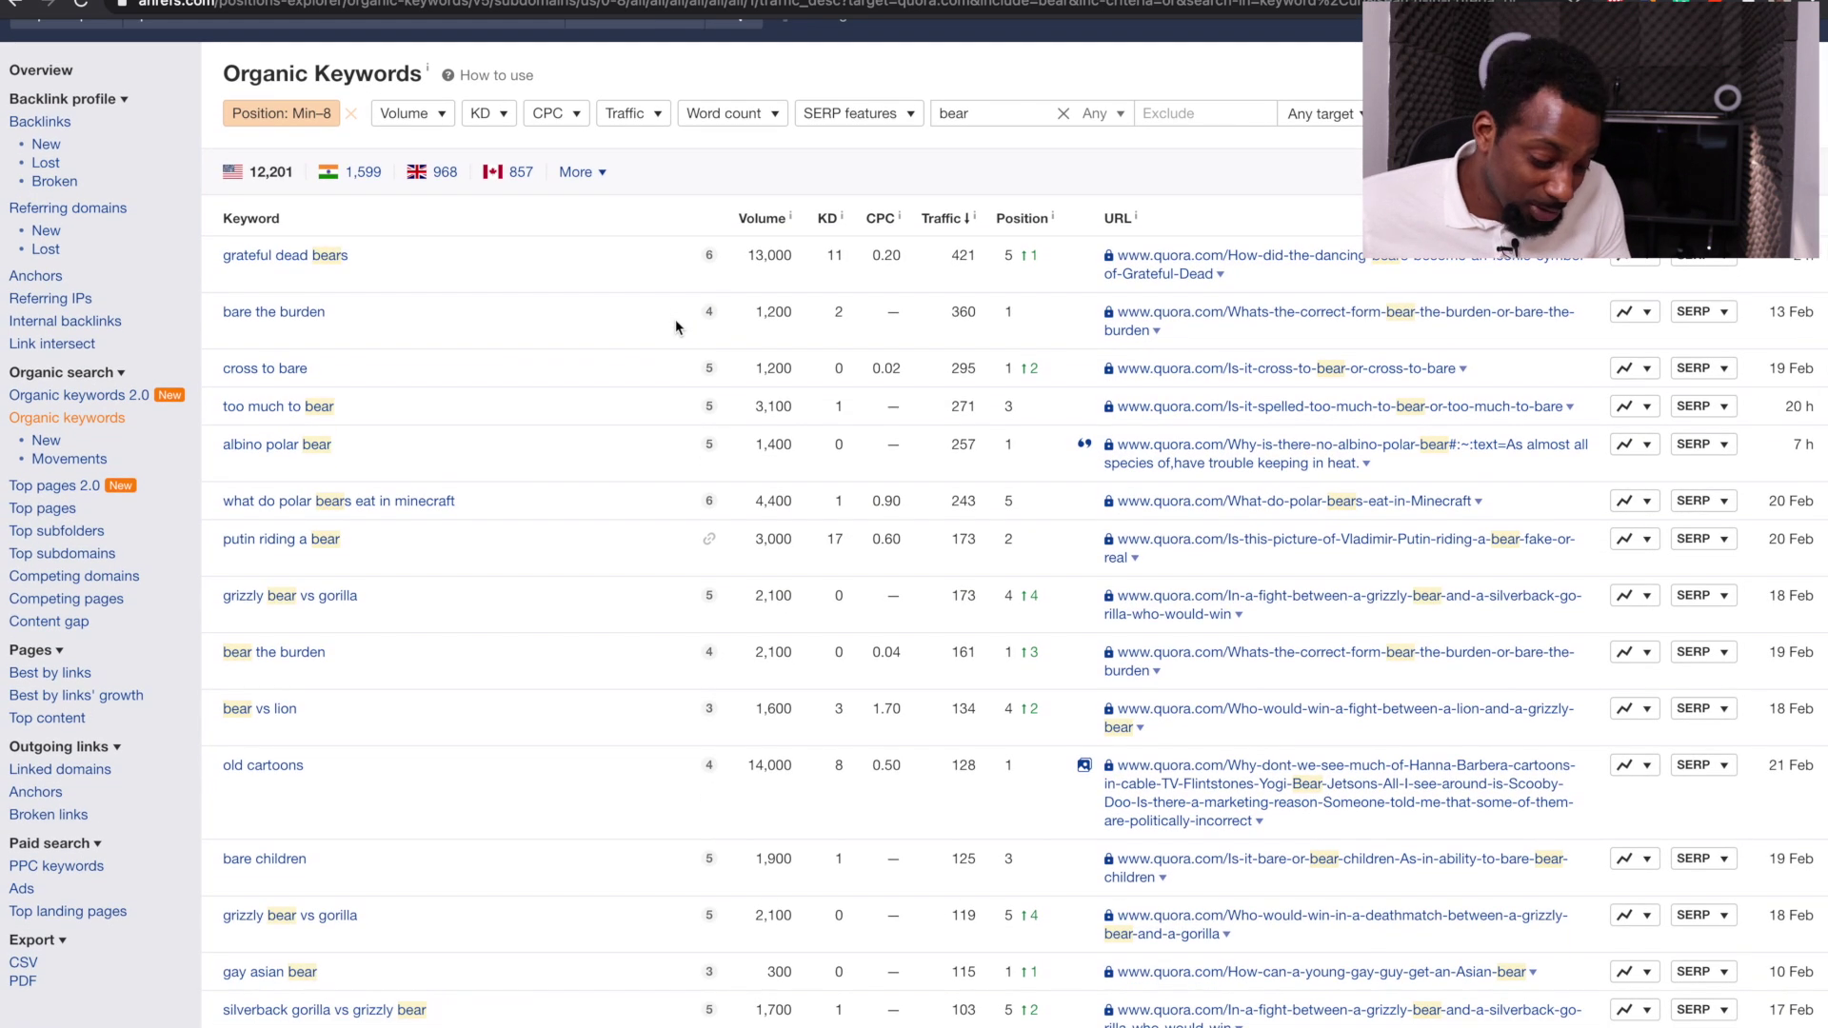
pyautogui.scroll(-1, 676, 326)
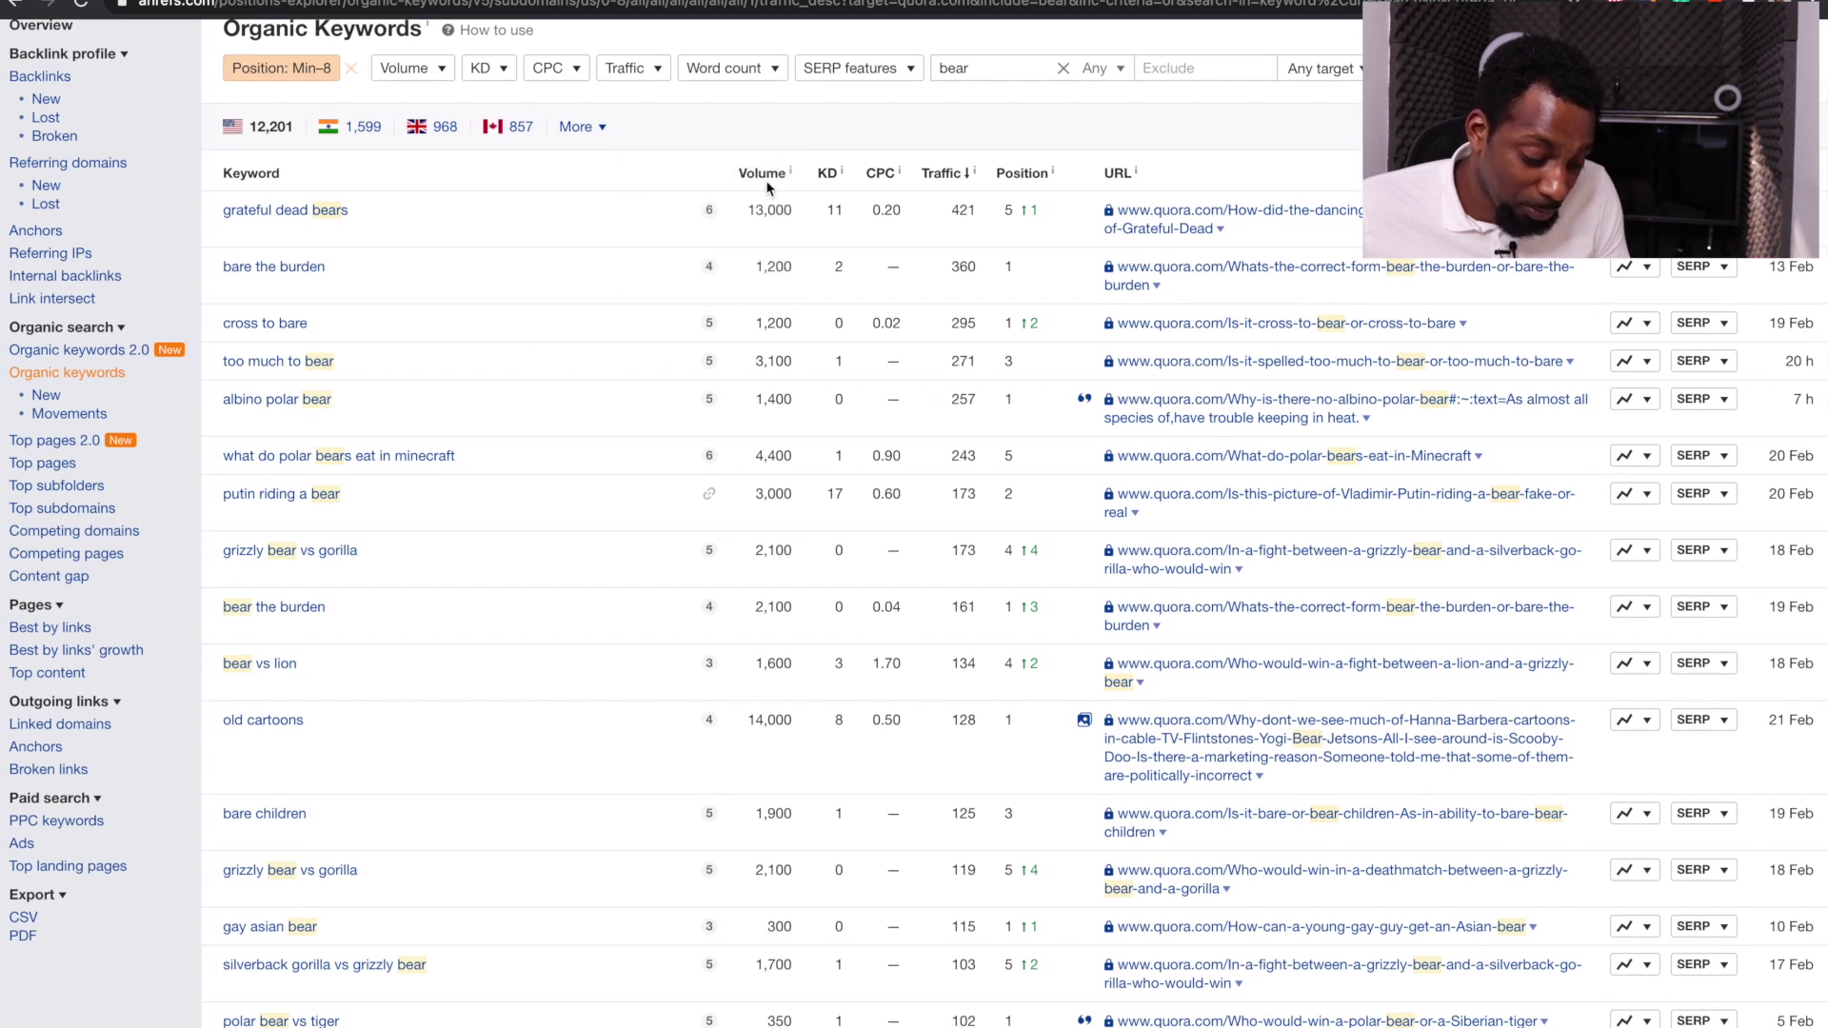
# Set the maximum ranking position of the keyword filter to 5 and review the updated list.
pyautogui.click(297, 71)
pyautogui.doubleClick(322, 152)
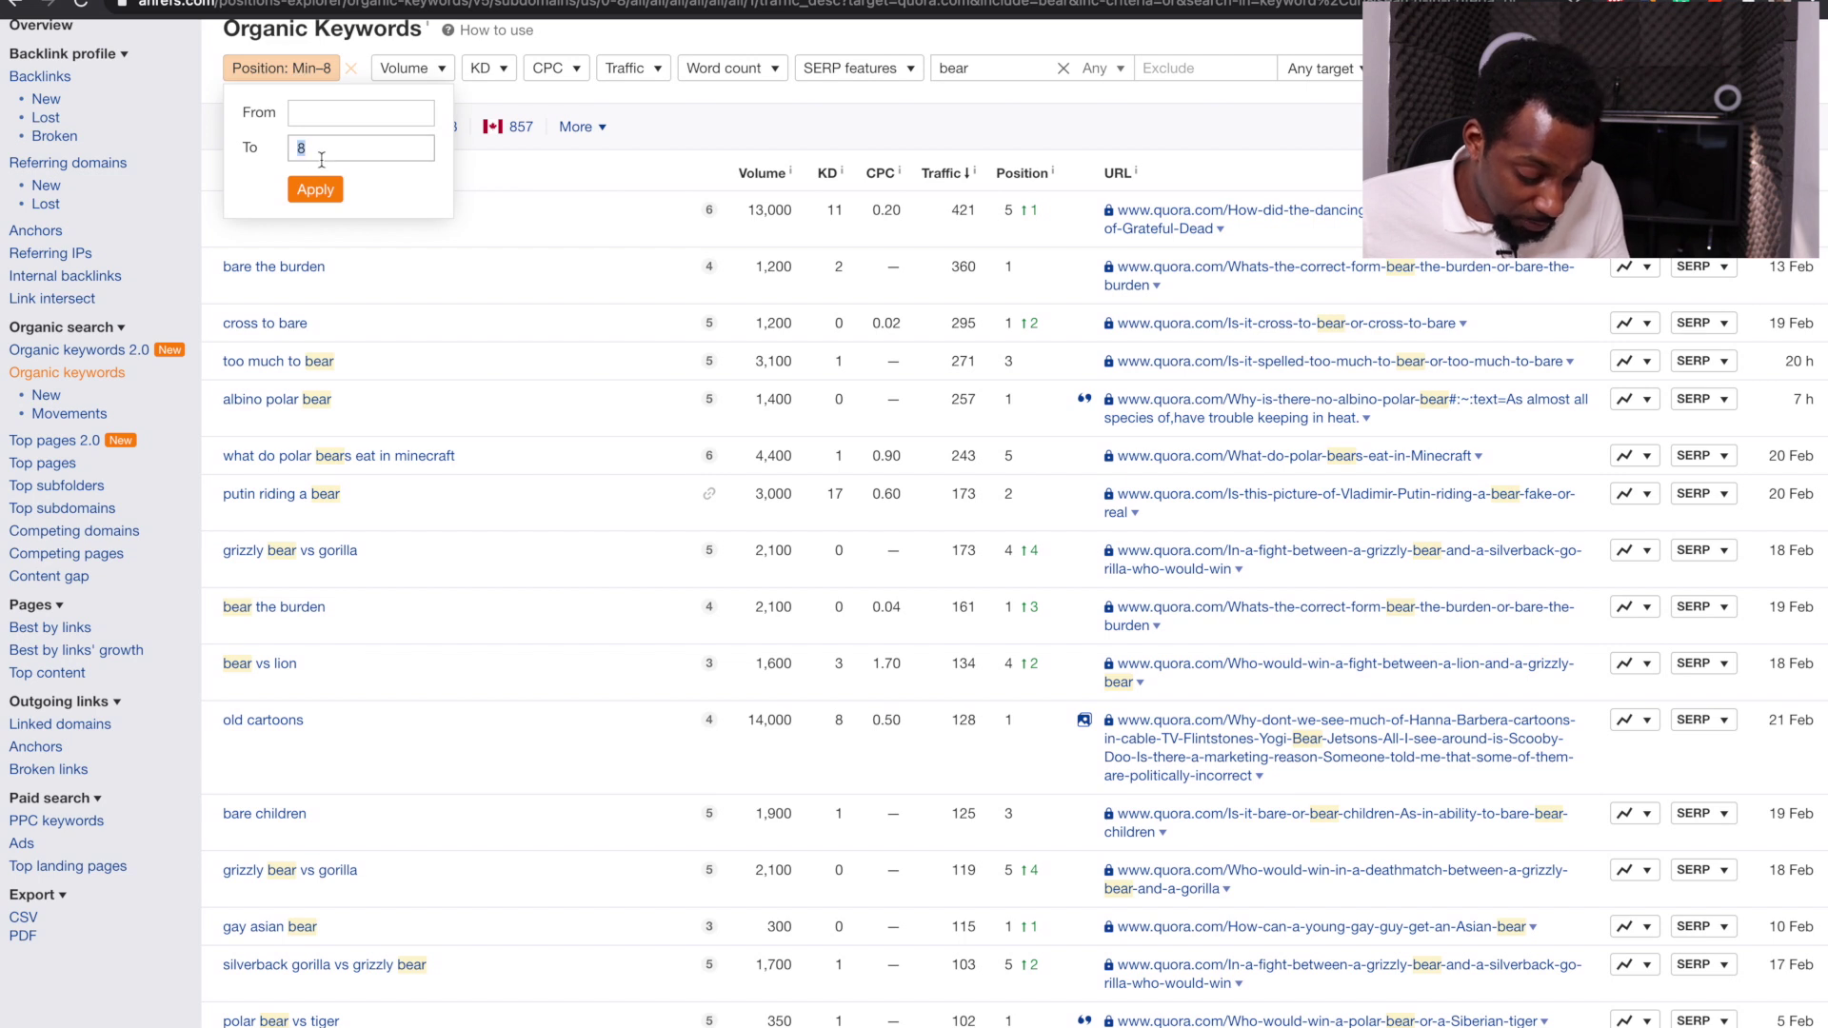
pyautogui.write('5')
pyautogui.click(329, 192)
pyautogui.moveTo(711, 271)
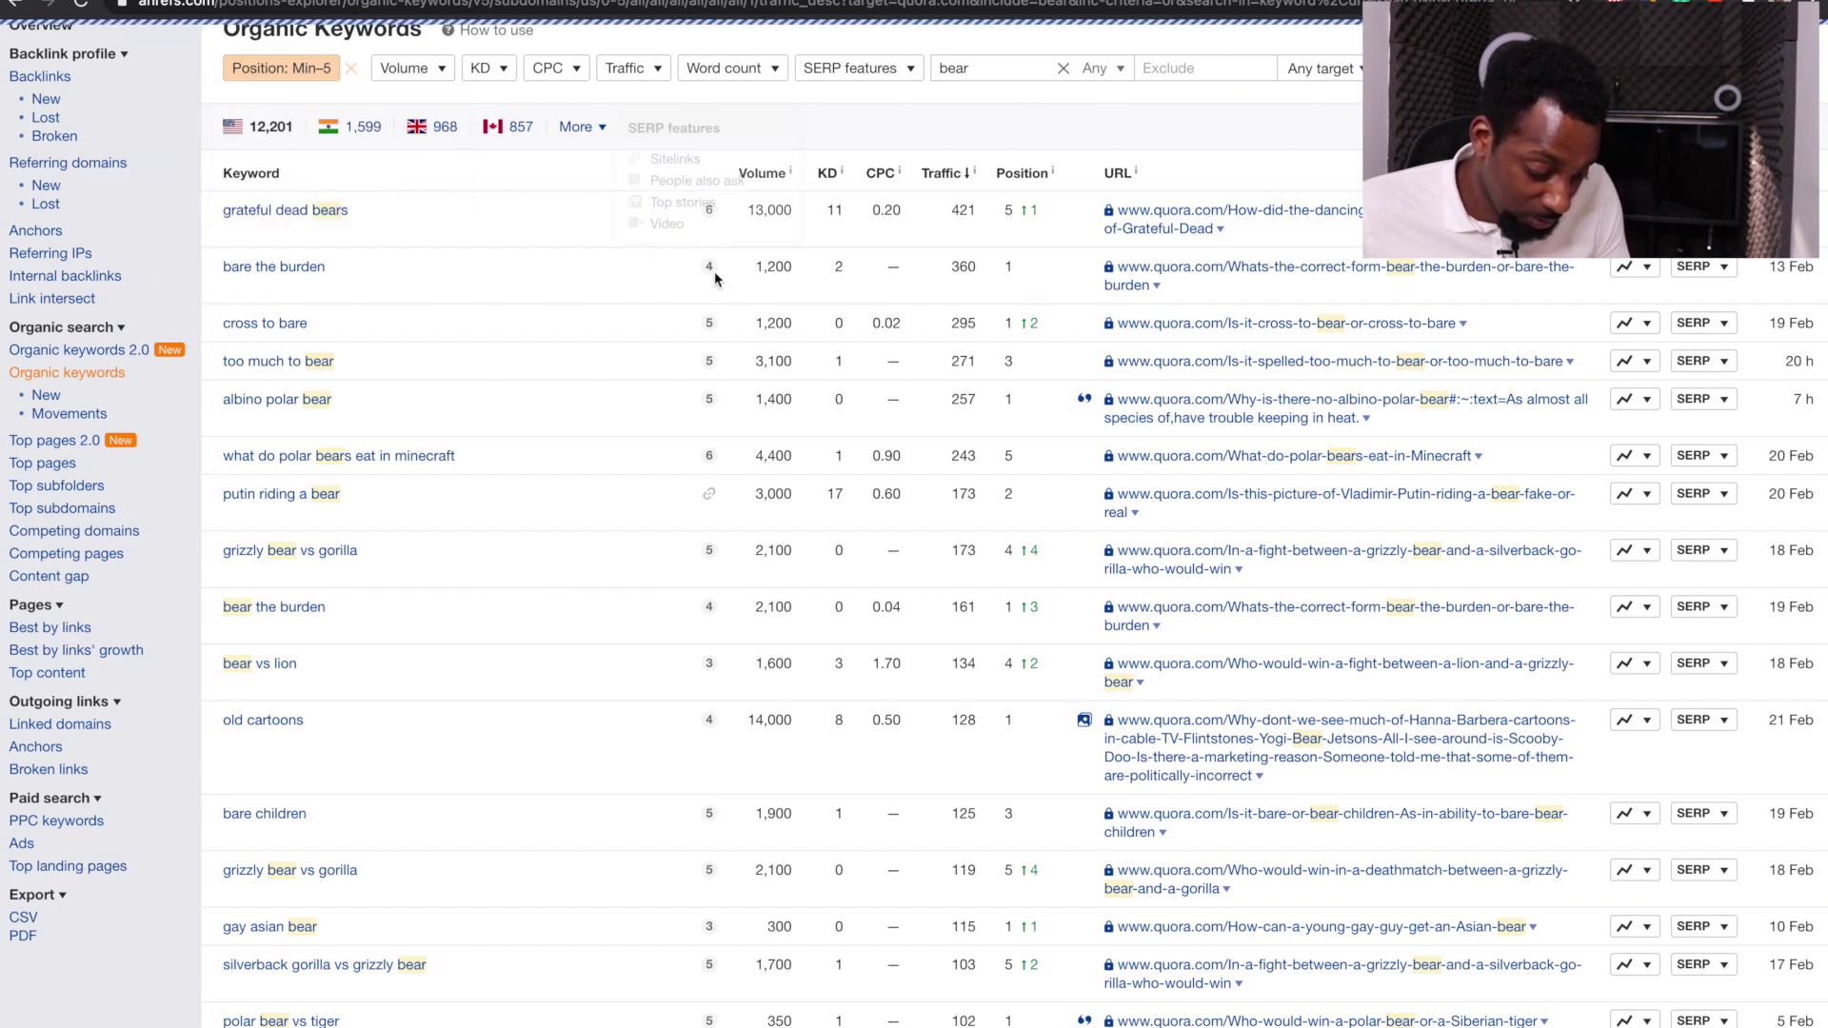
pyautogui.scroll(1, 713, 278)
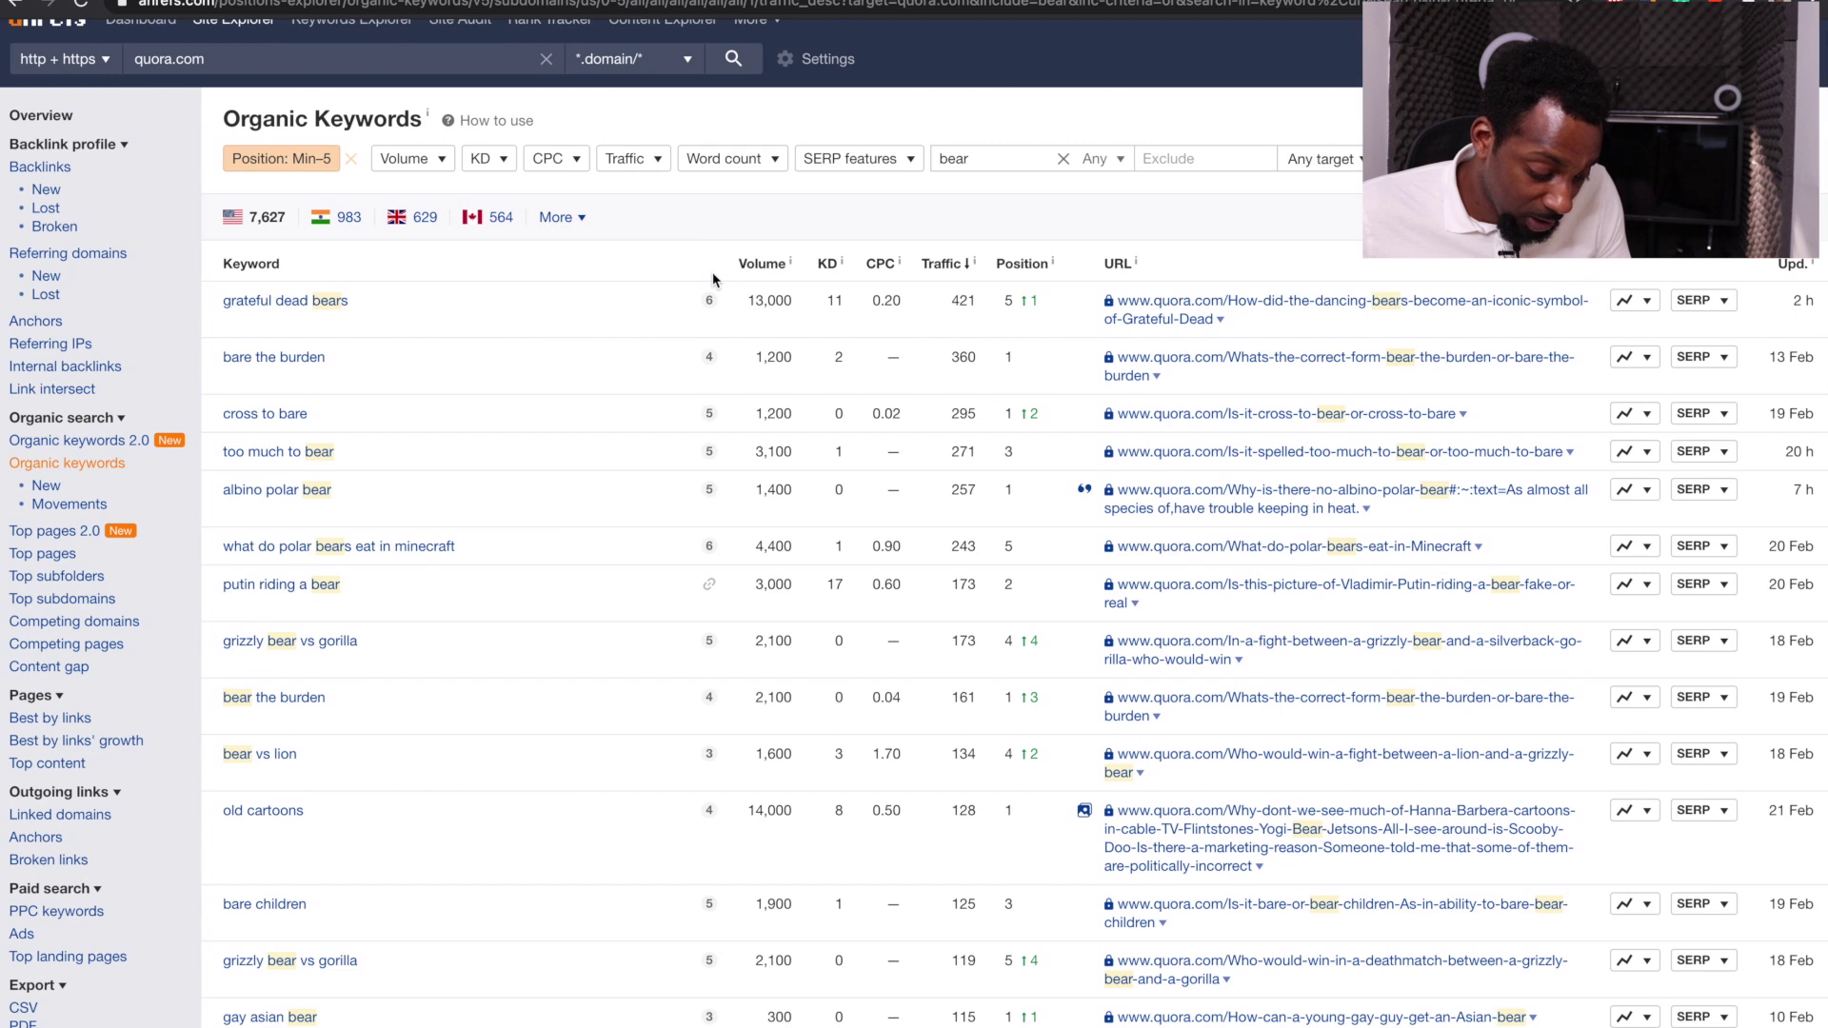
pyautogui.scroll(1, 715, 279)
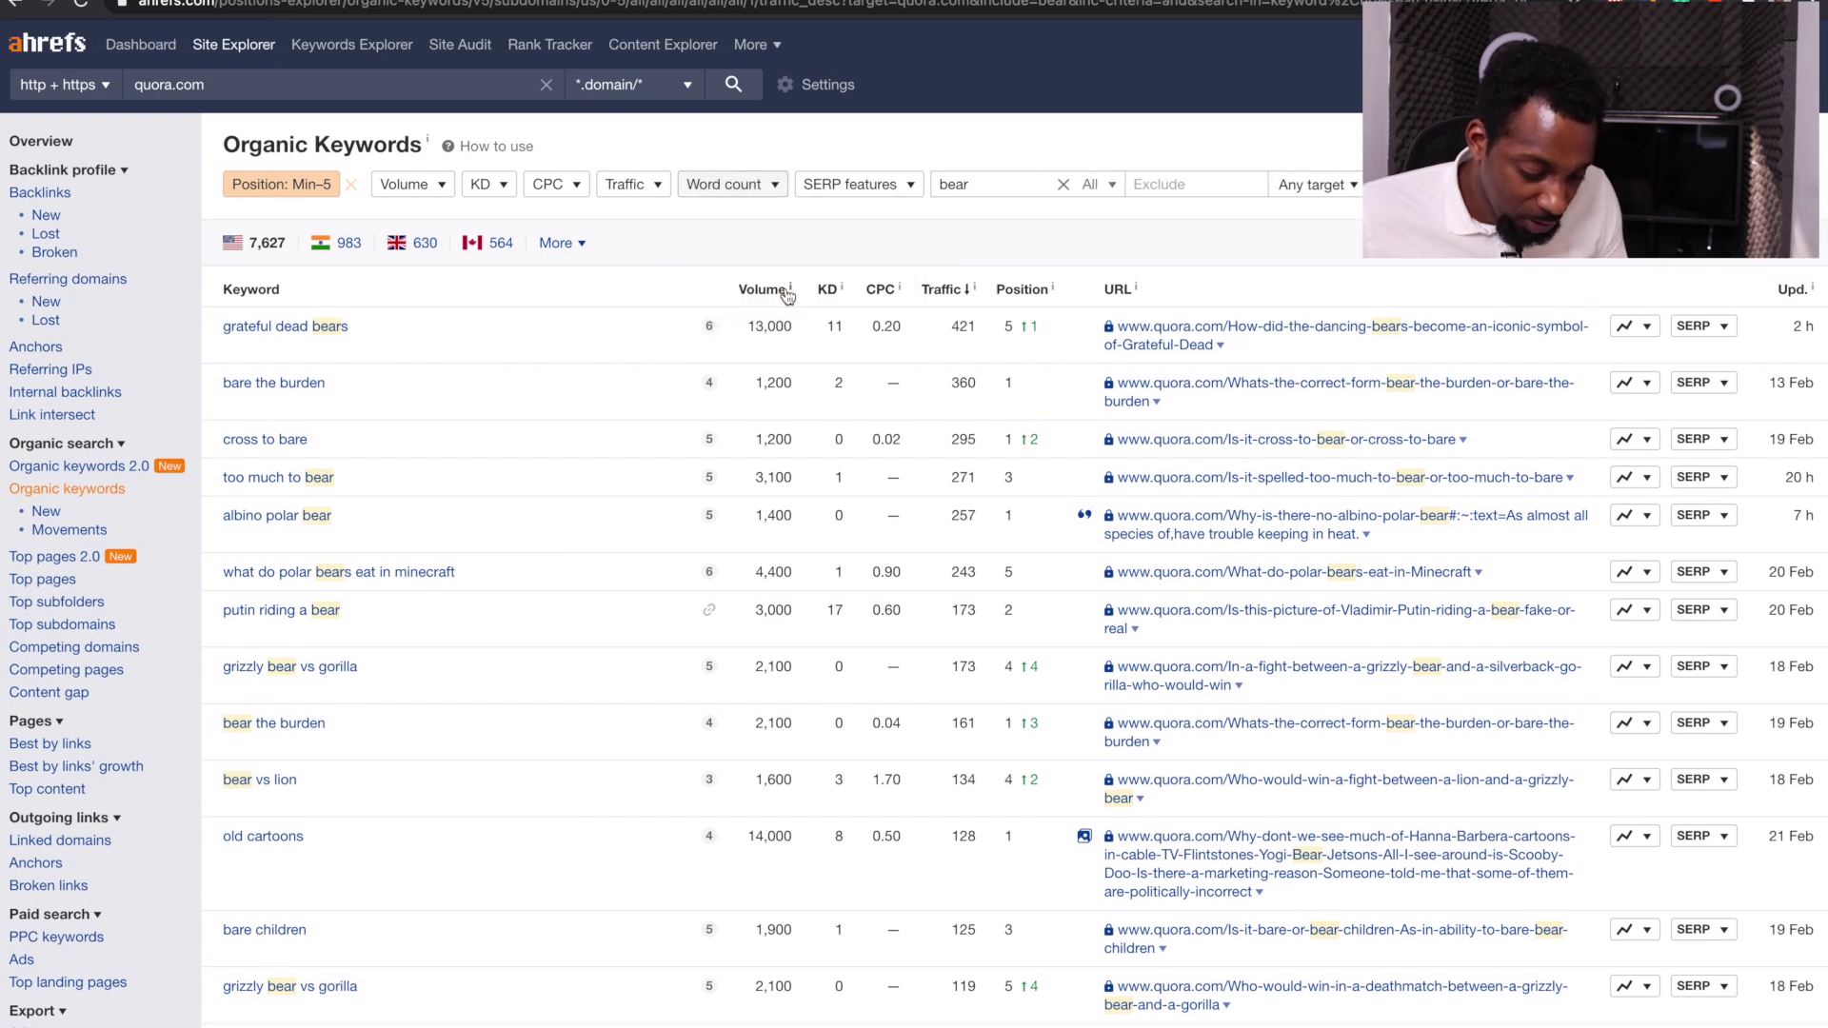
# Limit the organic keywords to a minimum word count of 5 and examine the filtered list for bear questions.
pyautogui.moveTo(791, 289)
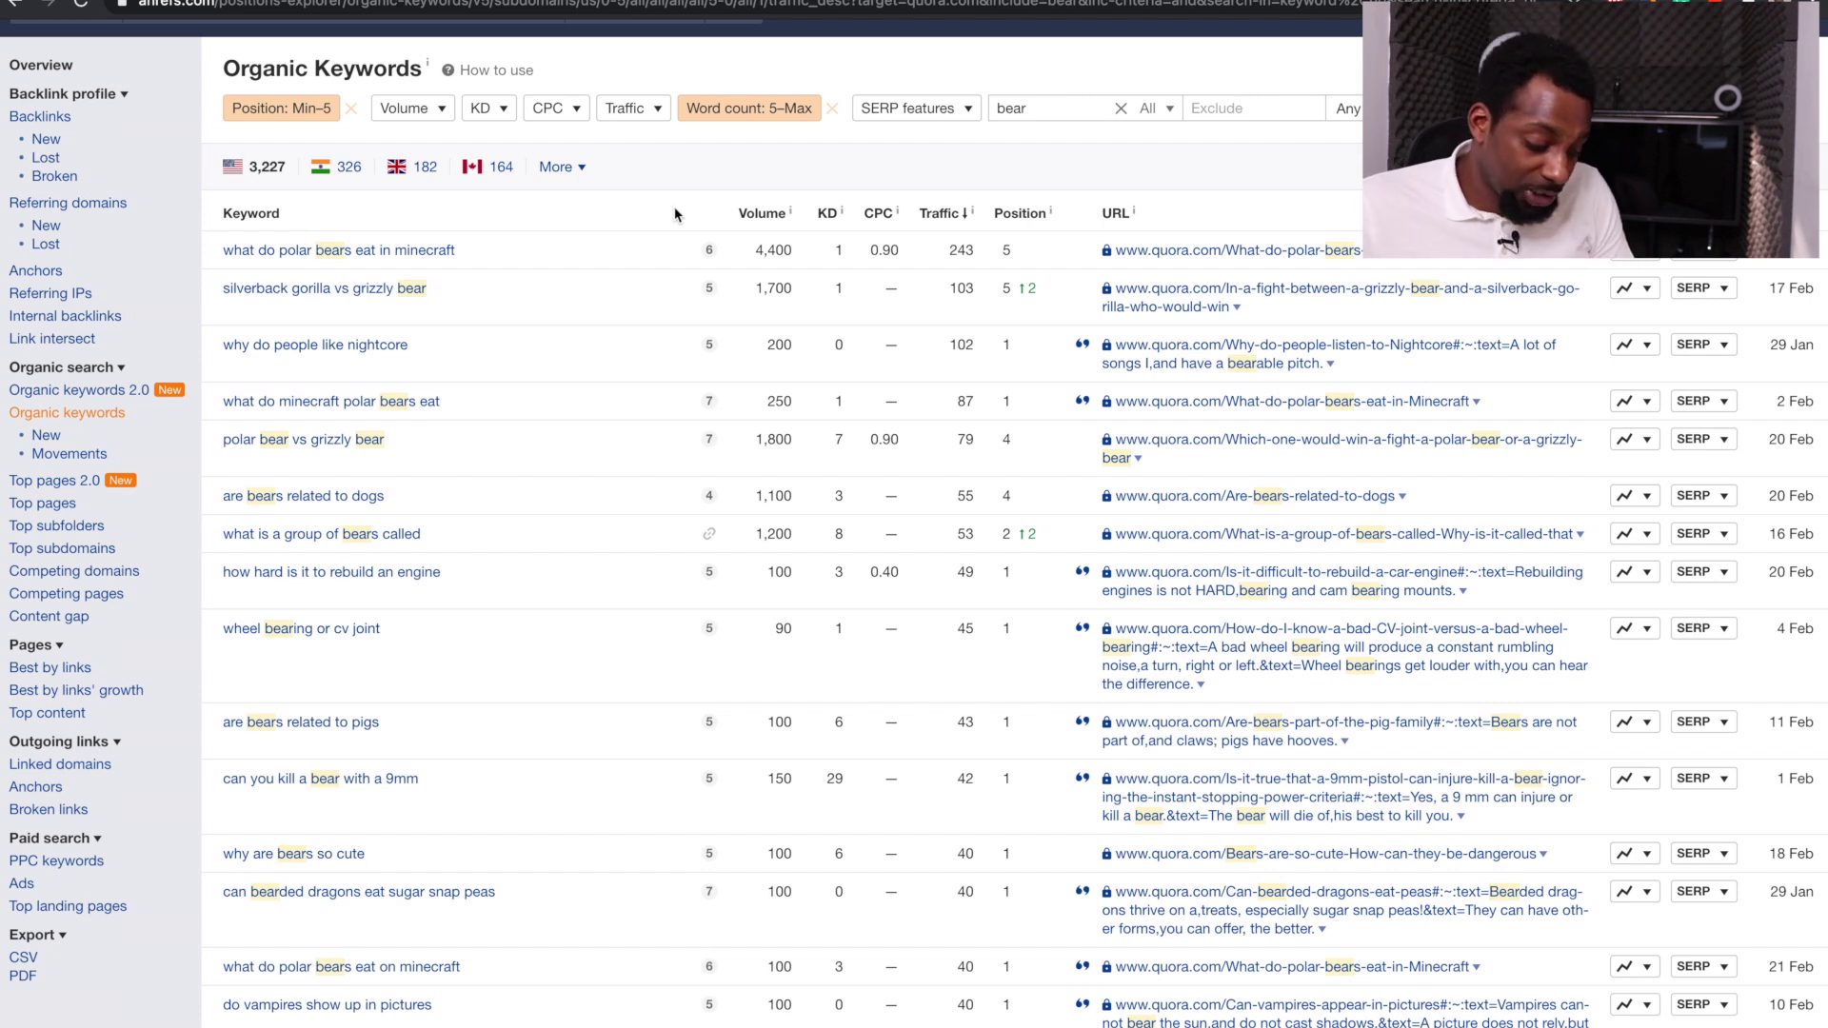
pyautogui.scroll(-1, 486, 348)
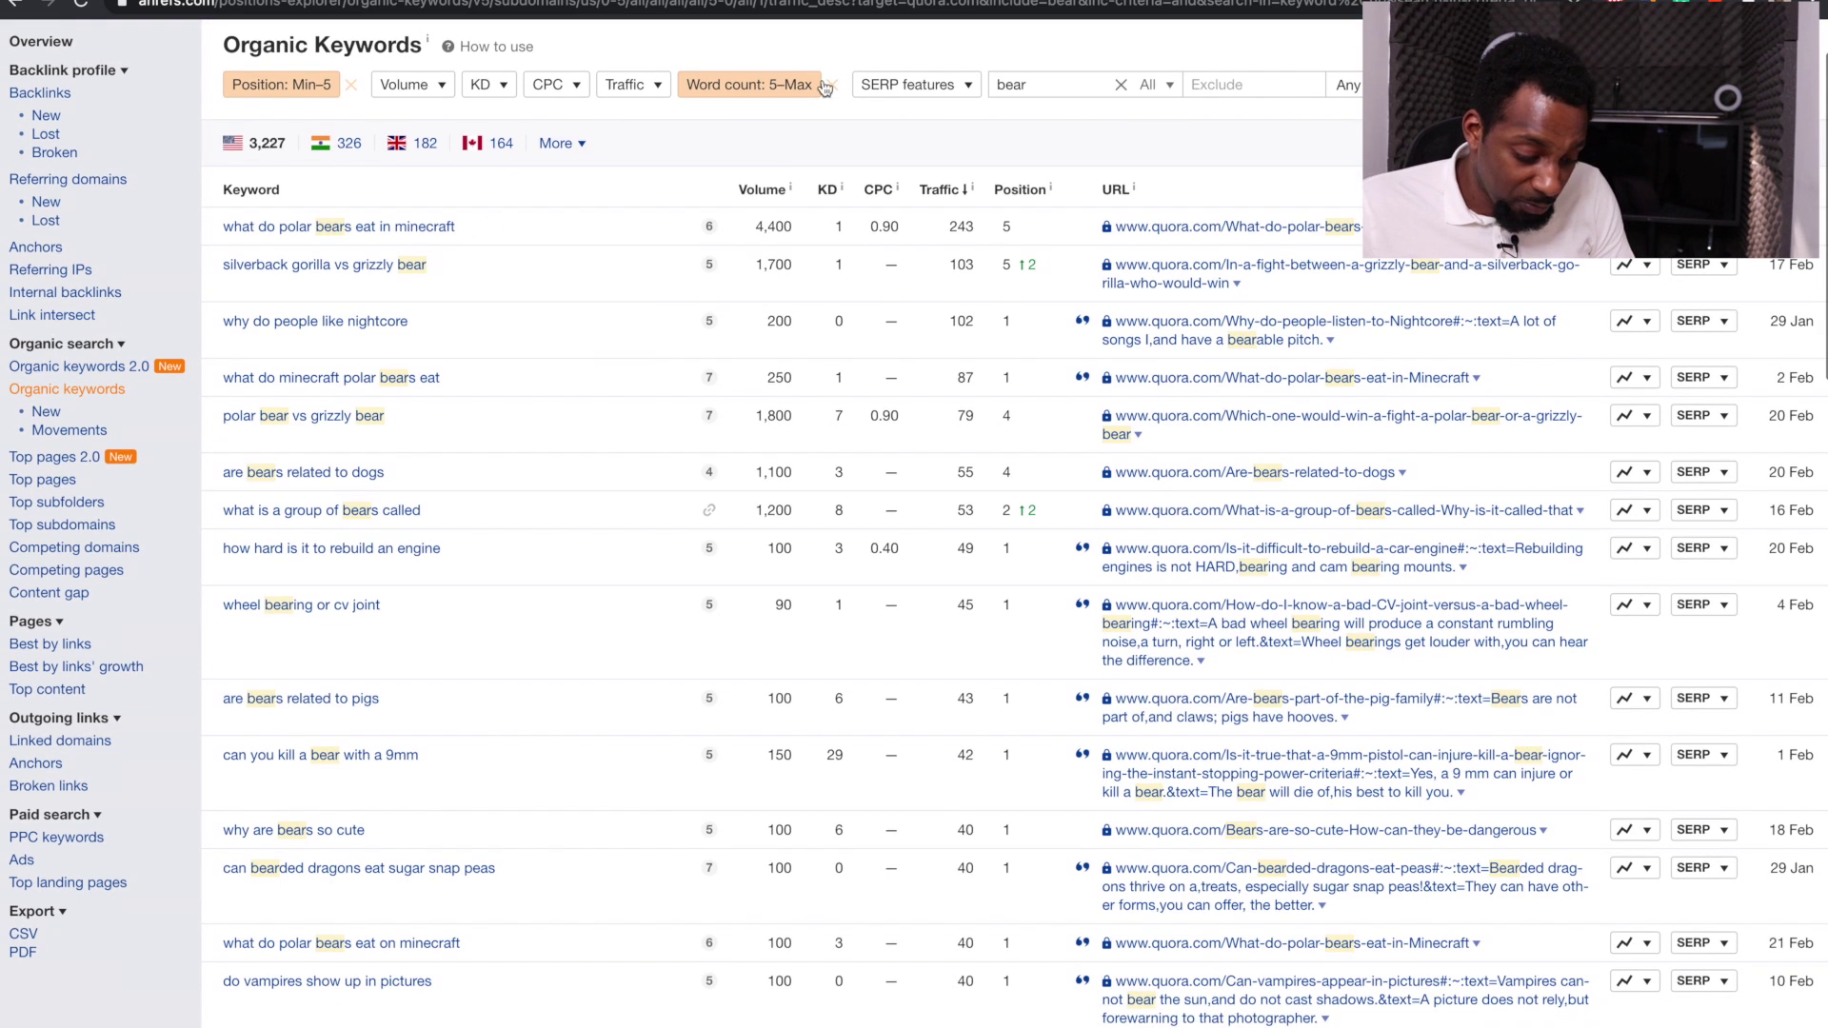
pyautogui.scroll(-3, 619, 250)
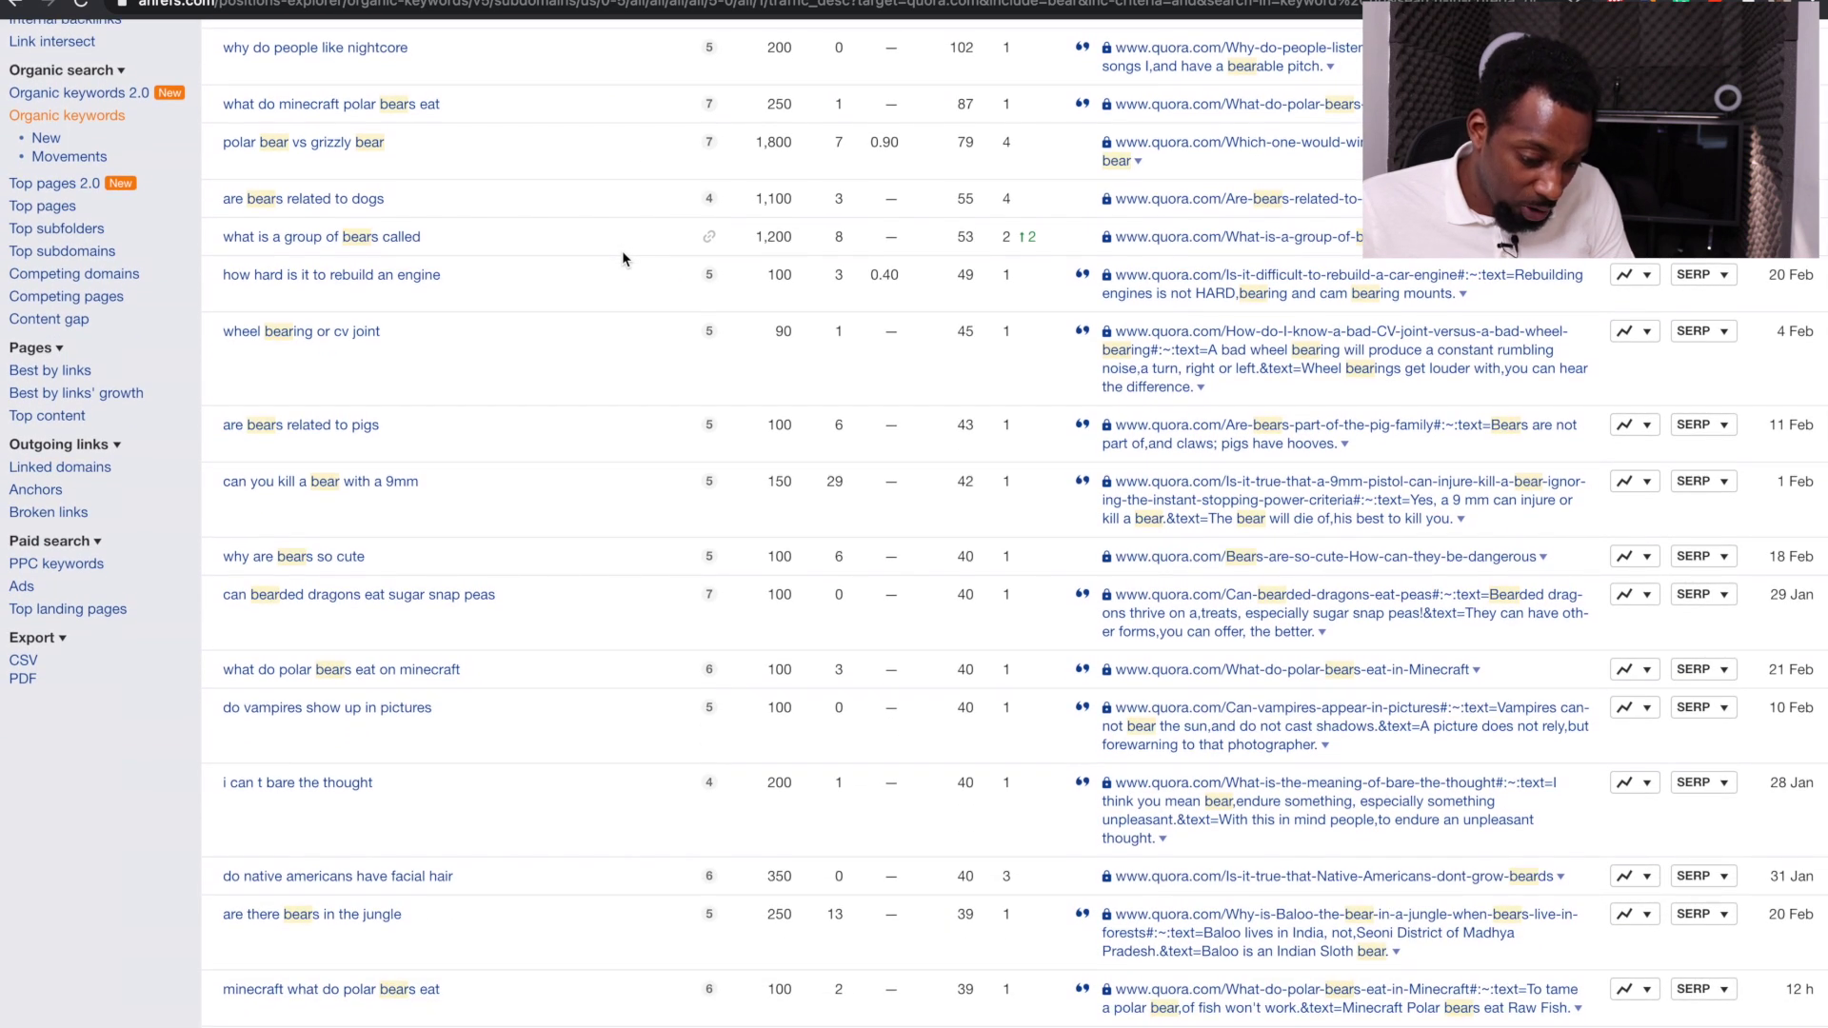
pyautogui.scroll(2, 623, 257)
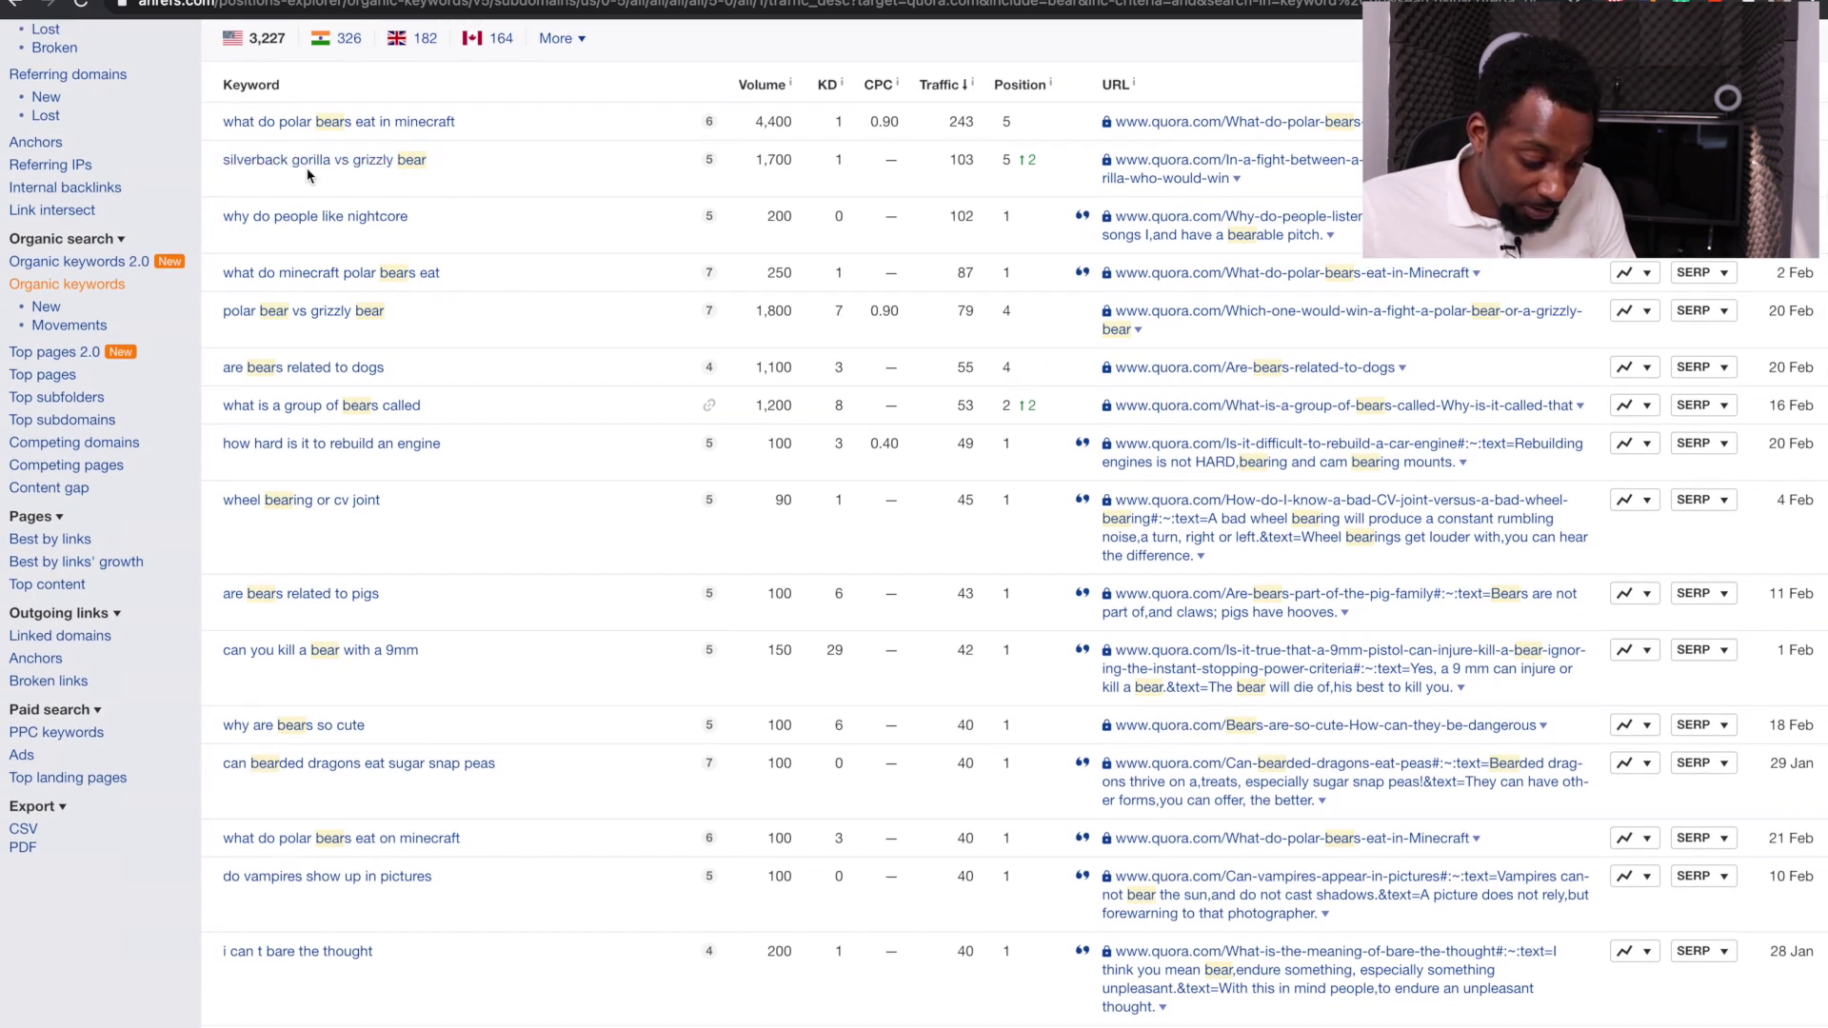
pyautogui.scroll(-1, 405, 176)
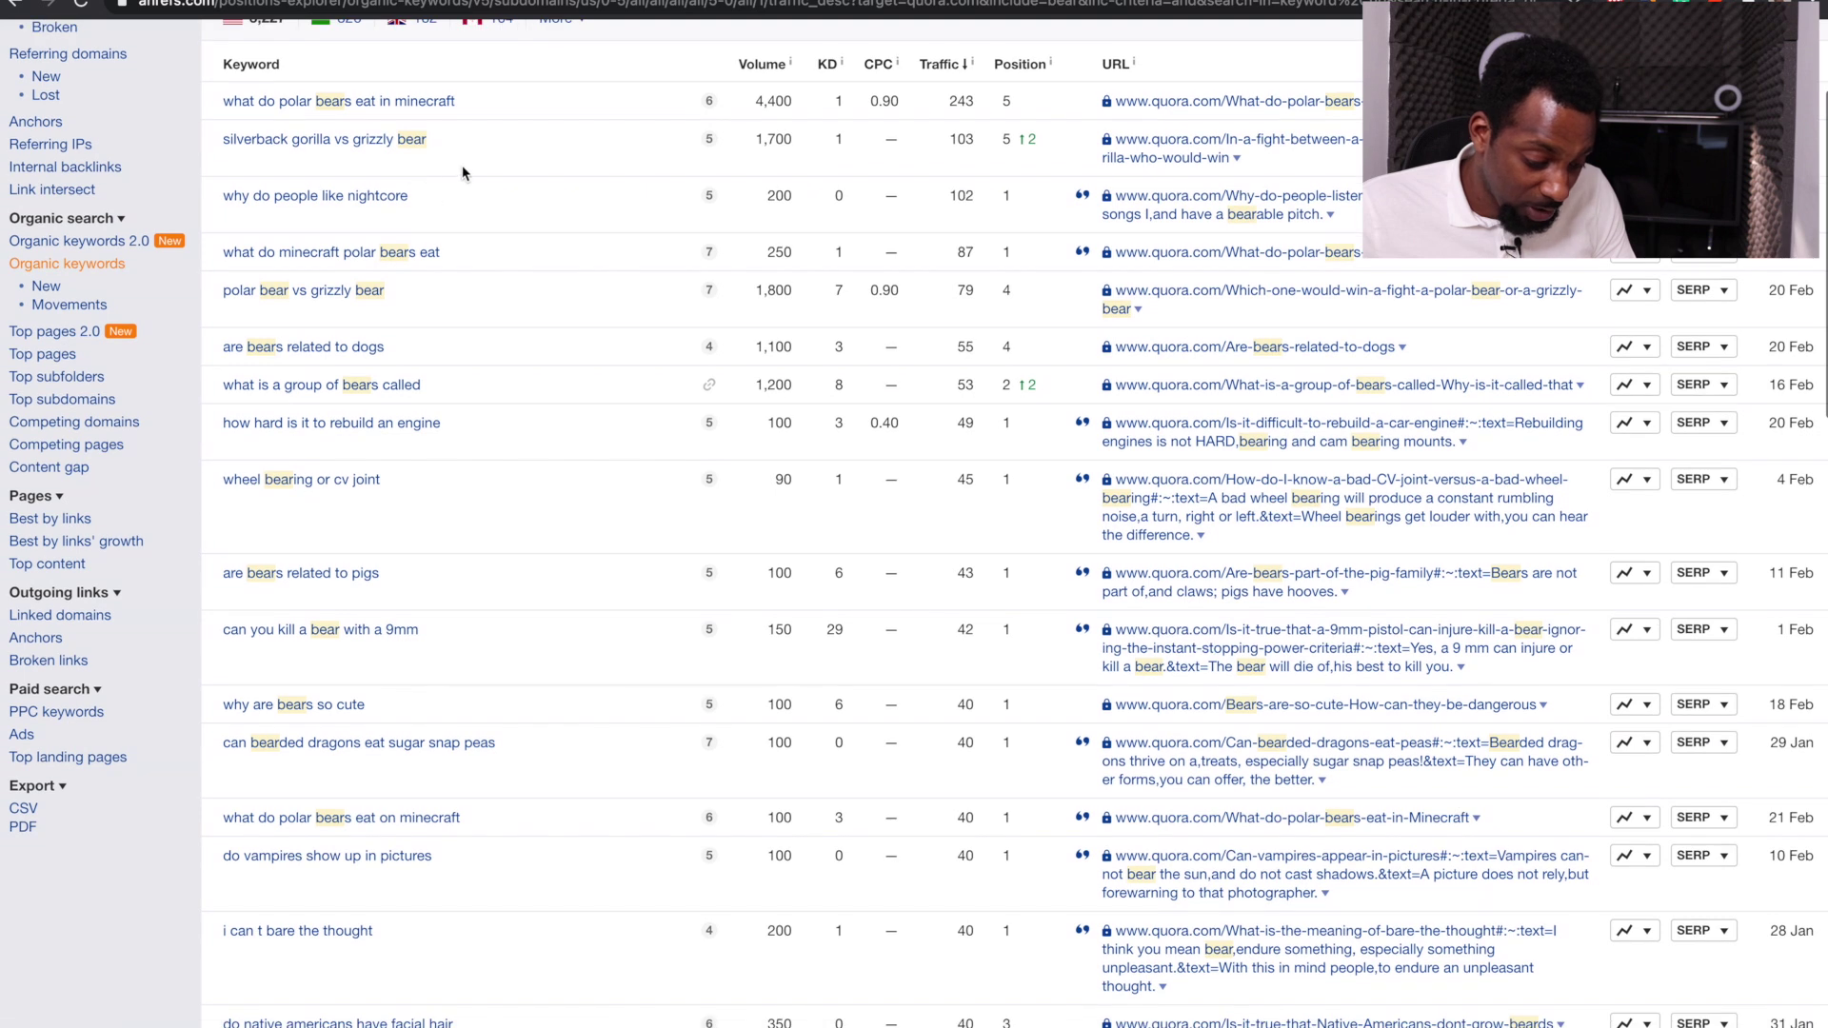
pyautogui.scroll(-3, 462, 174)
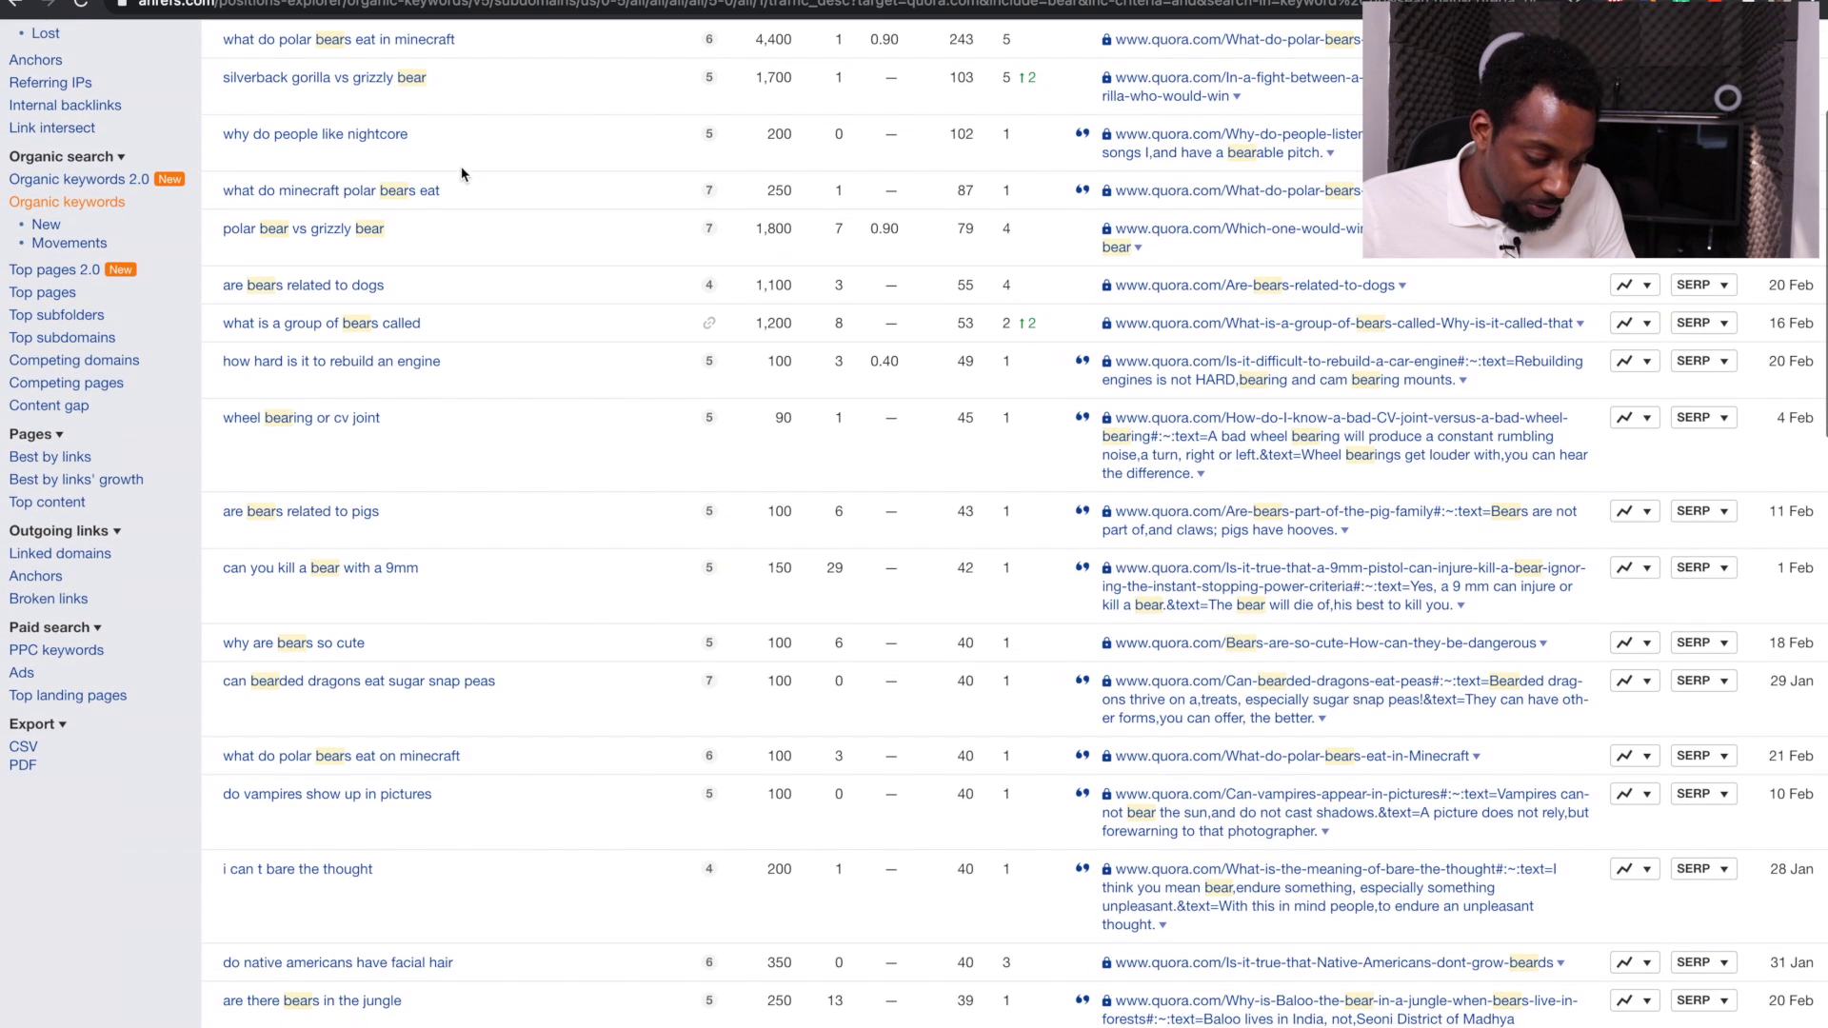
pyautogui.scroll(-2, 363, 214)
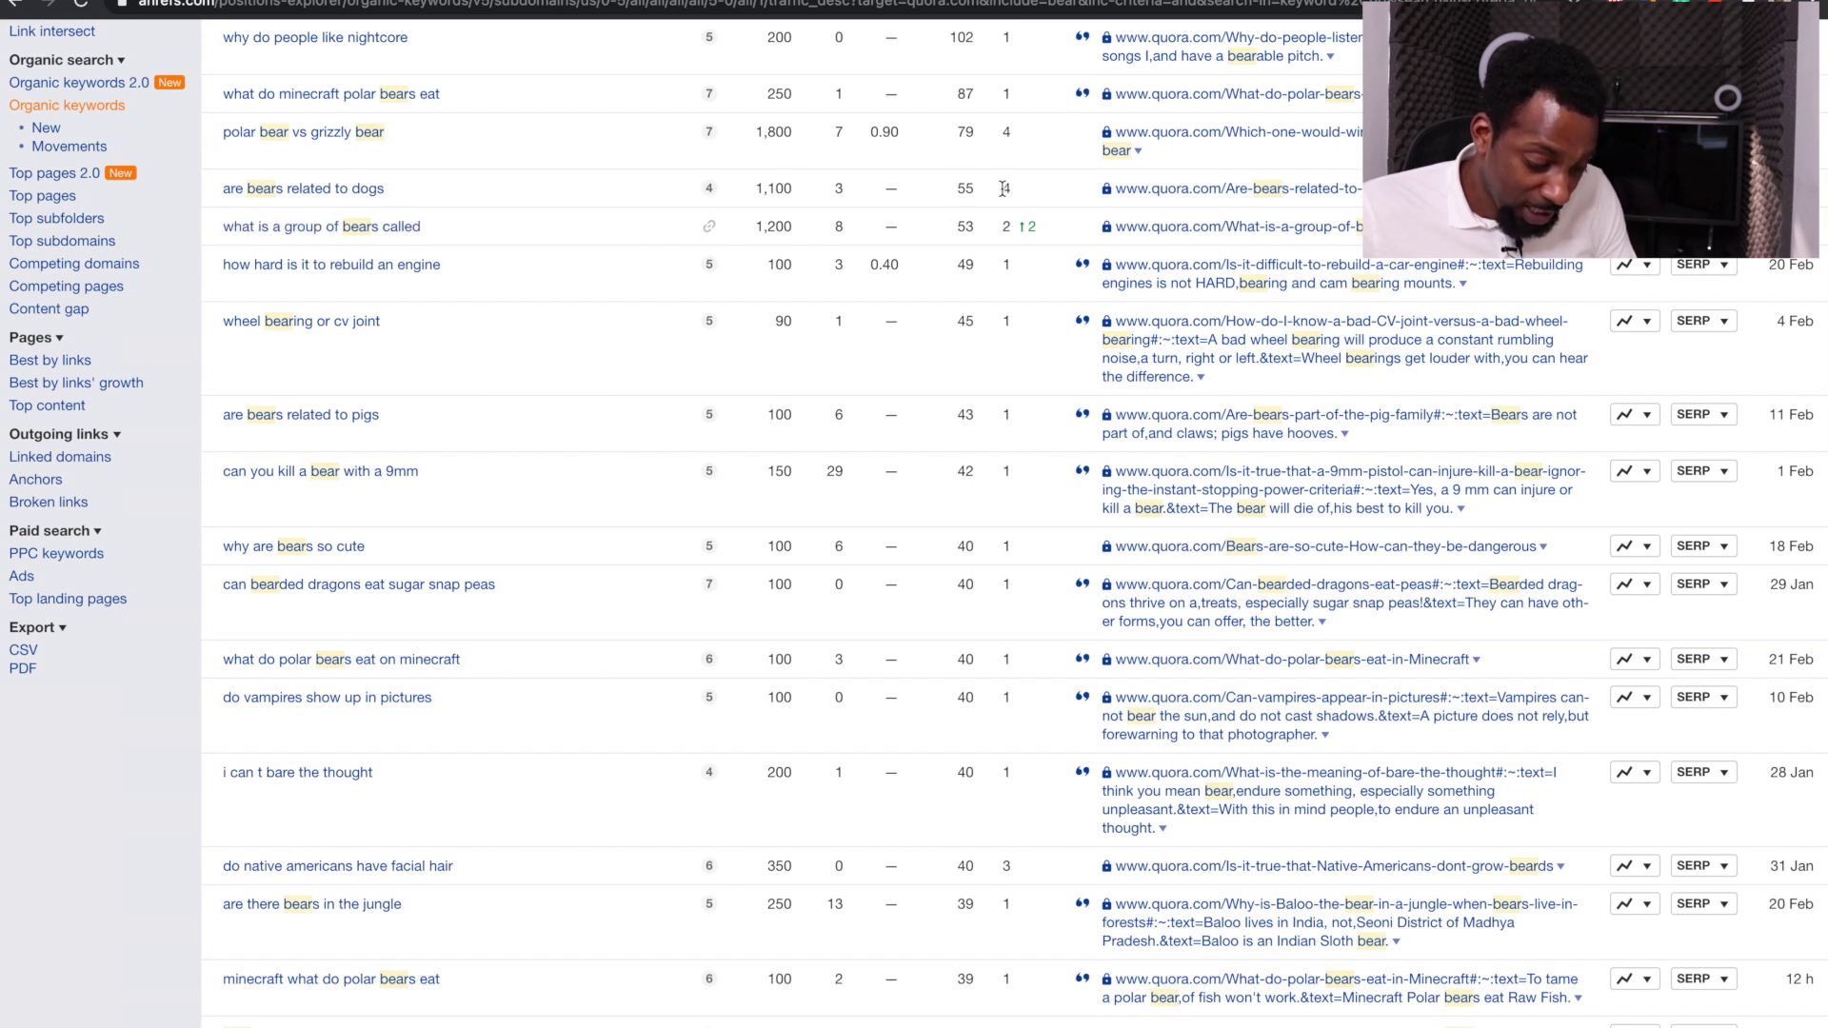
pyautogui.scroll(-20, 604, 141)
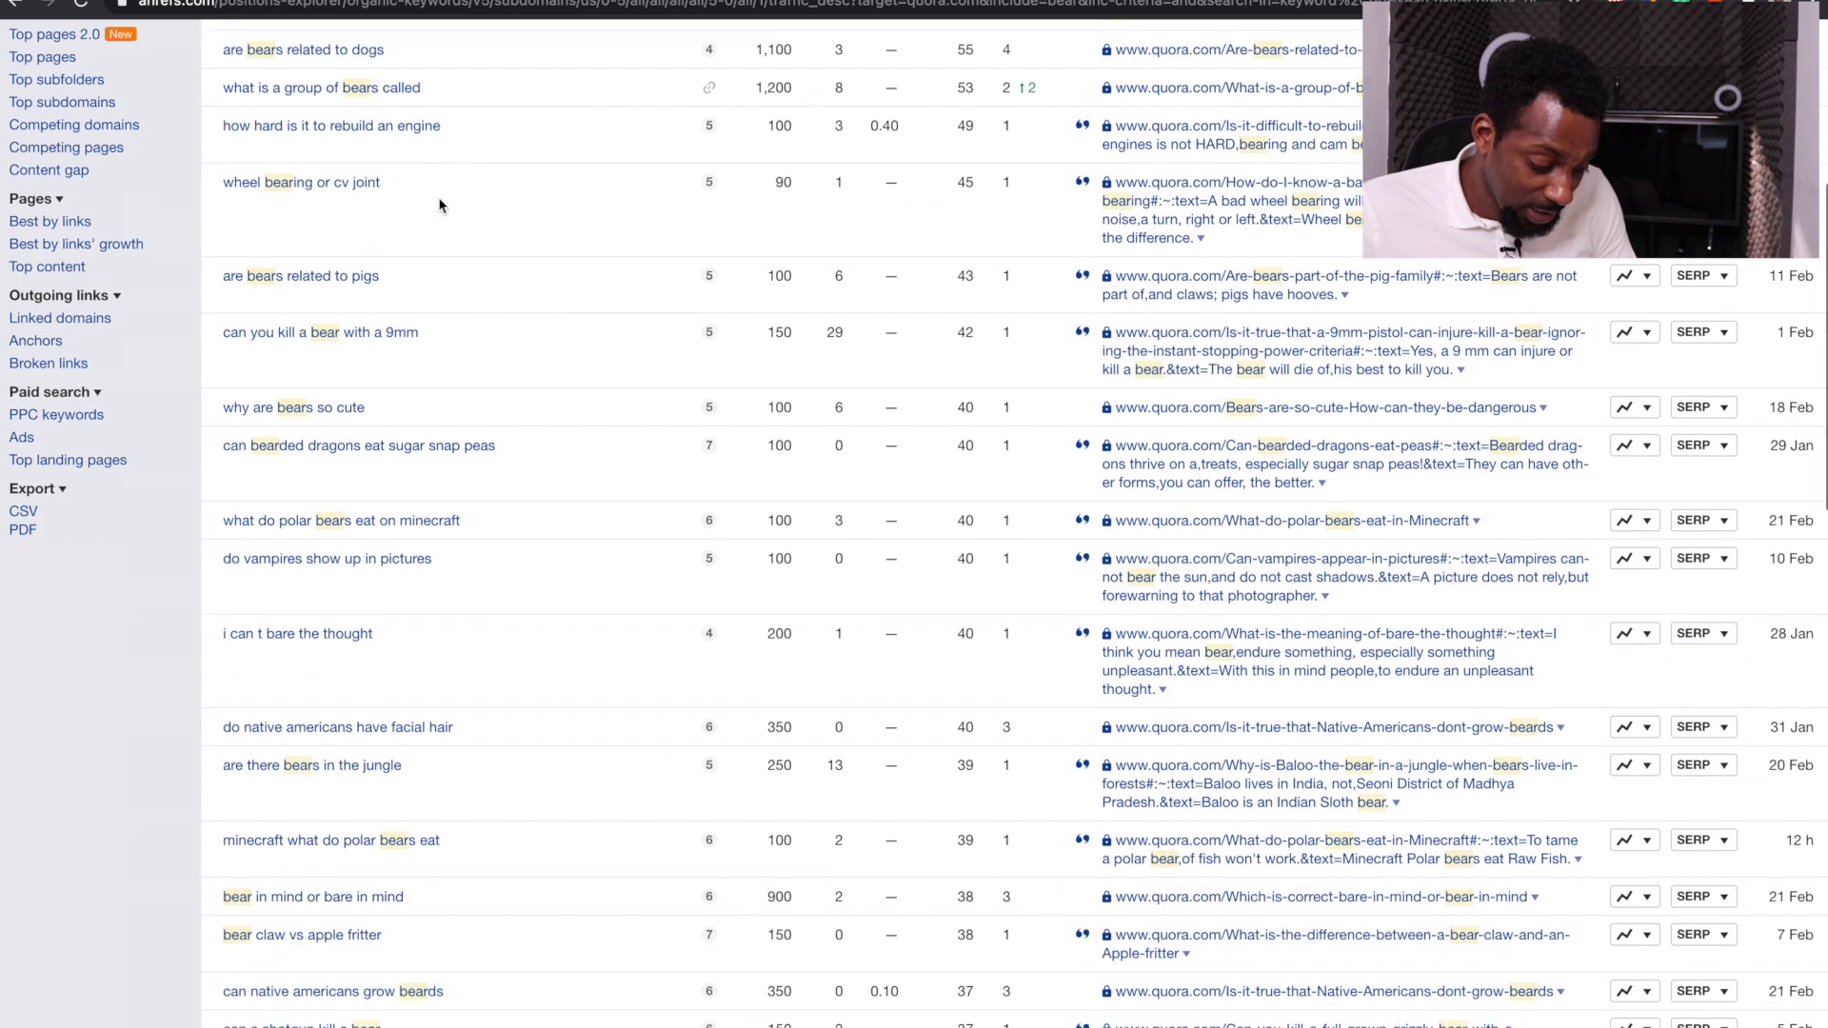
pyautogui.scroll(-20, 346, 318)
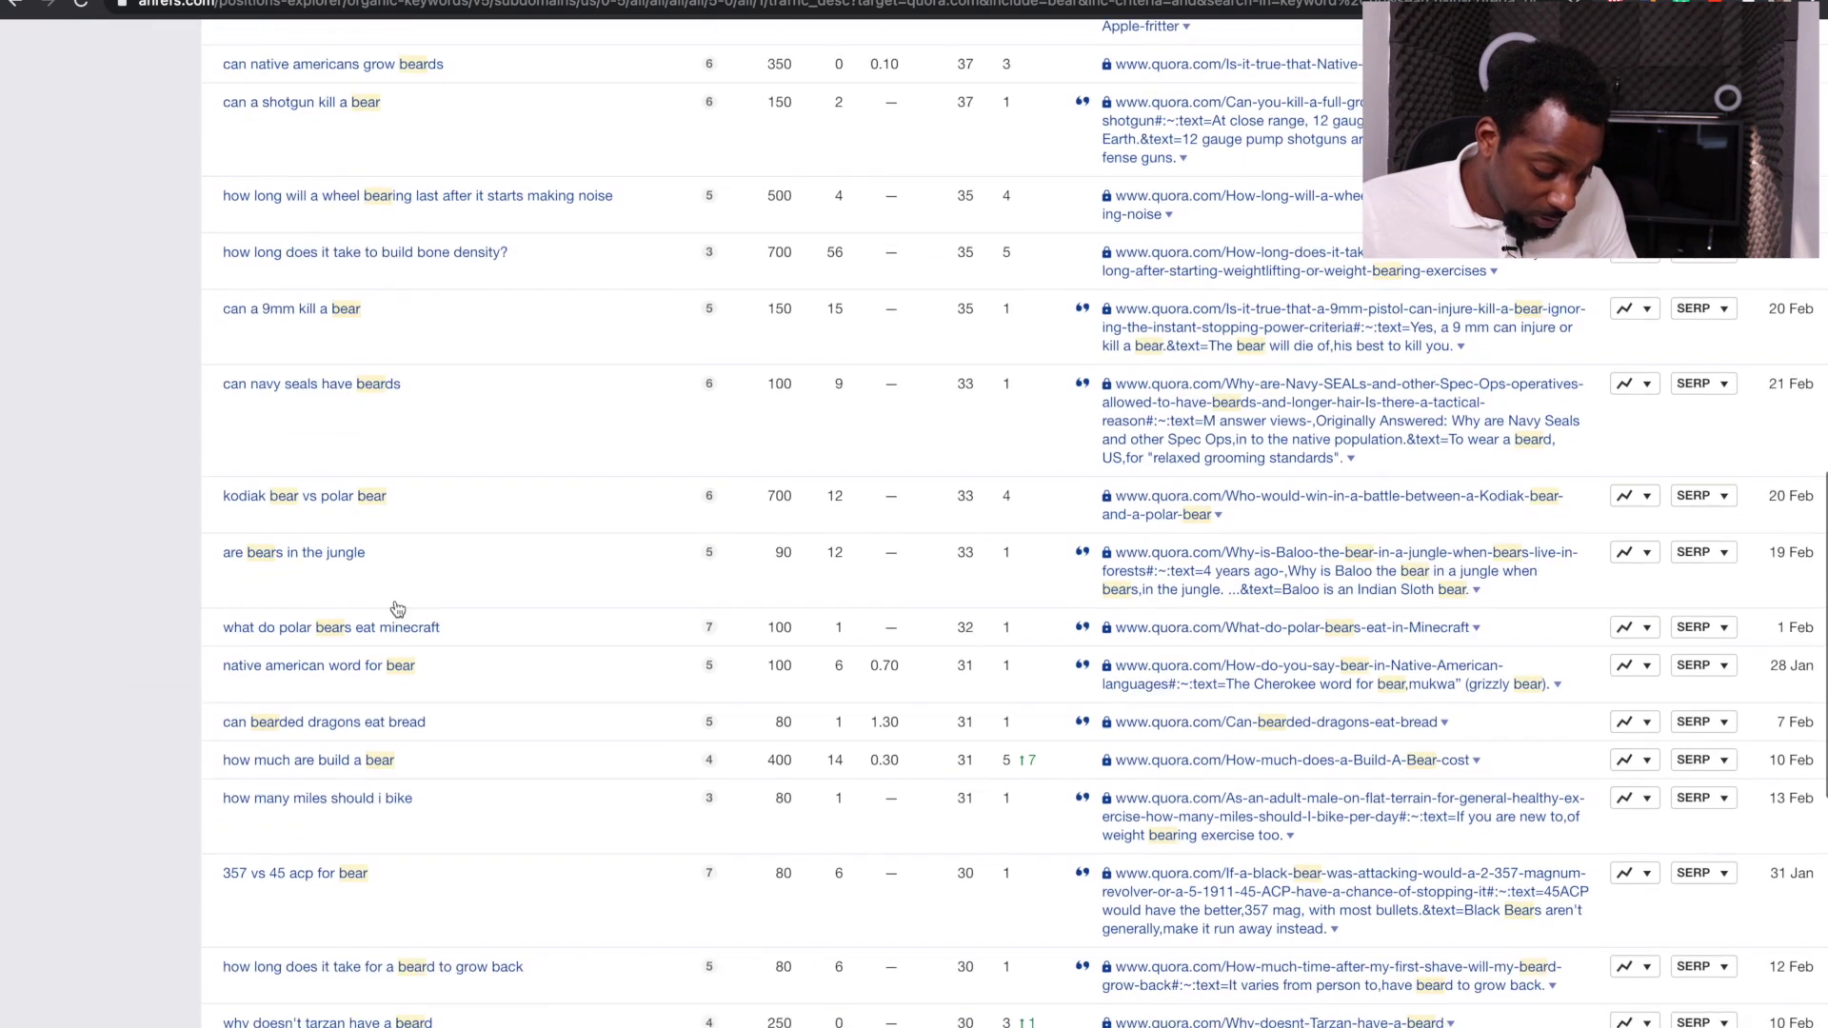
pyautogui.scroll(20, 392, 601)
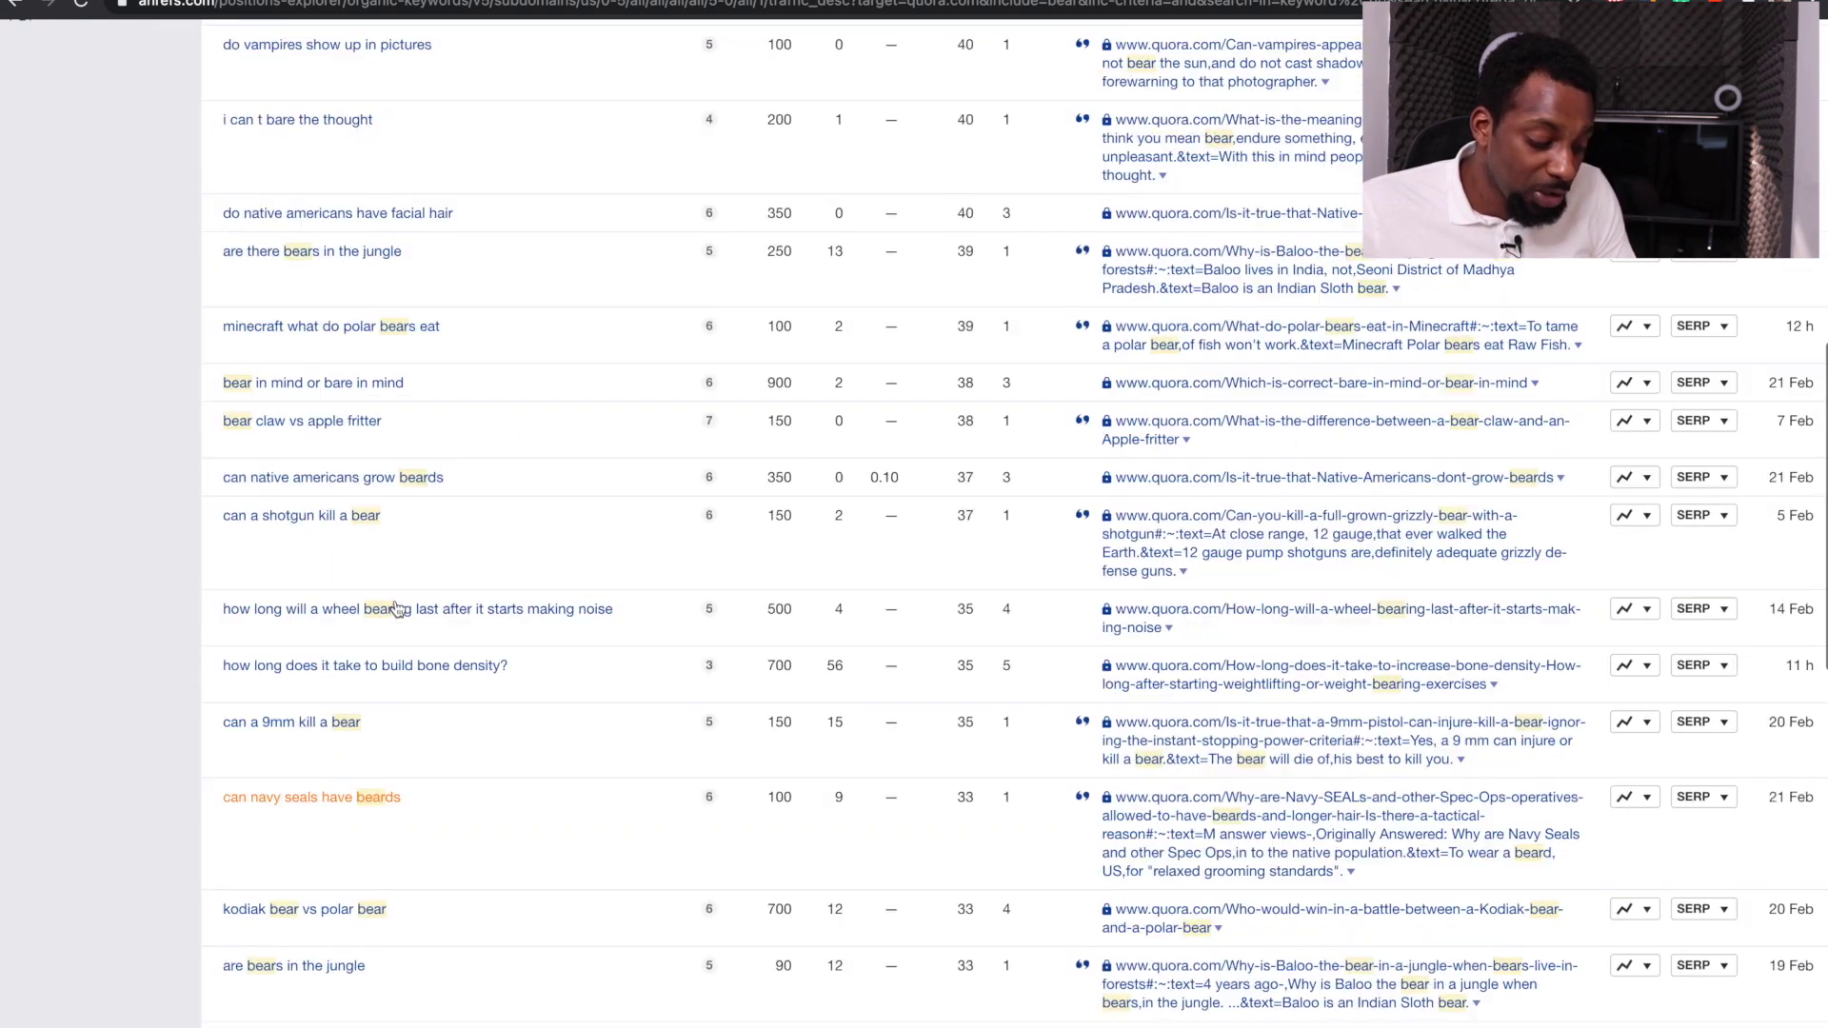